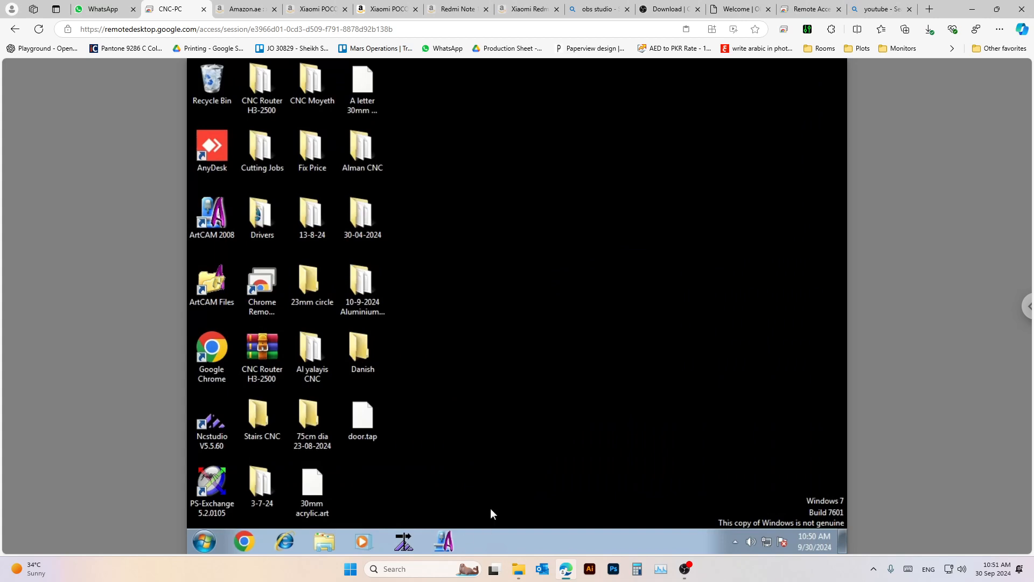
# Launch ArtCAM Pro on the remote computer and move its window higher on the desktop
pyautogui.click(445, 542)
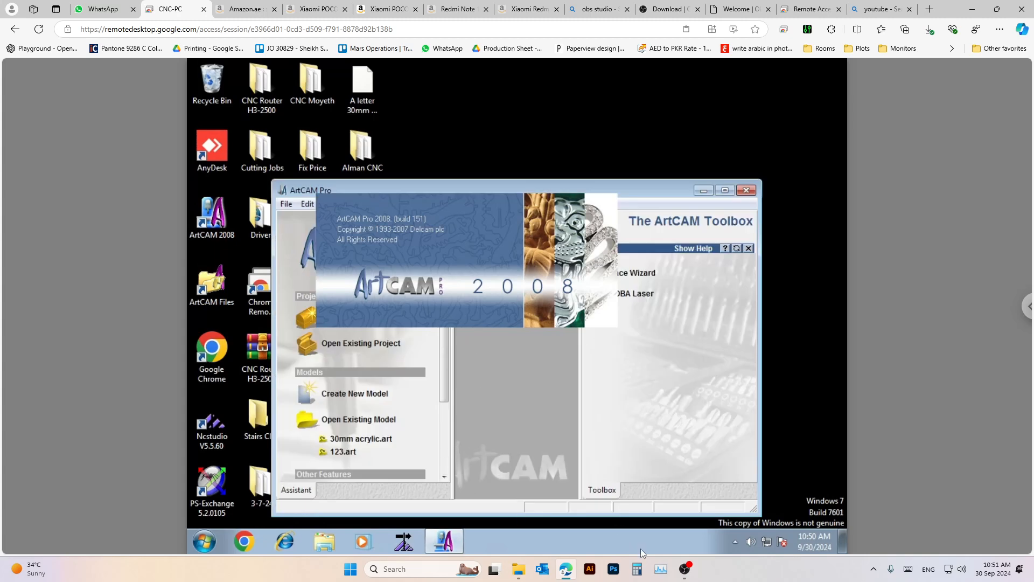
pyautogui.moveTo(468, 187); pyautogui.dragTo(476, 119)
# Show the remote desktop session in full screen, hide the session options and reposition the ArtCAM window
pyautogui.click(1028, 307)
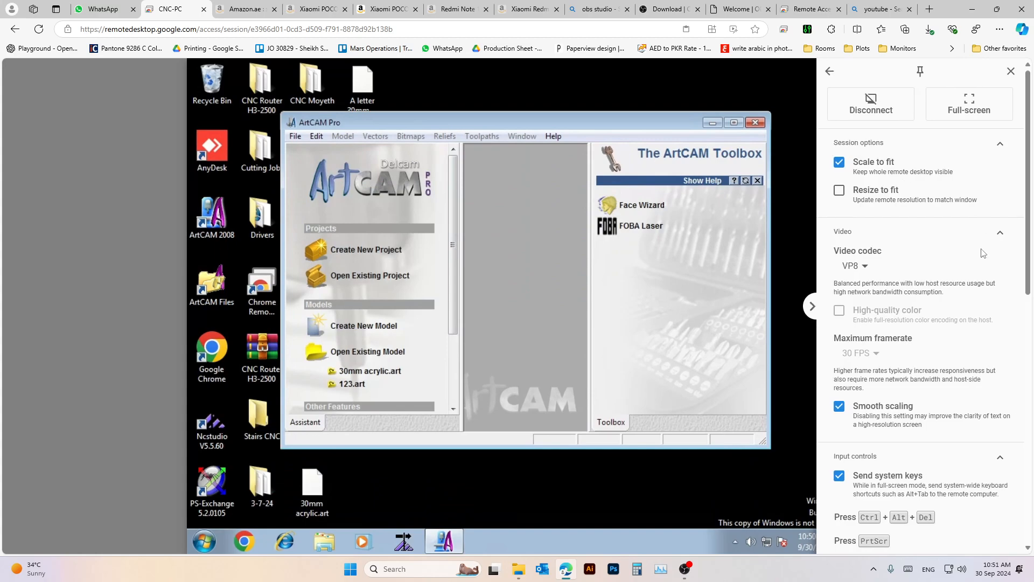
pyautogui.scroll(-8, 923, 311)
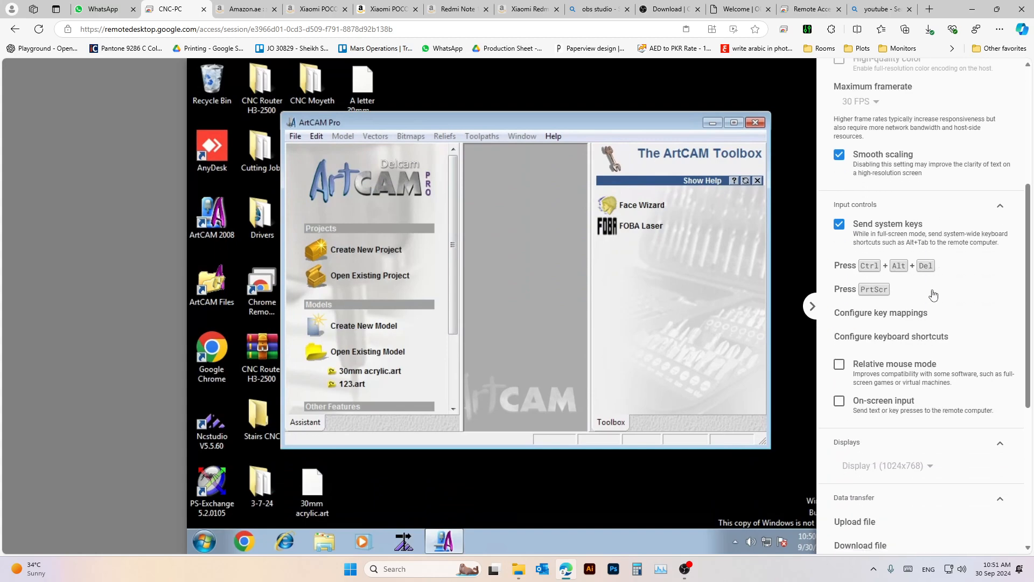
pyautogui.scroll(-2, 935, 337)
pyautogui.scroll(9, 936, 338)
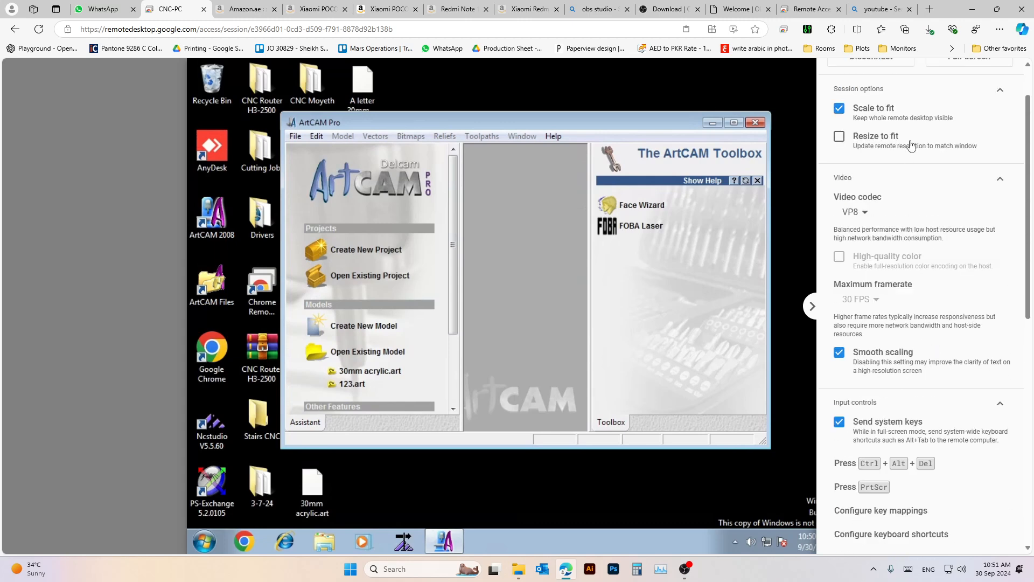
pyautogui.scroll(1, 910, 140)
pyautogui.click(970, 104)
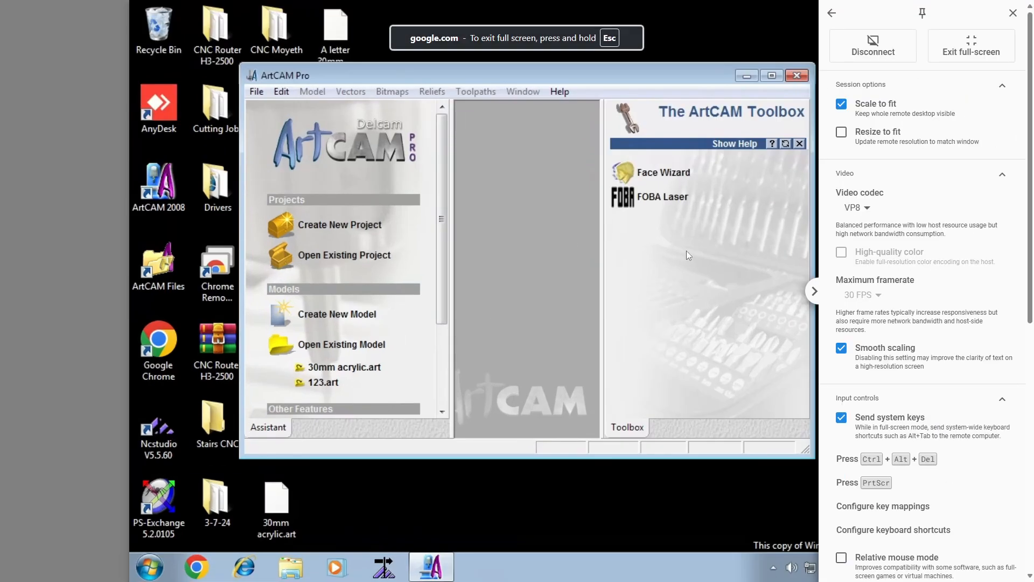
pyautogui.click(814, 291)
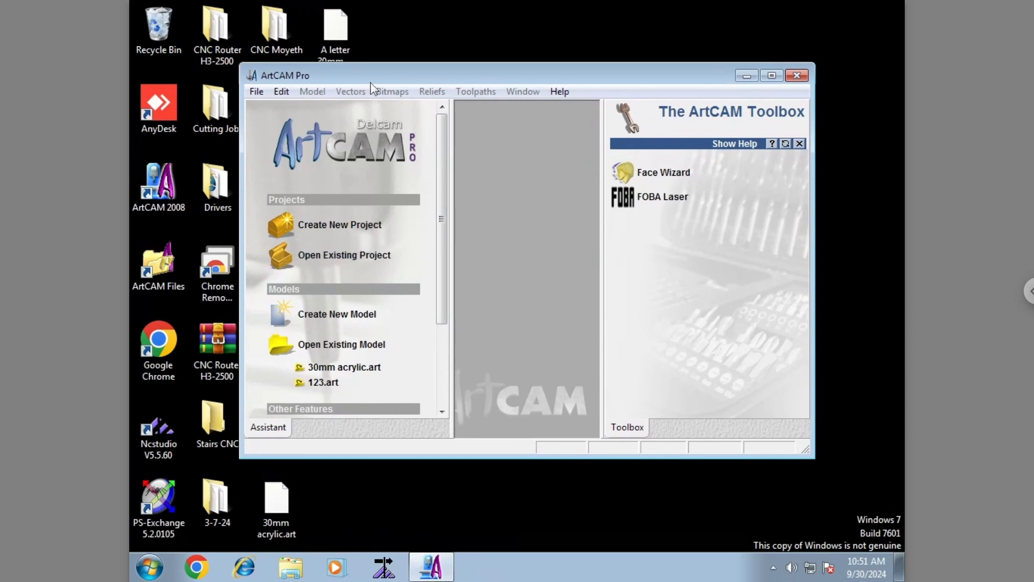
pyautogui.moveTo(371, 83); pyautogui.dragTo(386, 54)
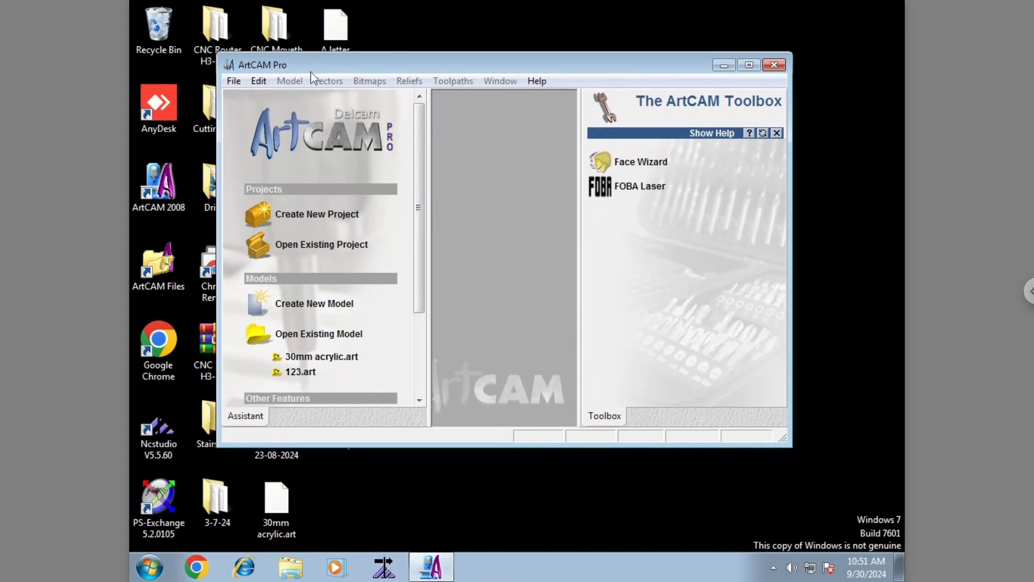
pyautogui.moveTo(338, 70); pyautogui.dragTo(333, 68)
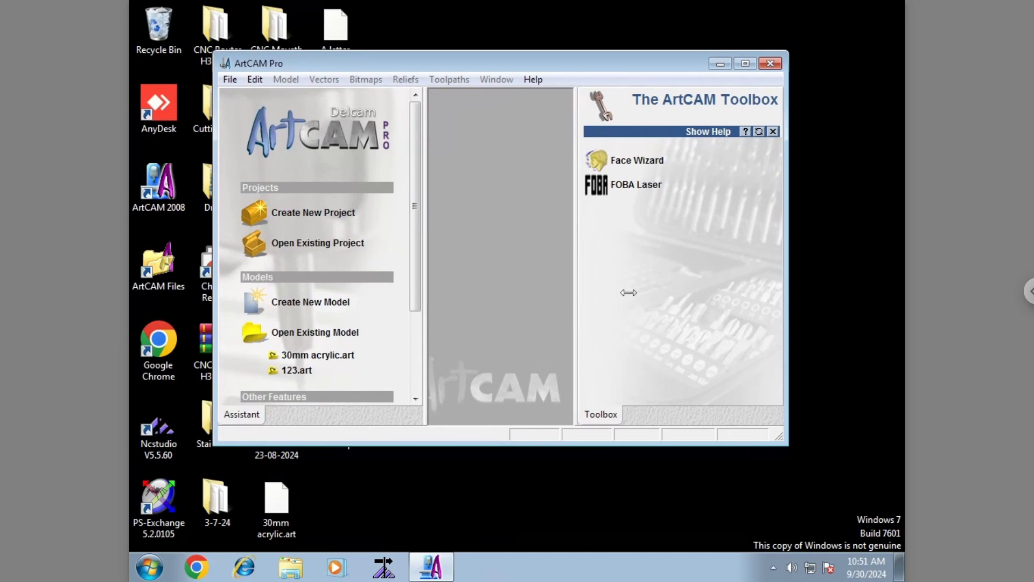
# Switch to NcStudio, lower the feedrate override to 30%, raise the spindle speed to 15000 and minimize the program
pyautogui.click(384, 573)
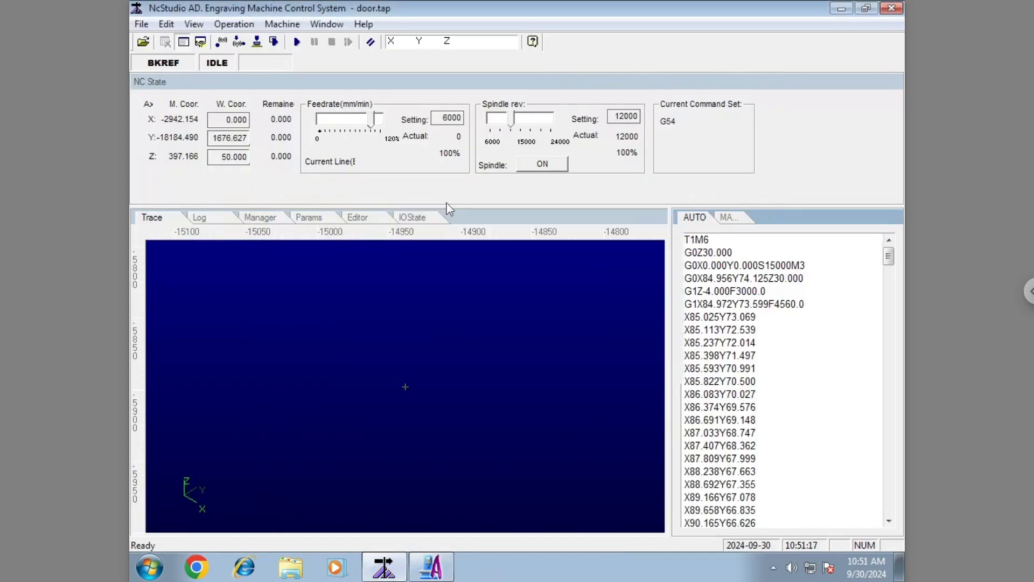
pyautogui.moveTo(370, 124); pyautogui.dragTo(341, 125)
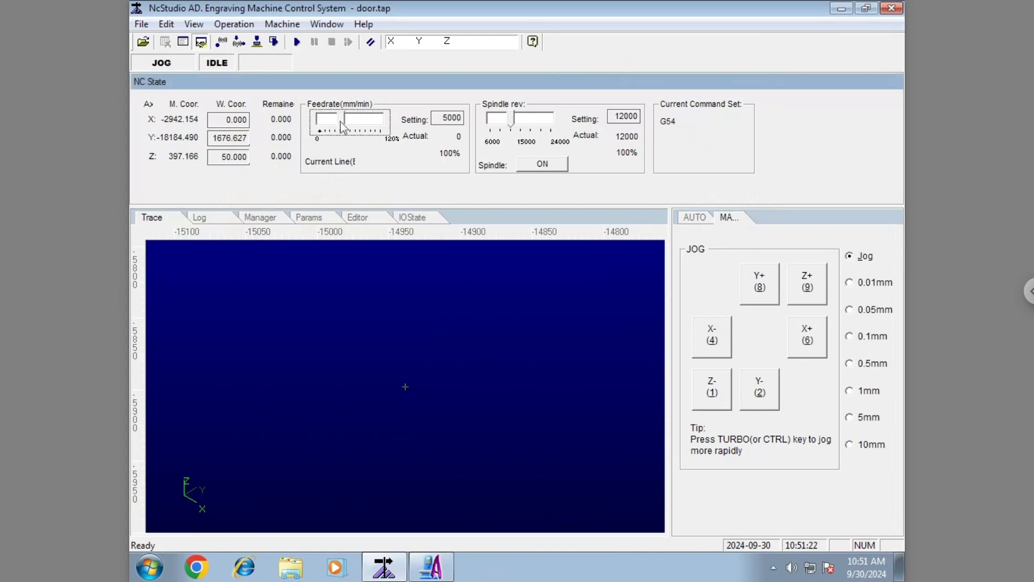
pyautogui.moveTo(514, 122); pyautogui.dragTo(525, 121)
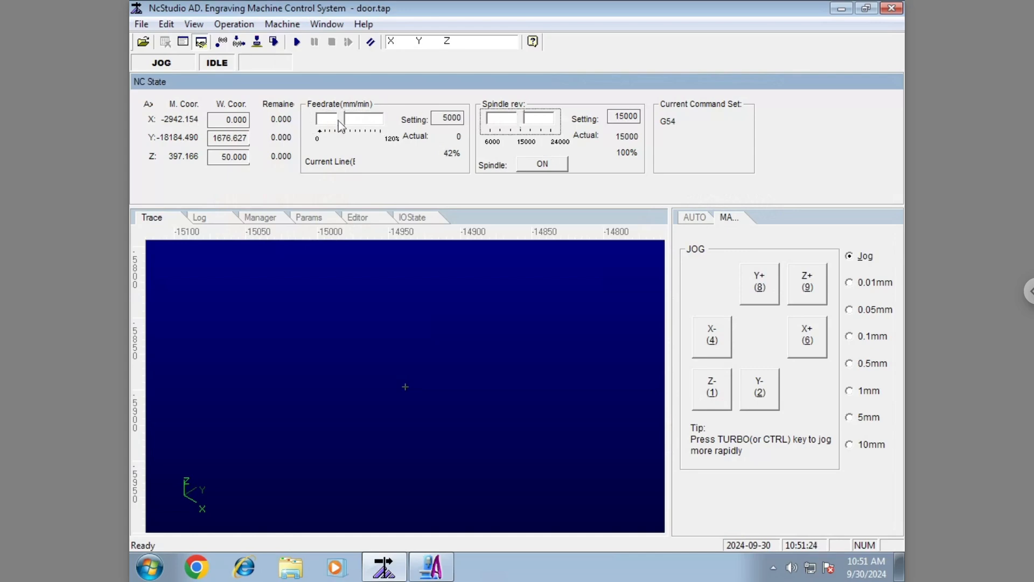
pyautogui.moveTo(342, 122)
pyautogui.mouseDown()
pyautogui.moveTo(327, 120)
pyautogui.moveTo(337, 120)
pyautogui.mouseUp()
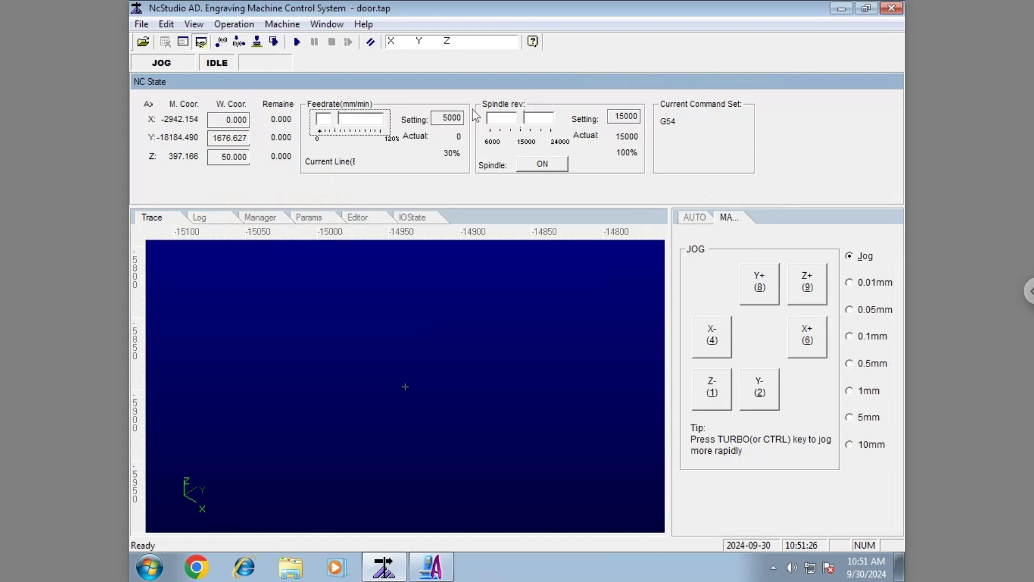
pyautogui.click(841, 8)
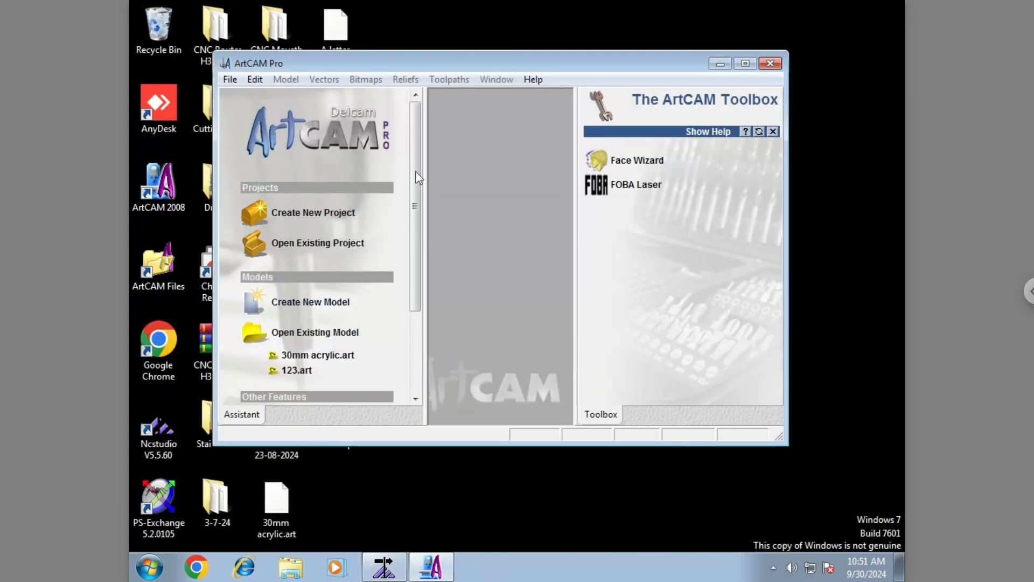
# Maximize the ArtCAM Pro window
pyautogui.click(746, 64)
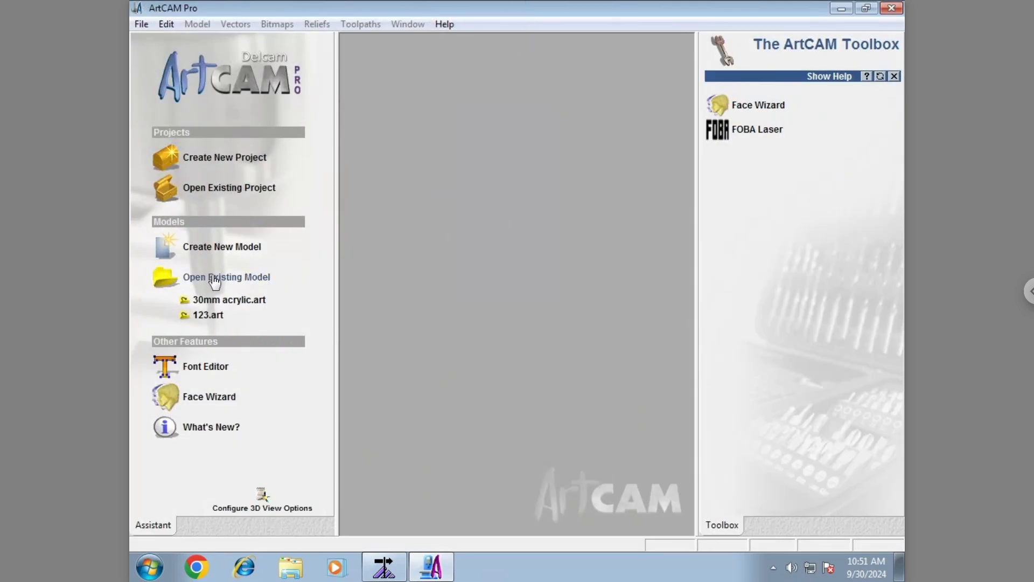
pyautogui.click(141, 24)
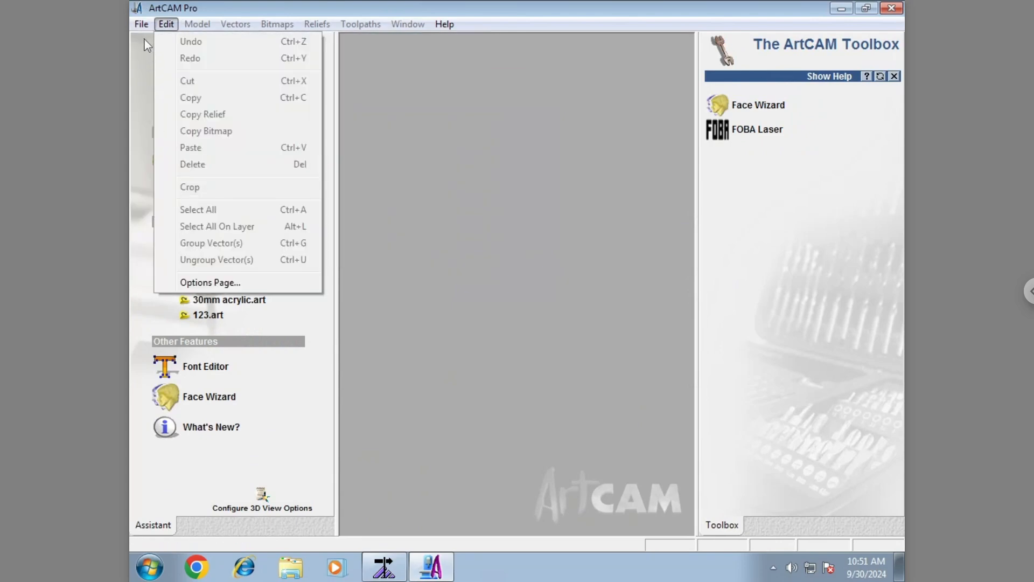
pyautogui.click(577, 353)
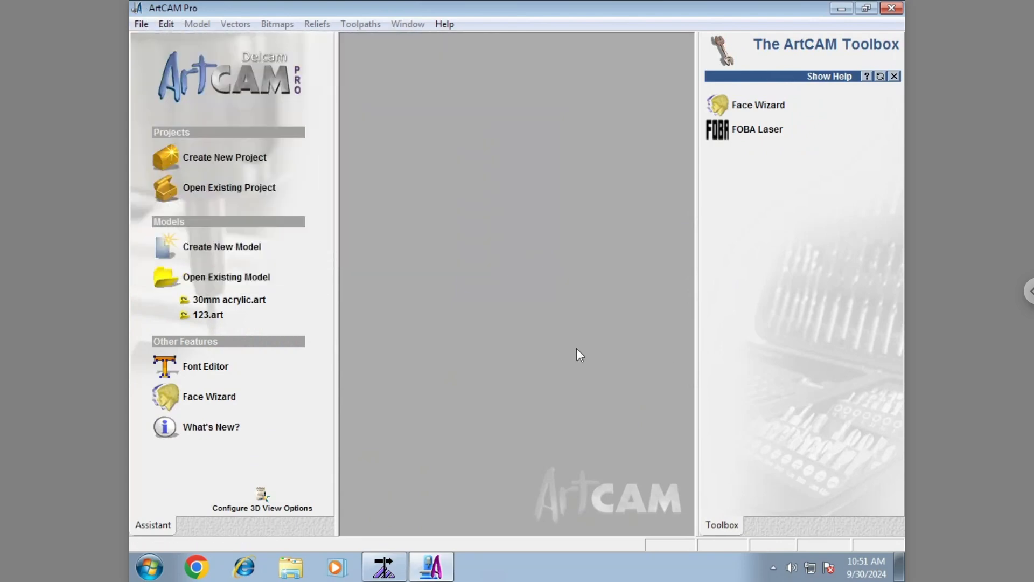
# Create a new model 2440 mm high and 1220 mm wide, and maximize its 2D view
pyautogui.click(224, 248)
pyautogui.moveTo(376, 263); pyautogui.dragTo(316, 262)
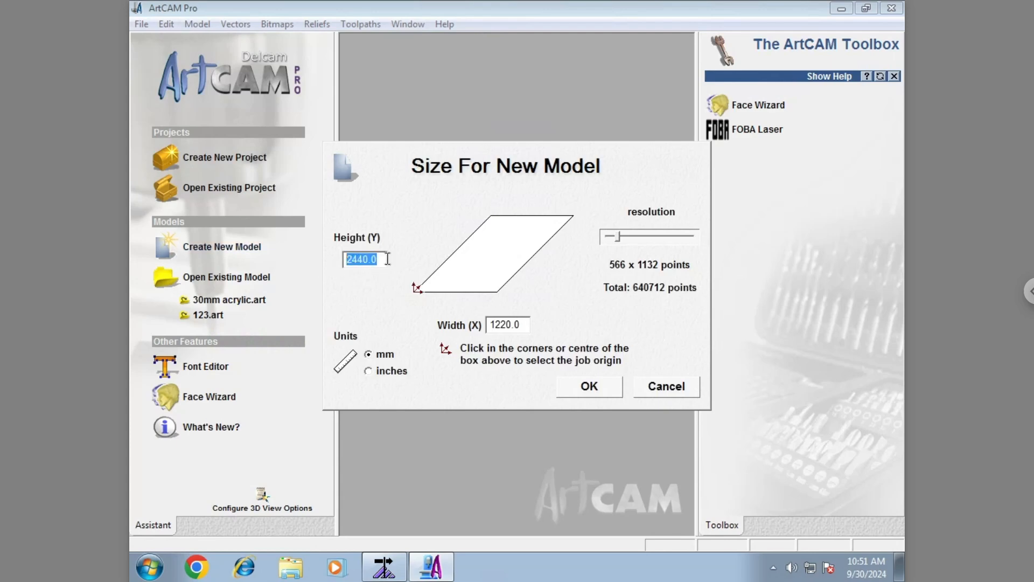
pyautogui.click(369, 263)
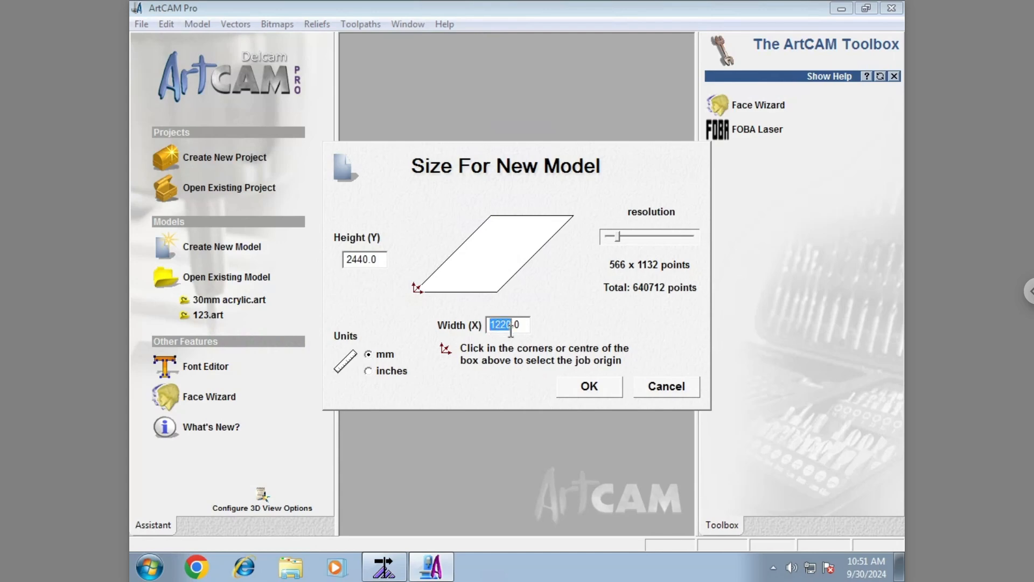
pyautogui.click(506, 330)
pyautogui.click(593, 388)
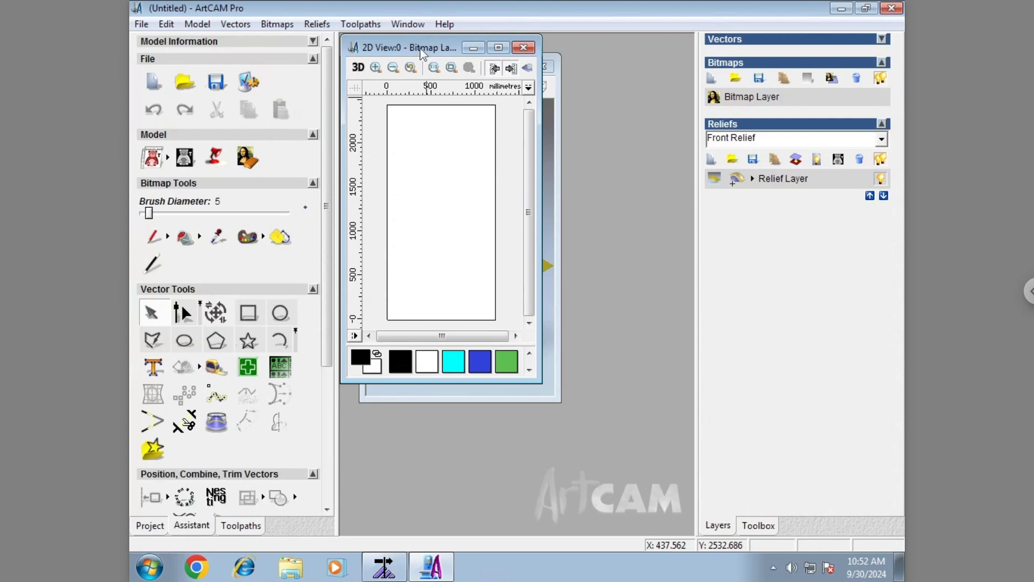
pyautogui.moveTo(423, 53); pyautogui.dragTo(536, 105)
pyautogui.click(541, 95)
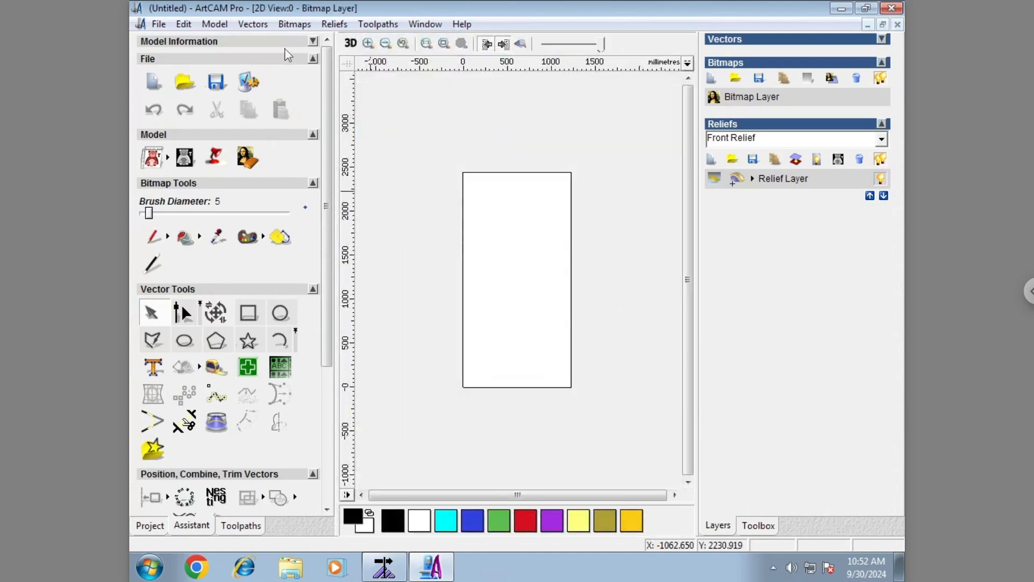
# Start a vector import and browse to the MARS SERVER 2024 folder on the production (Z:) network drive
pyautogui.click(215, 24)
pyautogui.click(251, 24)
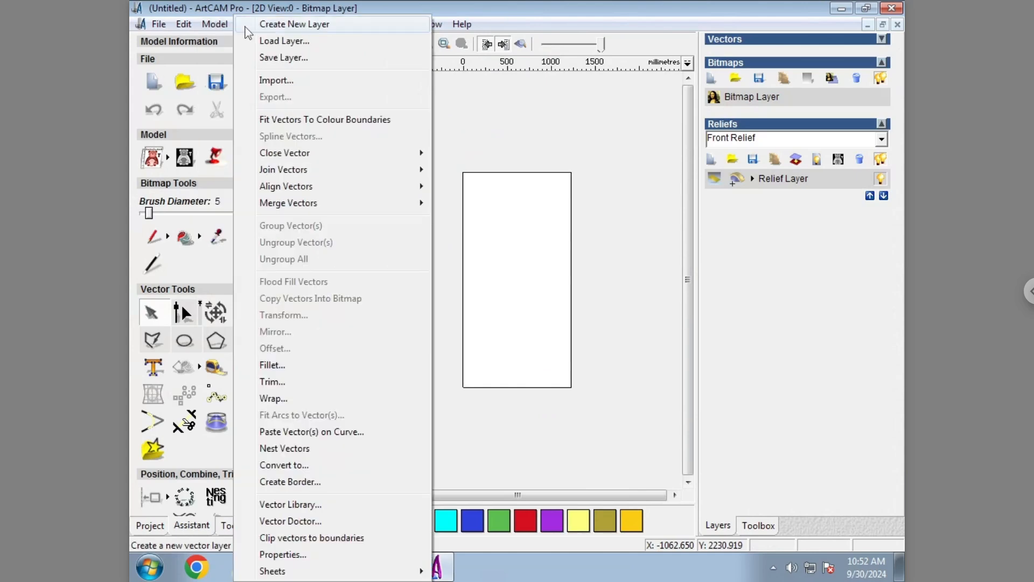
pyautogui.click(261, 81)
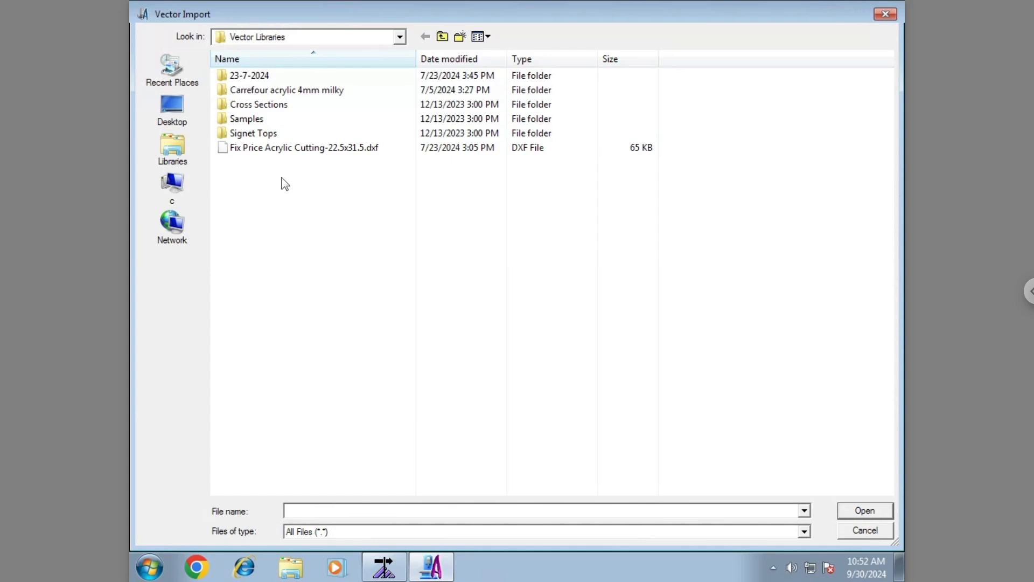
pyautogui.click(257, 149)
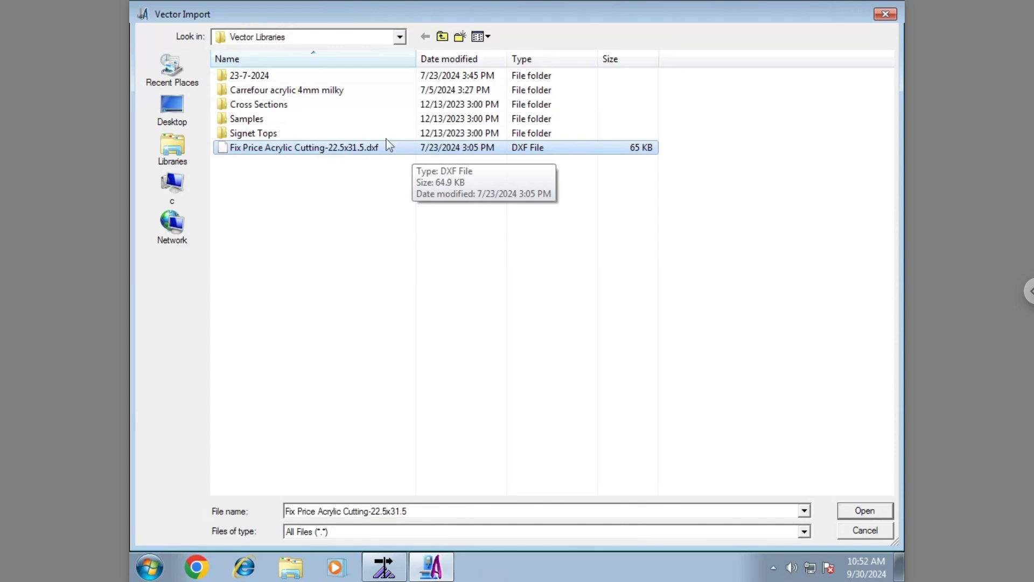
pyautogui.click(442, 36)
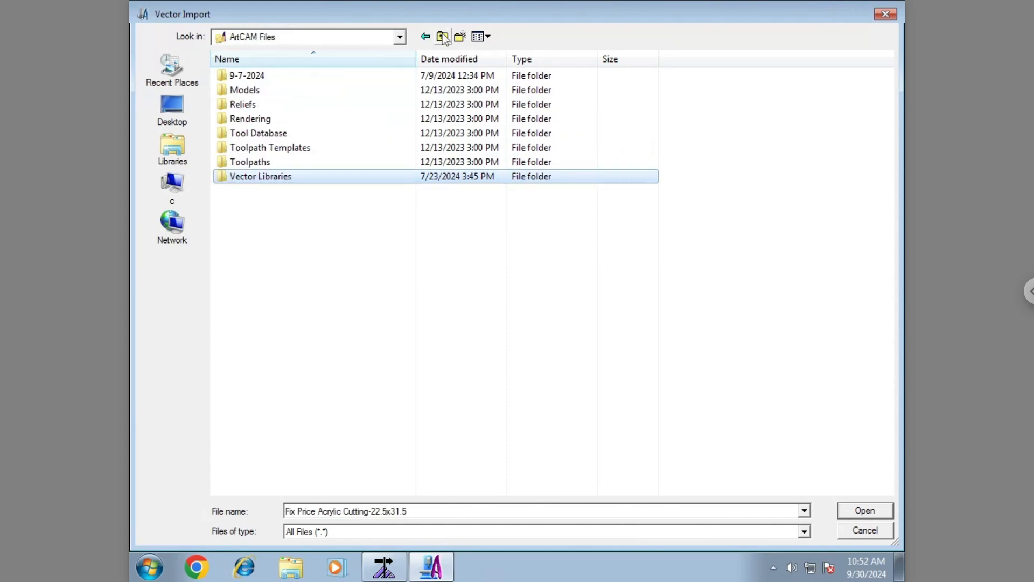
pyautogui.click(173, 186)
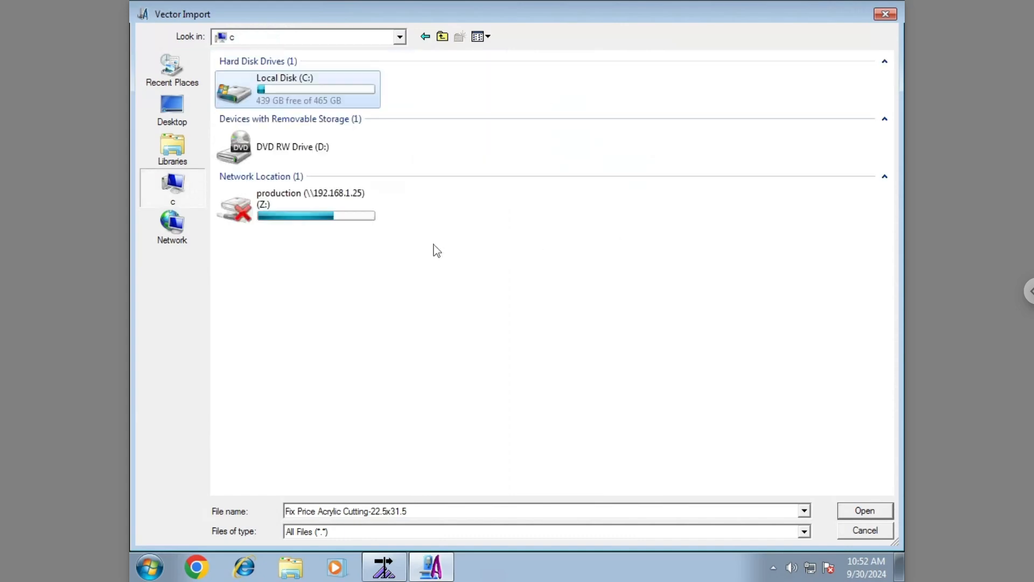
pyautogui.doubleClick(299, 200)
pyautogui.scroll(-2, 330, 332)
pyautogui.doubleClick(334, 350)
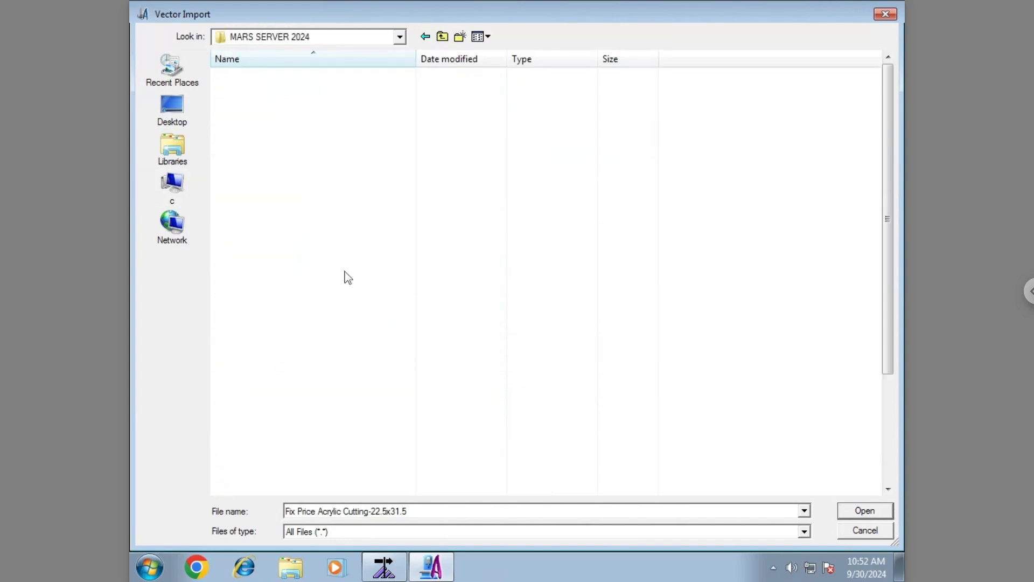
# Open the Al Mal CNC folder inside Al Mal in the 09 September 2024 folder
pyautogui.doubleClick(299, 194)
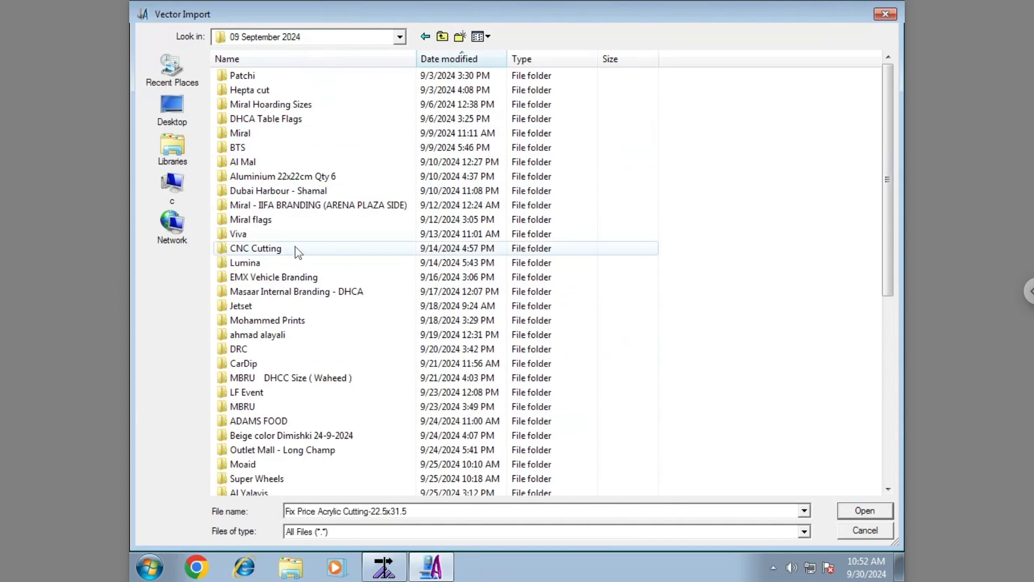
pyautogui.scroll(-1, 298, 248)
pyautogui.click(305, 194)
pyautogui.scroll(1, 305, 197)
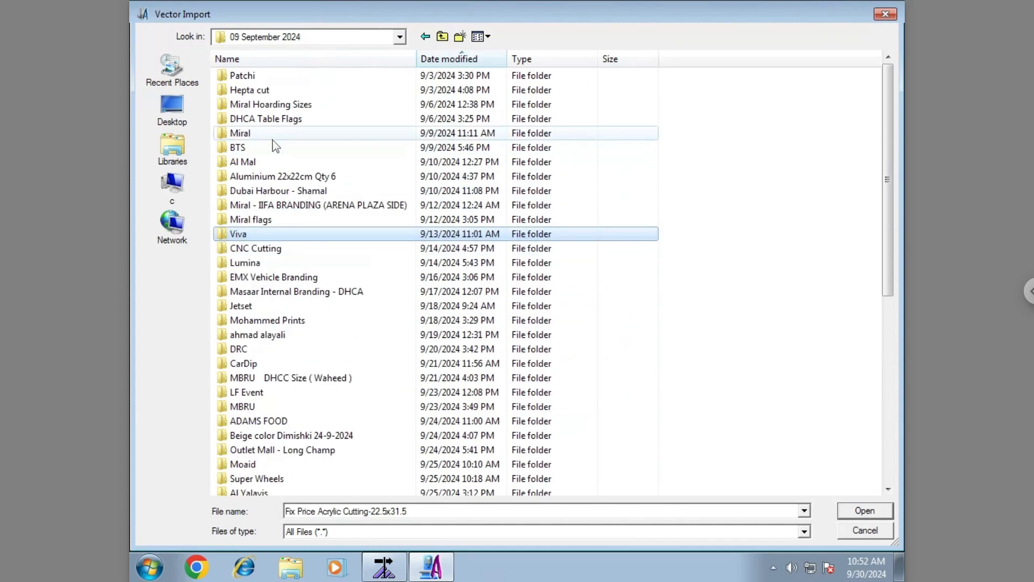
pyautogui.doubleClick(243, 161)
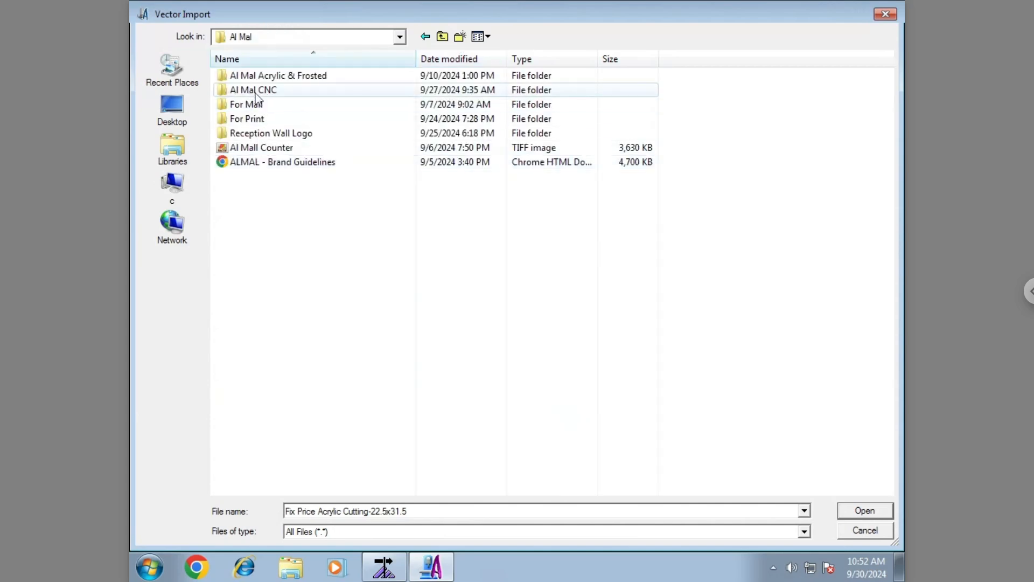
pyautogui.doubleClick(256, 90)
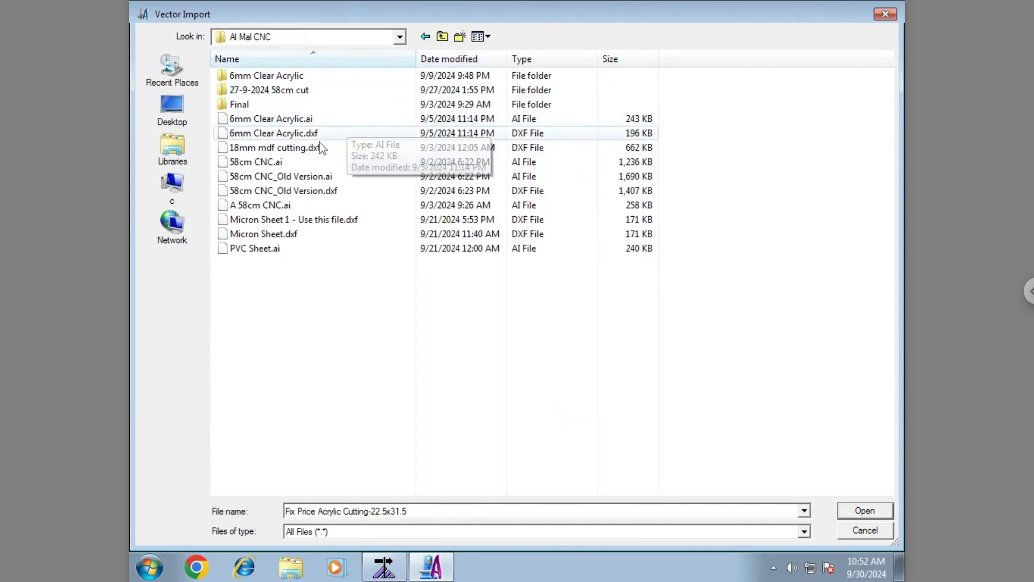
# Import 18mm mdf cutting.dxf in millimetres, centred in the page, with vectors rejoined automatically at 0.01 mm tolerance
pyautogui.click(280, 133)
pyautogui.click(257, 150)
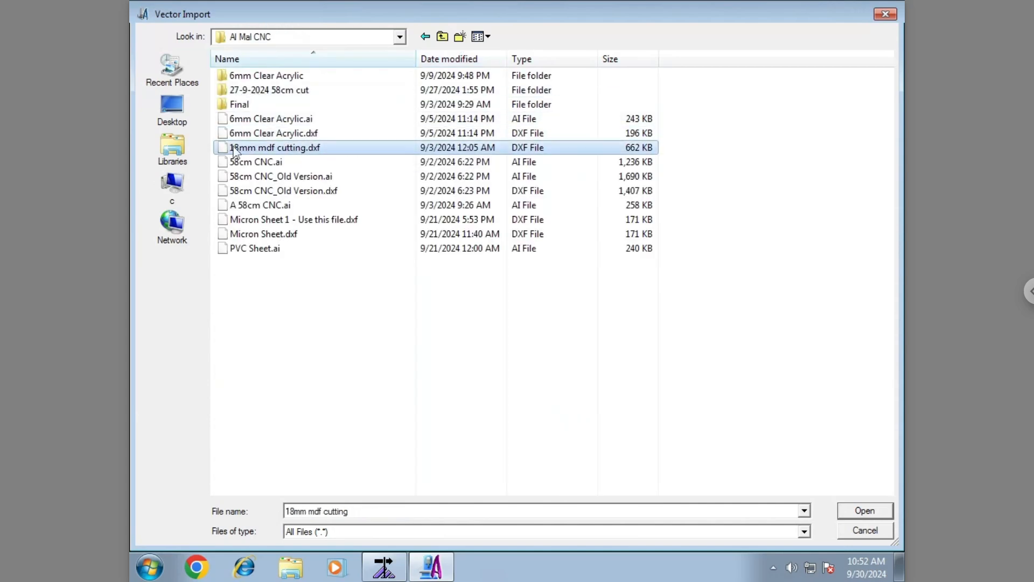
pyautogui.click(864, 511)
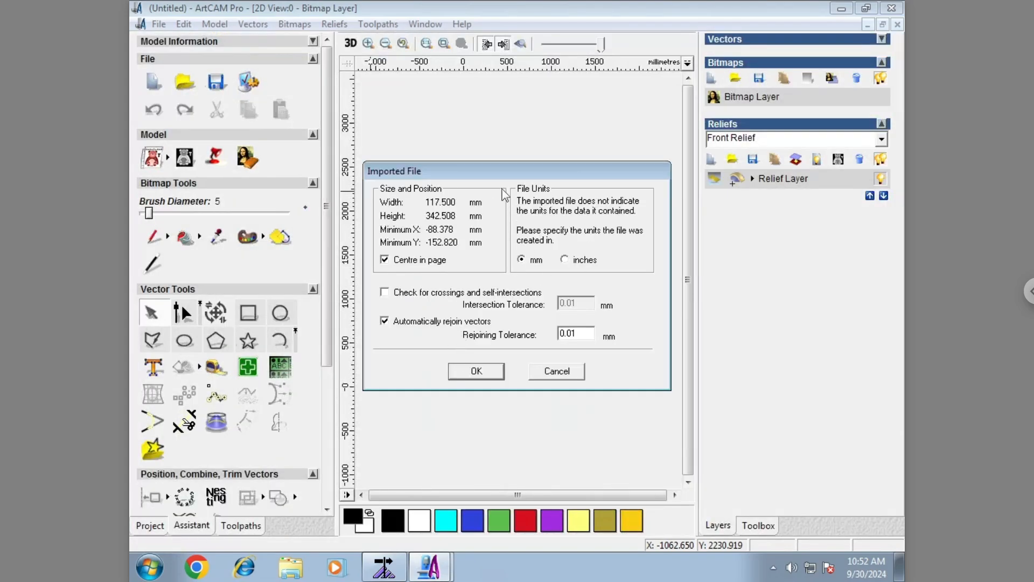
pyautogui.moveTo(500, 171); pyautogui.dragTo(558, 146)
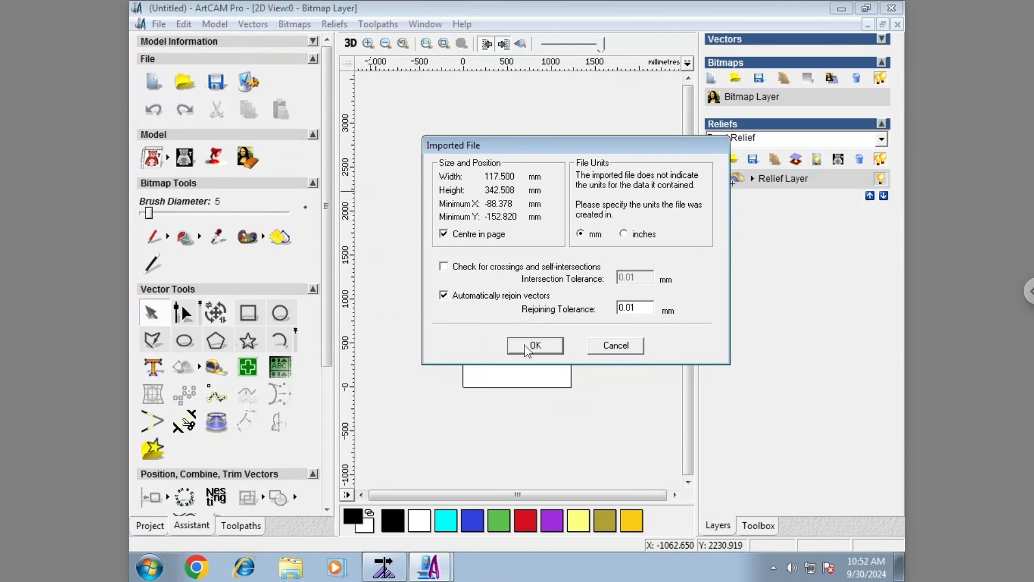
pyautogui.click(535, 346)
pyautogui.scroll(5, 518, 299)
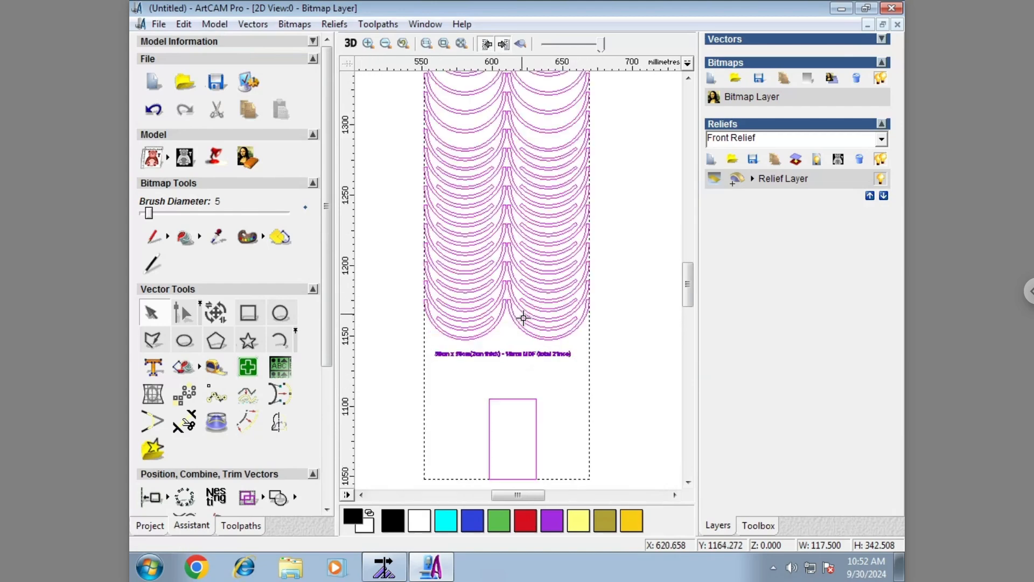
pyautogui.scroll(3, 520, 334)
pyautogui.scroll(-8, 515, 359)
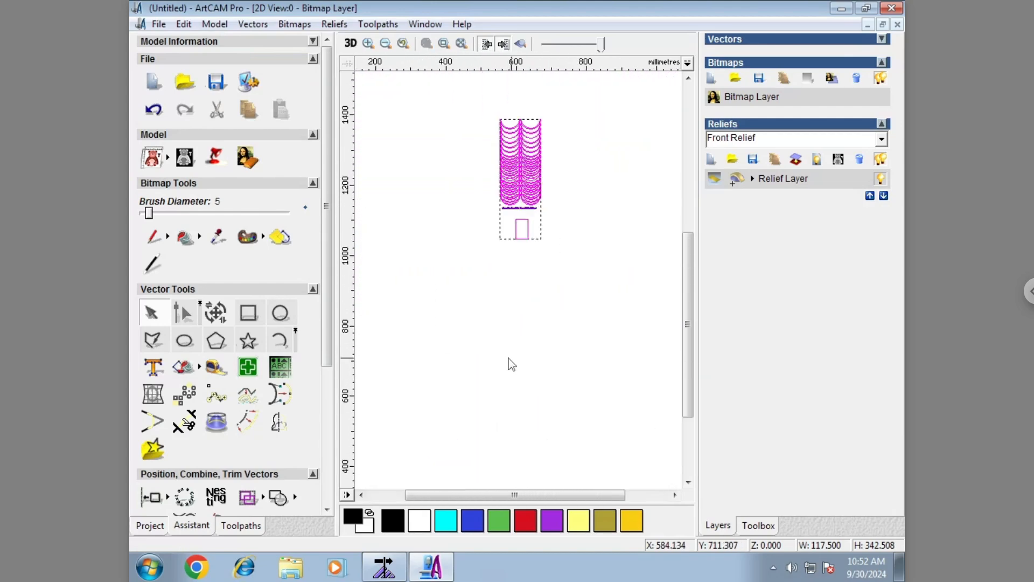
# Delete all the imported 18mm mdf cutting vectors from the page
pyautogui.click(512, 364)
pyautogui.moveTo(451, 110); pyautogui.dragTo(655, 352)
pyautogui.scroll(-3, 562, 448)
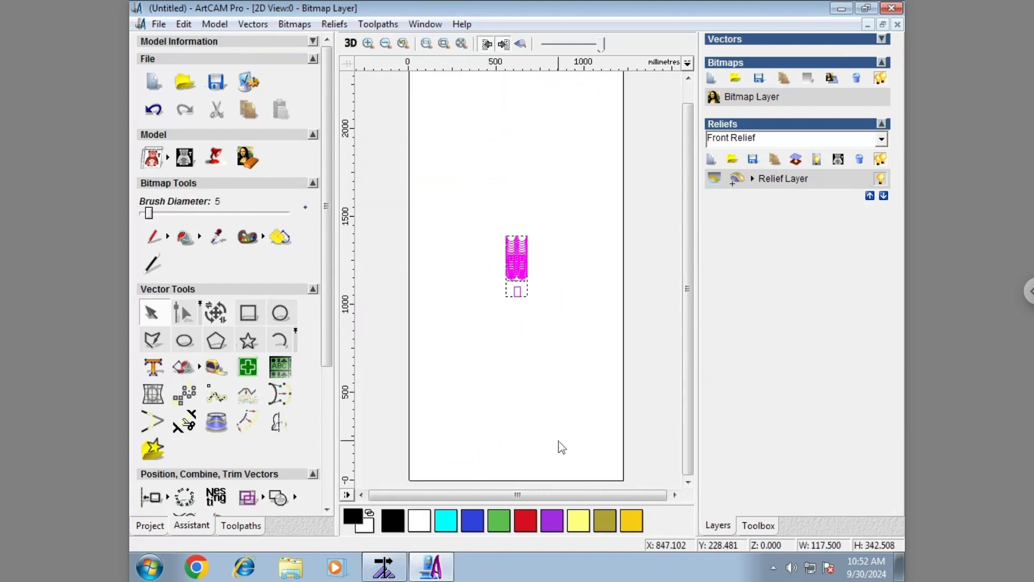
pyautogui.click(505, 341)
pyautogui.moveTo(474, 191); pyautogui.dragTo(557, 439)
pyautogui.press('Delete')
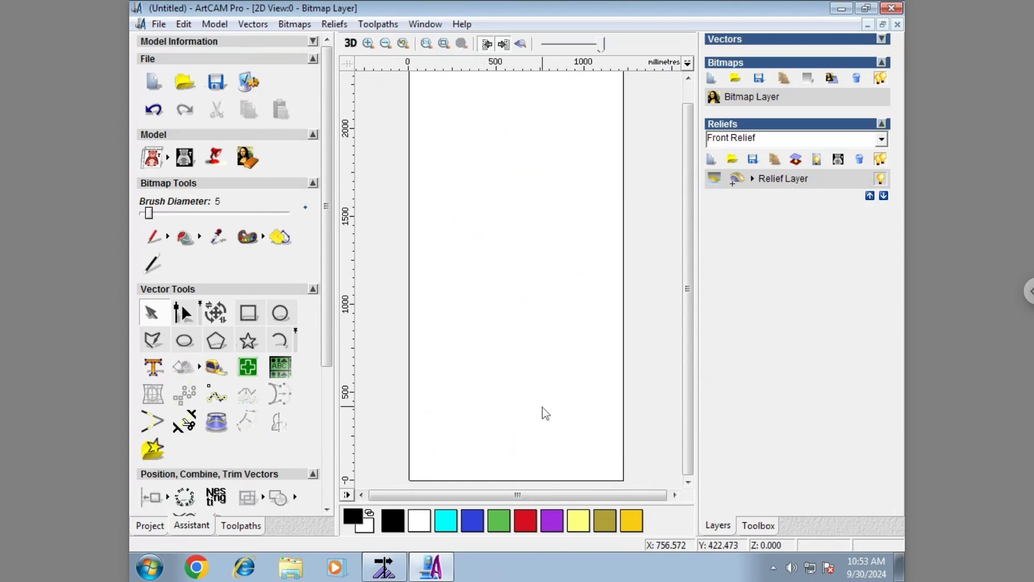
# Import 6mm Clear Acrylic.dxf in millimetres, centred in the page, and remove its vectors again
pyautogui.click(252, 24)
pyautogui.click(305, 77)
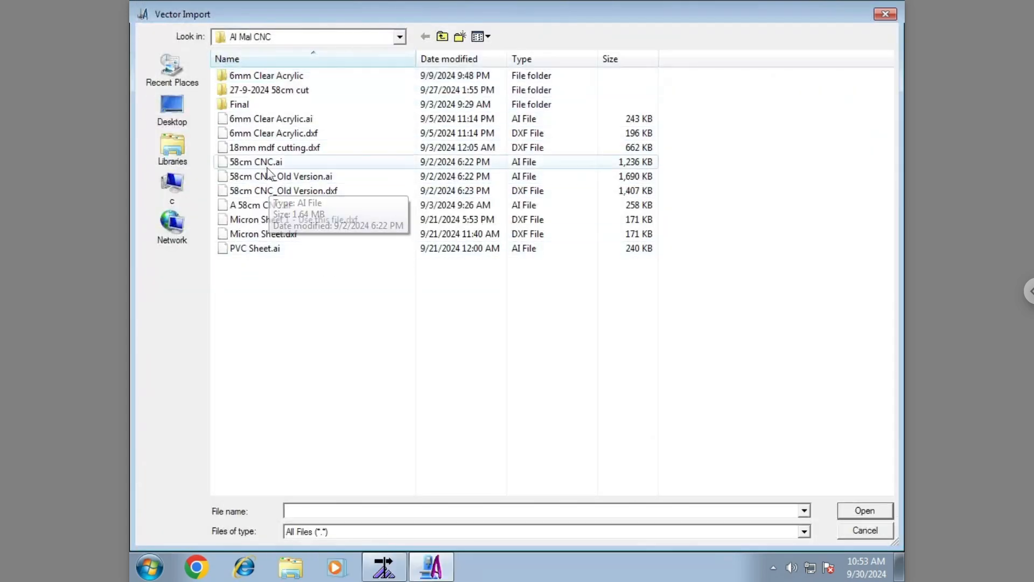
pyautogui.click(274, 133)
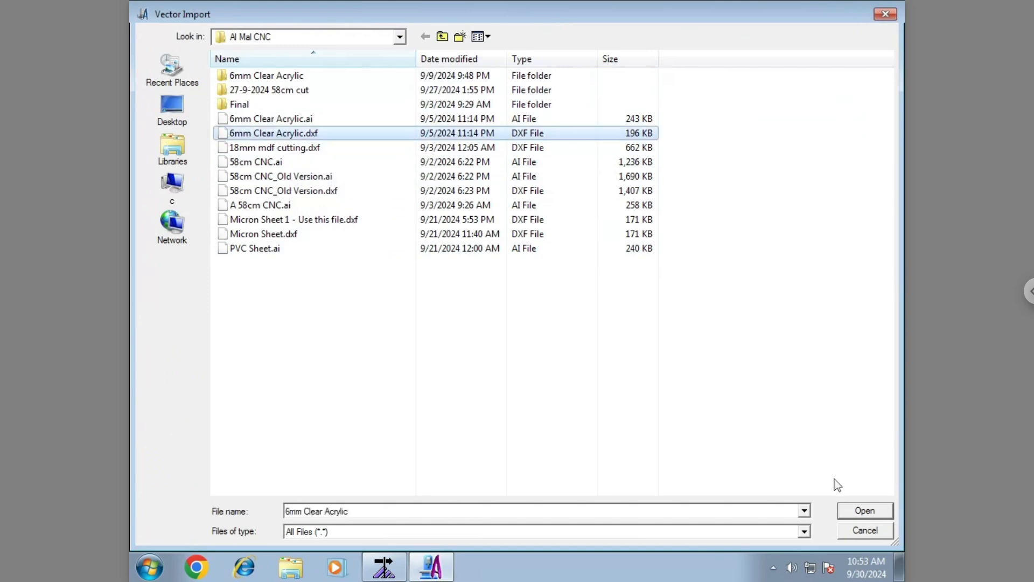
pyautogui.click(858, 515)
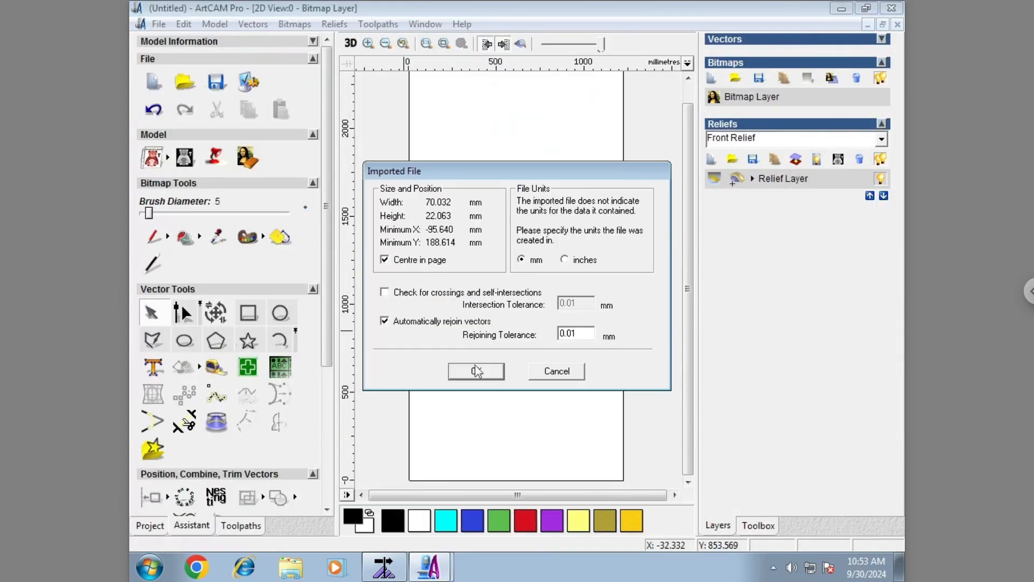
pyautogui.click(477, 370)
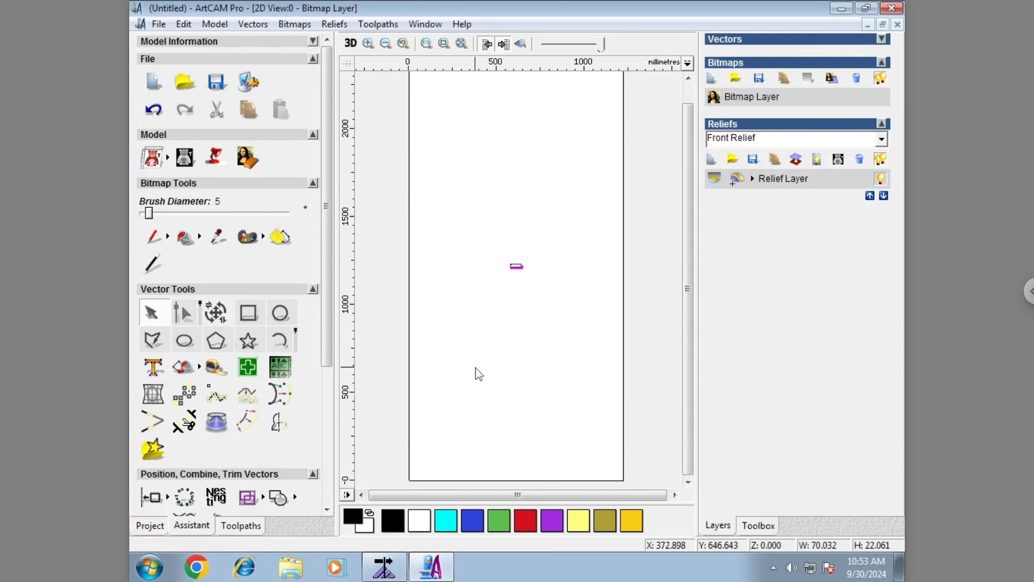
pyautogui.click(623, 389)
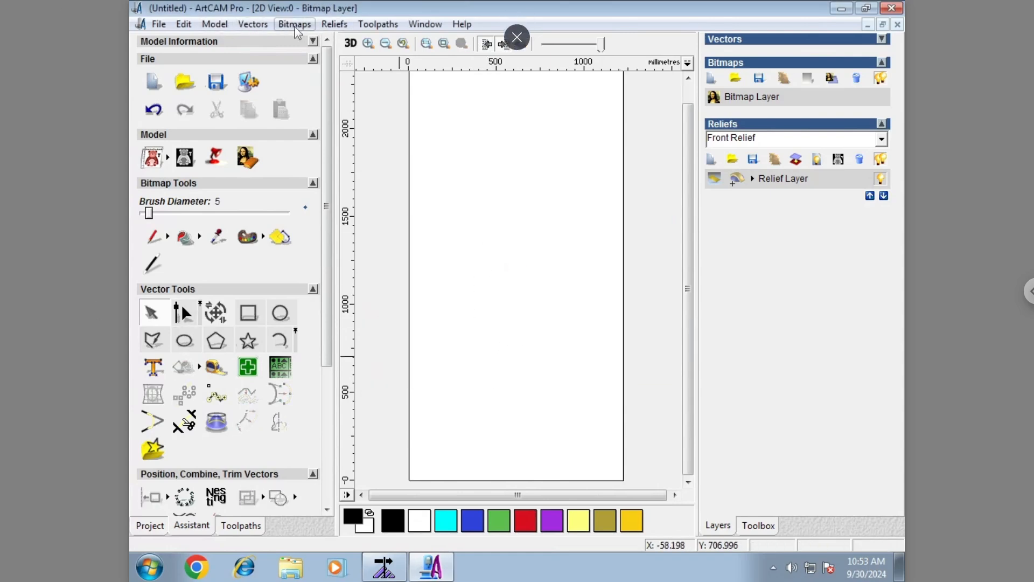
# Import the vectors of 1.dxf from the Final folder inside Al Mal CNC
pyautogui.click(254, 23)
pyautogui.click(302, 79)
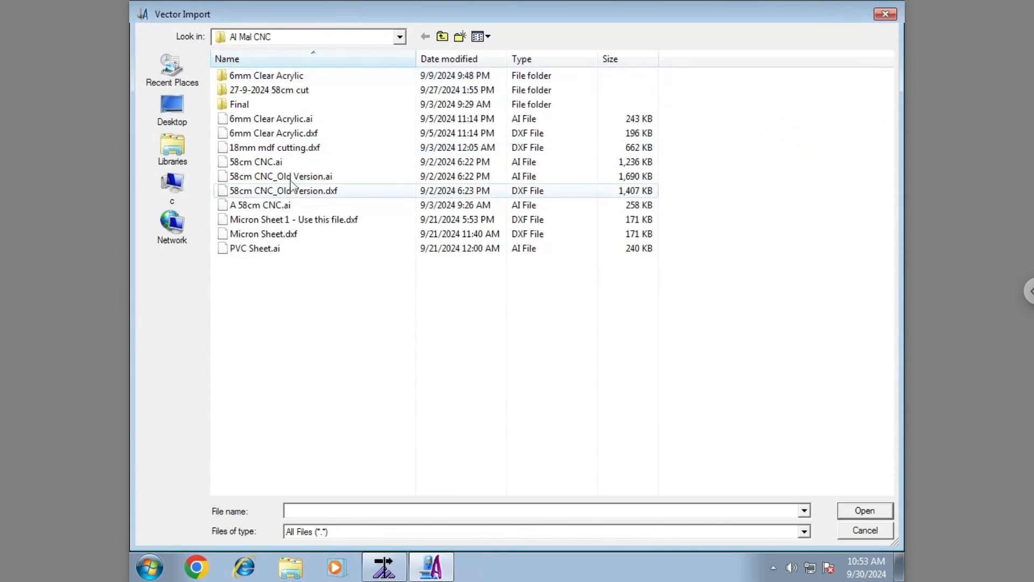
pyautogui.doubleClick(239, 104)
pyautogui.doubleClick(242, 90)
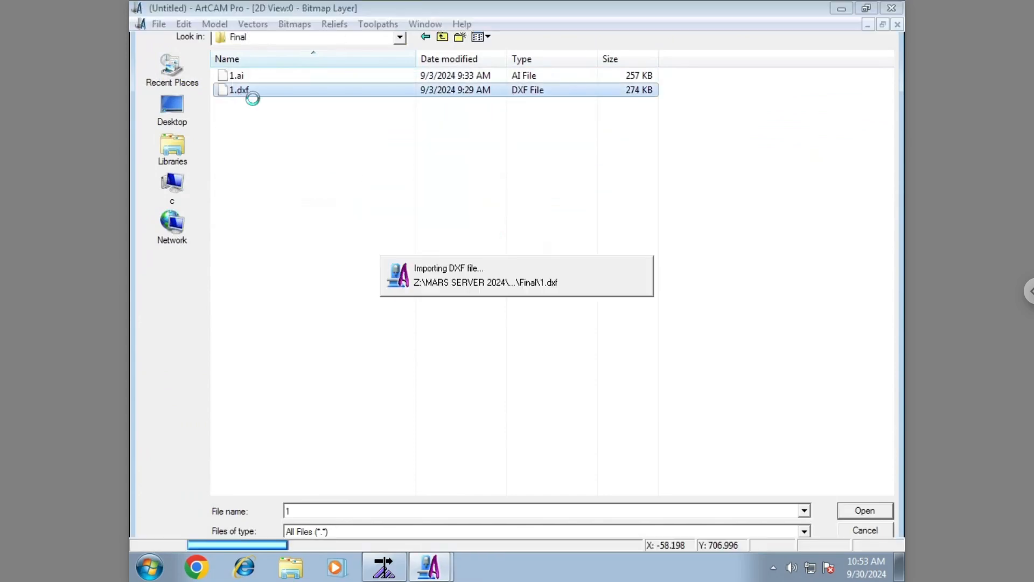
pyautogui.click(472, 369)
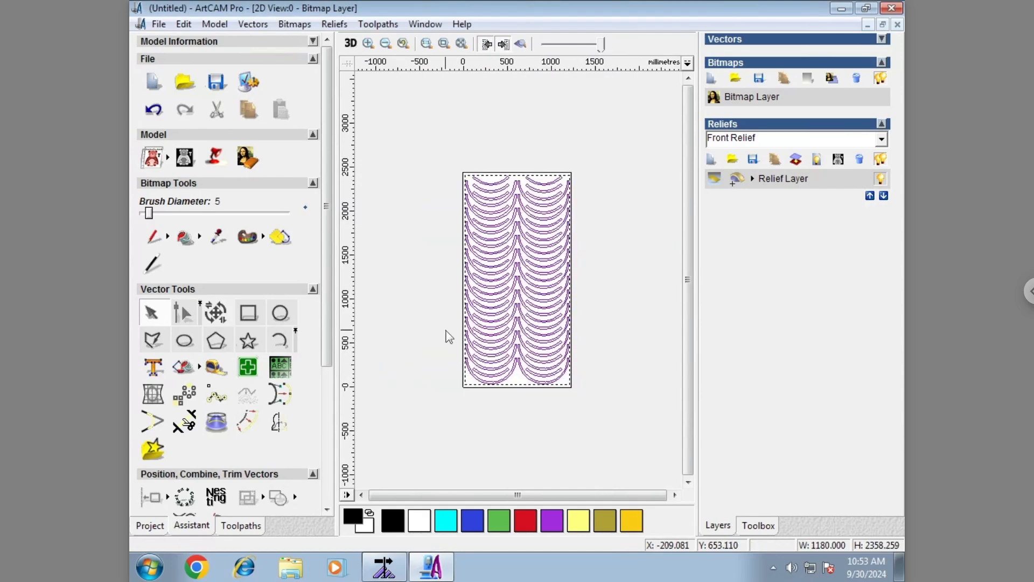
# Ungroup all the imported arc vectors, including subgroups, into individual vectors
pyautogui.click(449, 337)
pyautogui.moveTo(420, 151); pyautogui.dragTo(617, 444)
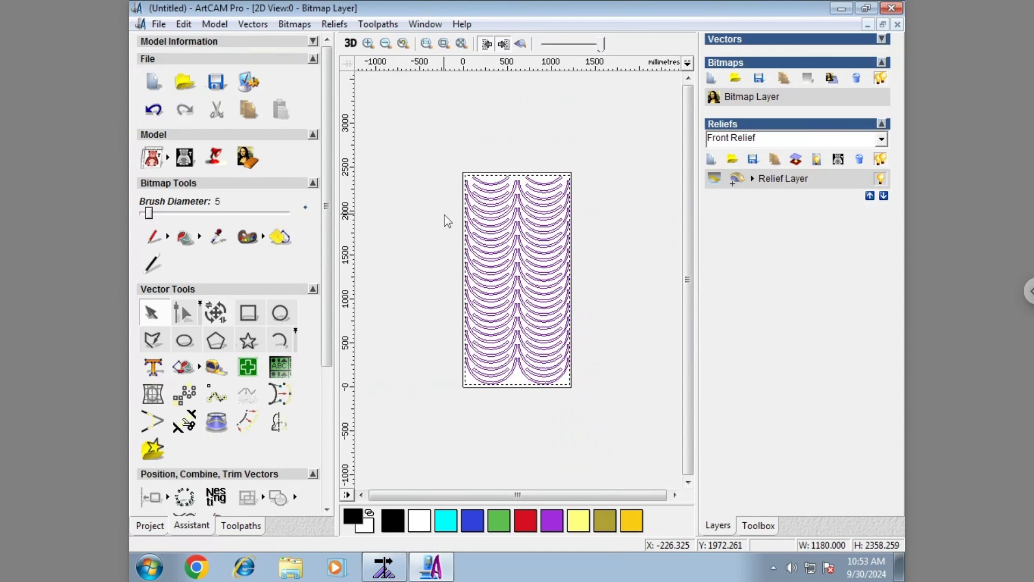
pyautogui.rightClick(484, 384)
pyautogui.click(443, 376)
pyautogui.click(444, 376)
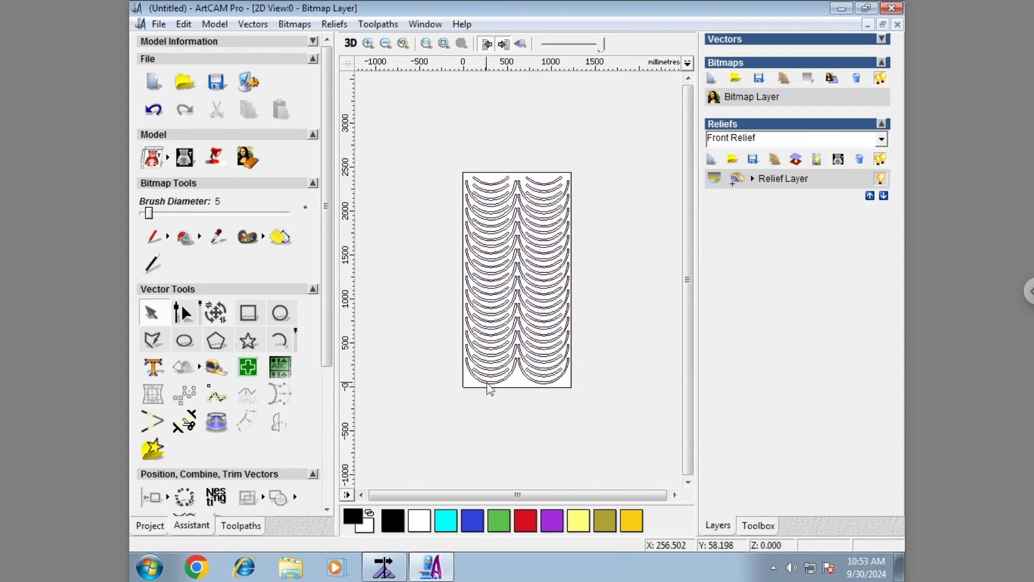
pyautogui.click(487, 383)
pyautogui.rightClick(487, 383)
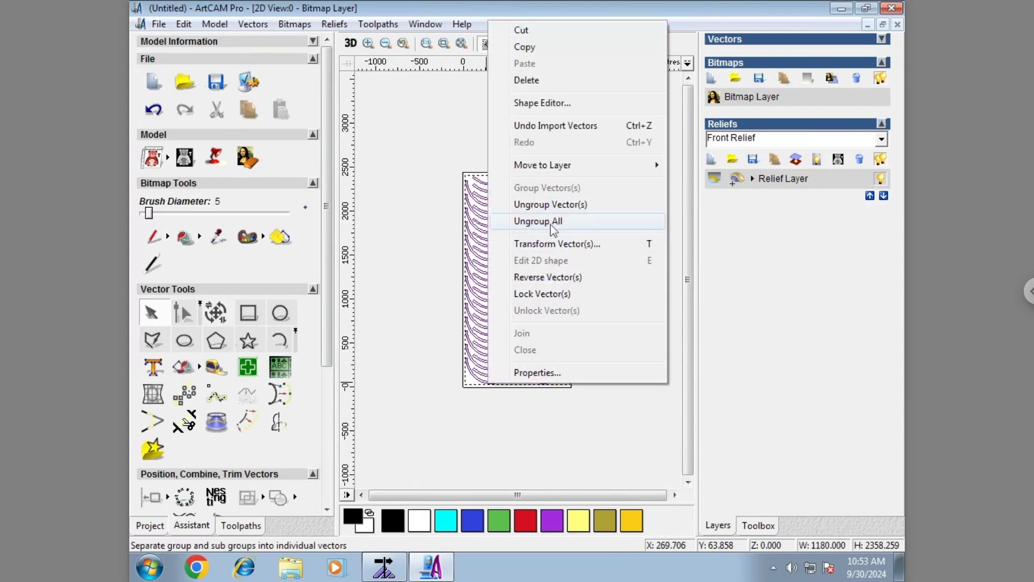
pyautogui.click(551, 225)
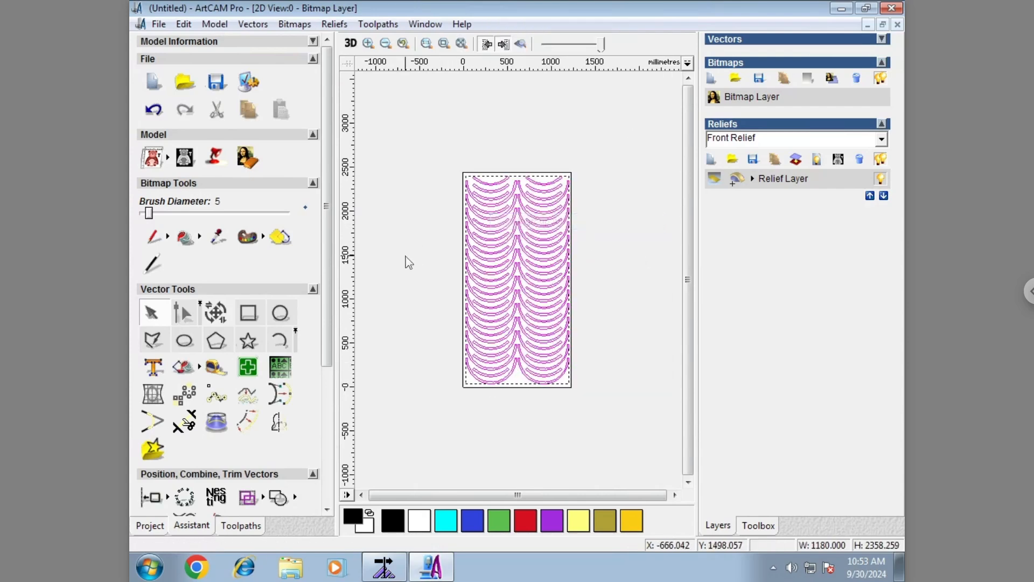
# Select the lowest left outer arc to check its width and height, and clear the selection
pyautogui.click(431, 354)
pyautogui.scroll(1, 490, 387)
pyautogui.click(492, 461)
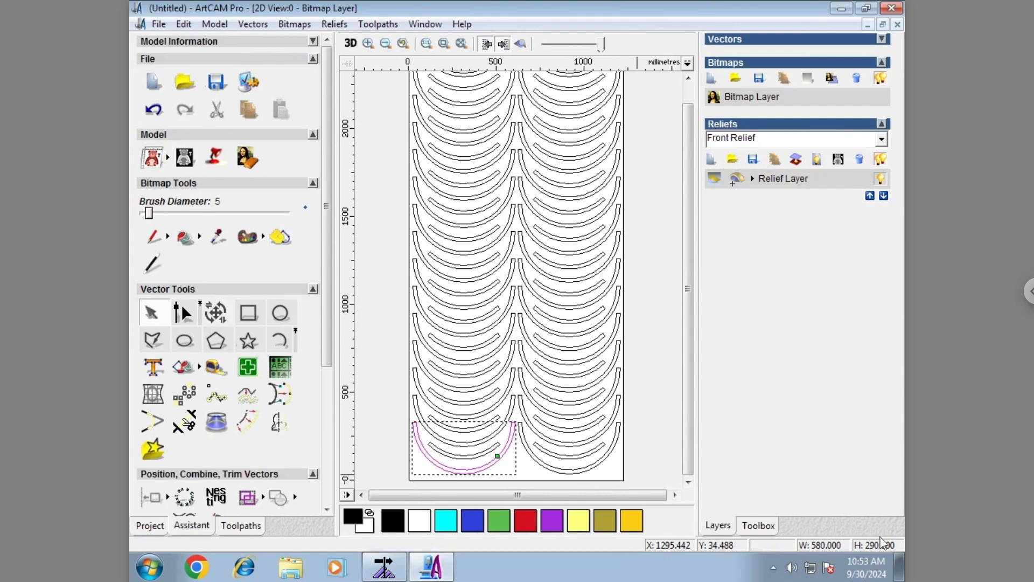
pyautogui.click(536, 478)
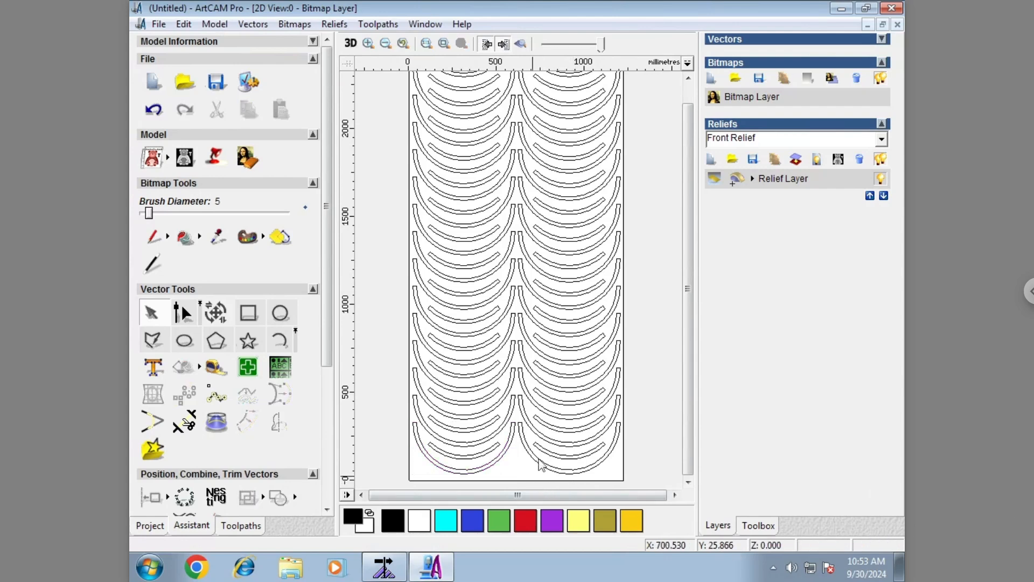
pyautogui.click(445, 470)
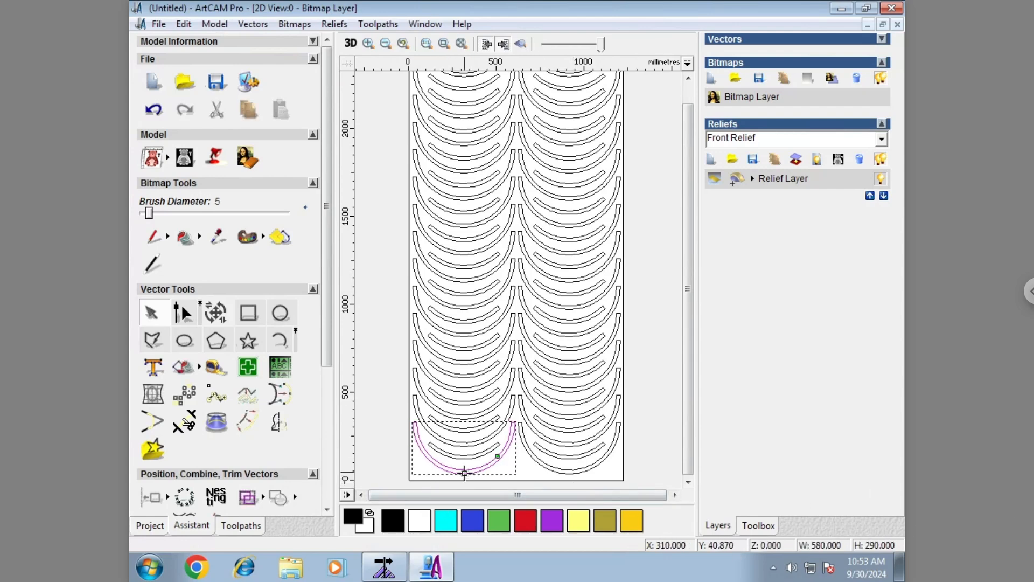
pyautogui.scroll(-1, 469, 463)
pyautogui.scroll(1, 508, 408)
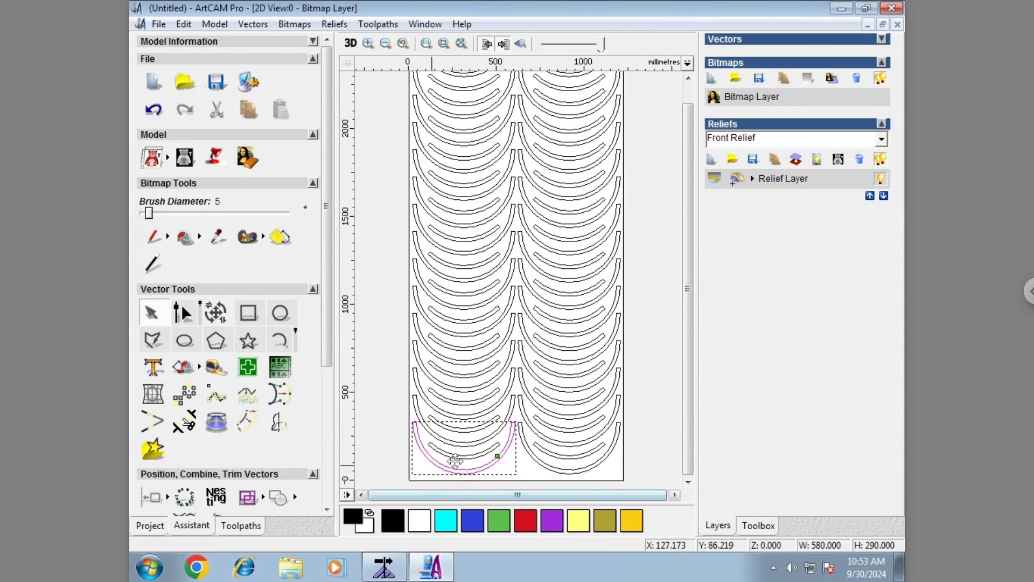
pyautogui.scroll(-1, 517, 447)
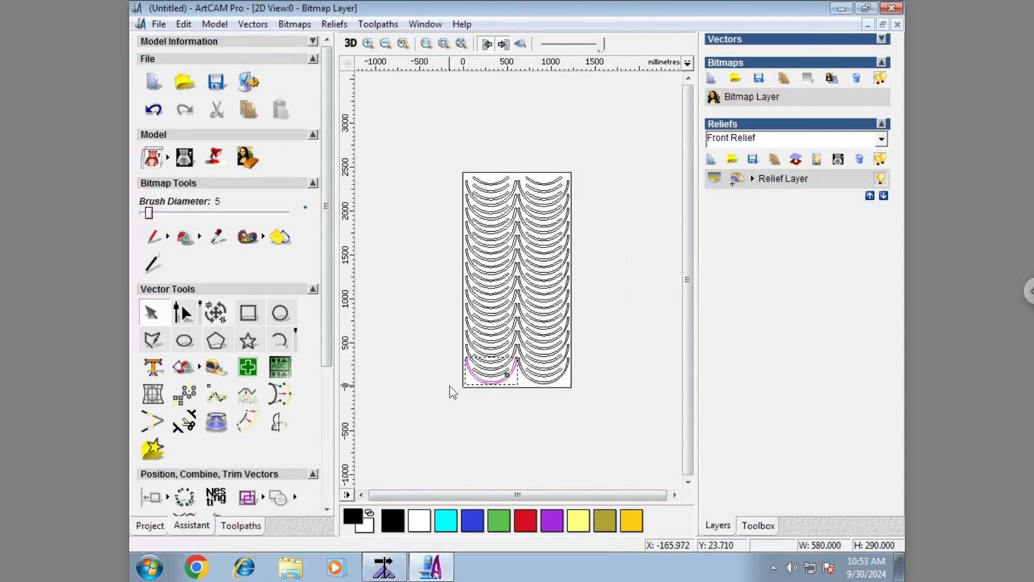
pyautogui.click(399, 331)
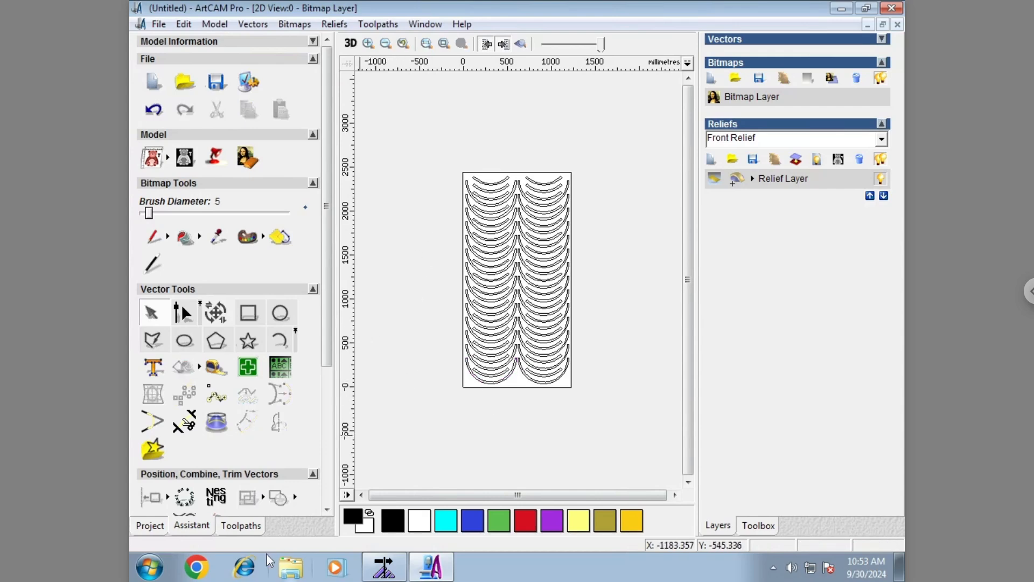
# Start a 2D profiling toolpath on the lowest left outer arc
pyautogui.click(241, 525)
pyautogui.scroll(1, 474, 431)
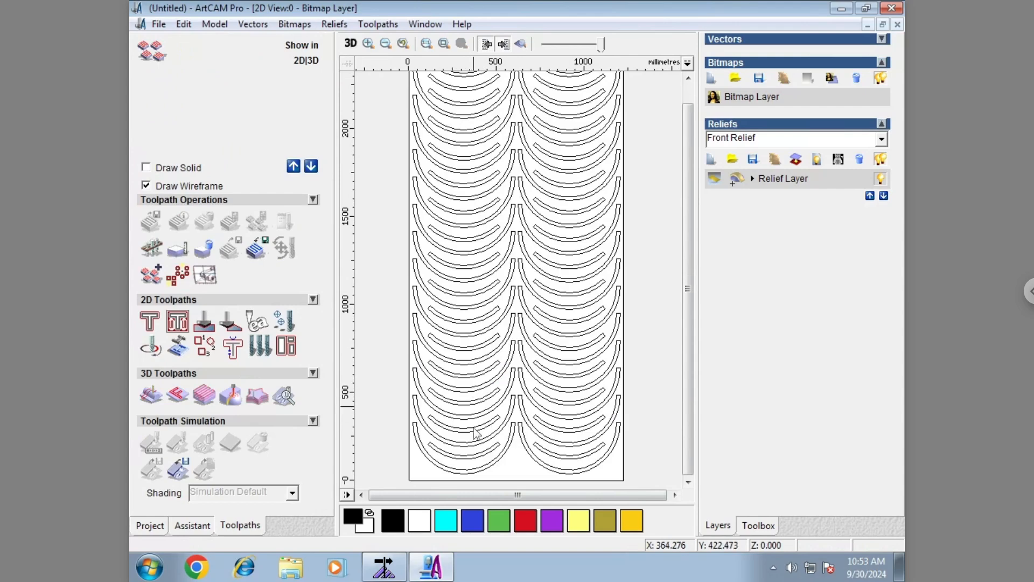
pyautogui.click(461, 473)
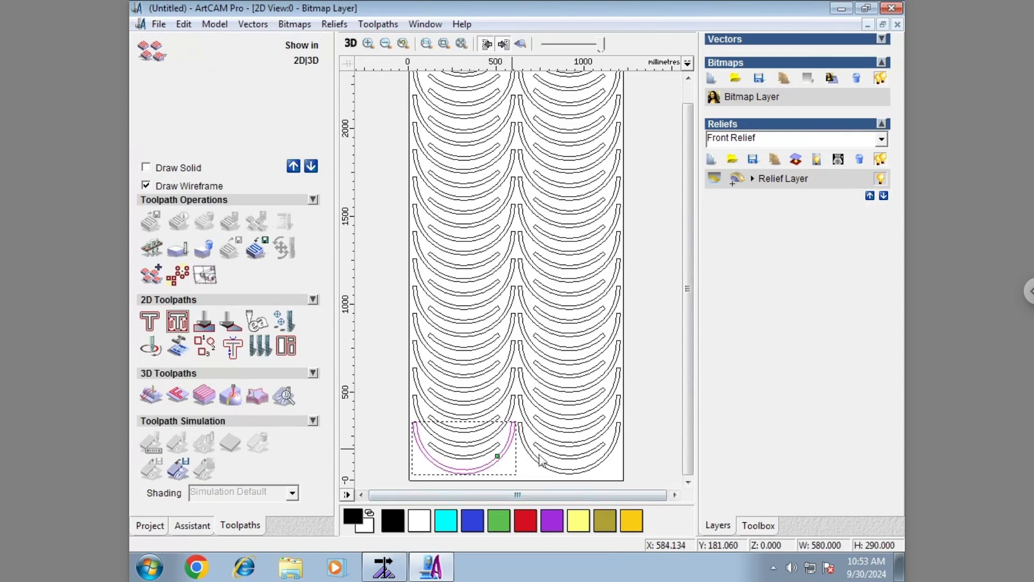
pyautogui.click(151, 321)
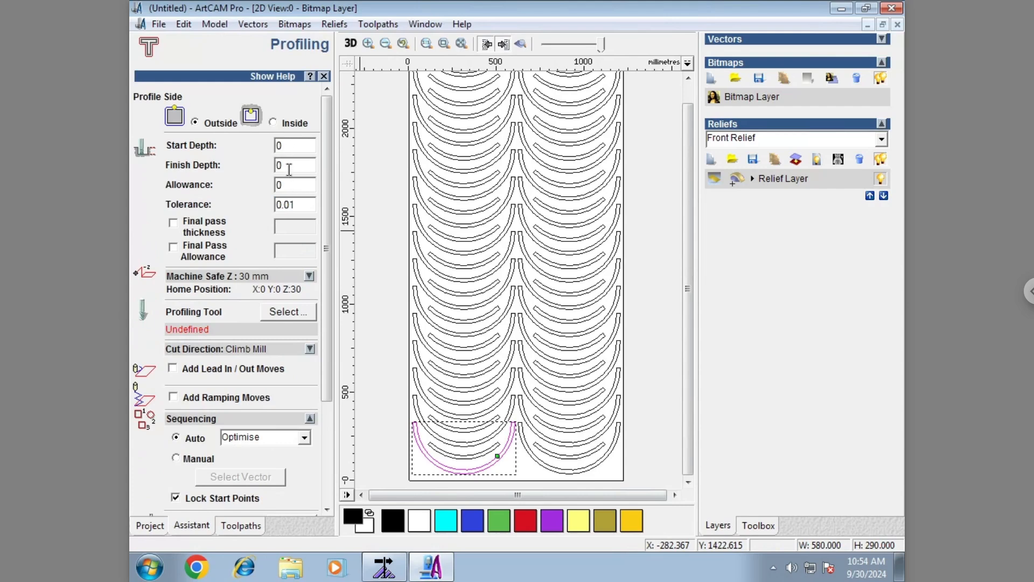
# Set the profile's finish depth to 19 mm and keep the cut on the outside
pyautogui.moveTo(290, 168); pyautogui.dragTo(216, 168)
pyautogui.click(291, 185)
pyautogui.scroll(-2, 327, 221)
pyautogui.scroll(2, 326, 221)
pyautogui.click(299, 171)
pyautogui.click(194, 123)
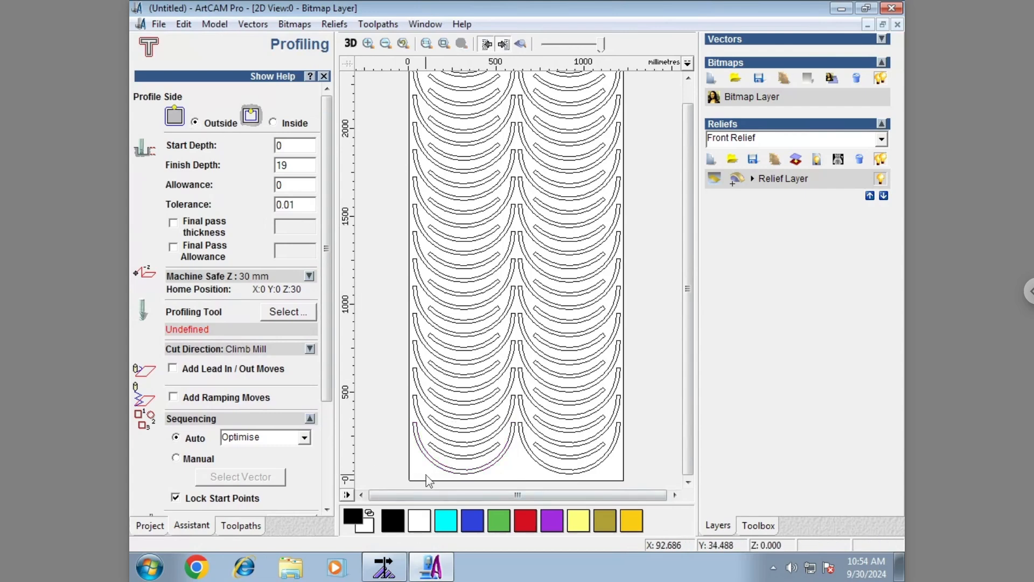
# Review the selected arc's outline and the profiling tolerance, machine safe Z and home position settings
pyautogui.scroll(5, 422, 478)
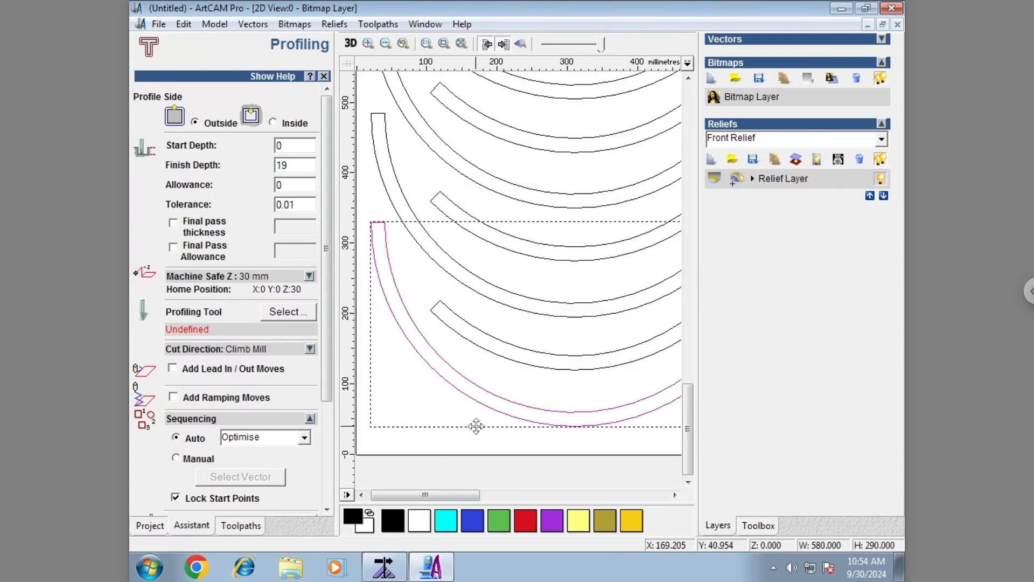
pyautogui.scroll(-3, 474, 426)
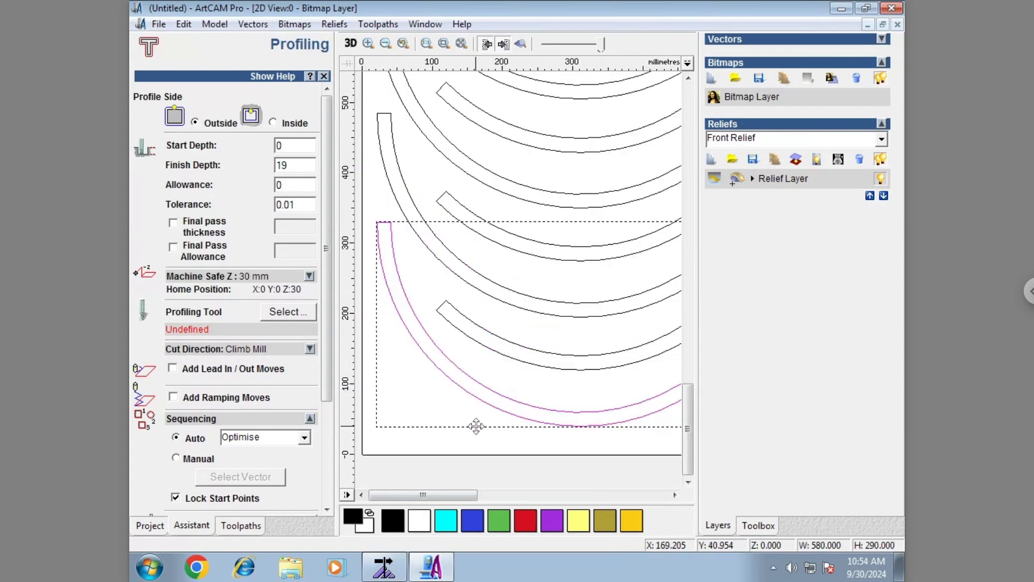
pyautogui.doubleClick(294, 207)
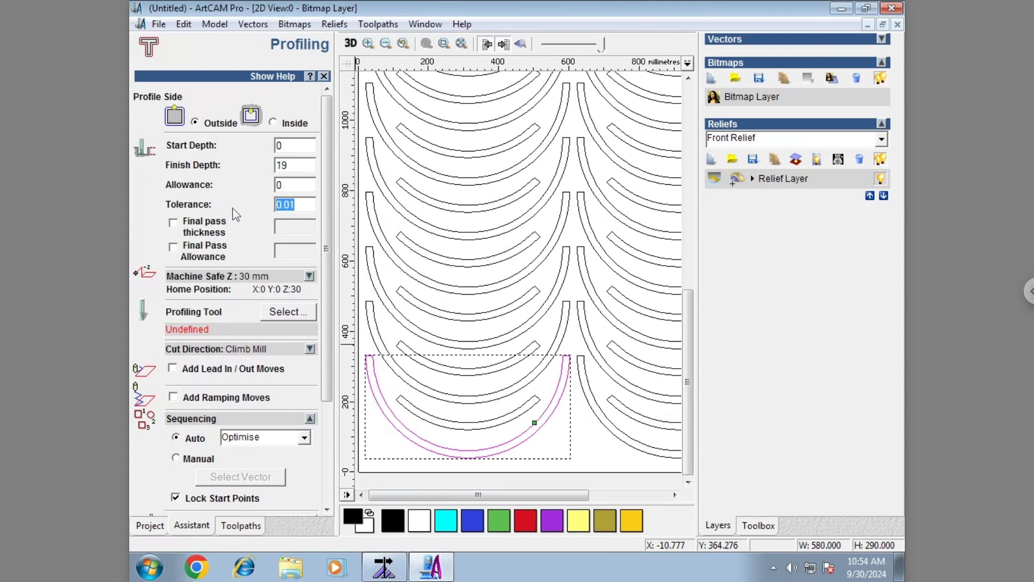
pyautogui.click(288, 282)
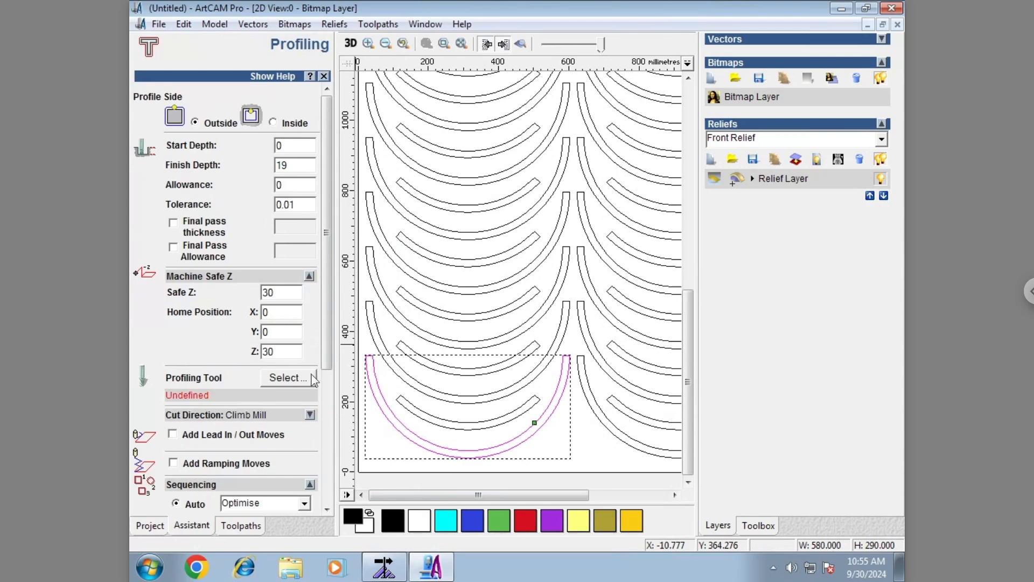
pyautogui.click(275, 277)
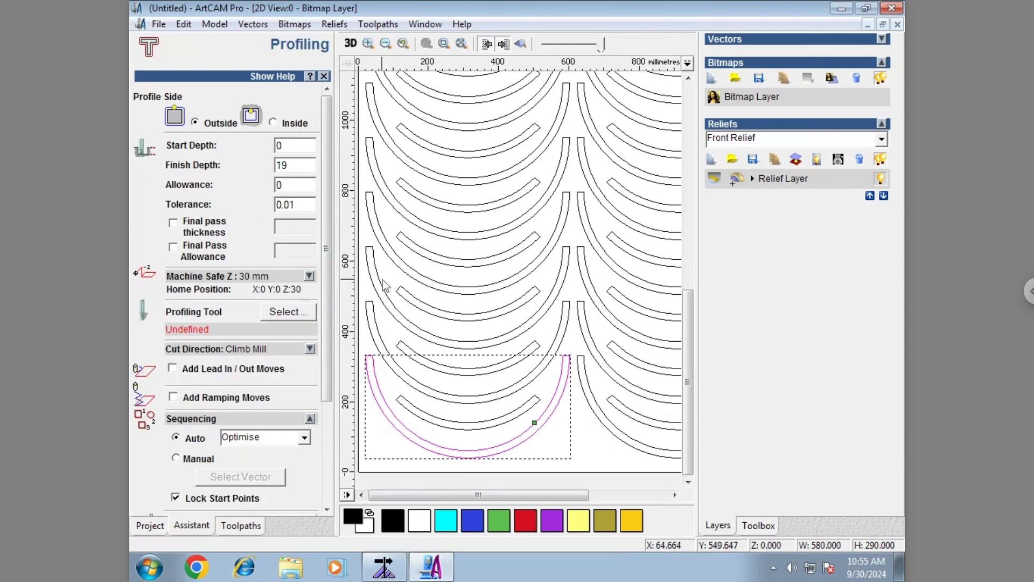
pyautogui.click(235, 279)
pyautogui.click(237, 279)
# Open the tool database for the profiling tool and review the machining defaults of the Aluminum roughing end mills
pyautogui.click(280, 312)
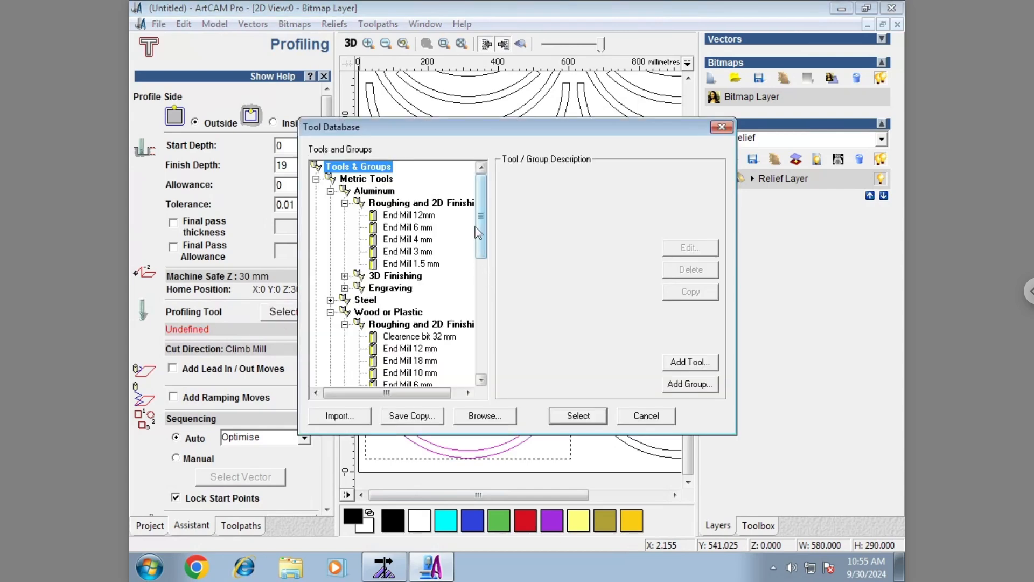
pyautogui.moveTo(486, 237)
pyautogui.mouseDown()
pyautogui.moveTo(488, 275)
pyautogui.moveTo(493, 225)
pyautogui.mouseUp()
pyautogui.click(416, 215)
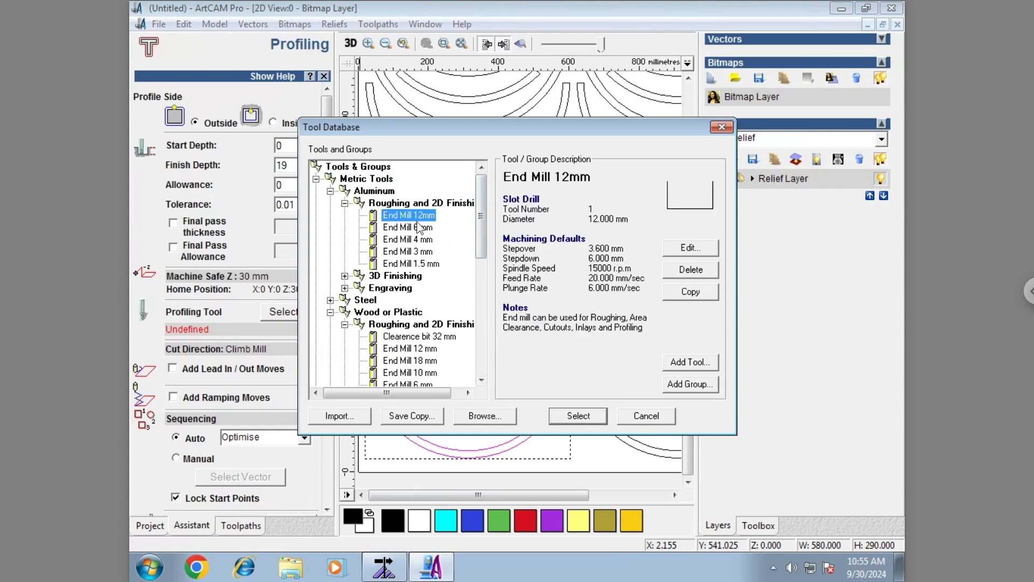
pyautogui.click(419, 227)
pyautogui.click(421, 239)
pyautogui.click(426, 263)
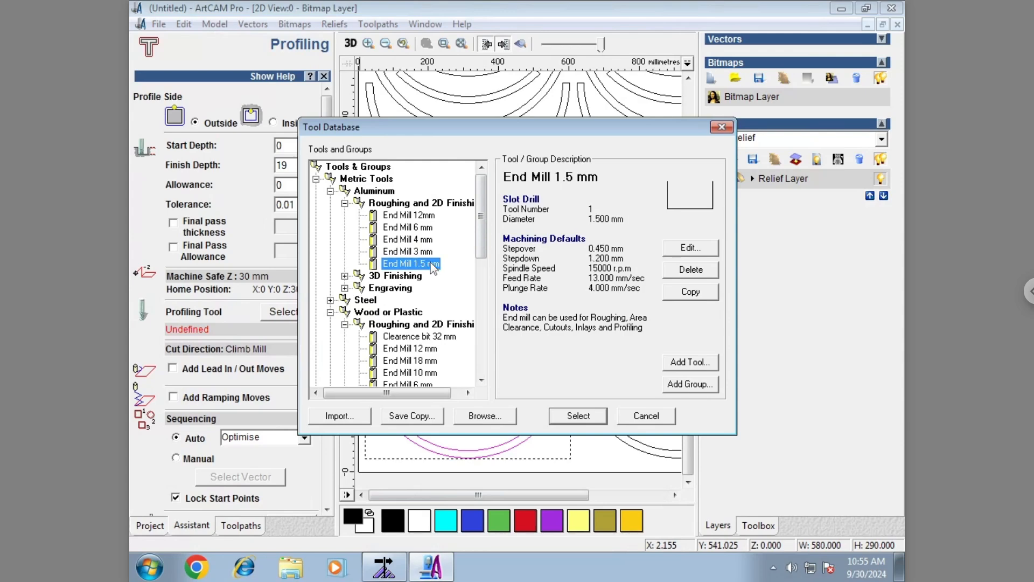
# Review the Wood or Plastic roughing tools, including the 32 mm clearance bit and the 12 mm and 3 mm end mills
pyautogui.scroll(-3, 385, 231)
pyautogui.click(388, 215)
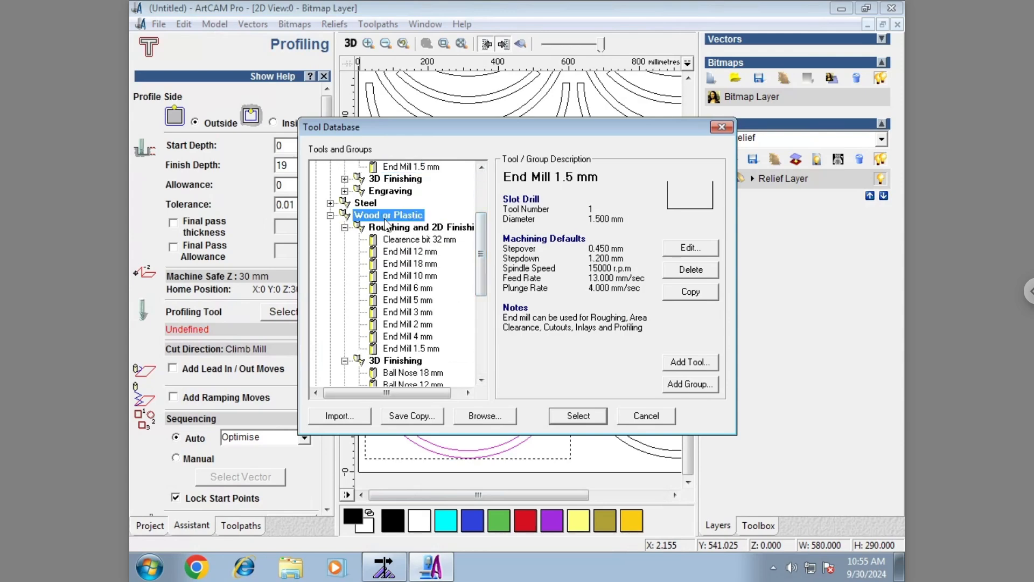
pyautogui.click(415, 240)
pyautogui.click(410, 251)
pyautogui.click(415, 313)
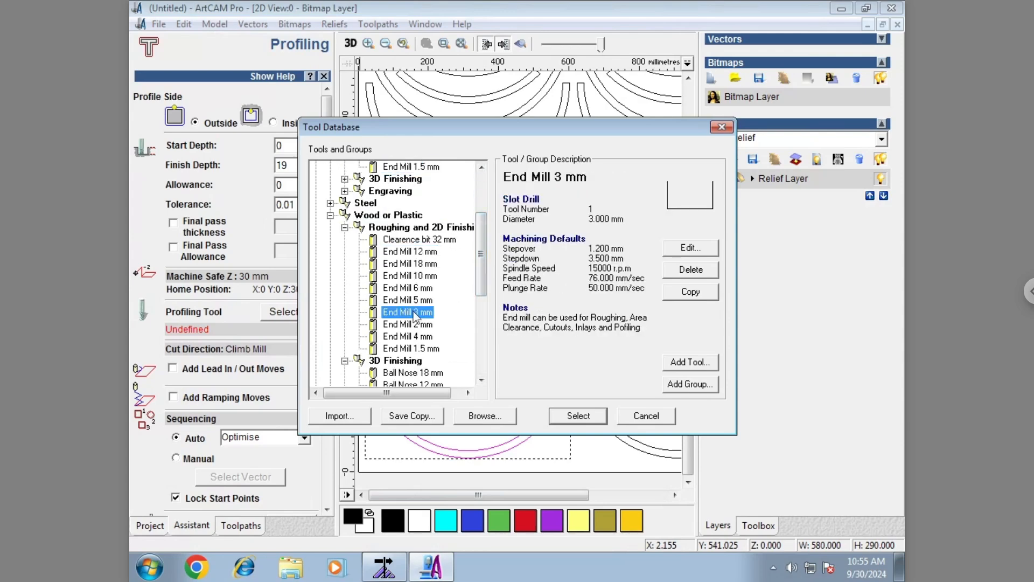
# Examine the stepover, stepdown, spindle speed, feed rate and plunge rate of the Aluminum 12 mm end mill
pyautogui.scroll(3, 375, 233)
pyautogui.click(389, 215)
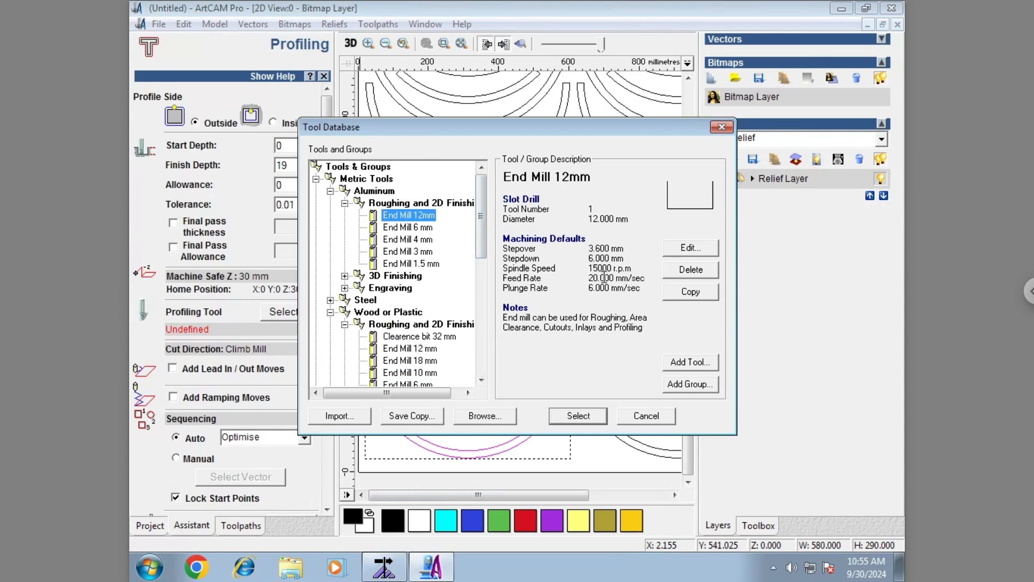
pyautogui.moveTo(589, 249); pyautogui.dragTo(603, 290)
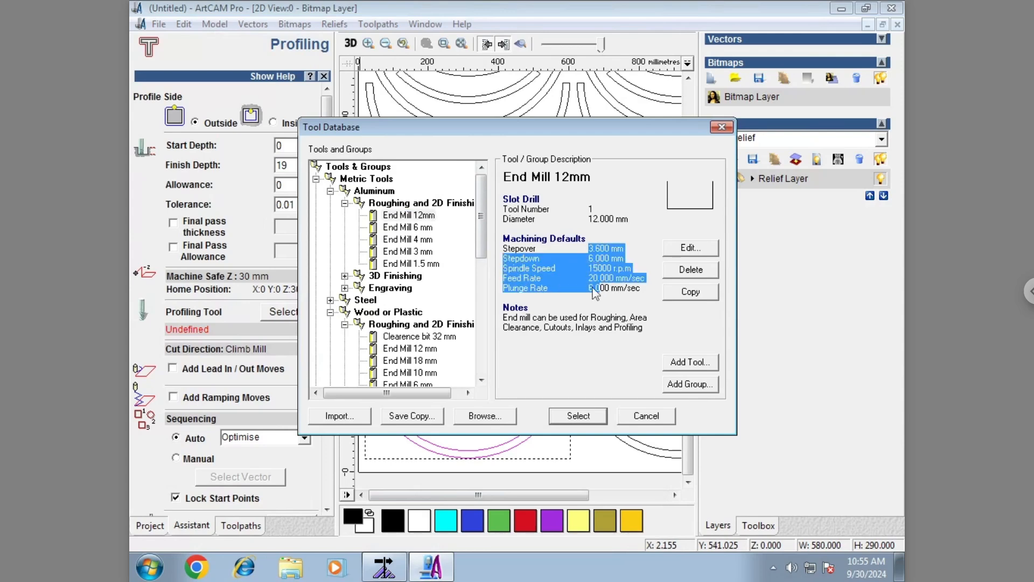
pyautogui.click(595, 291)
# Examine the machining defaults of the 18 mm and 5 mm end mills in the Wood or Plastic roughing group
pyautogui.moveTo(484, 250); pyautogui.dragTo(484, 267)
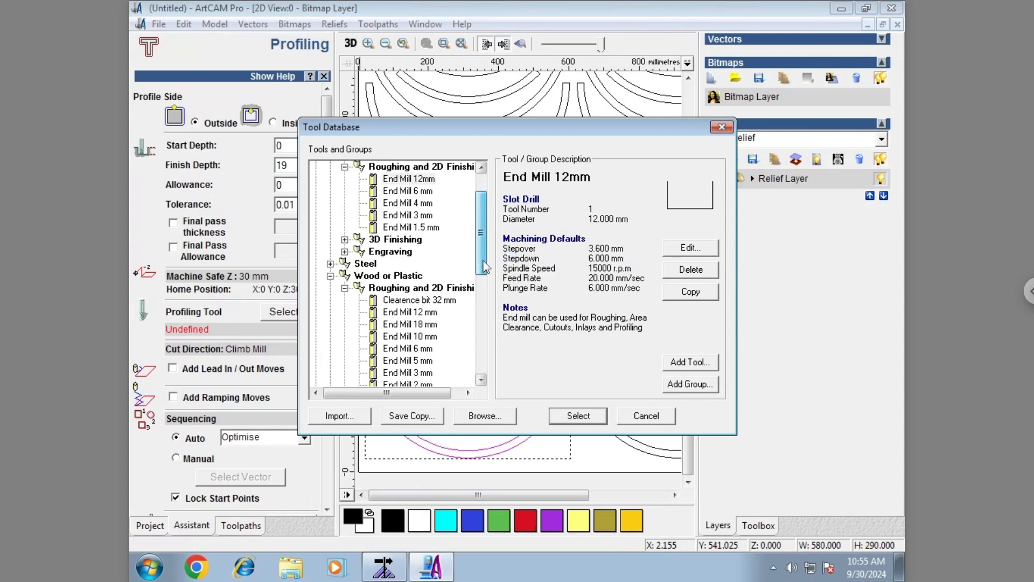
pyautogui.click(409, 324)
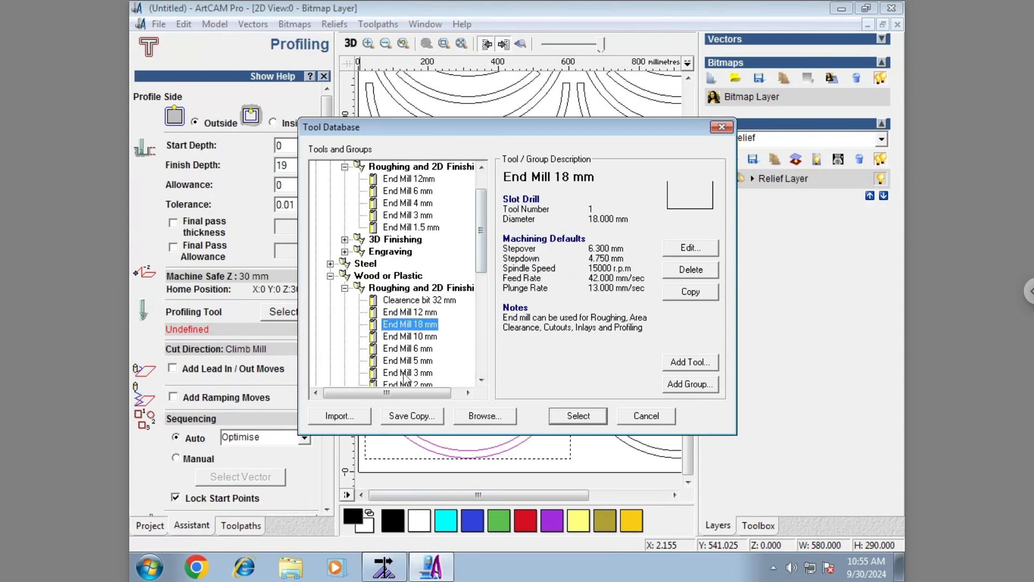
pyautogui.click(406, 362)
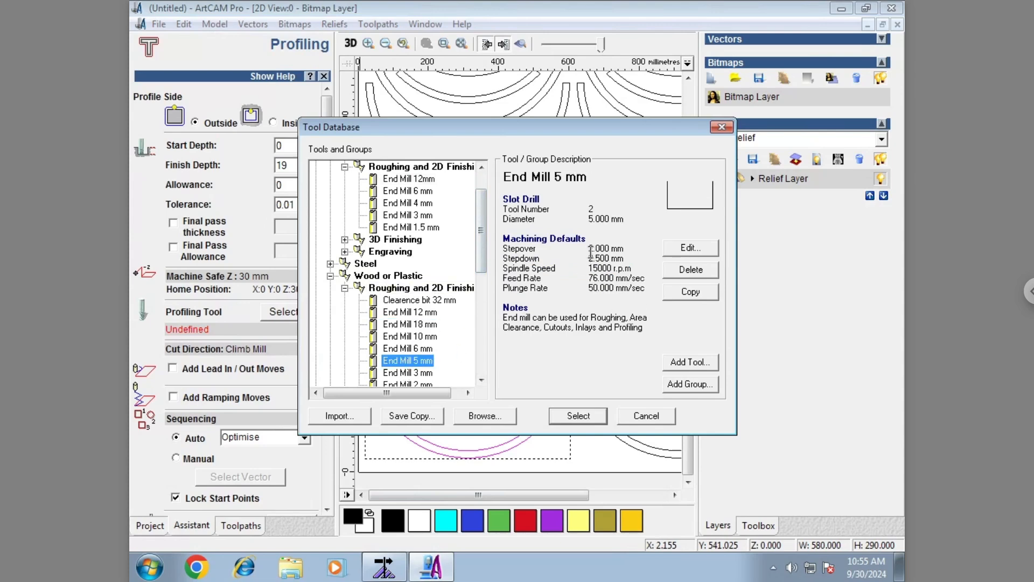
pyautogui.moveTo(591, 252); pyautogui.dragTo(644, 289)
pyautogui.click(644, 290)
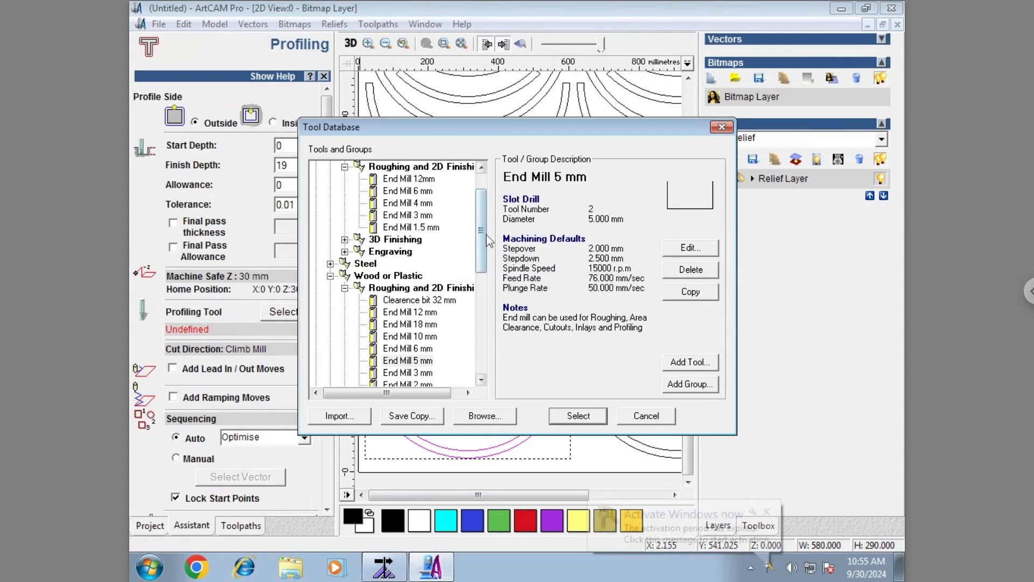
pyautogui.moveTo(484, 232); pyautogui.dragTo(484, 231)
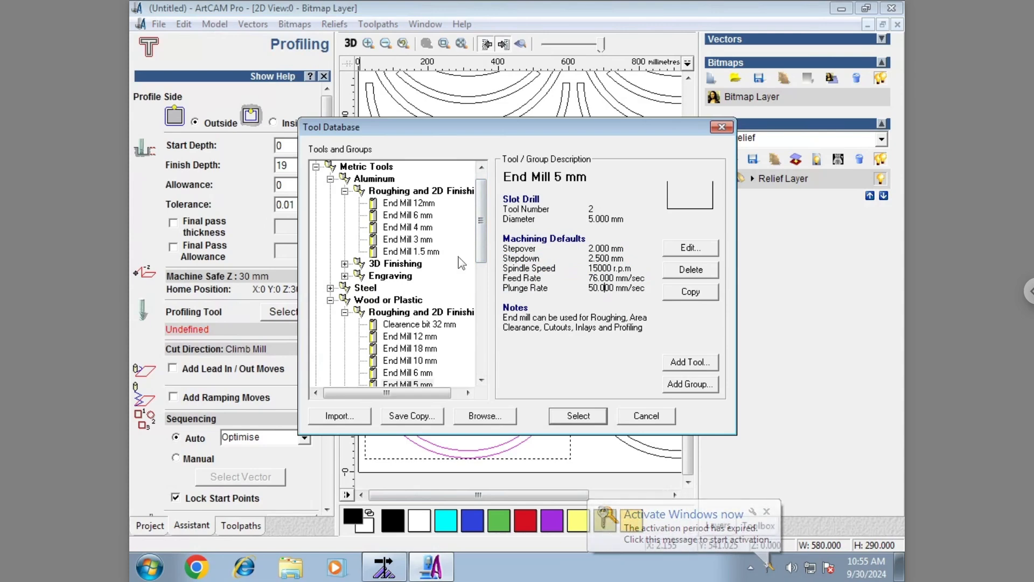
# Compare the machining defaults of the Wood or Plastic 18 mm and 3 mm end mills with the Aluminum 3 mm end mill
pyautogui.click(411, 349)
pyautogui.scroll(-1, 412, 360)
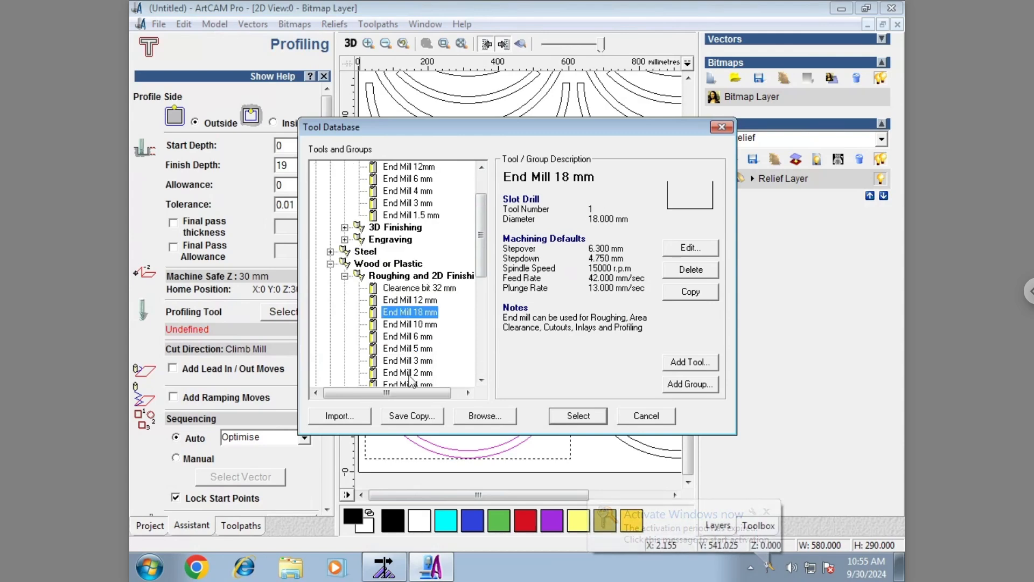
pyautogui.click(408, 360)
pyautogui.click(407, 203)
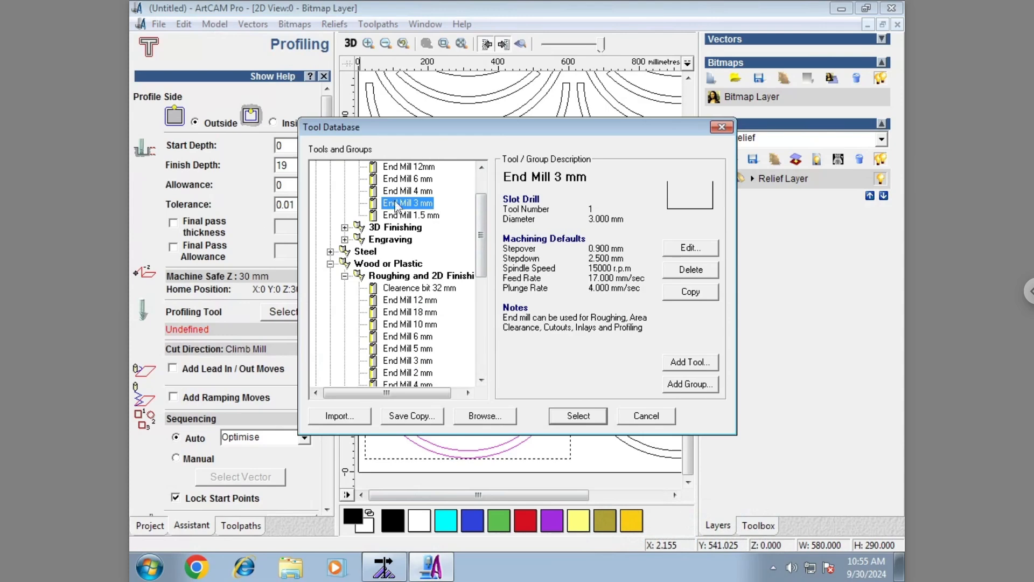
pyautogui.scroll(1, 424, 231)
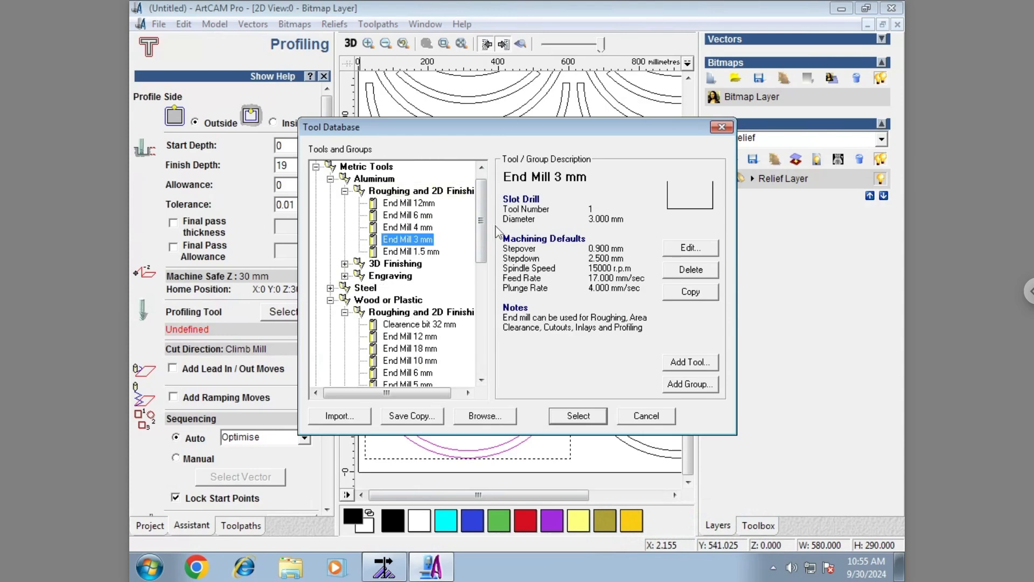
pyautogui.scroll(1, 377, 202)
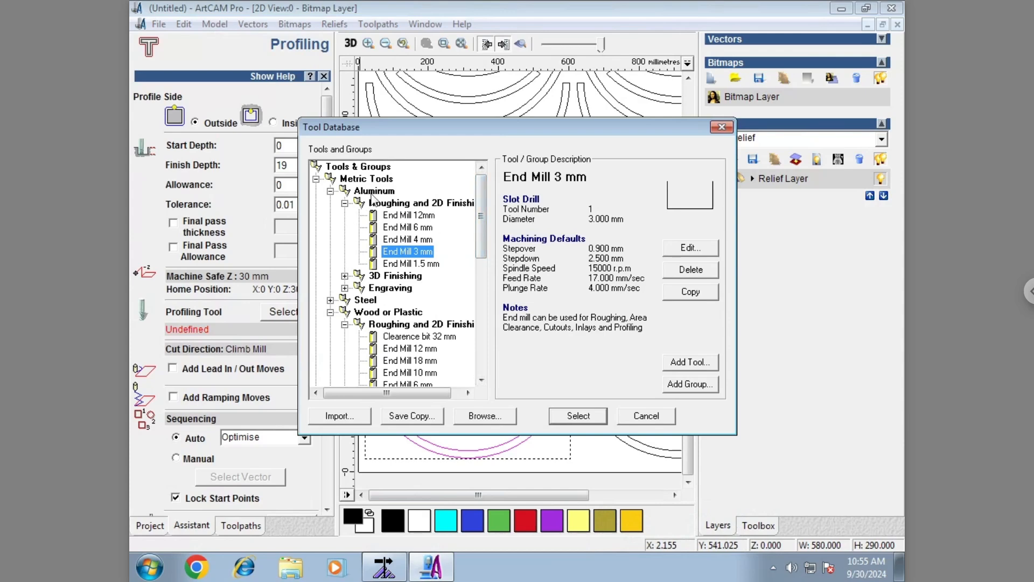
# Read the Aluminum and Wood or Plastic group notes and compare the Aluminum 12 mm end mill with the Wood or Plastic 3 mm one
pyautogui.click(373, 192)
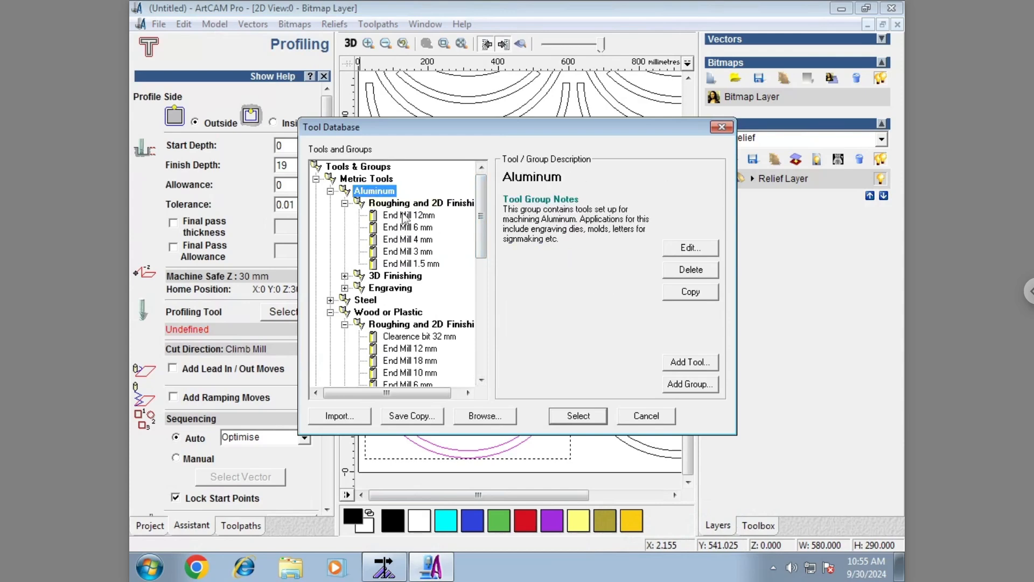
pyautogui.click(408, 215)
pyautogui.scroll(-1, 480, 253)
pyautogui.scroll(-5, 480, 253)
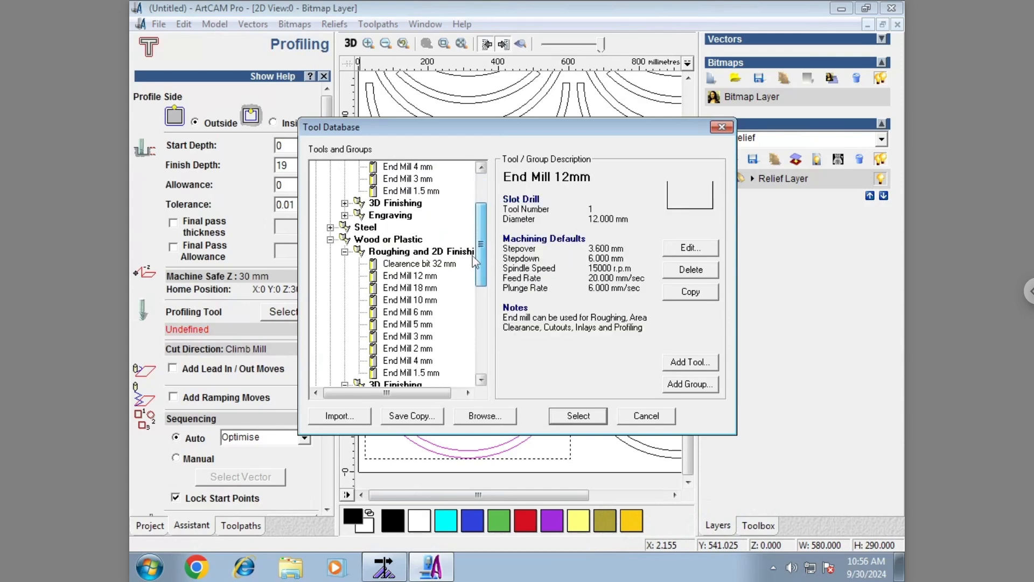
pyautogui.click(408, 336)
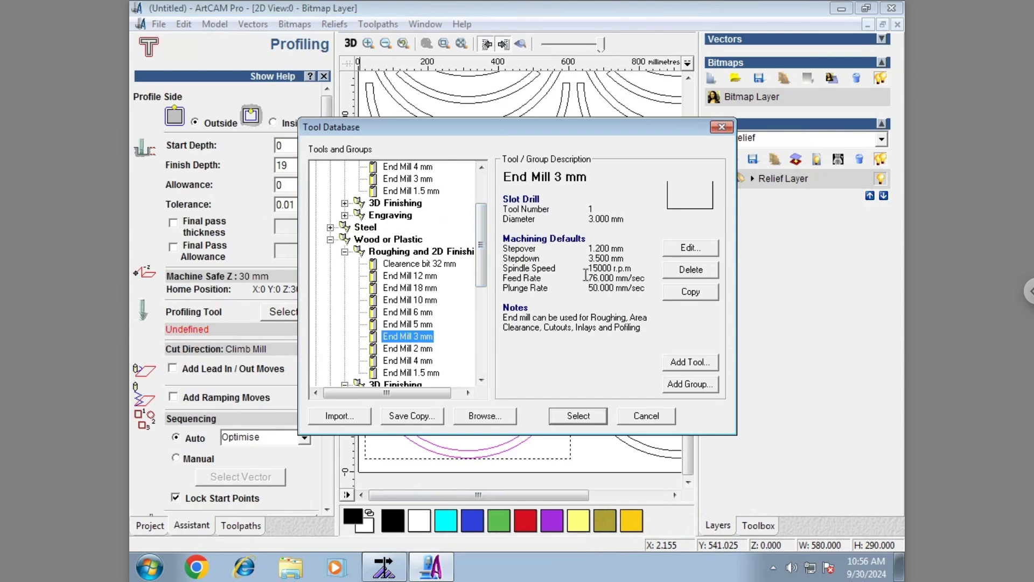
pyautogui.scroll(-2, 466, 313)
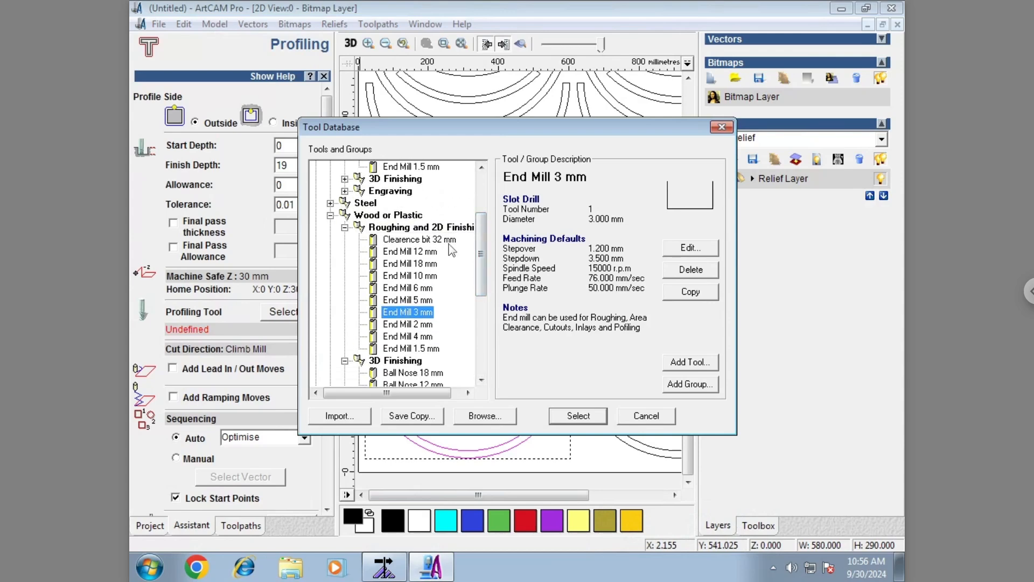
pyautogui.scroll(1, 443, 252)
pyautogui.click(388, 226)
pyautogui.scroll(7, 372, 216)
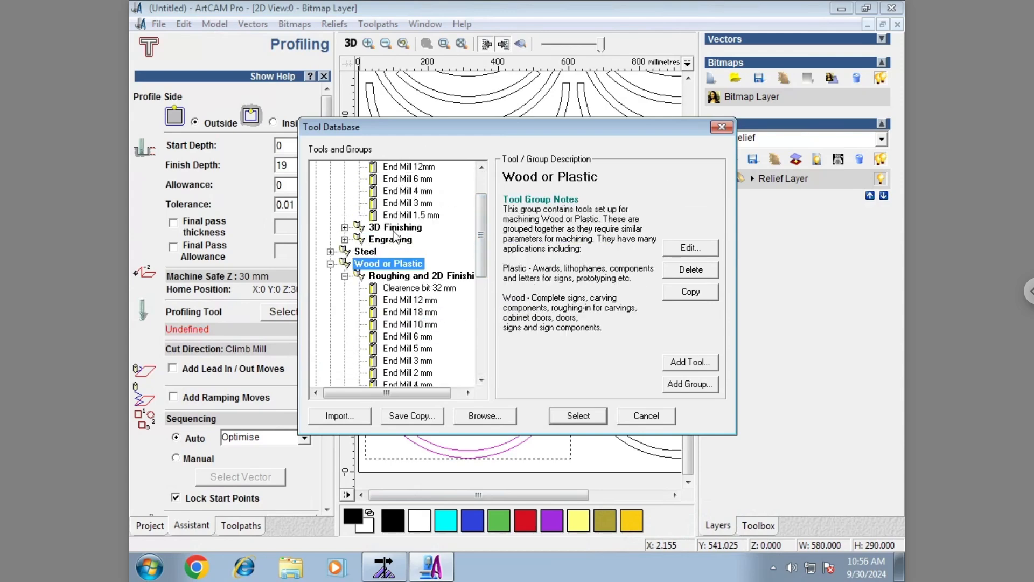
# Look through the Aluminum tool group's Roughing and 2D Finishing, 3D Finishing and Engraving subgroups
pyautogui.click(374, 190)
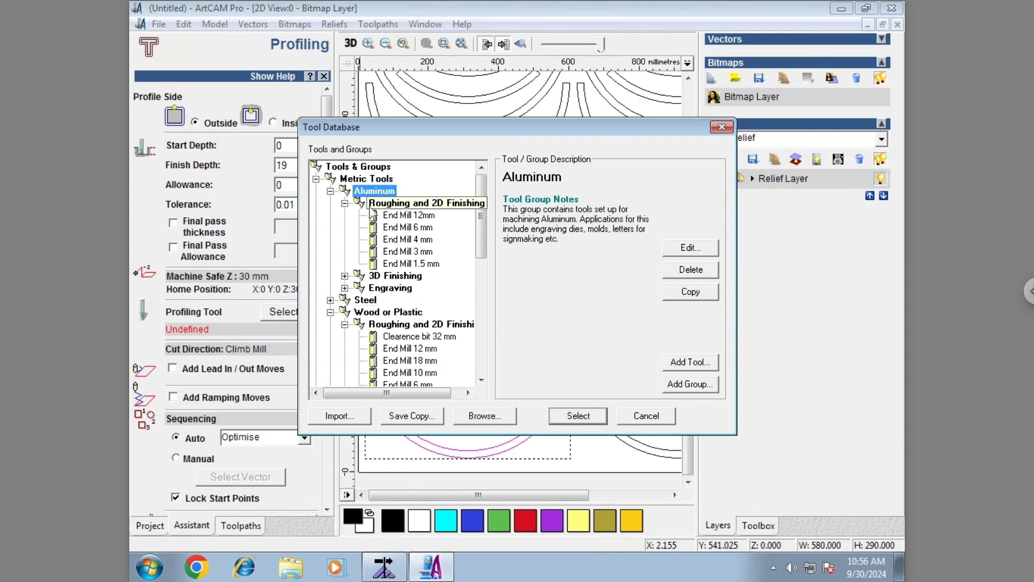
pyautogui.click(330, 191)
pyautogui.click(330, 191)
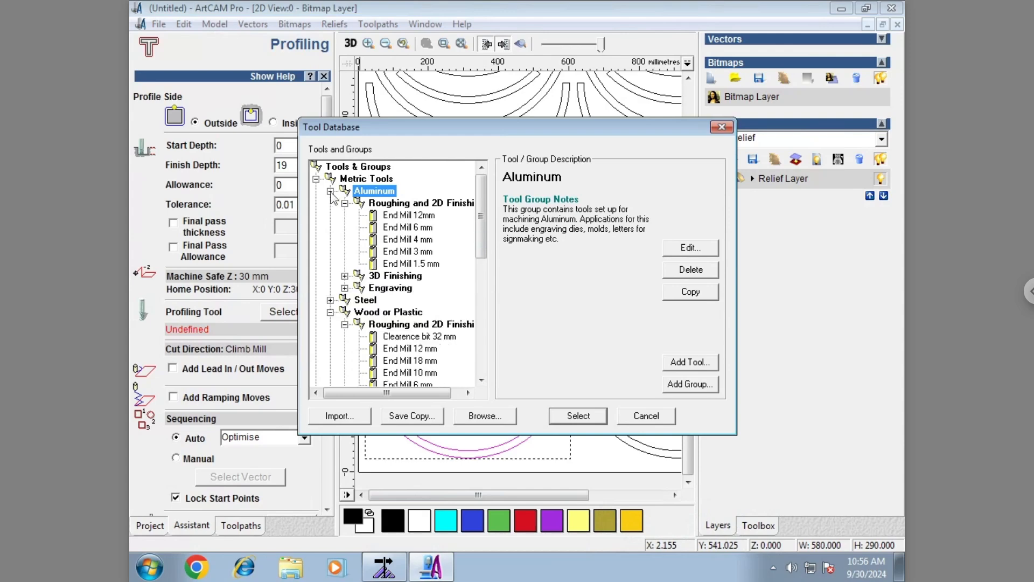
pyautogui.click(344, 203)
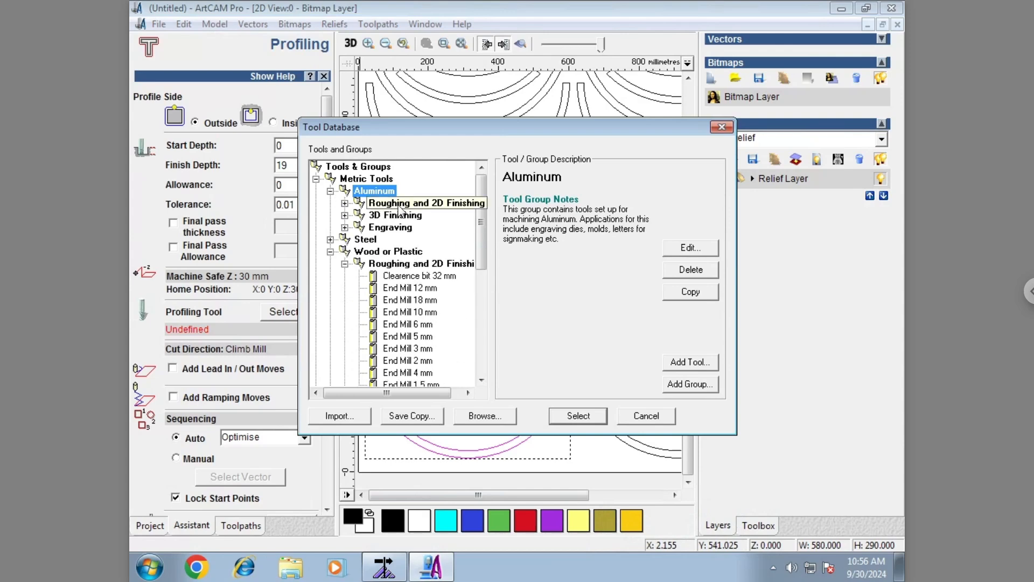
pyautogui.click(344, 203)
pyautogui.click(344, 276)
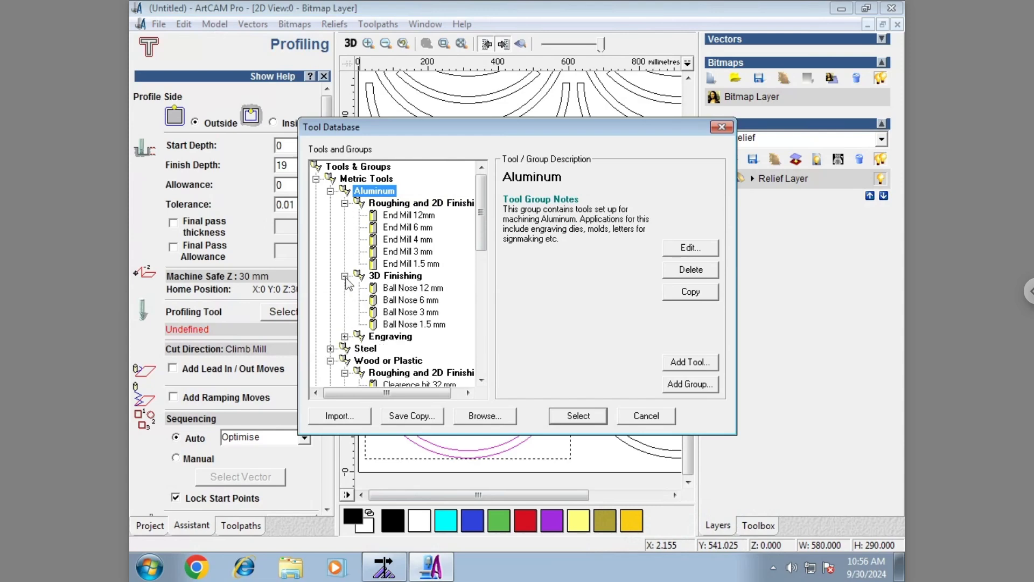
pyautogui.click(344, 276)
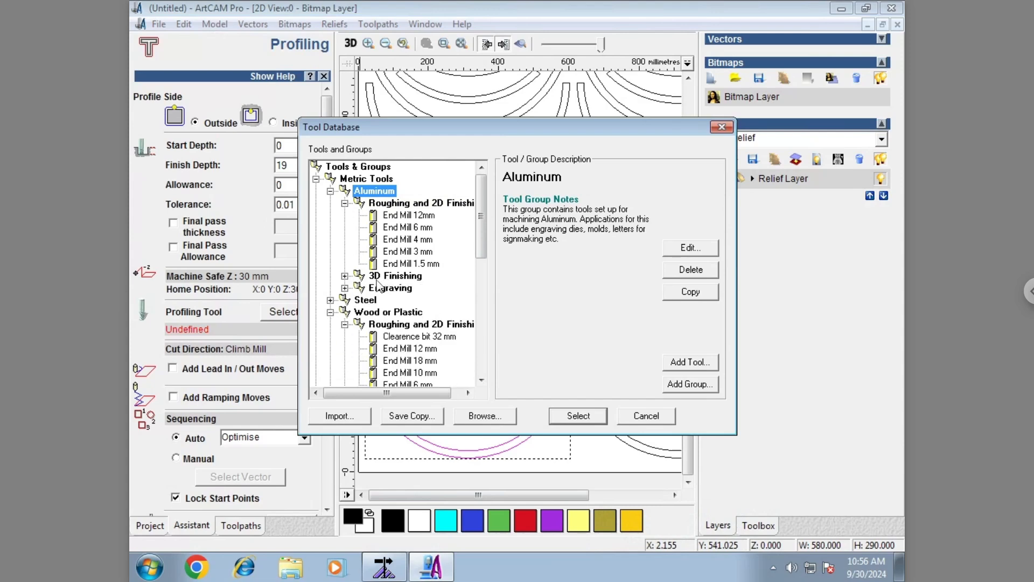
pyautogui.click(345, 288)
pyautogui.click(344, 179)
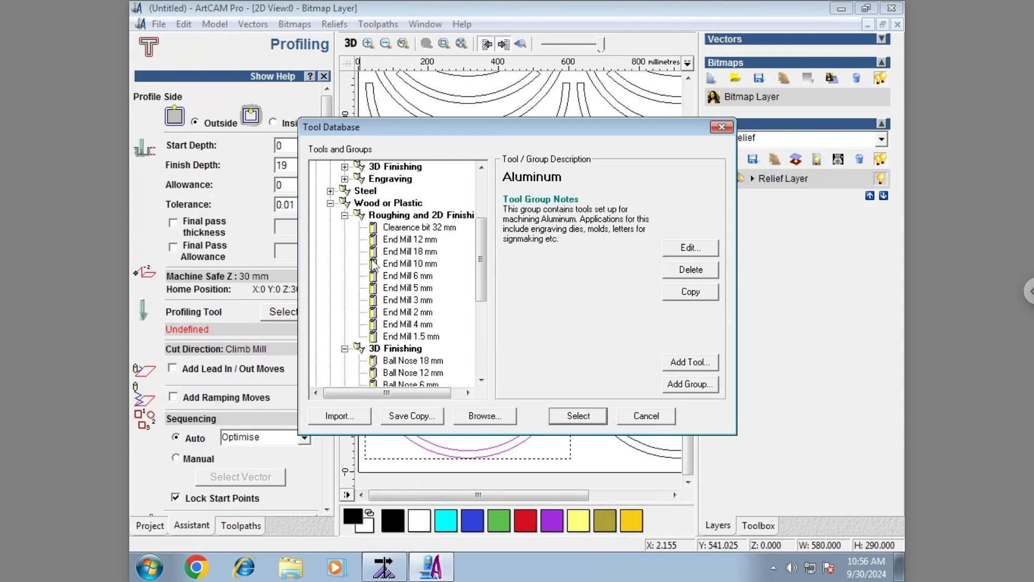
# Collapse the Wood or Plastic 3D Finishing subgroup and read the notes of the roughing subgroup and its parent group
pyautogui.click(344, 349)
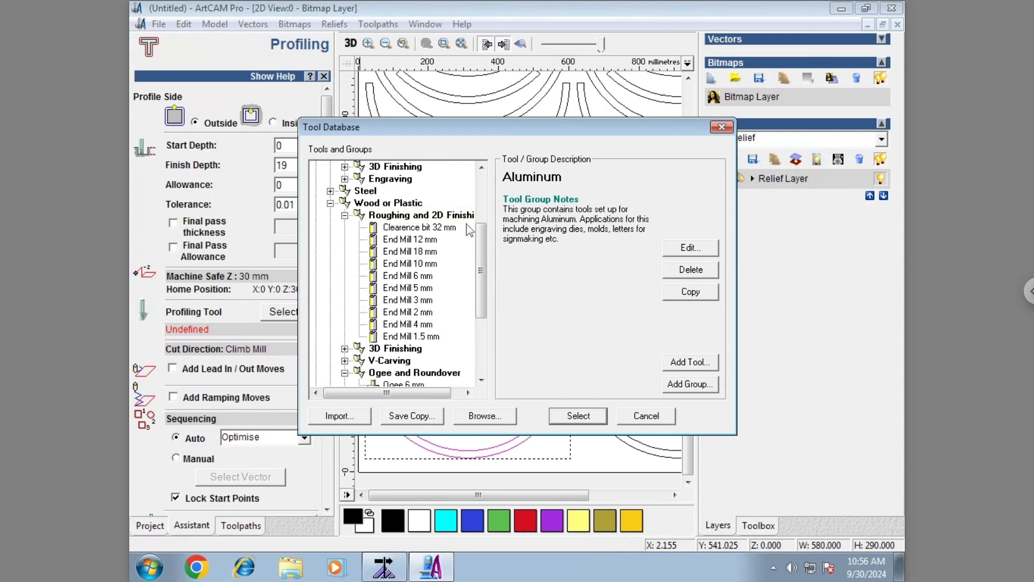
pyautogui.click(420, 215)
pyautogui.moveTo(483, 271); pyautogui.dragTo(483, 211)
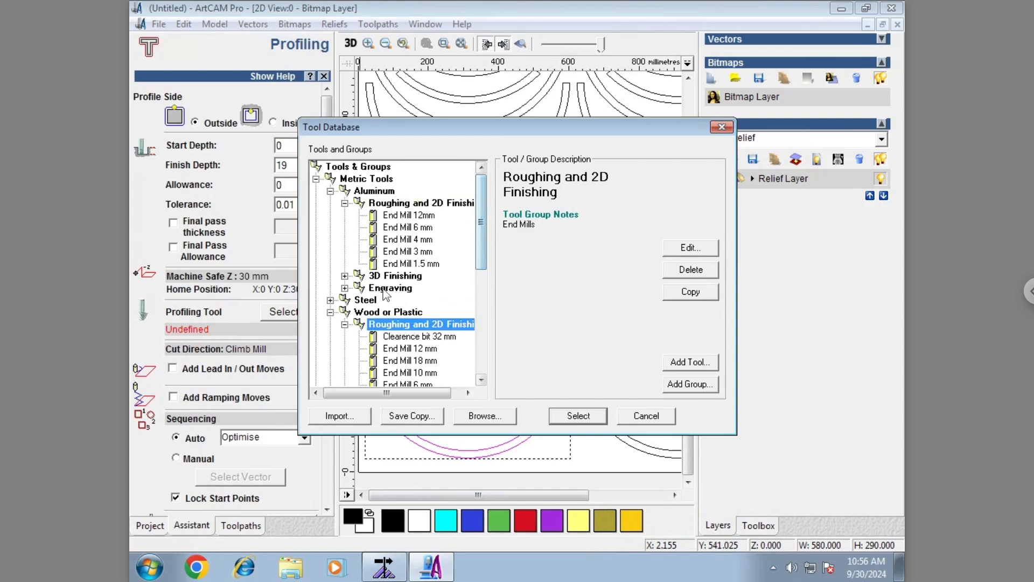
pyautogui.click(330, 312)
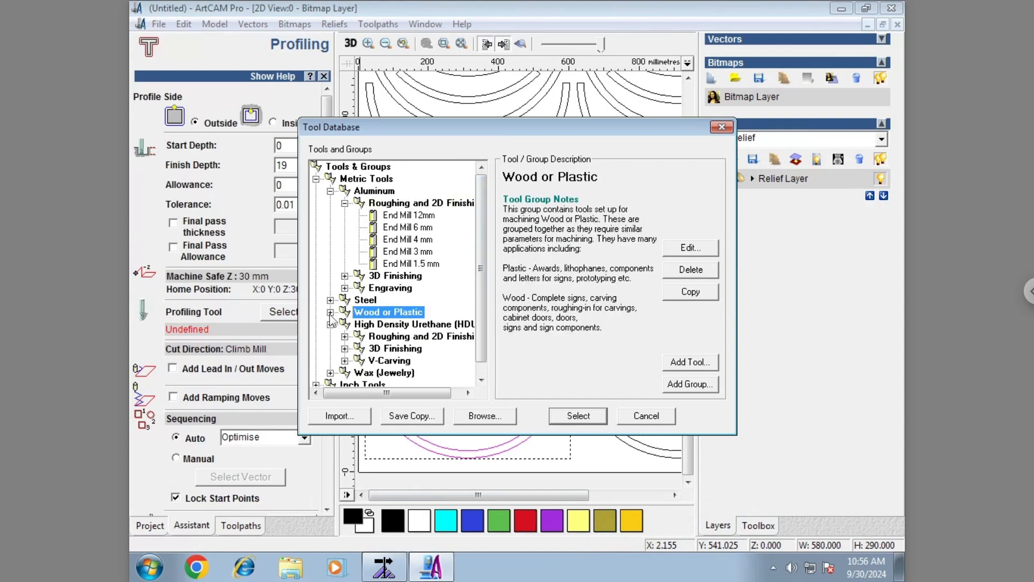
pyautogui.click(330, 312)
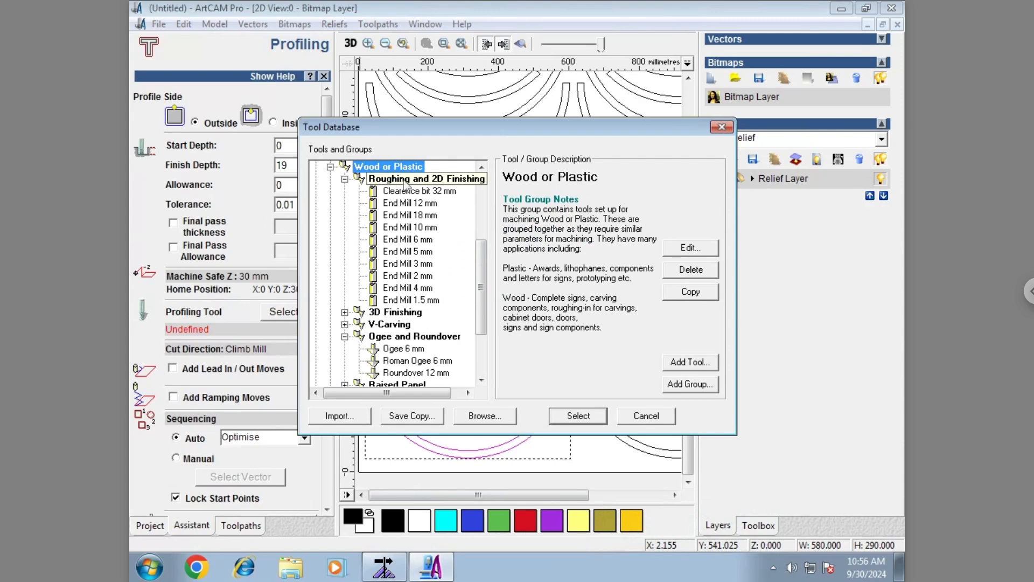
# Examine the Wood or Plastic subgroups for Roughing and 2D Finishing, 3D Finishing, V-Carving, and Ogee and Roundover
pyautogui.click(406, 179)
pyautogui.click(345, 312)
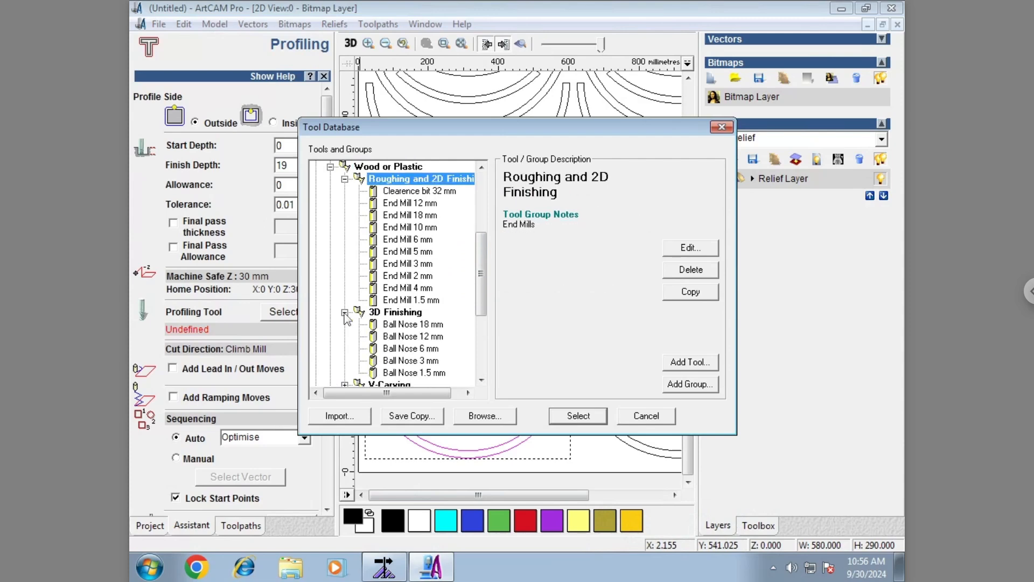
pyautogui.click(345, 313)
pyautogui.click(344, 325)
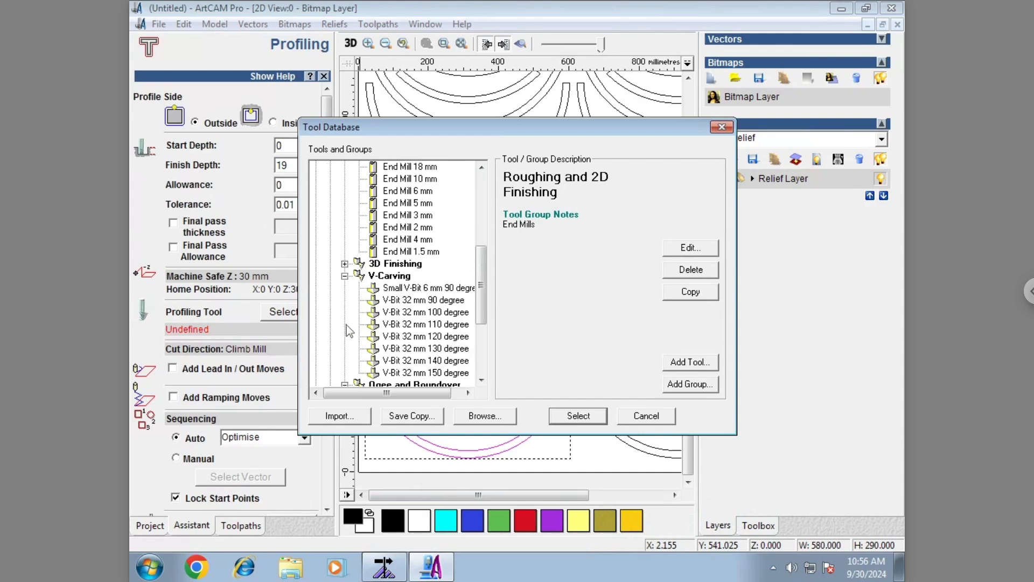
pyautogui.click(345, 276)
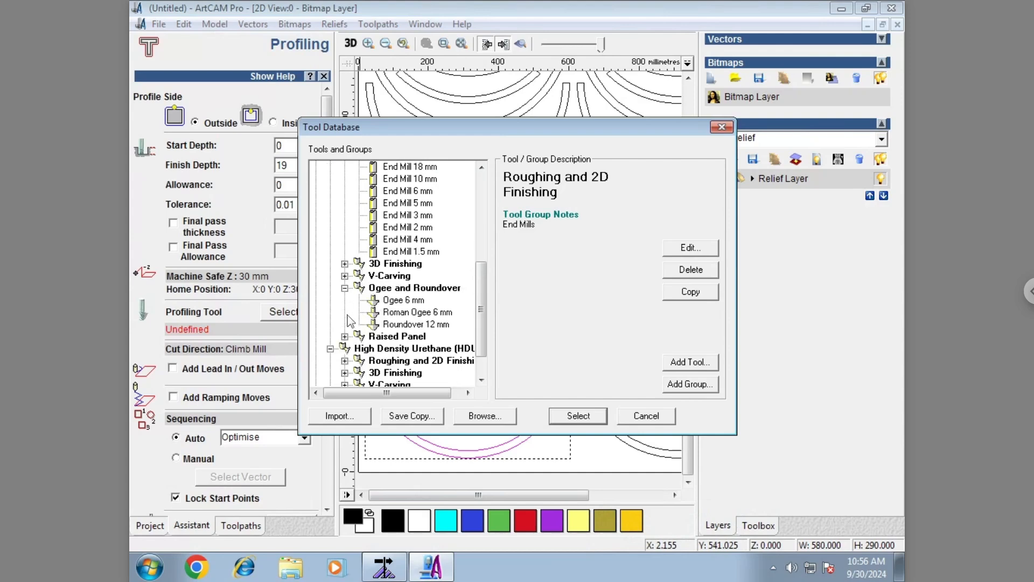
pyautogui.click(345, 289)
pyautogui.click(389, 275)
pyautogui.click(410, 288)
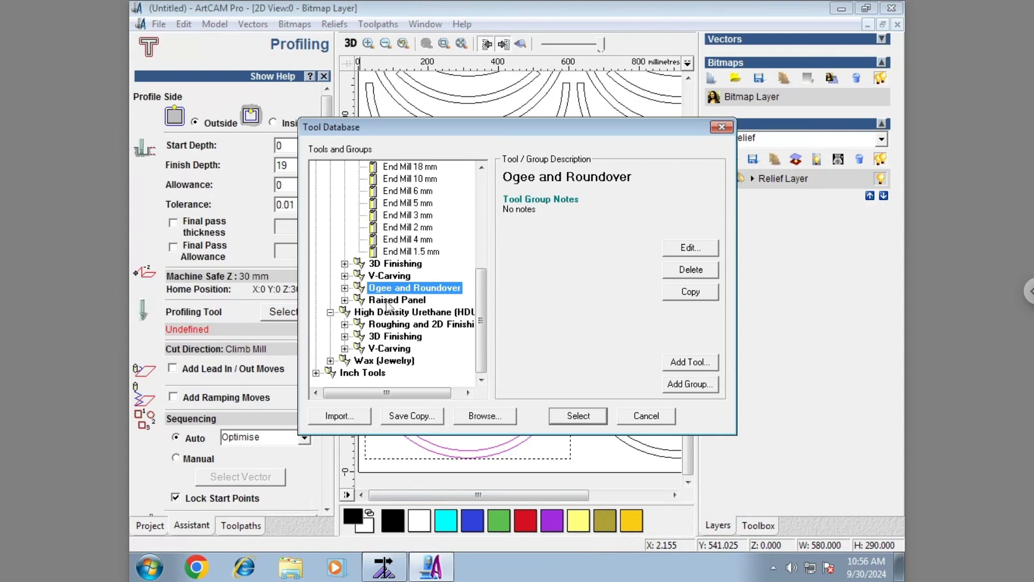
pyautogui.click(389, 276)
pyautogui.click(384, 264)
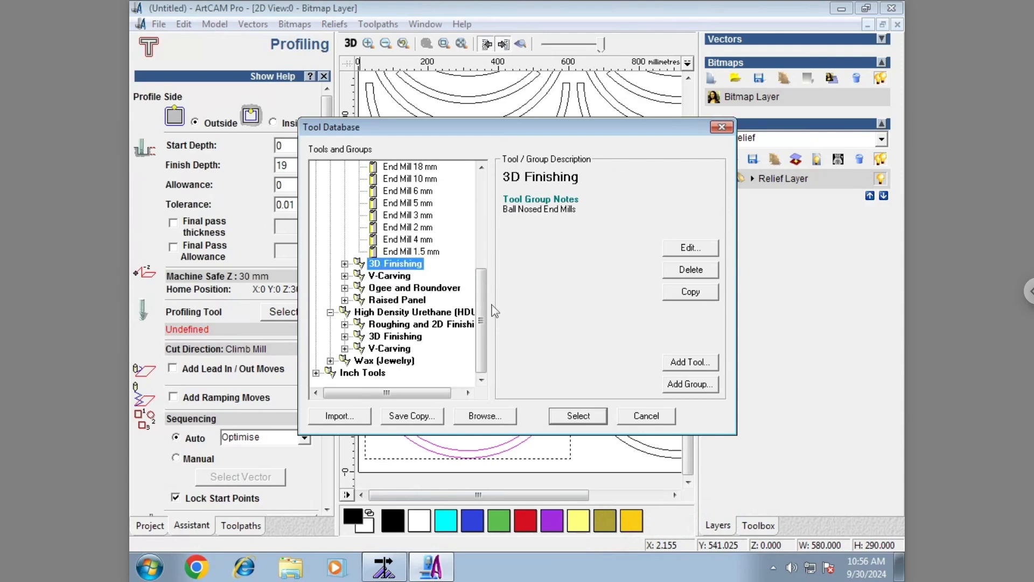
# Compare the machining defaults of the Wood or Plastic 5 mm, 2 mm, 3 mm and 4 mm end mills
pyautogui.scroll(3, 399, 291)
pyautogui.click(408, 288)
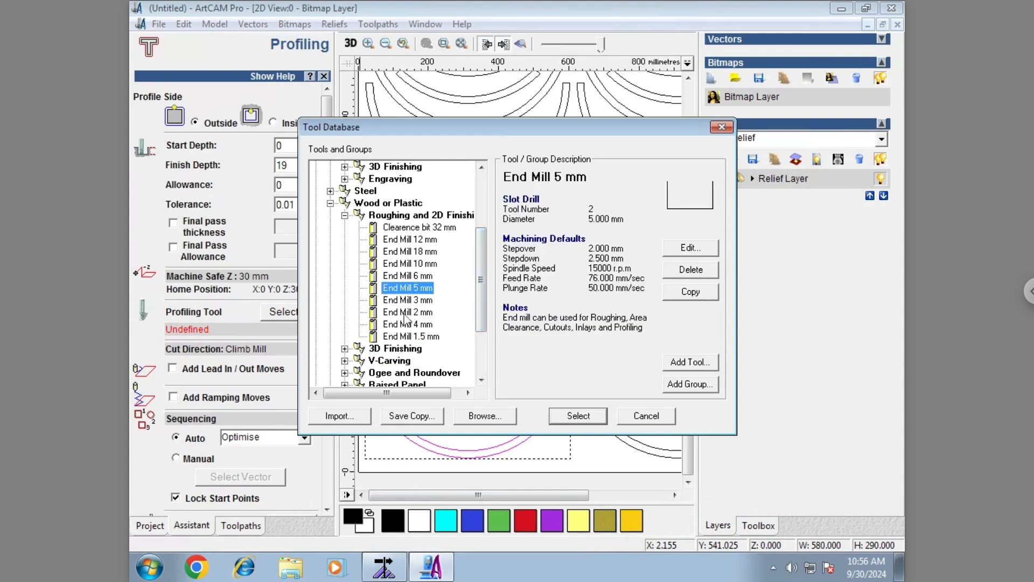
pyautogui.click(405, 313)
pyautogui.click(408, 300)
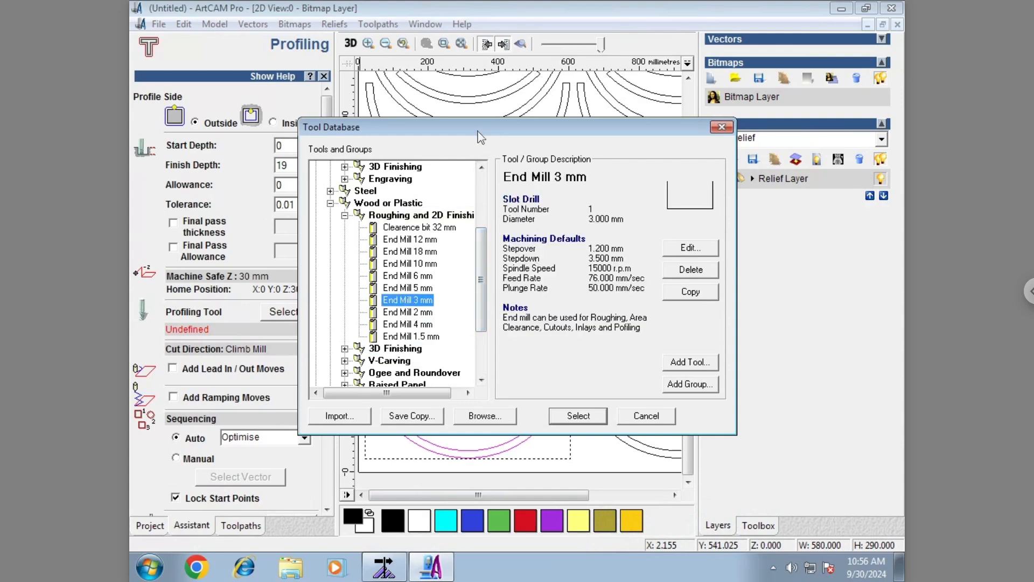
pyautogui.moveTo(481, 138); pyautogui.dragTo(533, 160)
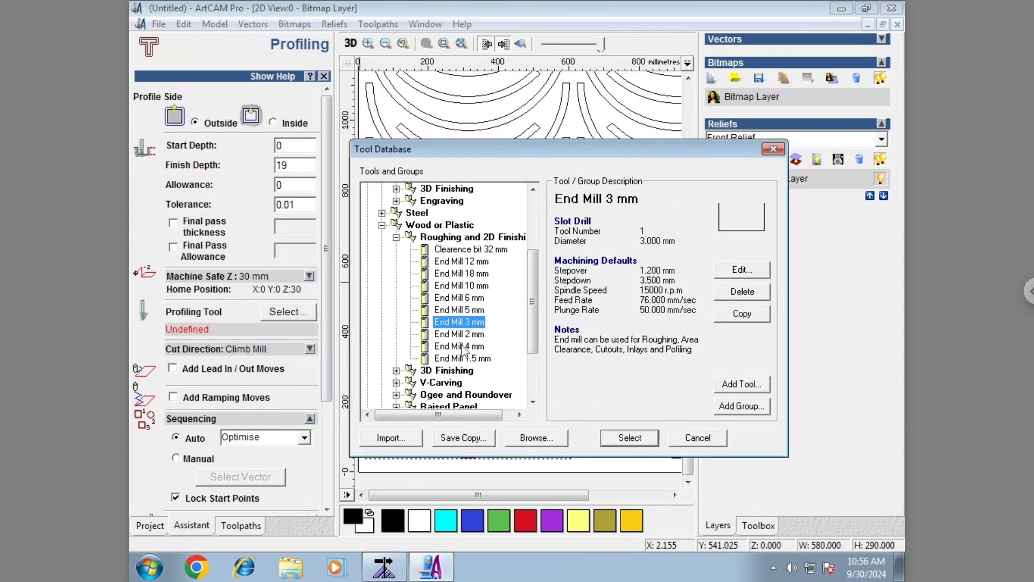
pyautogui.click(462, 347)
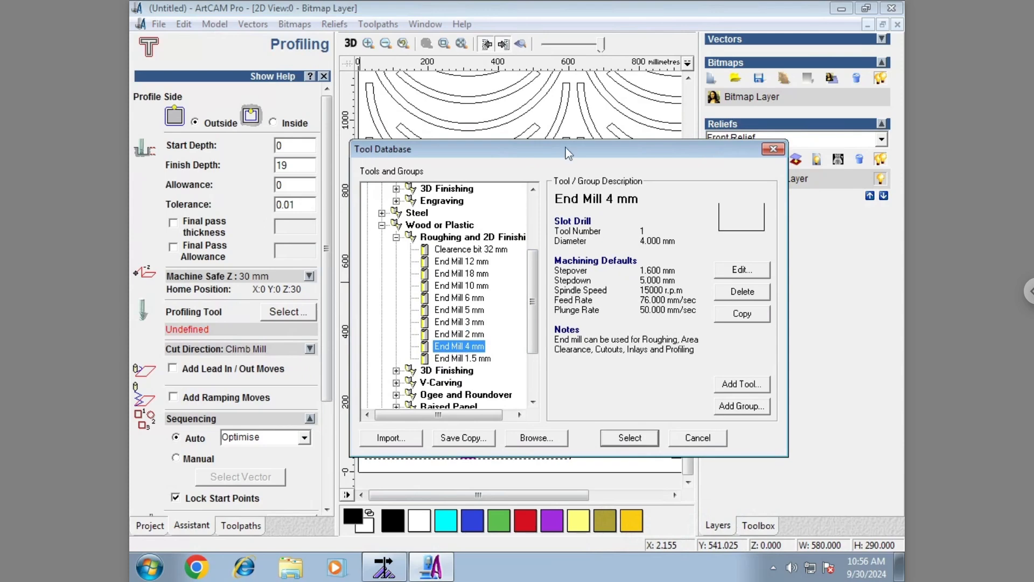
# Open the 4 mm end mill's tool settings and review its diameter and stepdown values
pyautogui.moveTo(568, 153); pyautogui.dragTo(517, 154)
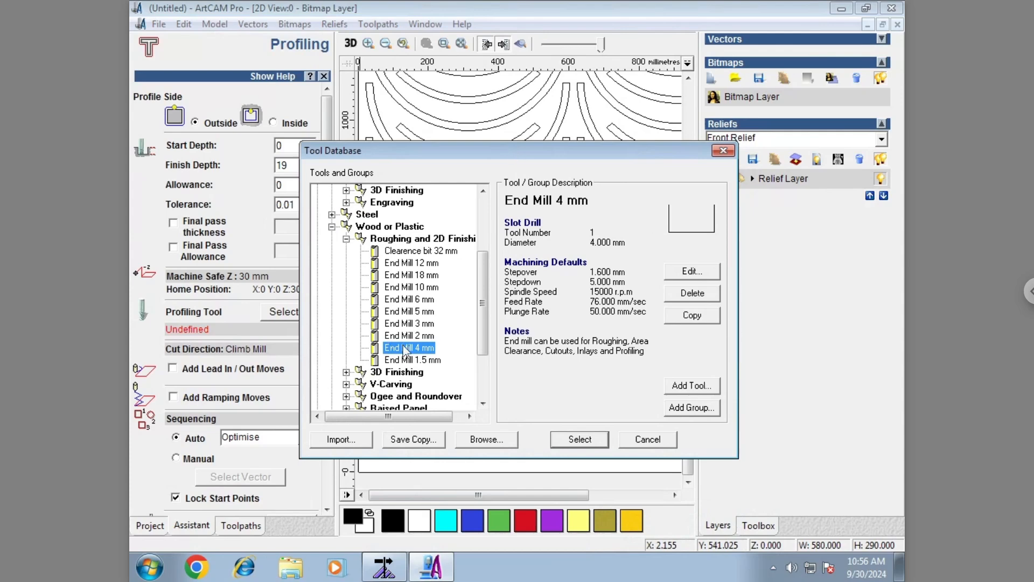
pyautogui.click(692, 271)
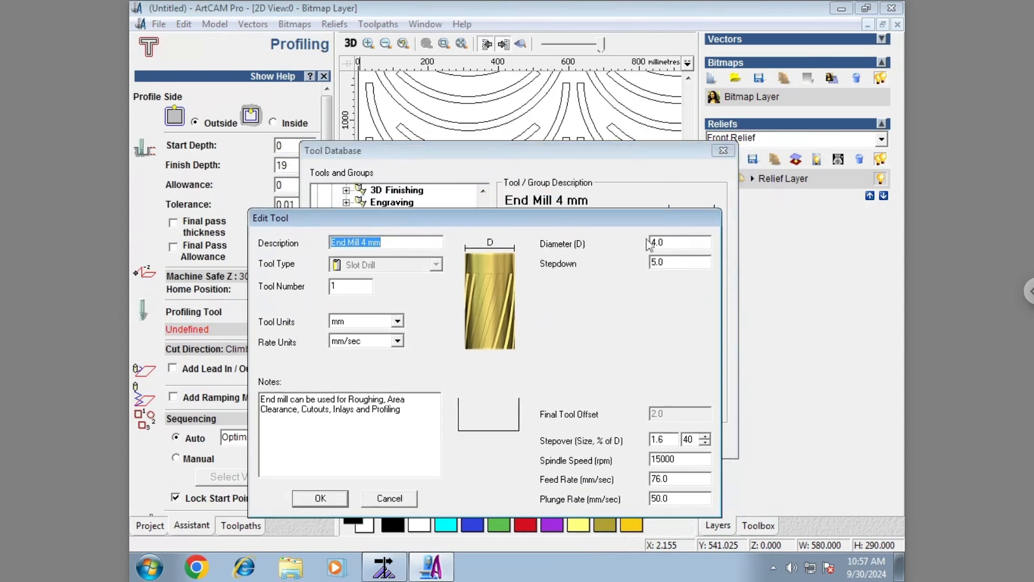
pyautogui.click(675, 241)
pyautogui.moveTo(675, 241); pyautogui.dragTo(583, 203)
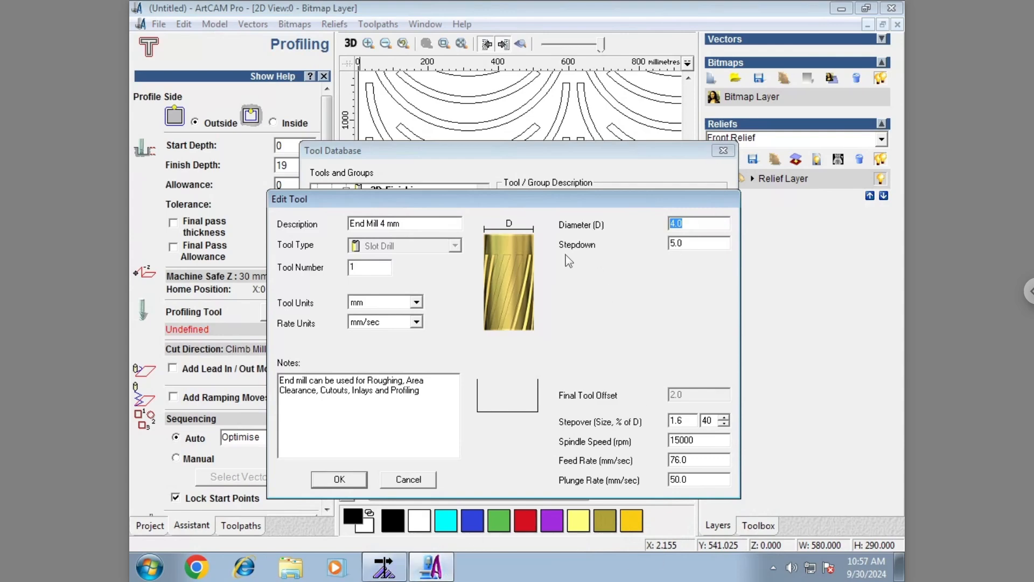
pyautogui.doubleClick(680, 243)
pyautogui.moveTo(556, 208); pyautogui.dragTo(574, 180)
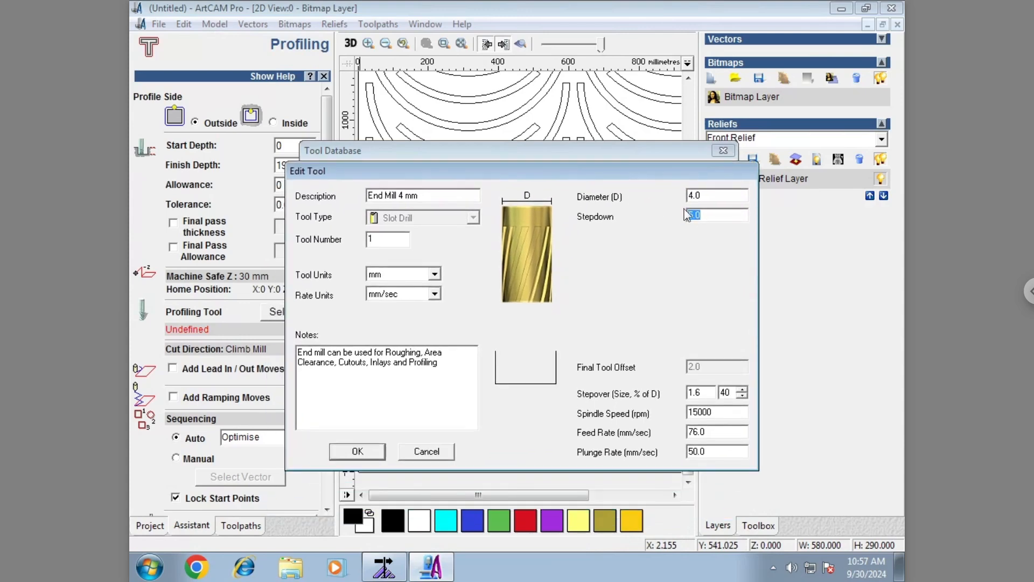
pyautogui.click(717, 215)
pyautogui.moveTo(719, 220); pyautogui.dragTo(785, 217)
# Leave the remote session's full-screen view and switch to Calculator on the local computer
pyautogui.click(1029, 291)
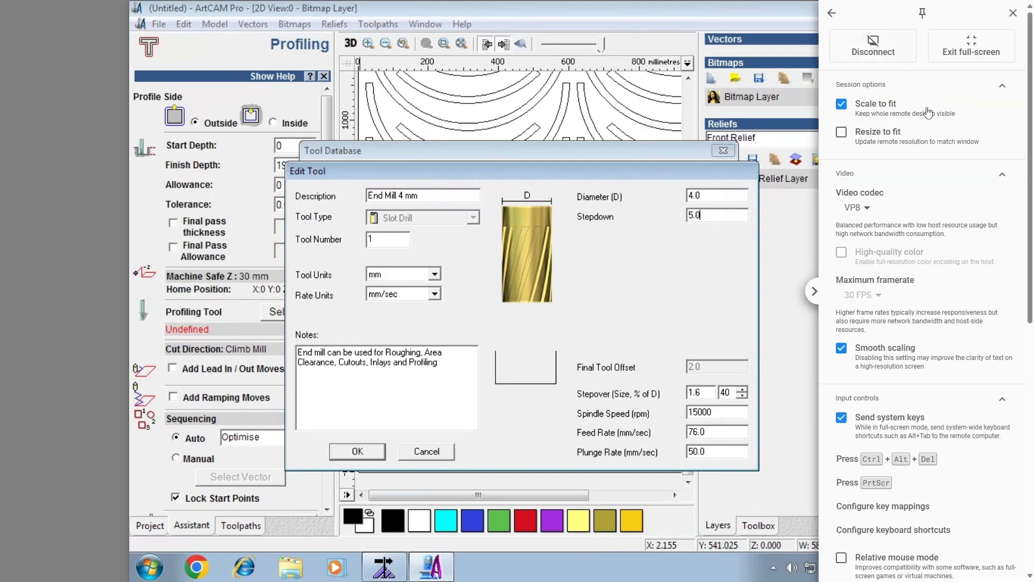
pyautogui.click(953, 54)
pyautogui.click(685, 568)
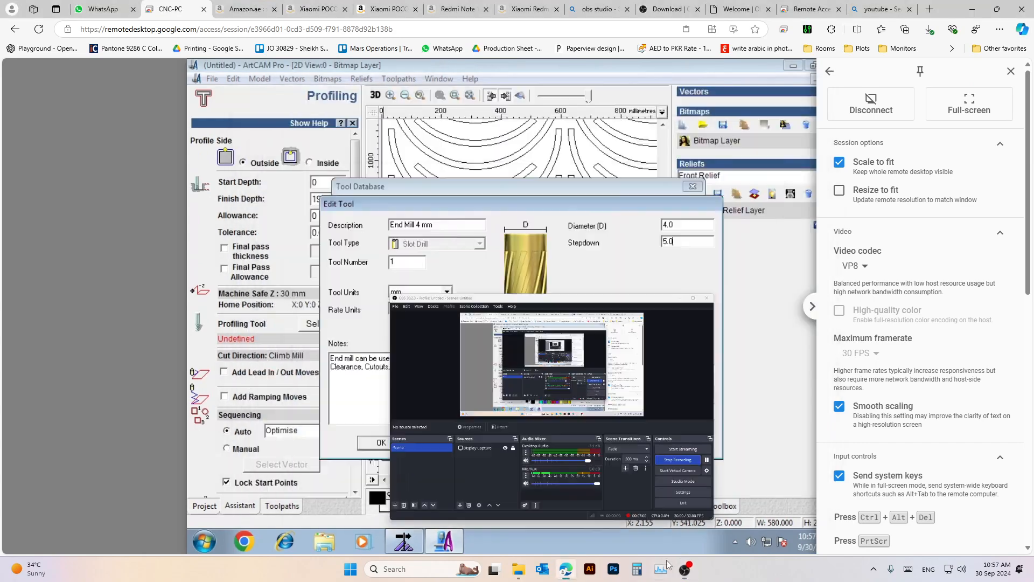
pyautogui.click(637, 569)
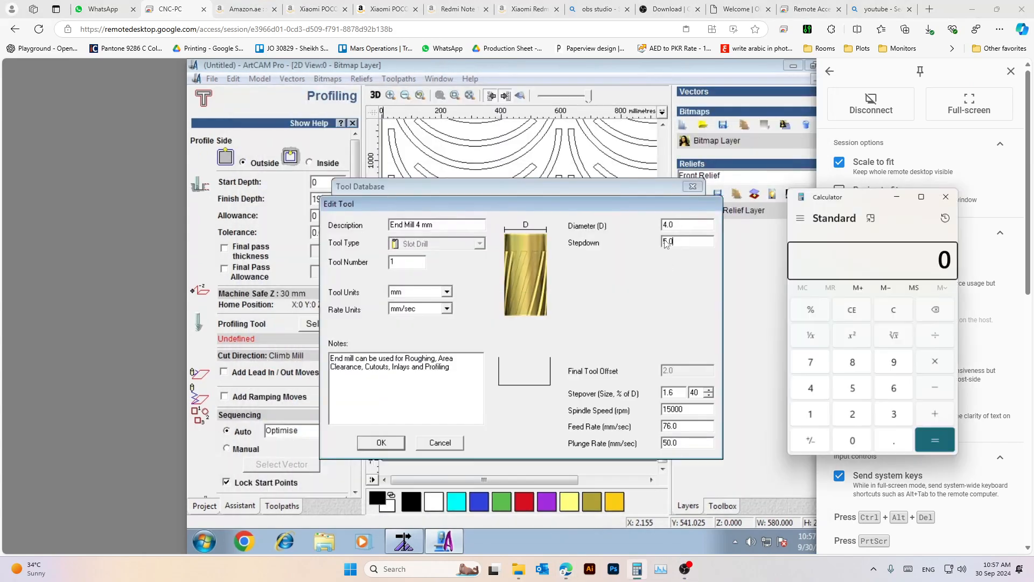
# Calculate 19 divided by 5 to check the passes for a 5 mm stepdown
pyautogui.click(788, 402)
pyautogui.click(873, 348)
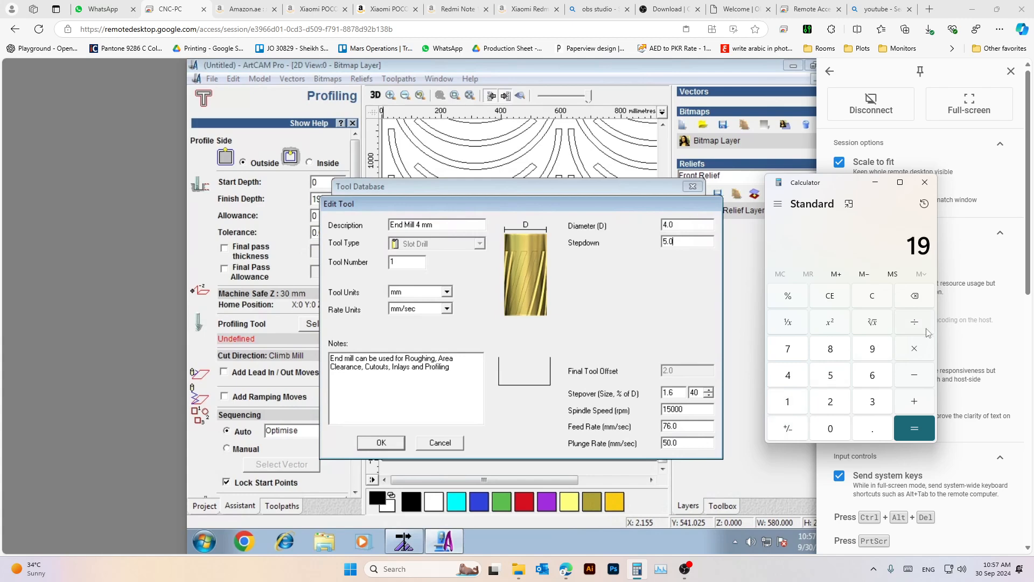
pyautogui.click(830, 375)
pyautogui.click(914, 428)
pyautogui.moveTo(899, 254); pyautogui.dragTo(927, 249)
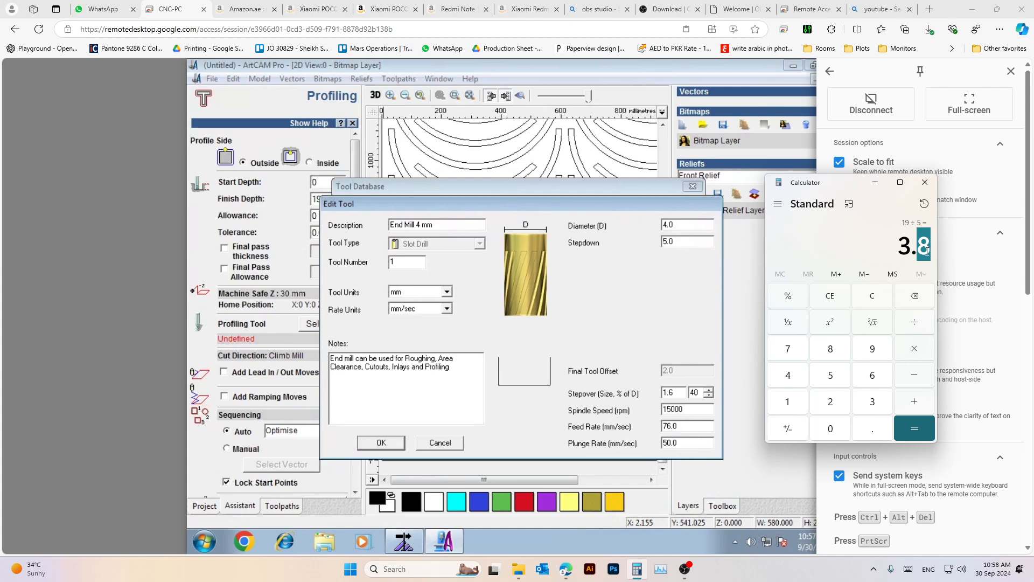
pyautogui.click(913, 255)
# Calculate 19 divided by 4 to compare an alternative number of cutting passes
pyautogui.click(670, 244)
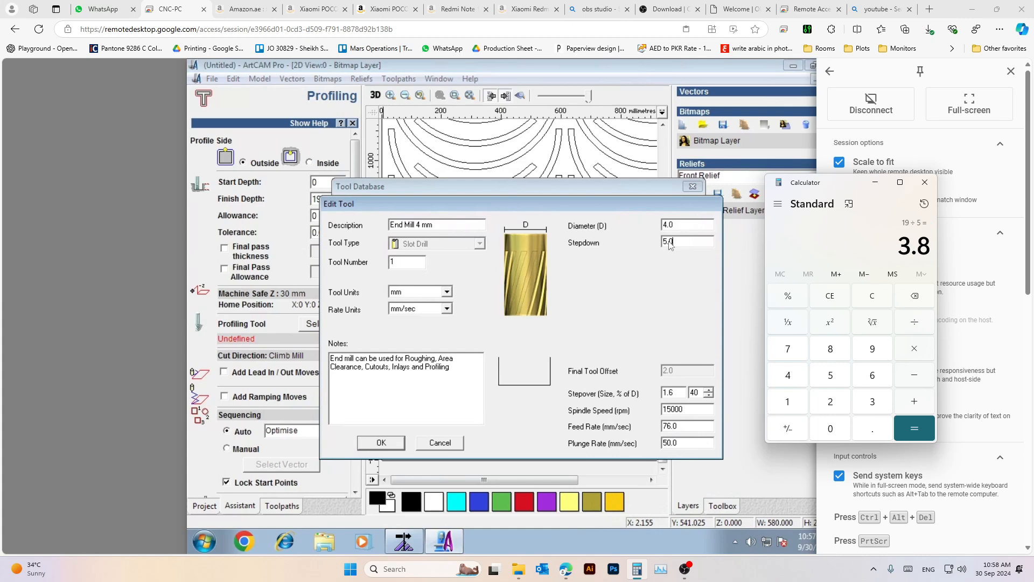
pyautogui.click(849, 302)
pyautogui.click(788, 410)
pyautogui.click(872, 351)
pyautogui.click(788, 377)
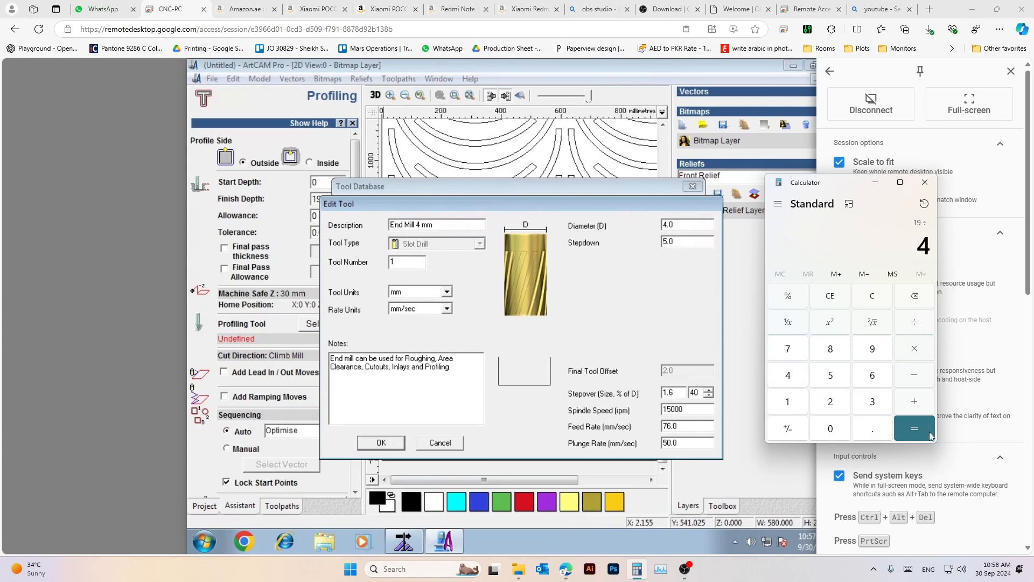
pyautogui.click(915, 429)
pyautogui.moveTo(887, 253); pyautogui.dragTo(932, 253)
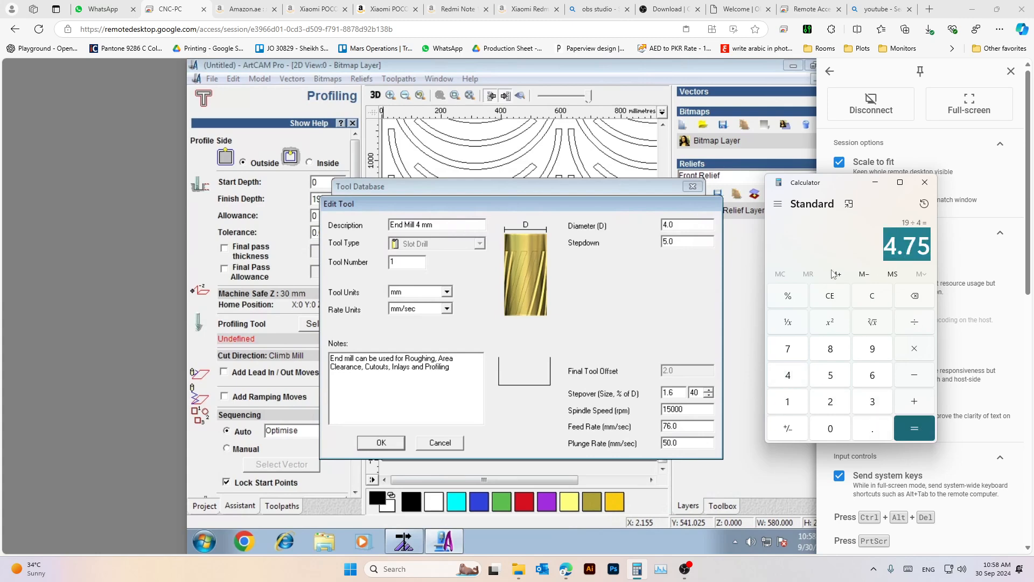
# Calculate 19 divided by 3 and compare the result with the 4 mm end mill's stepdown
pyautogui.click(673, 244)
pyautogui.moveTo(673, 243); pyautogui.dragTo(643, 243)
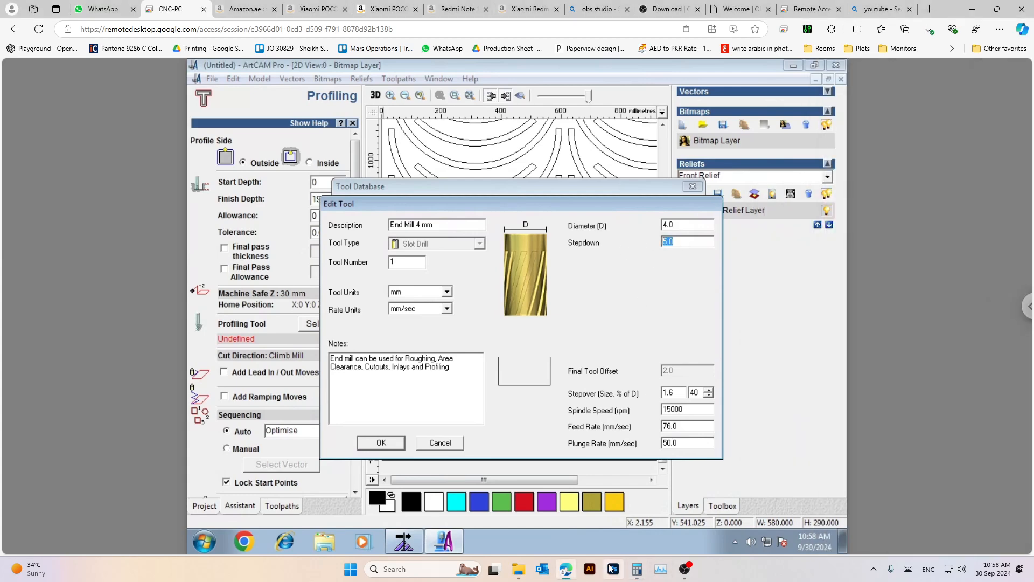
pyautogui.click(635, 570)
pyautogui.click(888, 246)
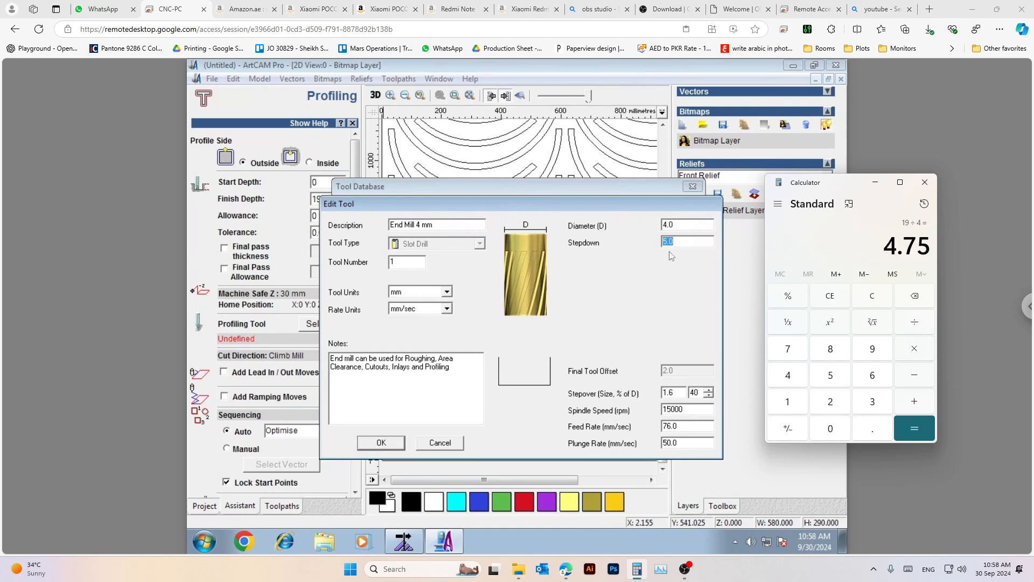
pyautogui.click(827, 300)
pyautogui.click(787, 402)
pyautogui.click(873, 349)
pyautogui.click(915, 322)
pyautogui.click(872, 401)
pyautogui.click(914, 428)
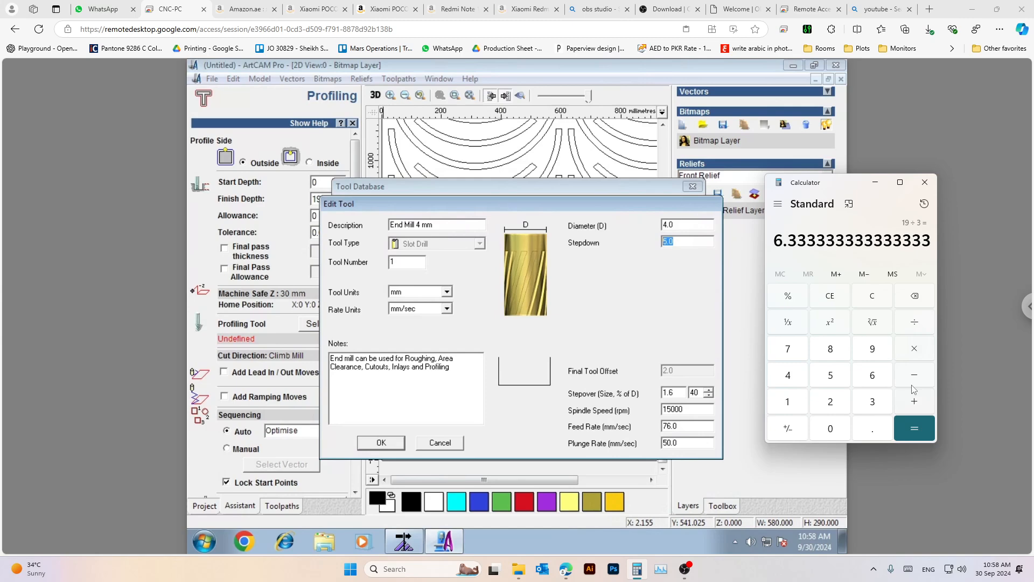
pyautogui.moveTo(777, 243); pyautogui.dragTo(926, 247)
pyautogui.click(795, 250)
pyautogui.click(765, 249)
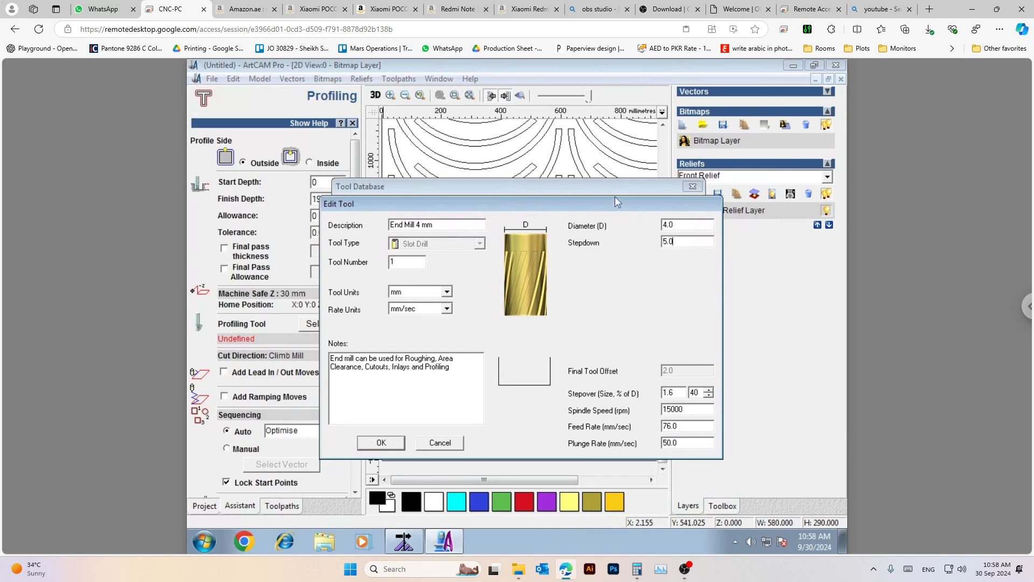
# Check the 4 mm end mill's description and accept its tool settings without changing them
pyautogui.moveTo(616, 197); pyautogui.dragTo(628, 196)
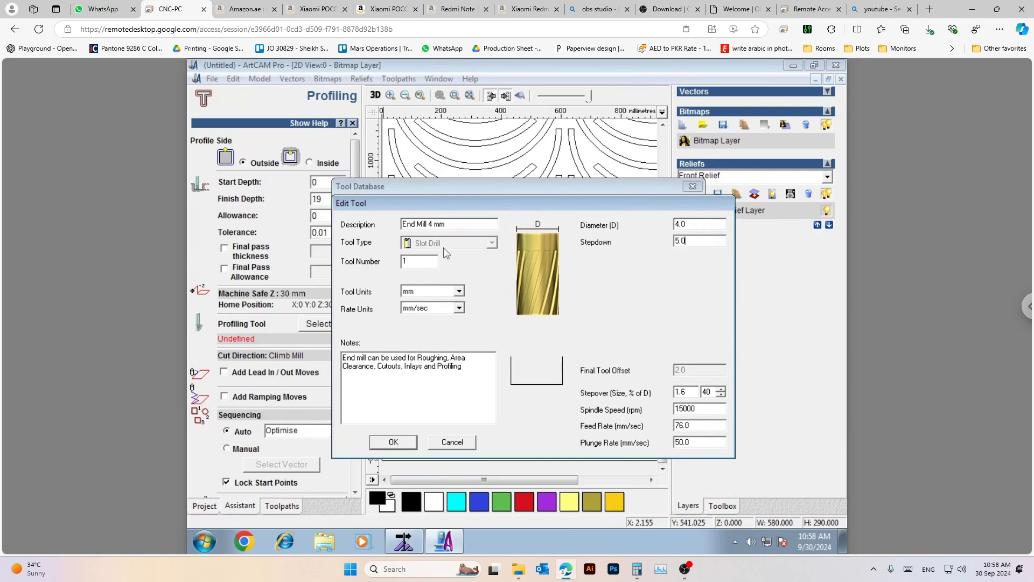
pyautogui.click(455, 224)
pyautogui.moveTo(454, 224); pyautogui.dragTo(392, 225)
pyautogui.moveTo(523, 209); pyautogui.dragTo(572, 205)
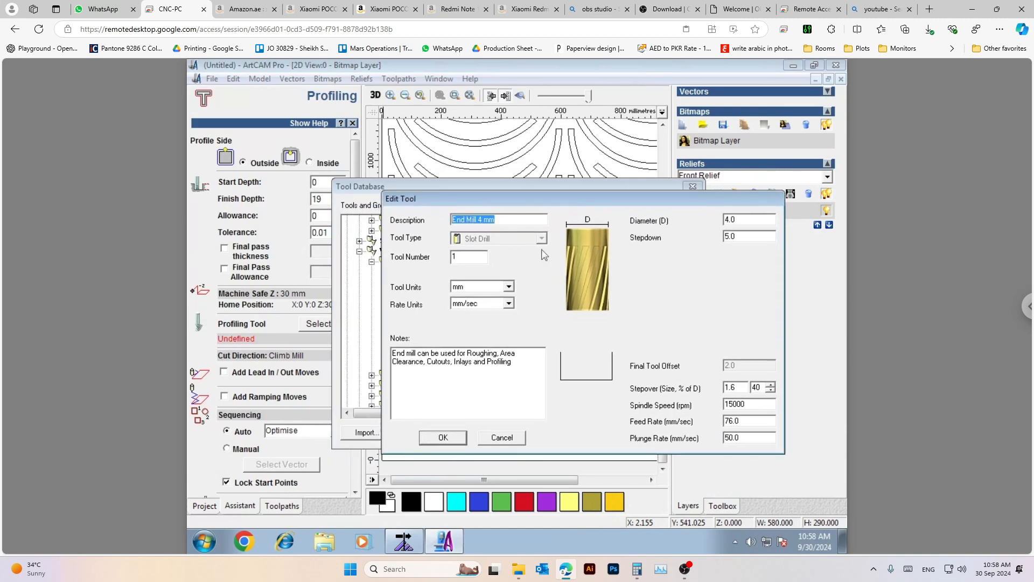
pyautogui.click(443, 437)
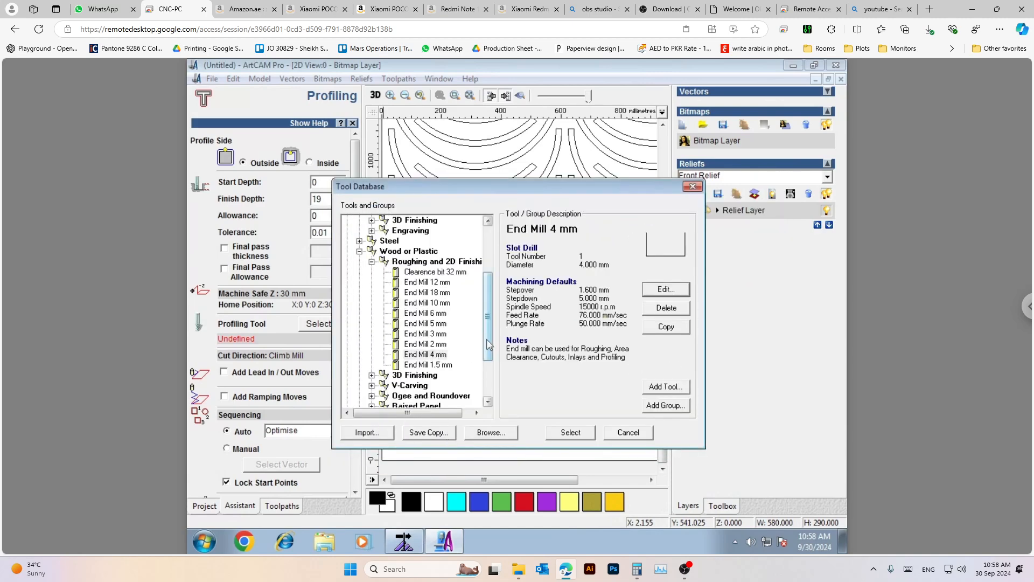
# Examine the machining defaults of the Wood or Plastic 1.5 mm end mill, including stepover, stepdown and plunge rate
pyautogui.scroll(-2, 487, 341)
pyautogui.click(442, 334)
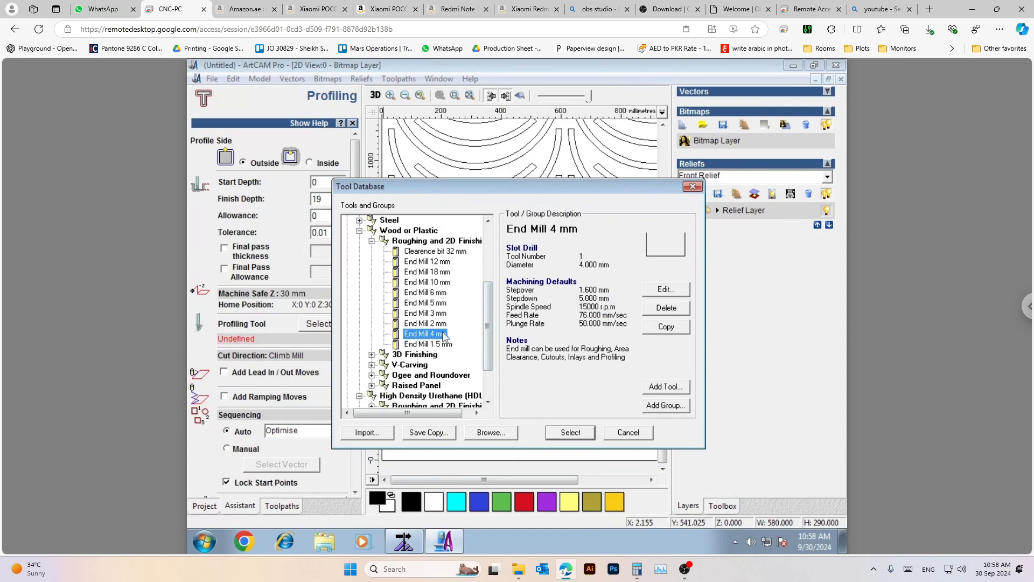
pyautogui.click(428, 345)
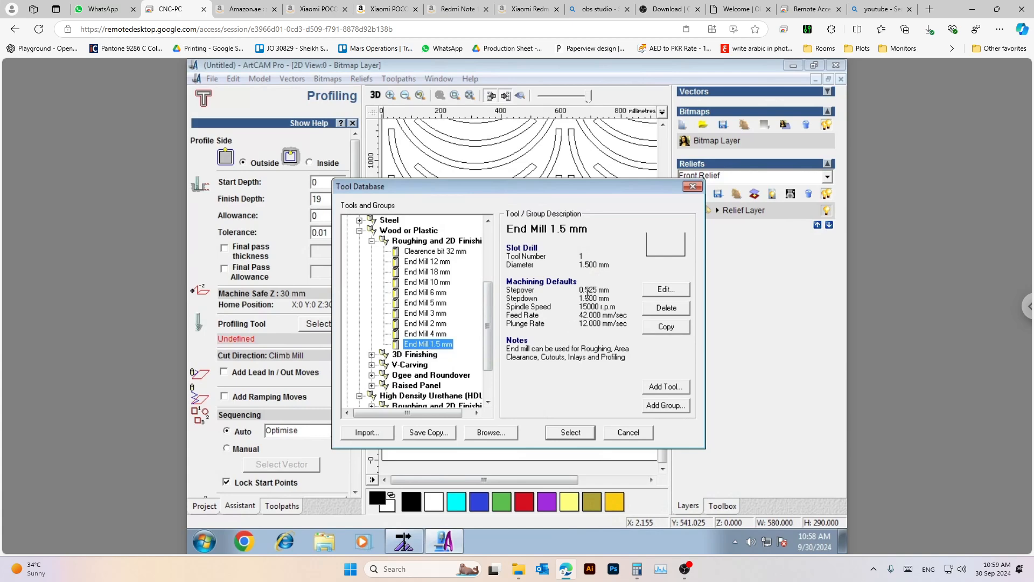
pyautogui.moveTo(582, 291); pyautogui.dragTo(597, 316)
pyautogui.click(574, 327)
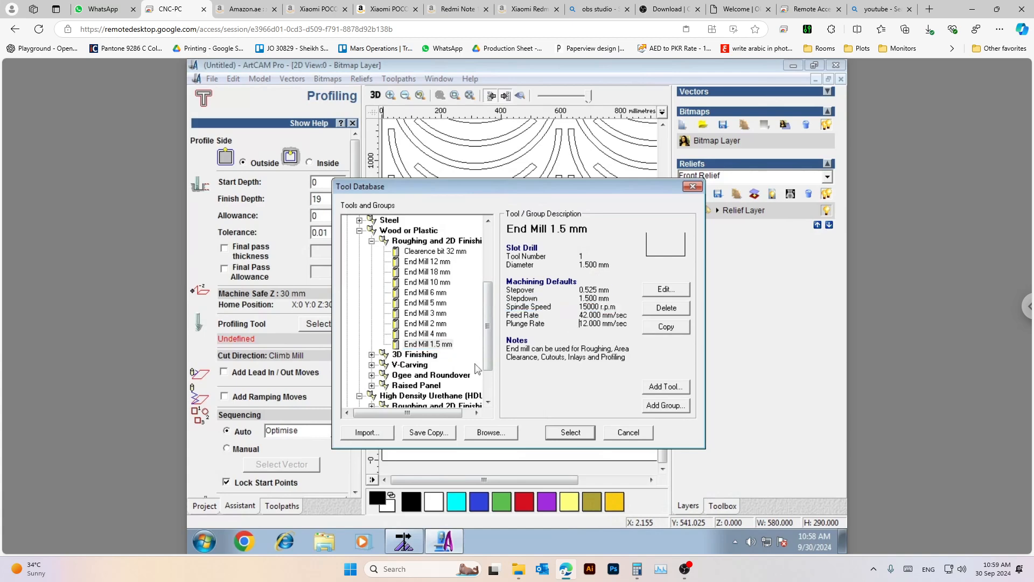
pyautogui.click(429, 345)
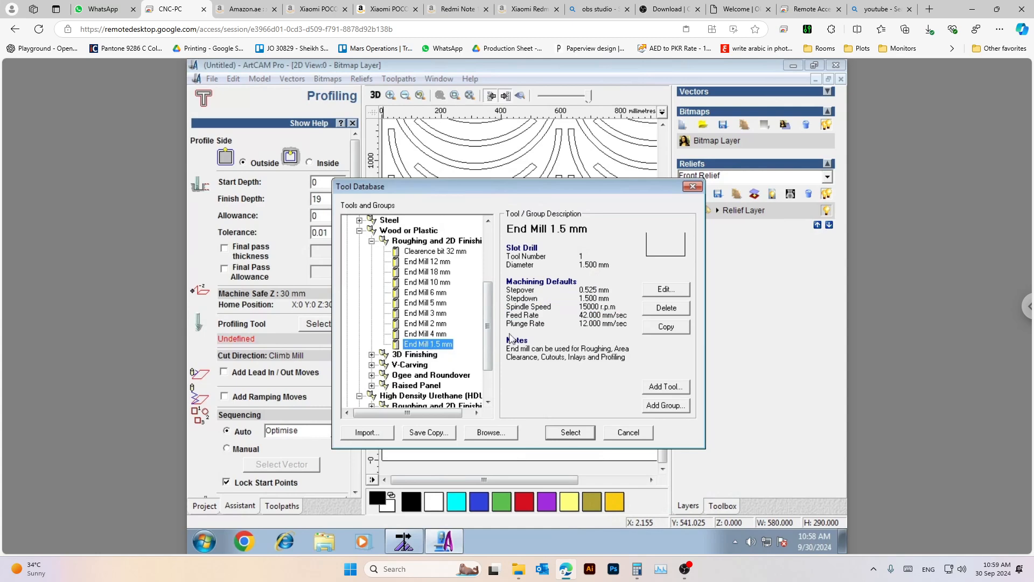
# Duplicate the 1.5 mm end mill and set the copy's description to End Mill 1 mm and its diameter to 1 mm
pyautogui.click(665, 331)
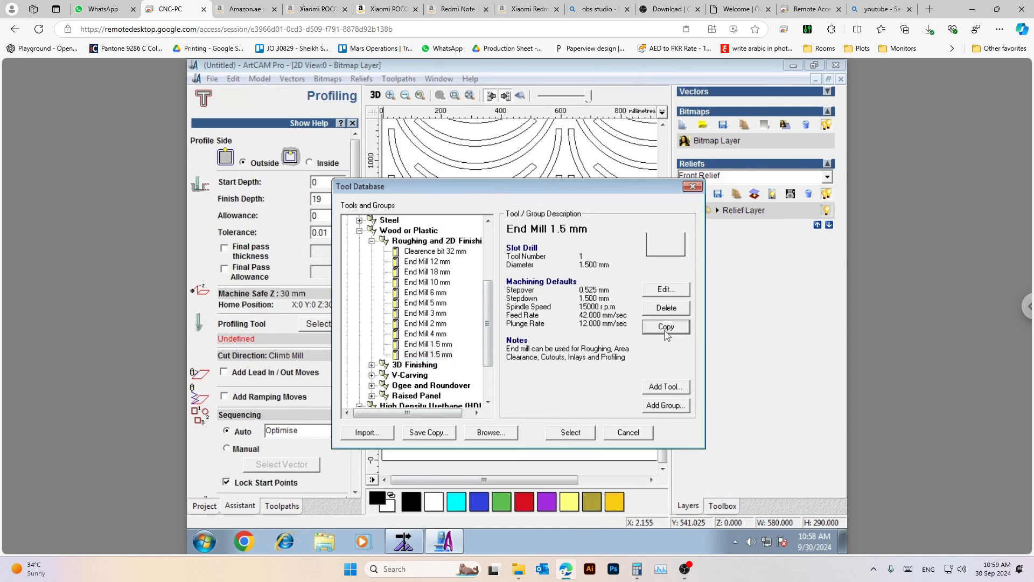
pyautogui.click(431, 355)
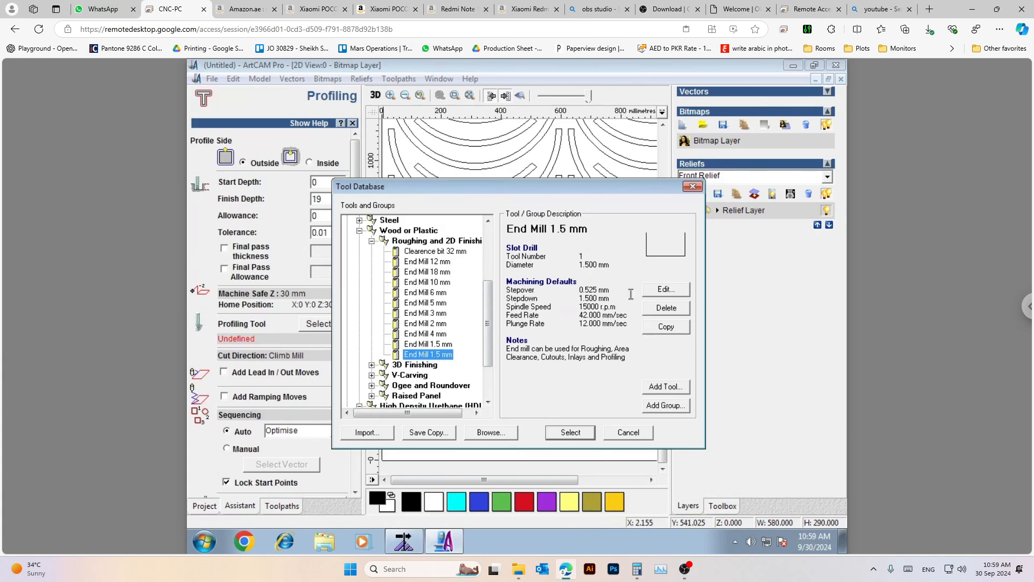
pyautogui.click(656, 294)
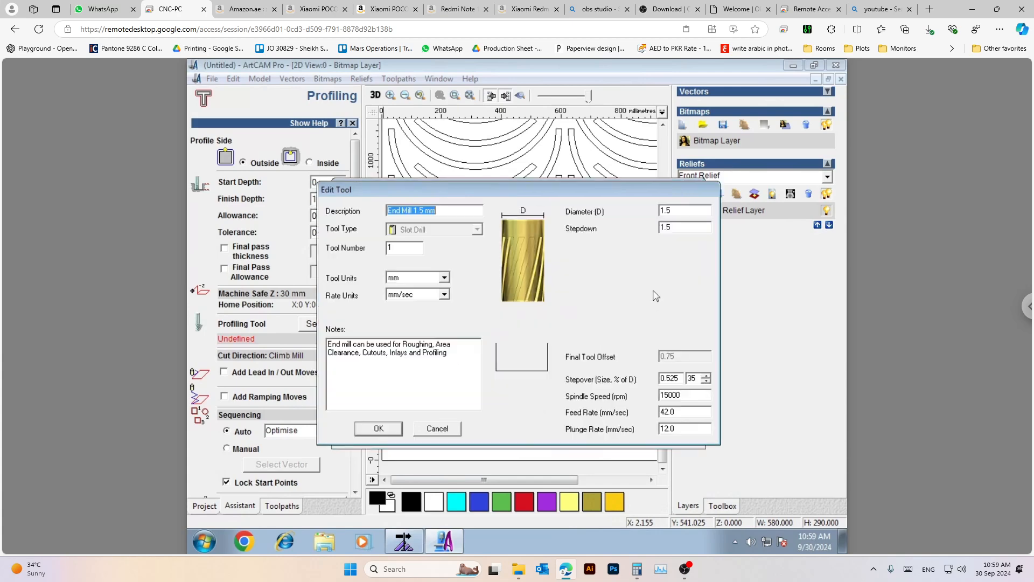
pyautogui.click(422, 211)
pyautogui.write('1')
pyautogui.moveTo(682, 212); pyautogui.dragTo(467, 212)
pyautogui.write('1')
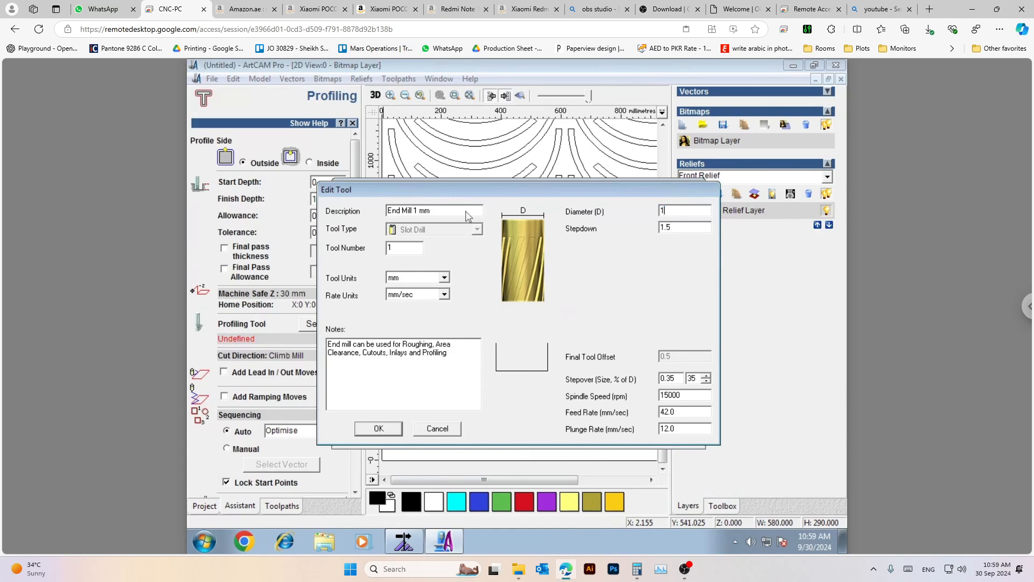
# Review the copied end mill's diameter and discard the edits to the tool
pyautogui.doubleClick(684, 214)
pyautogui.moveTo(609, 192); pyautogui.dragTo(626, 180)
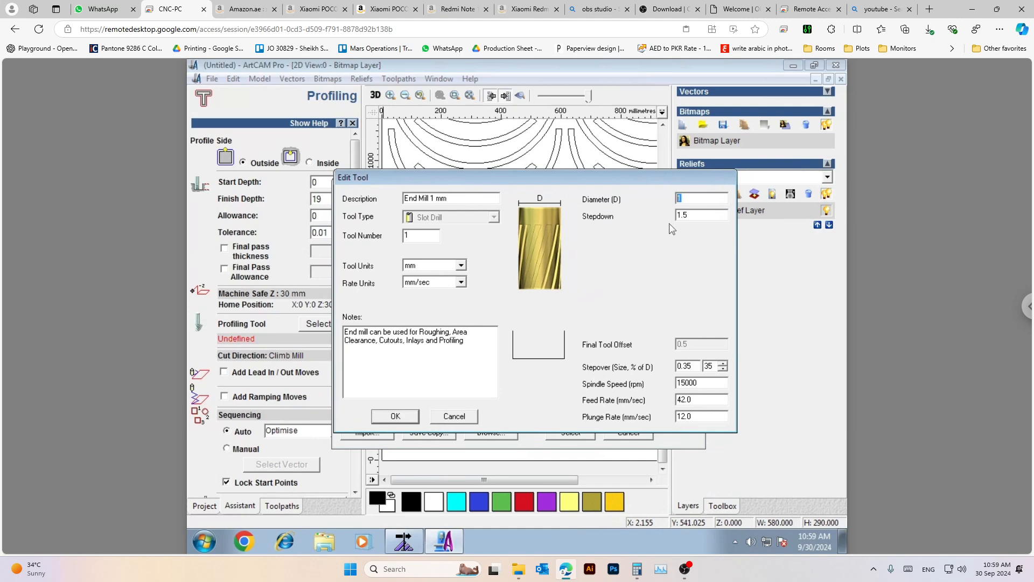
pyautogui.write('2.0')
pyautogui.moveTo(699, 199); pyautogui.dragTo(644, 205)
pyautogui.click(450, 425)
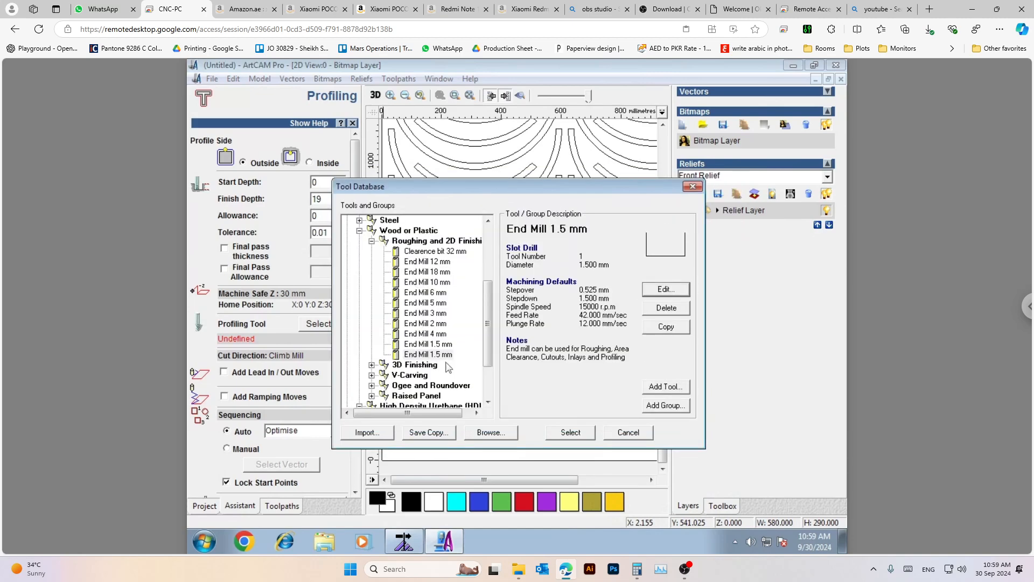
# Try a diameter of 1 mm on the copied 1.5 mm end mill and cancel the edit
pyautogui.click(434, 354)
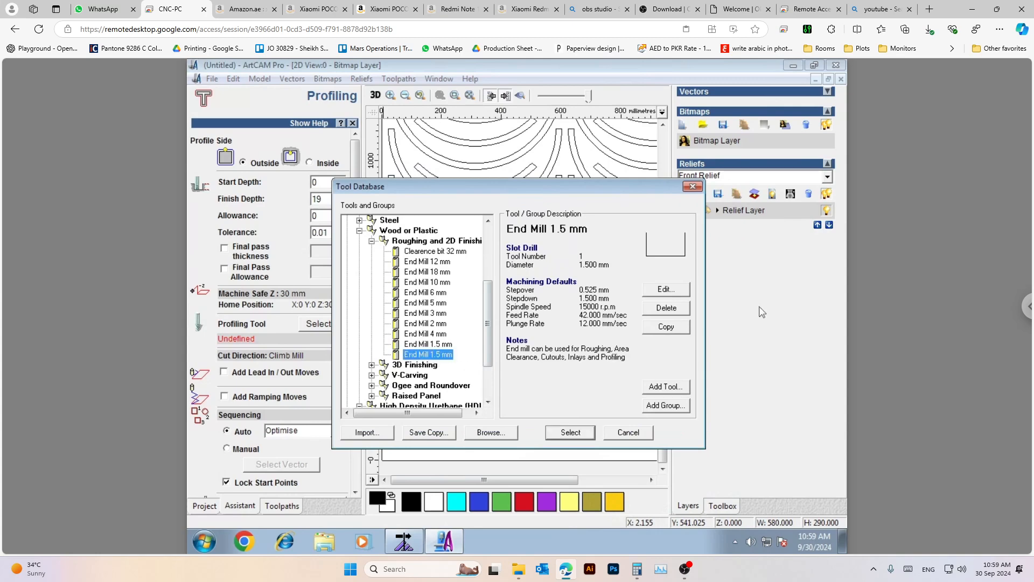
pyautogui.click(666, 290)
pyautogui.doubleClick(687, 214)
pyautogui.write('1')
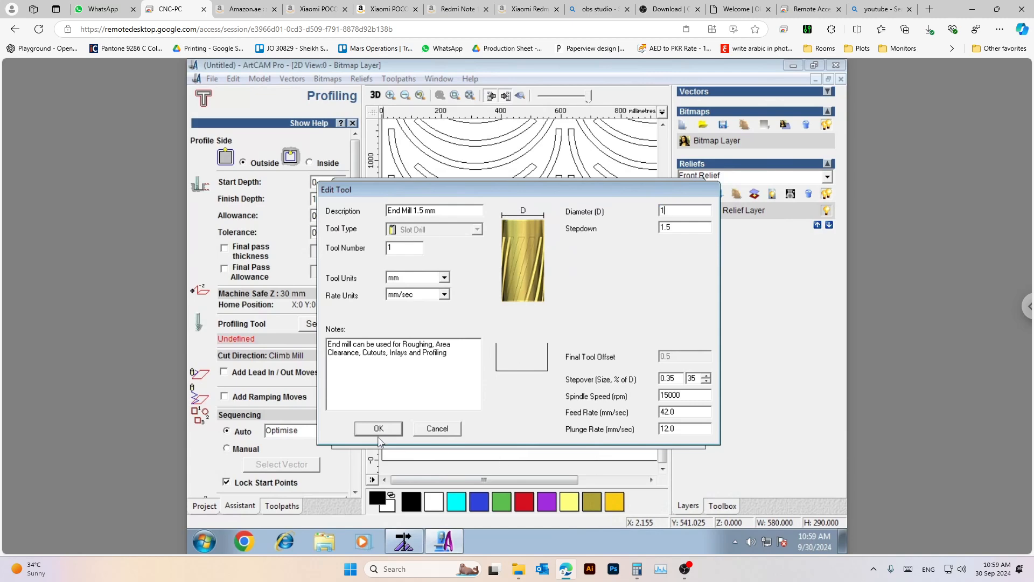
pyautogui.click(435, 429)
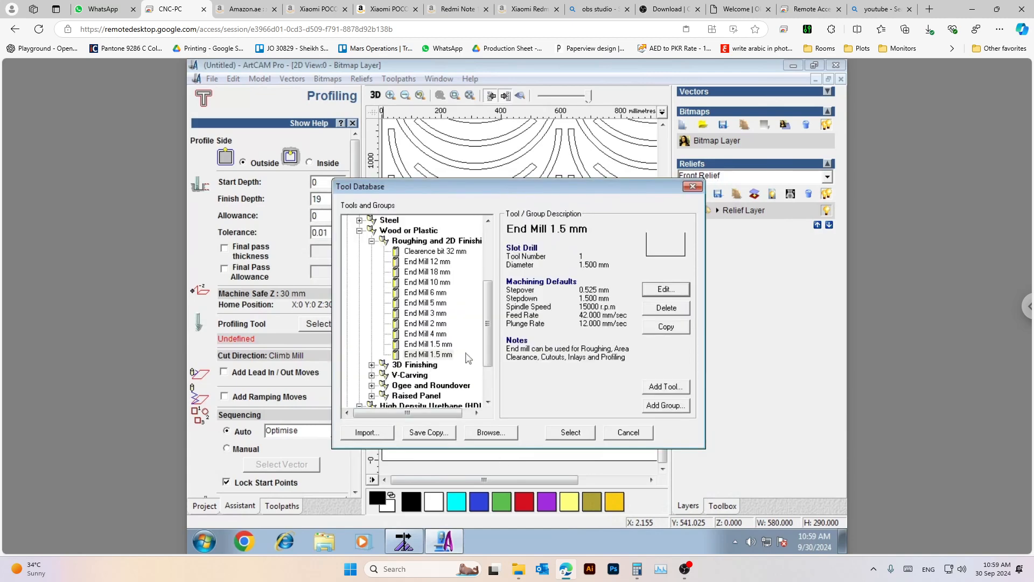
# Delete the duplicate 1.5 mm end mill from the Wood or Plastic roughing tools
pyautogui.click(429, 355)
pyautogui.click(663, 309)
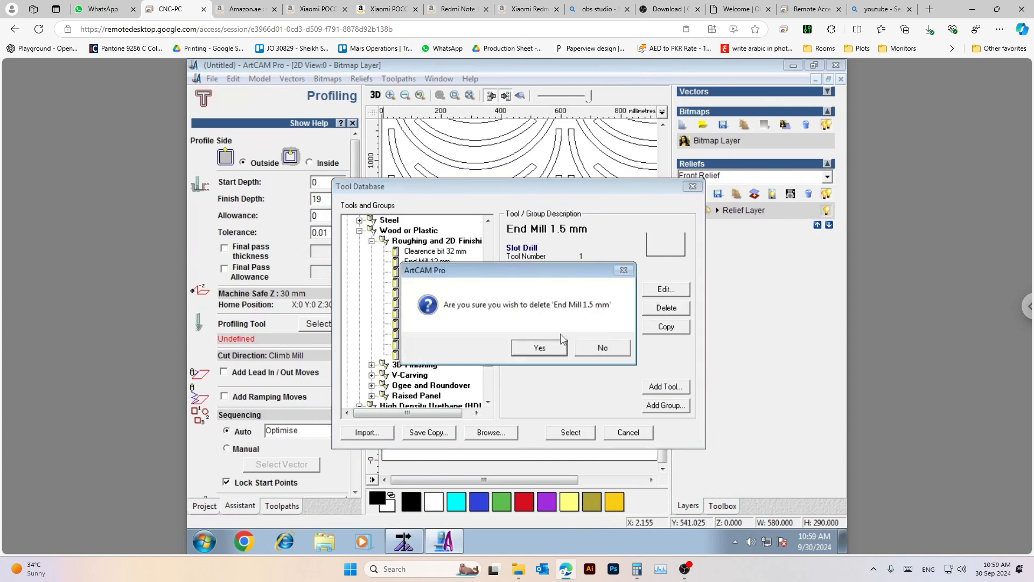
pyautogui.click(537, 348)
# Highlight the 4 mm end mill in the Wood or Plastic Roughing and 2D Finishing group
pyautogui.scroll(-1, 483, 332)
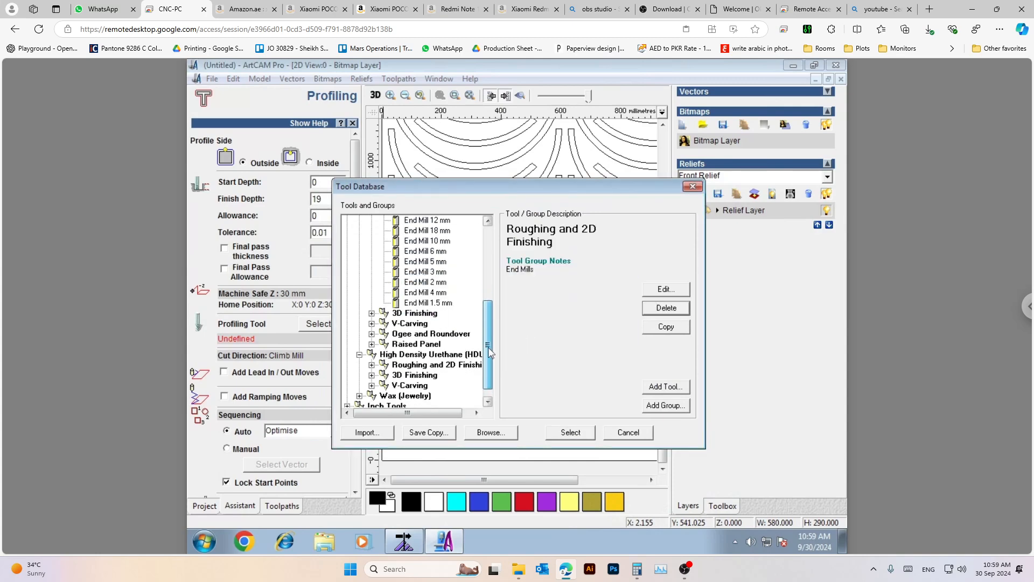
pyautogui.scroll(2, 484, 332)
pyautogui.click(425, 344)
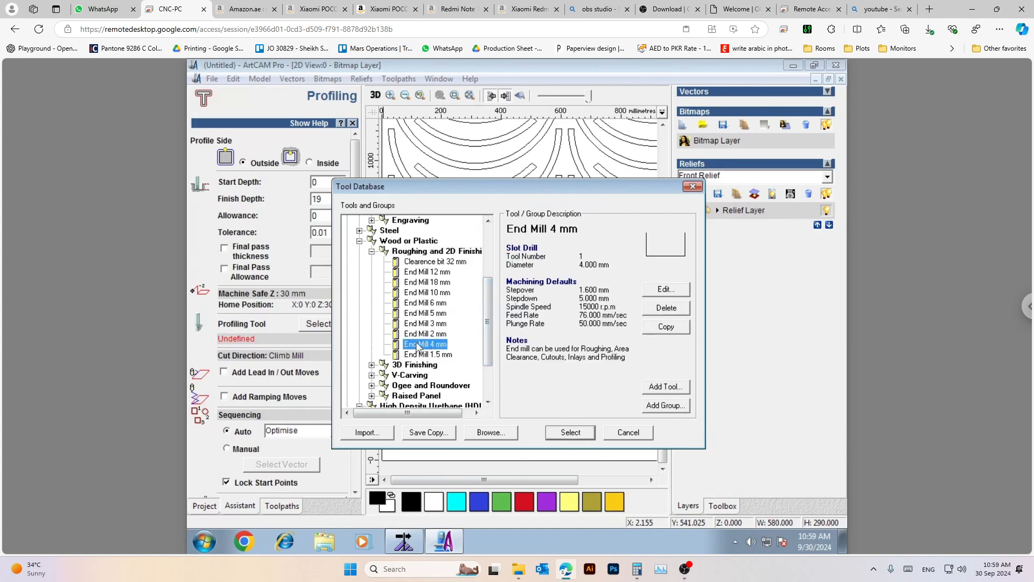
# Set the 4 mm end mill's stepdown to 4.75 mm and select it as the profiling tool
pyautogui.click(646, 289)
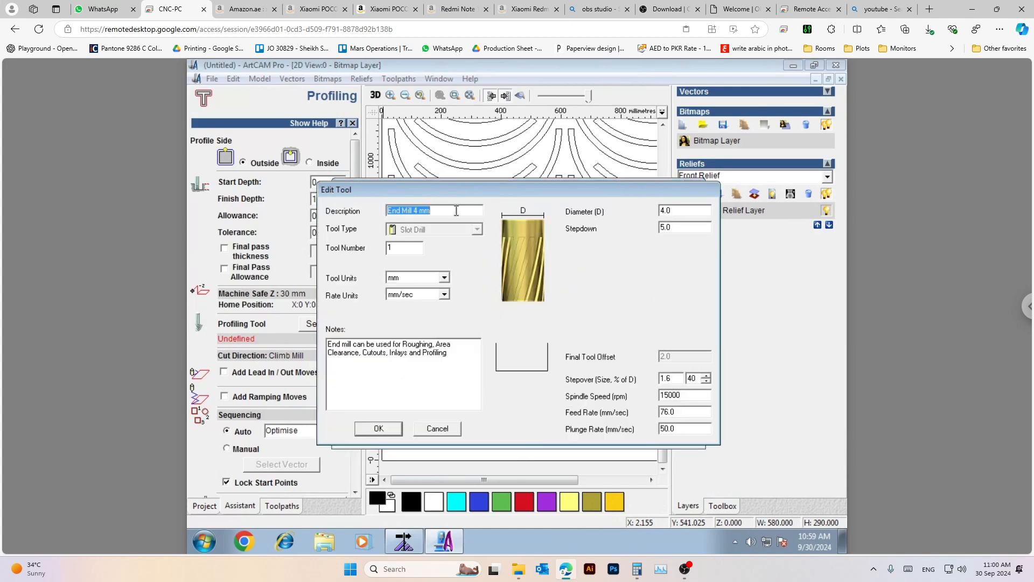
pyautogui.moveTo(439, 212); pyautogui.dragTo(409, 214)
pyautogui.moveTo(674, 212); pyautogui.dragTo(461, 236)
pyautogui.click(671, 228)
pyautogui.click(377, 428)
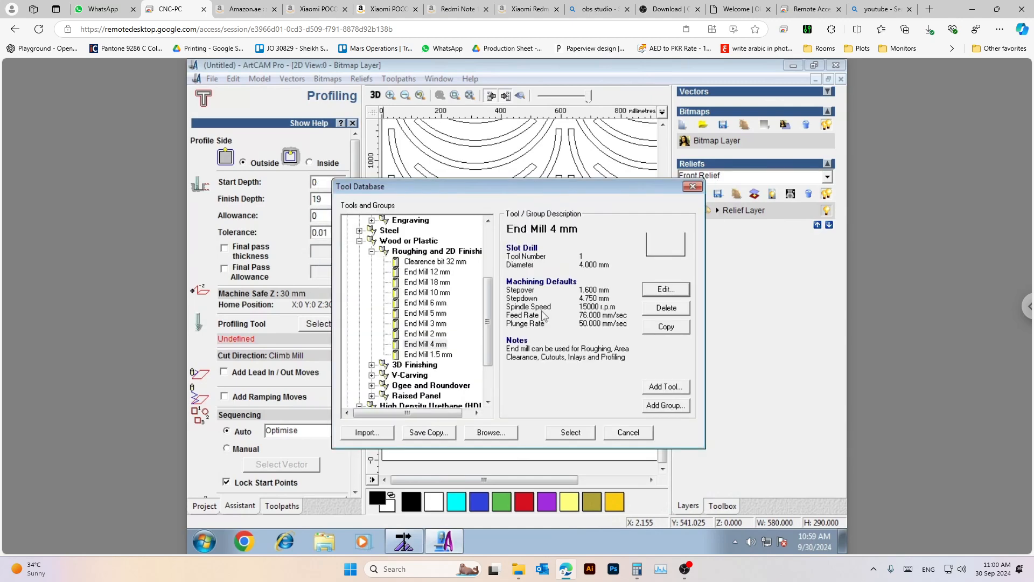
pyautogui.click(575, 433)
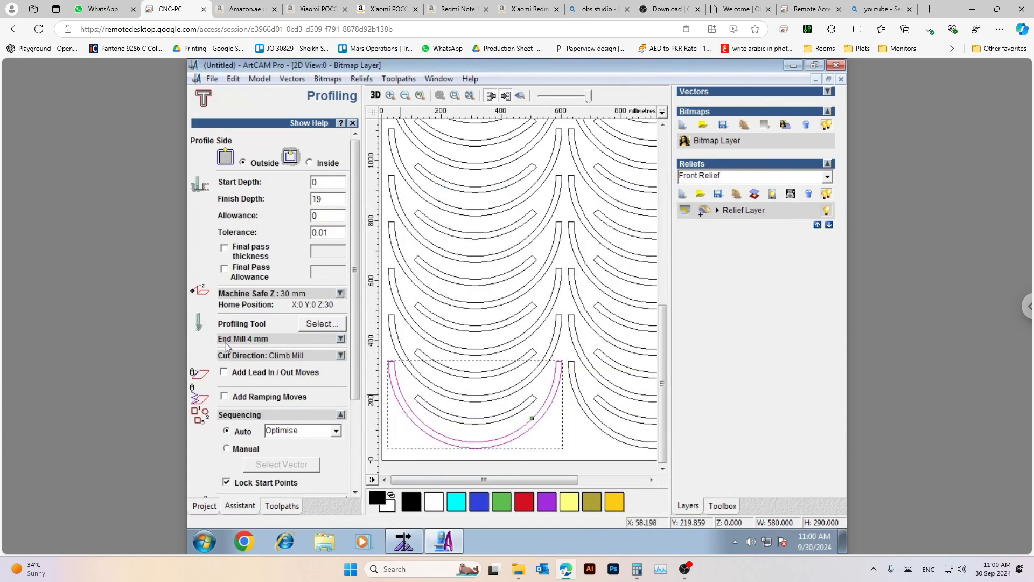
# Review the stepdown and other cutting parameters of the selected 4 mm end mill in the profiling settings
pyautogui.click(253, 339)
pyautogui.click(284, 339)
pyautogui.scroll(-3, 356, 363)
pyautogui.scroll(-1, 356, 363)
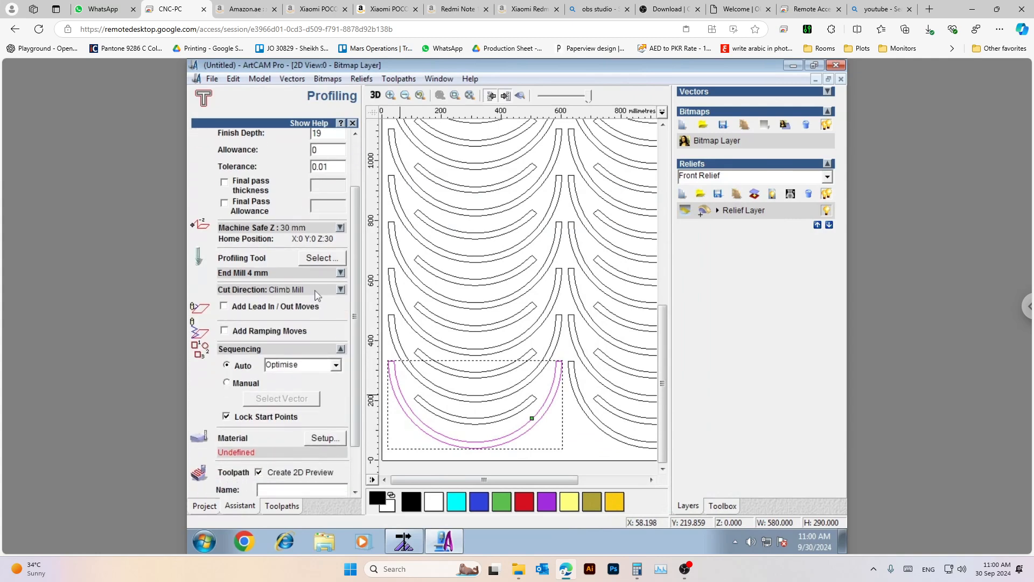
pyautogui.click(291, 275)
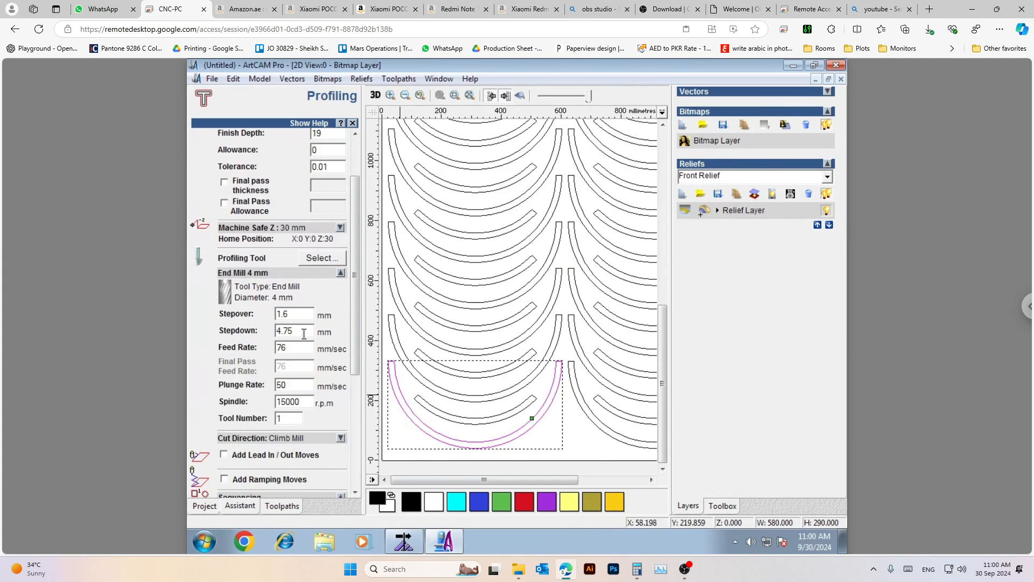
pyautogui.moveTo(299, 330); pyautogui.dragTo(238, 338)
pyautogui.click(282, 334)
pyautogui.click(287, 336)
pyautogui.doubleClick(297, 334)
pyautogui.click(298, 335)
pyautogui.scroll(-1, 359, 316)
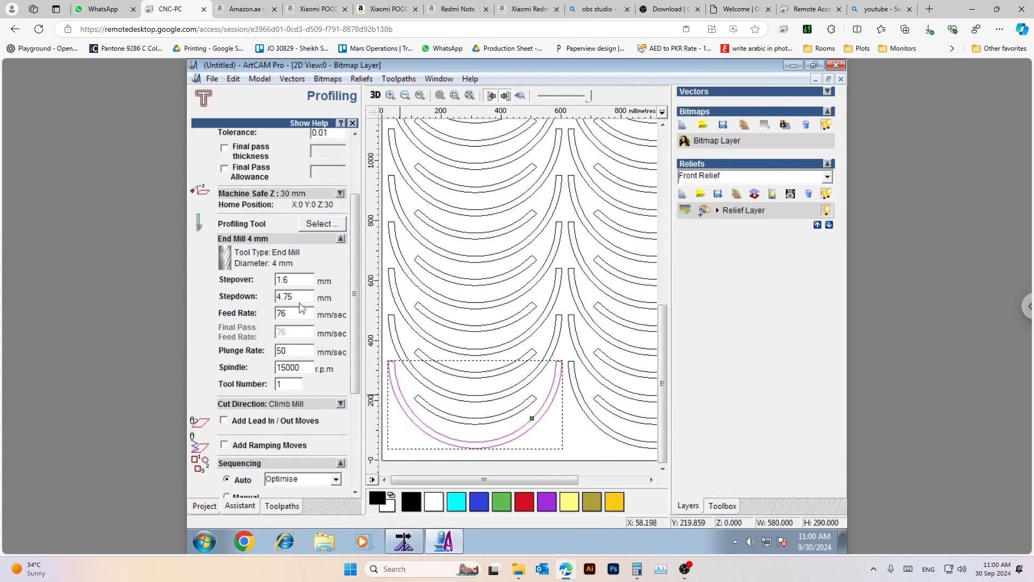
pyautogui.moveTo(299, 298); pyautogui.dragTo(256, 302)
pyautogui.click(238, 303)
pyautogui.moveTo(302, 296); pyautogui.dragTo(247, 297)
pyautogui.click(281, 241)
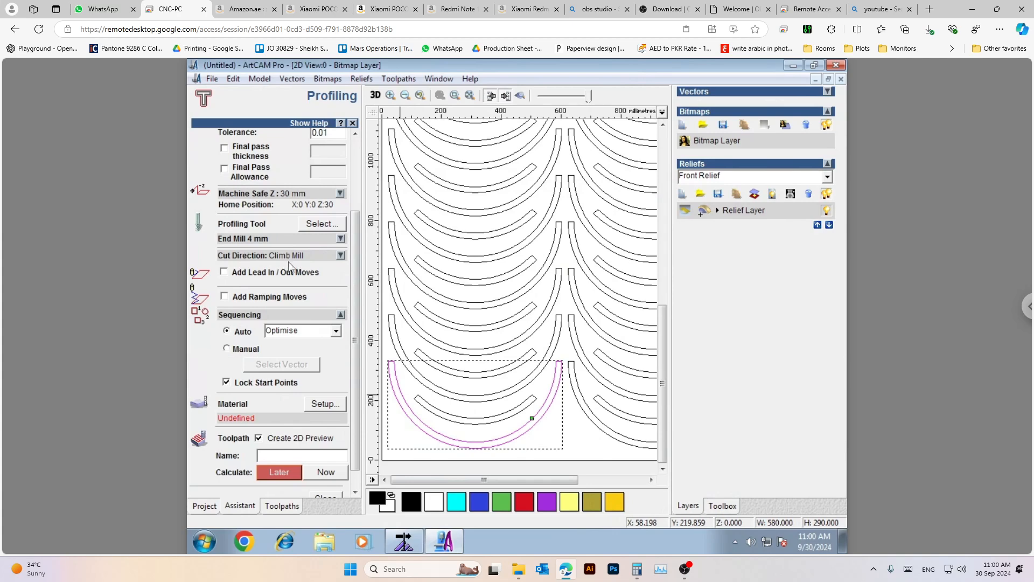
# Try the Conventional cut direction, return to Climb Mill, and collapse the sequencing options
pyautogui.click(279, 256)
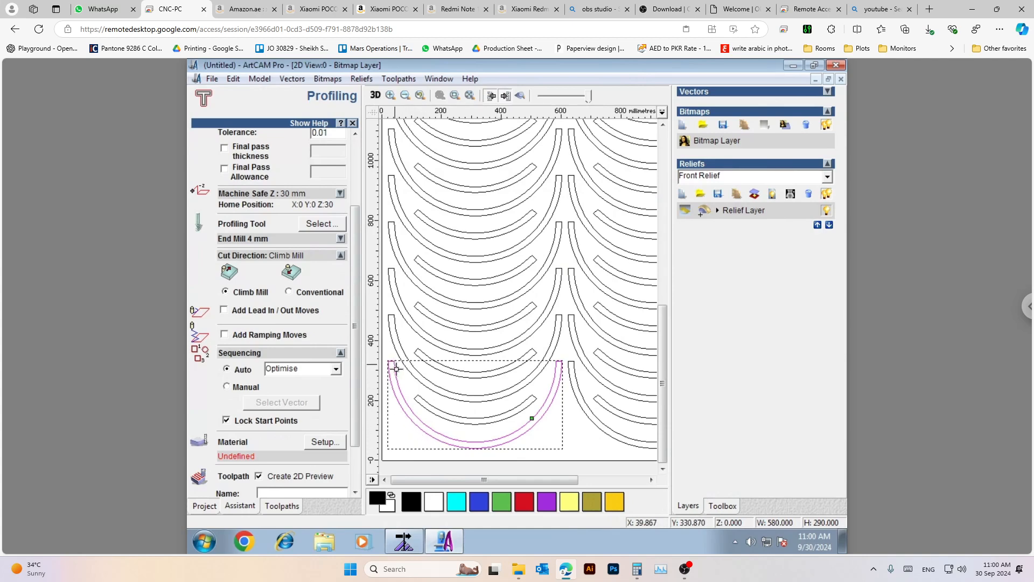
pyautogui.click(291, 294)
pyautogui.click(226, 294)
pyautogui.scroll(-1, 291, 337)
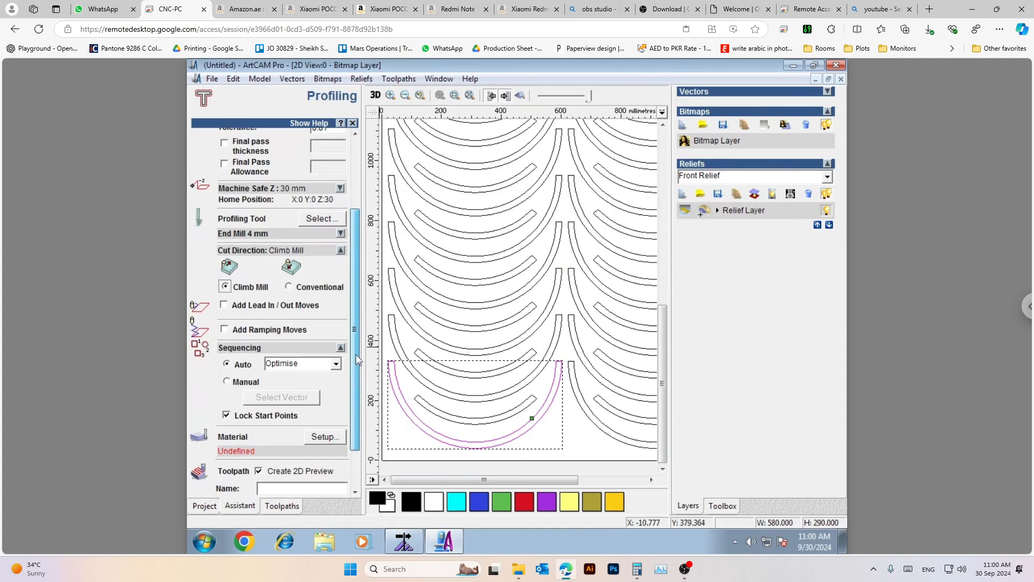
pyautogui.click(324, 345)
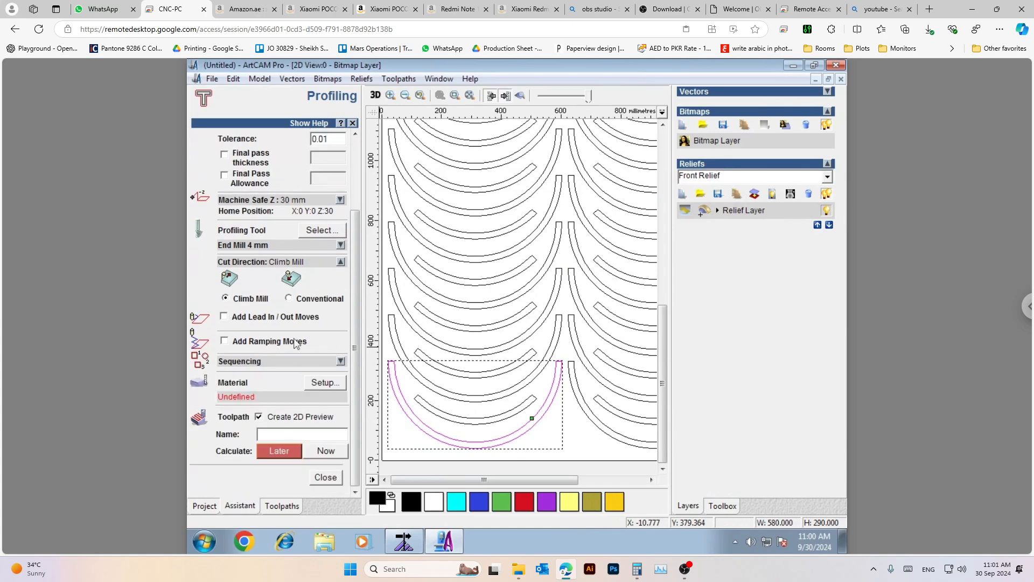
pyautogui.click(289, 362)
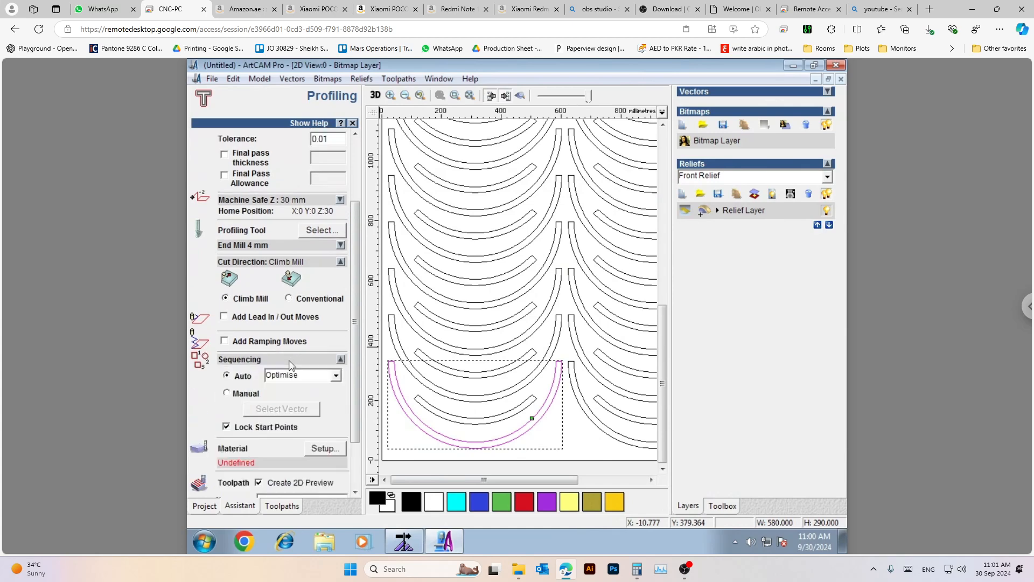
pyautogui.click(290, 361)
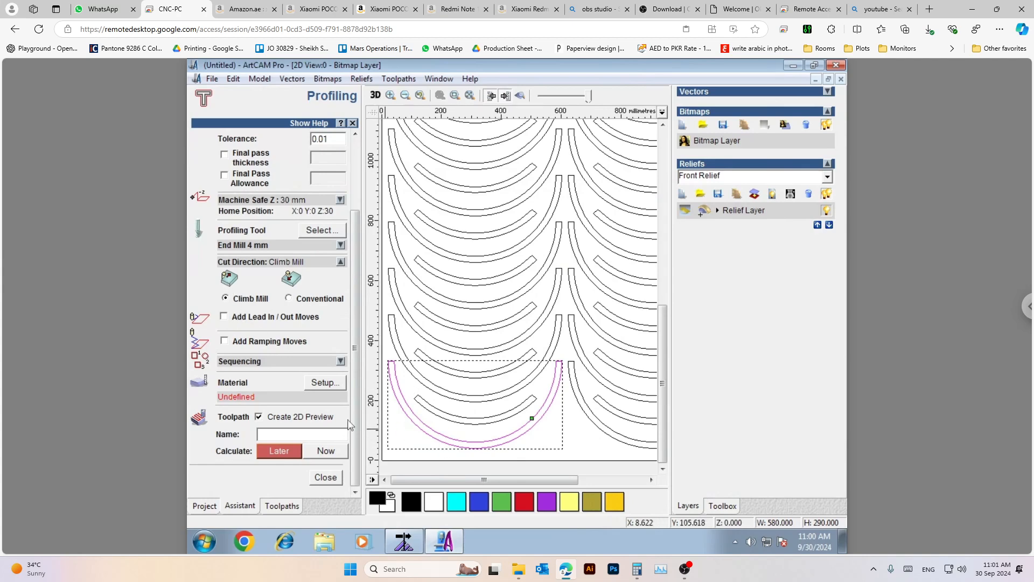
# Set the material thickness to 19 mm in the material setup
pyautogui.click(325, 383)
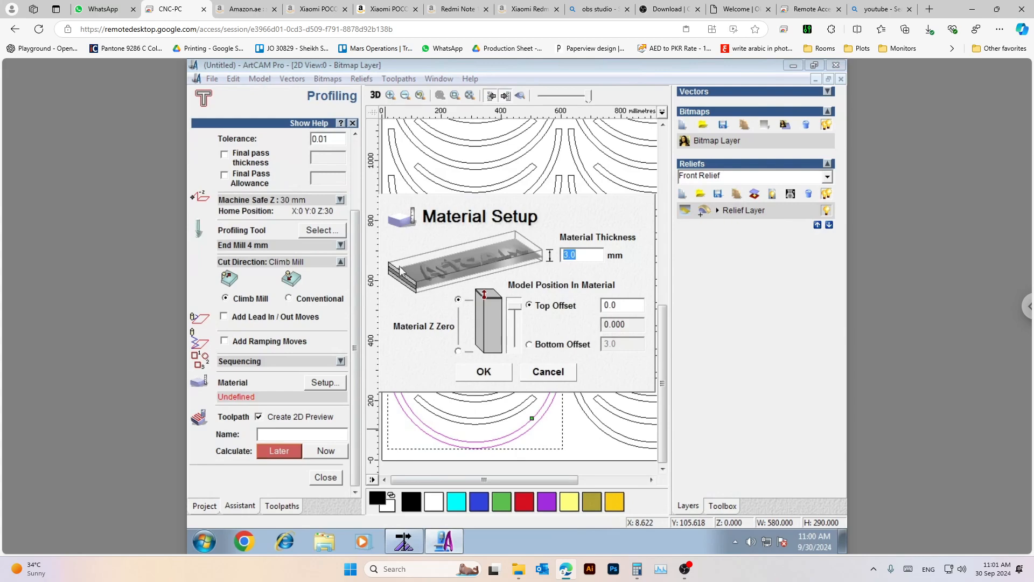
pyautogui.write('19')
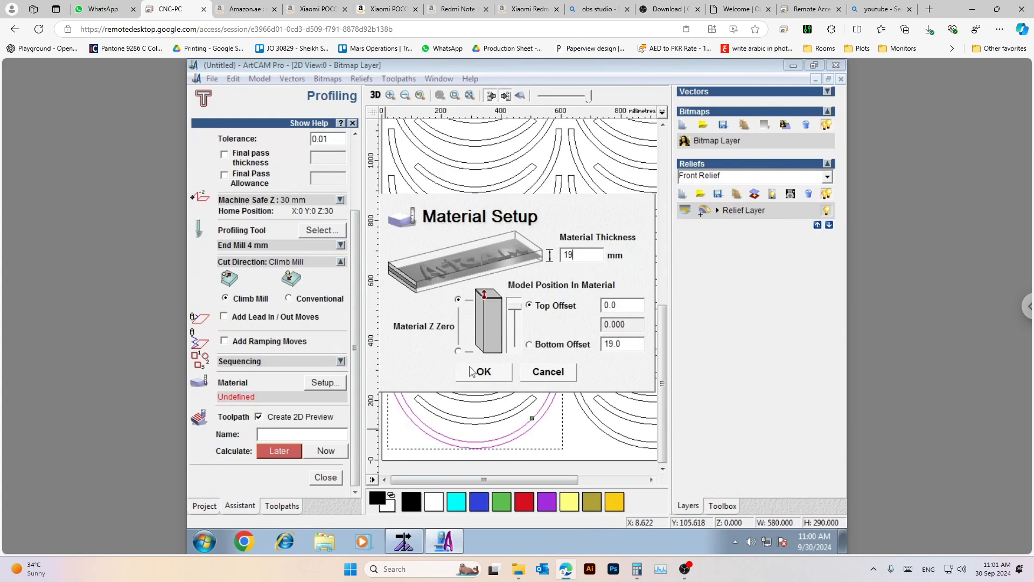
pyautogui.click(472, 372)
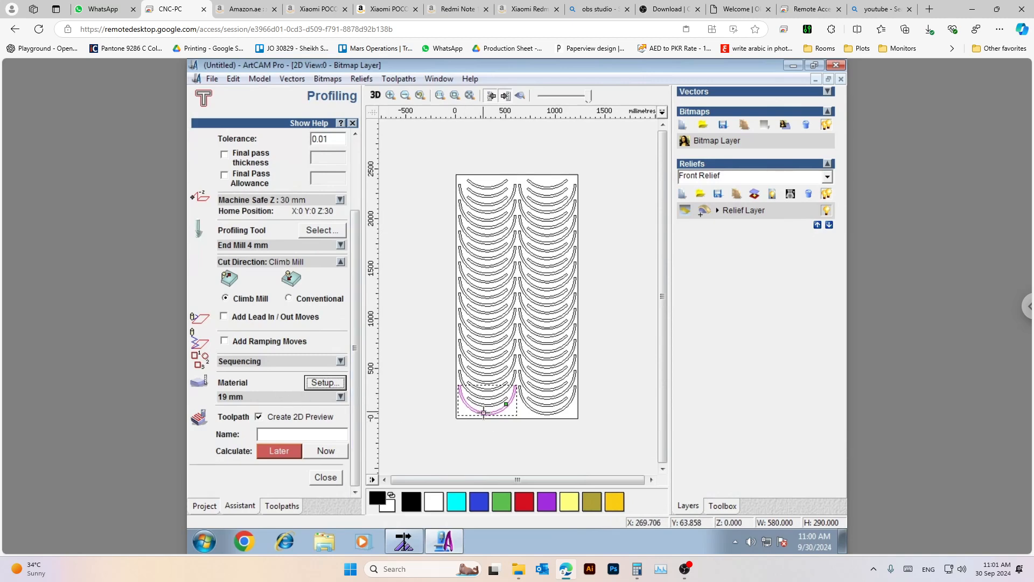
# Name the toolpath 1 and calculate the outside profile for the large arc at the sheet's lower-left corner
pyautogui.click(284, 437)
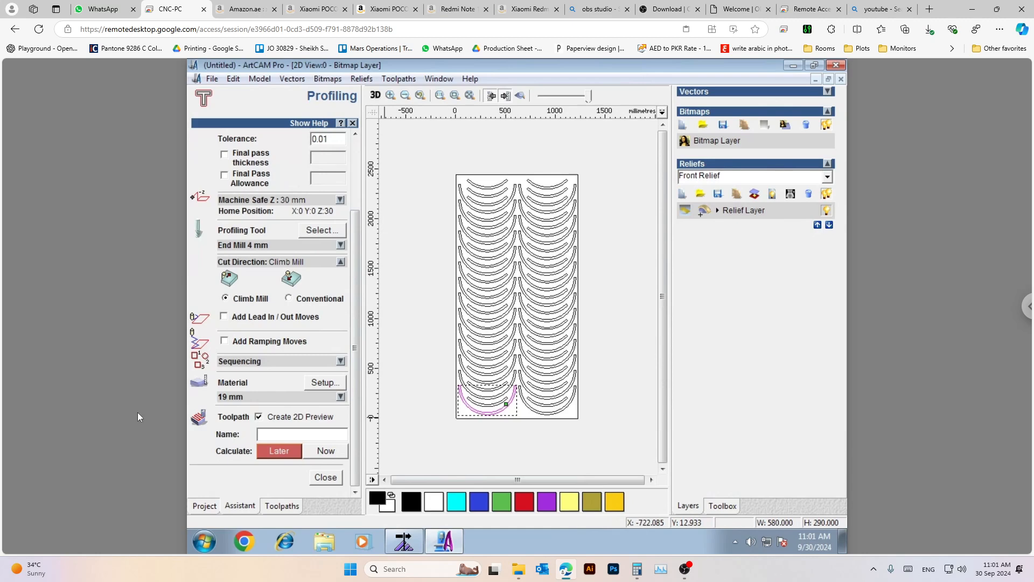
pyautogui.write('1')
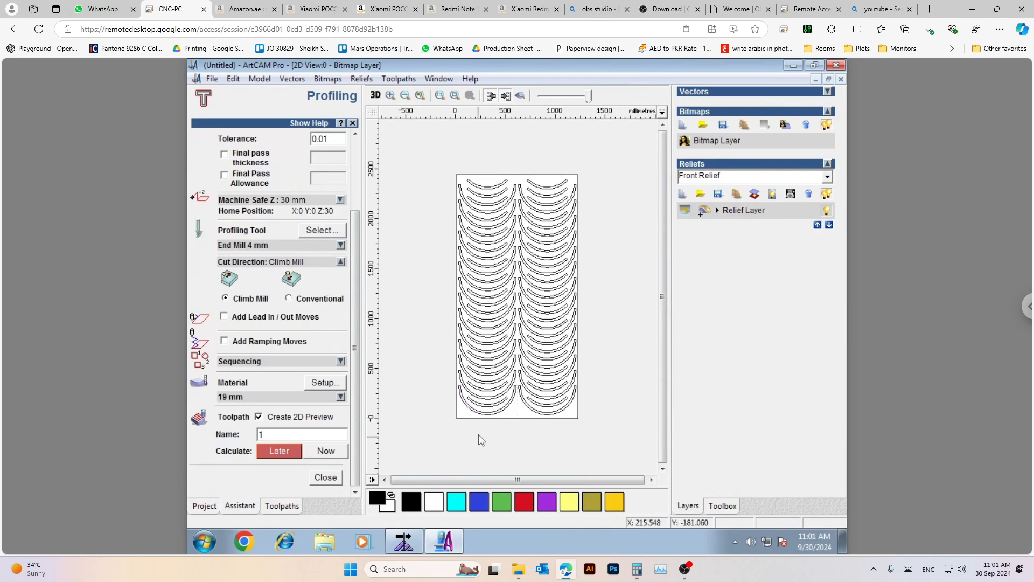
pyautogui.scroll(3, 477, 439)
pyautogui.click(315, 454)
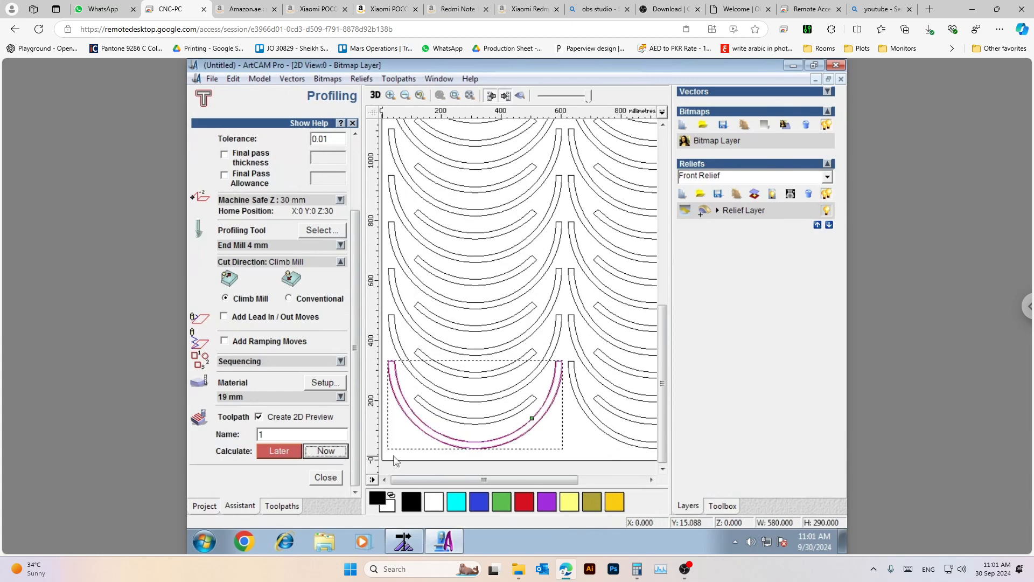
# Examine the outside toolpath preview along the lower-left arc and around its end against the original vector
pyautogui.scroll(3, 441, 449)
pyautogui.scroll(2, 561, 351)
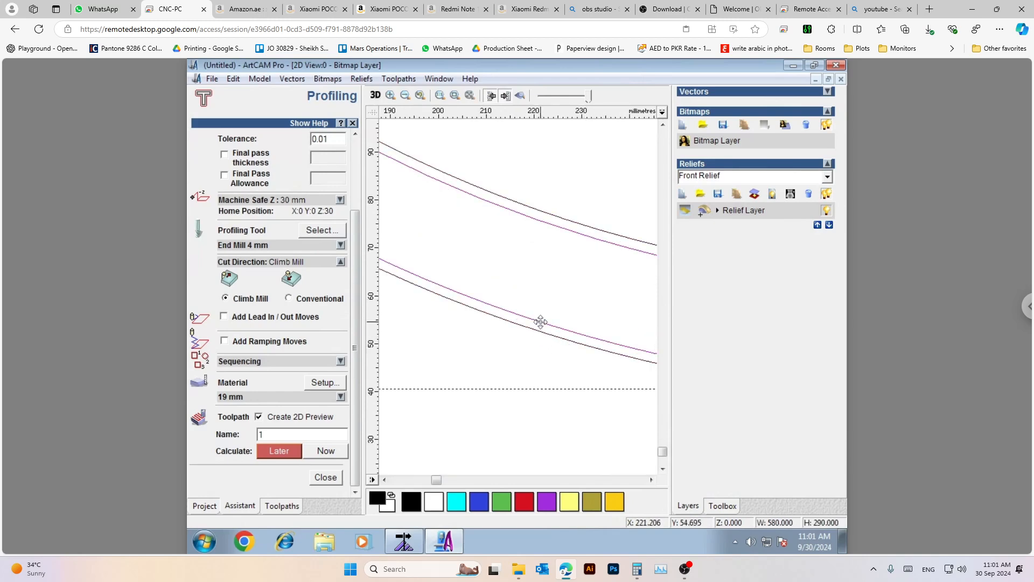
pyautogui.scroll(-3, 471, 363)
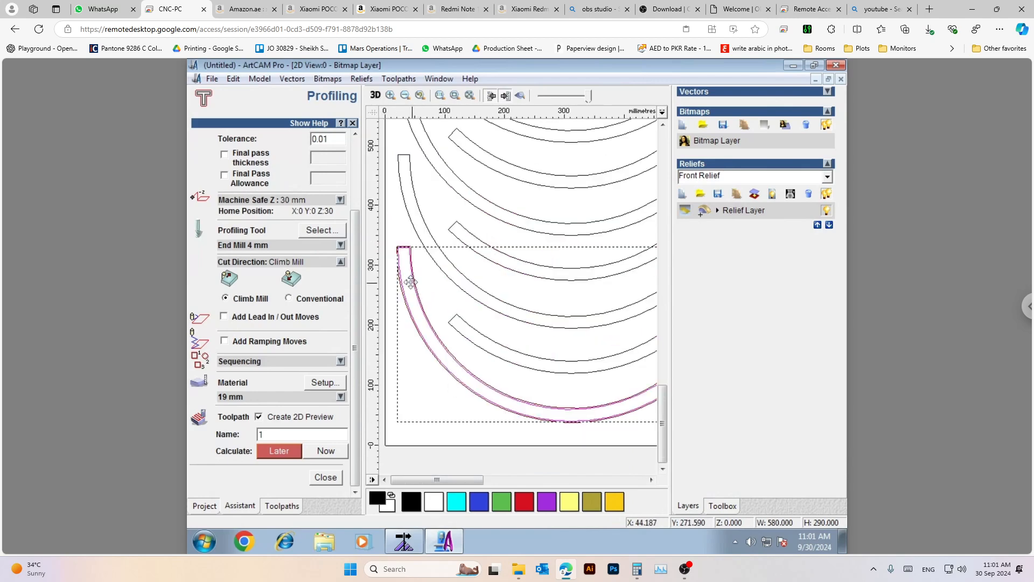
pyautogui.scroll(1, 433, 355)
pyautogui.scroll(1, 572, 340)
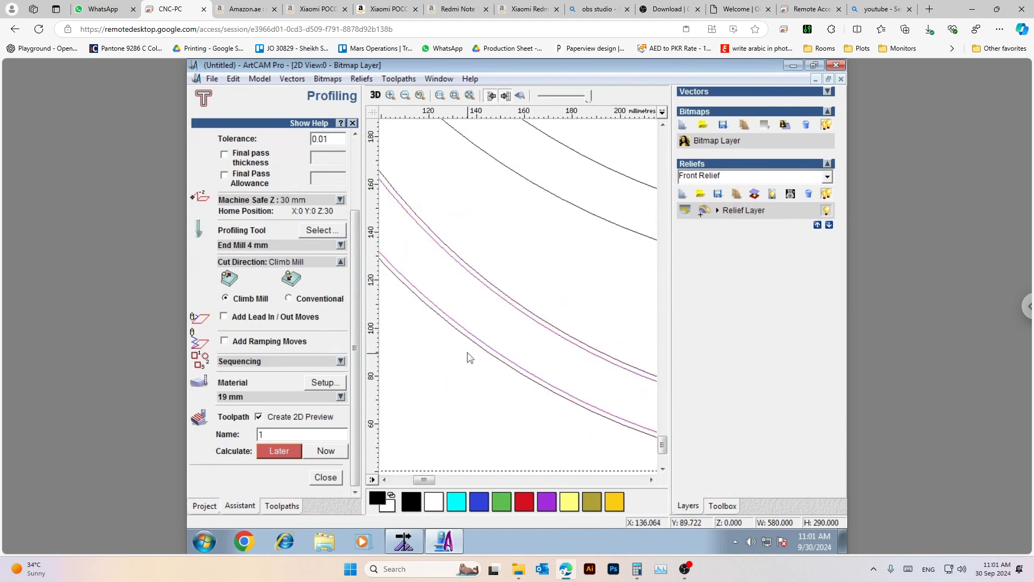
pyautogui.scroll(-2, 470, 358)
pyautogui.scroll(2, 415, 264)
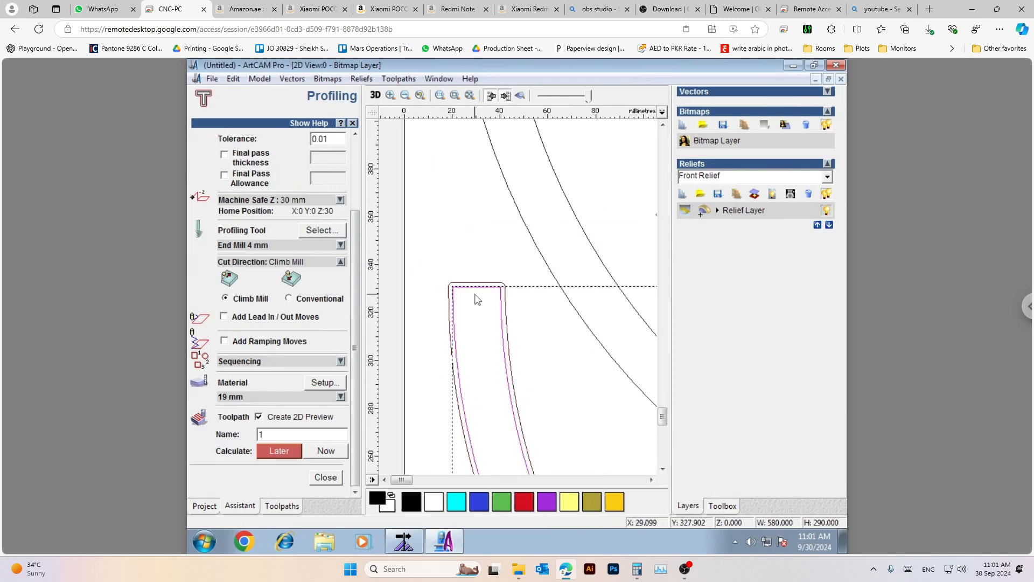
pyautogui.scroll(-2, 455, 324)
pyautogui.scroll(2, 446, 434)
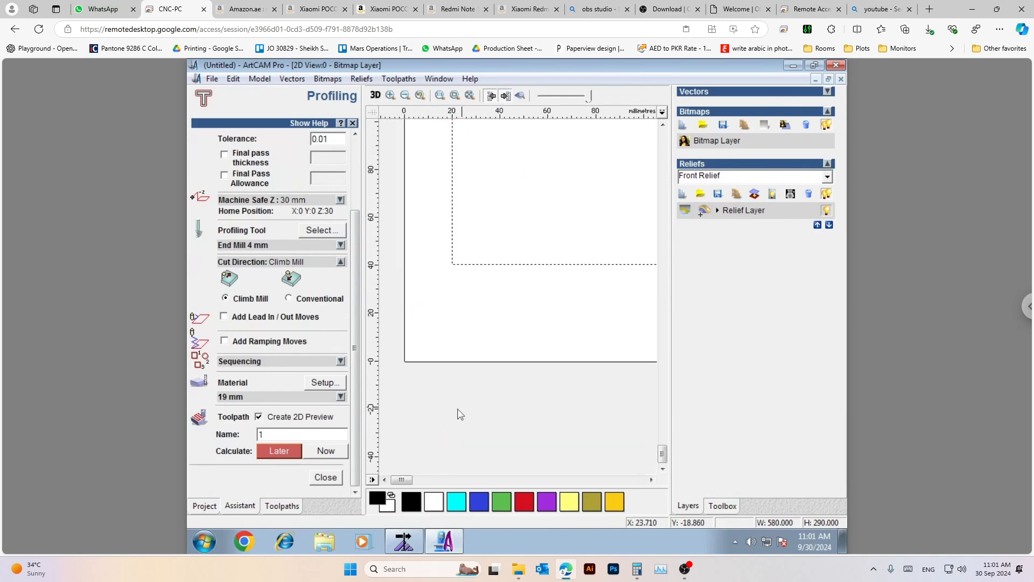
pyautogui.scroll(-2, 474, 394)
pyautogui.scroll(3, 485, 361)
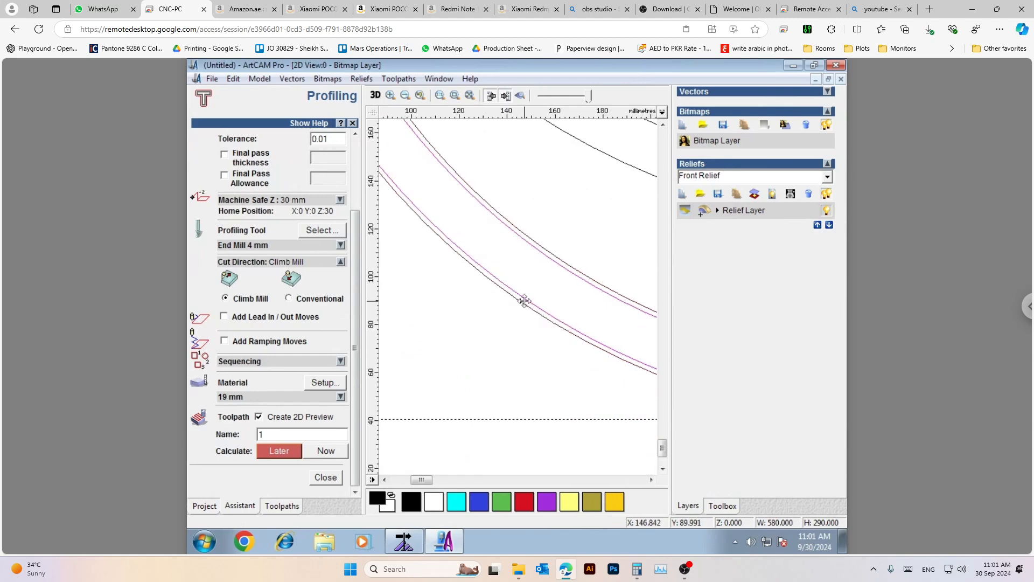
# Switch the profile side to Inside and recalculate the toolpath for the lower-left arc
pyautogui.scroll(3, 353, 349)
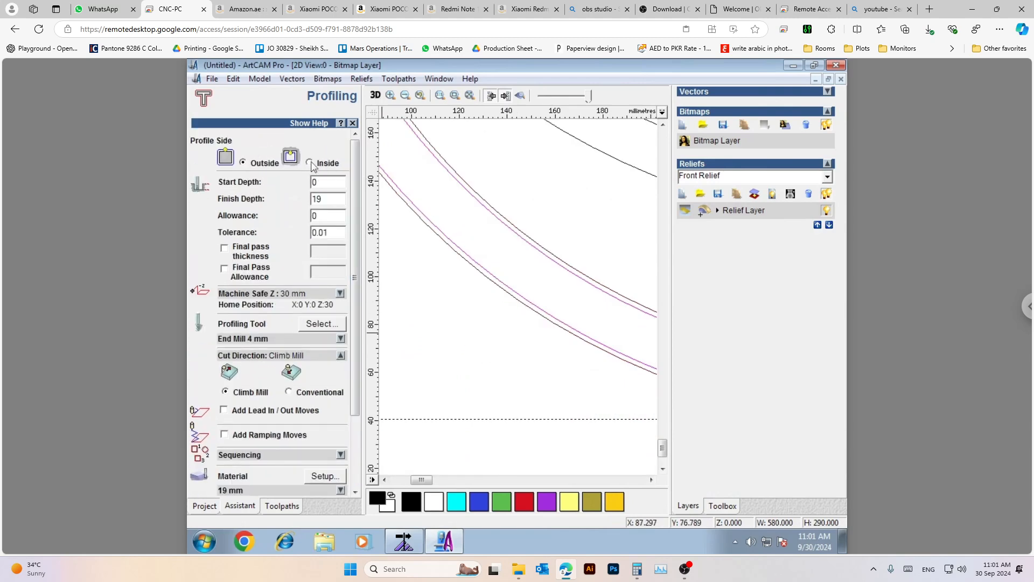
pyautogui.scroll(-3, 356, 405)
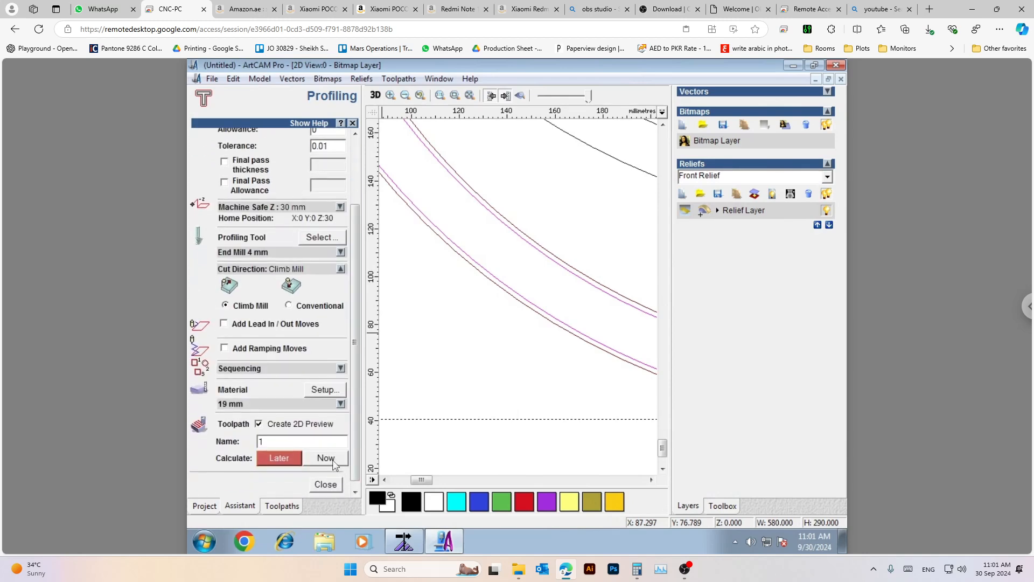
pyautogui.click(336, 460)
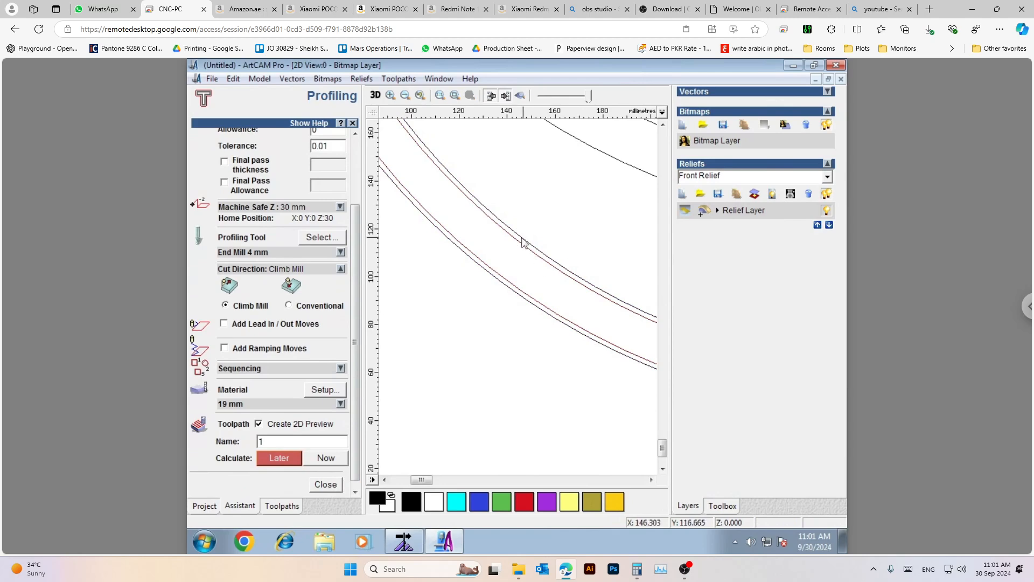
# Examine the inside toolpath preview along the lower-left arc and select its preview line to compare it with the vector
pyautogui.scroll(3, 354, 457)
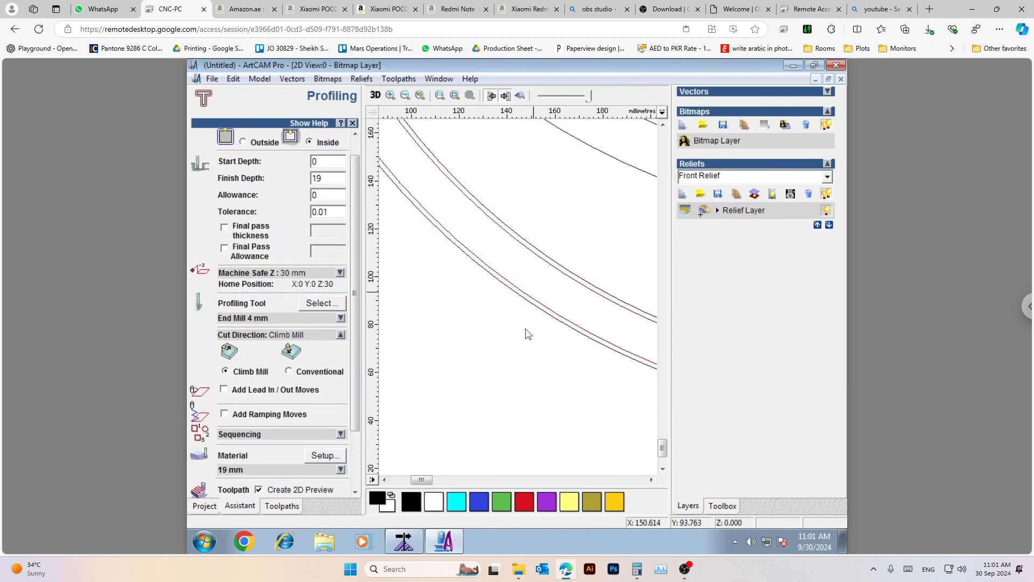
pyautogui.scroll(-2, 506, 372)
pyautogui.scroll(2, 422, 276)
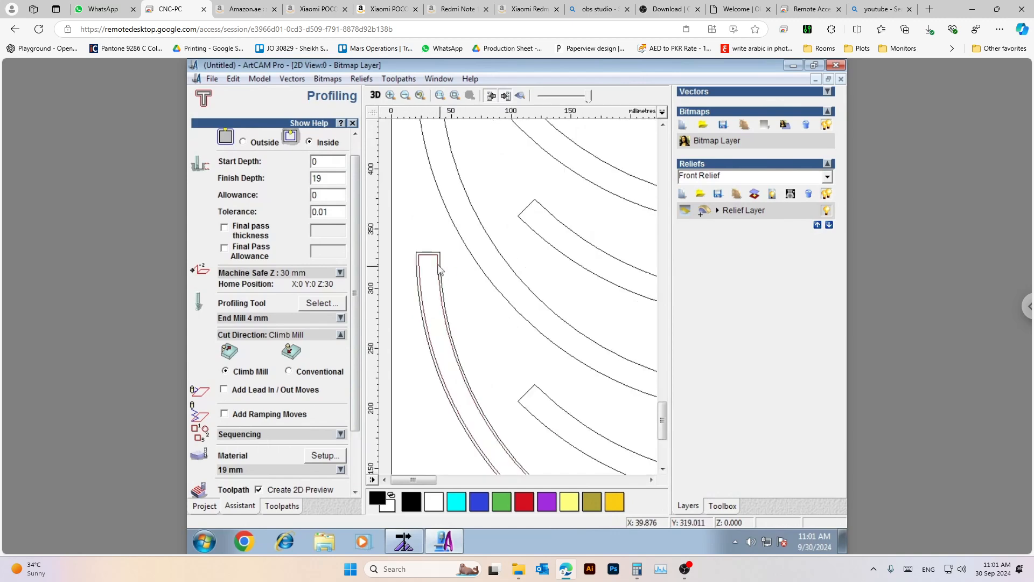
pyautogui.scroll(4, 434, 261)
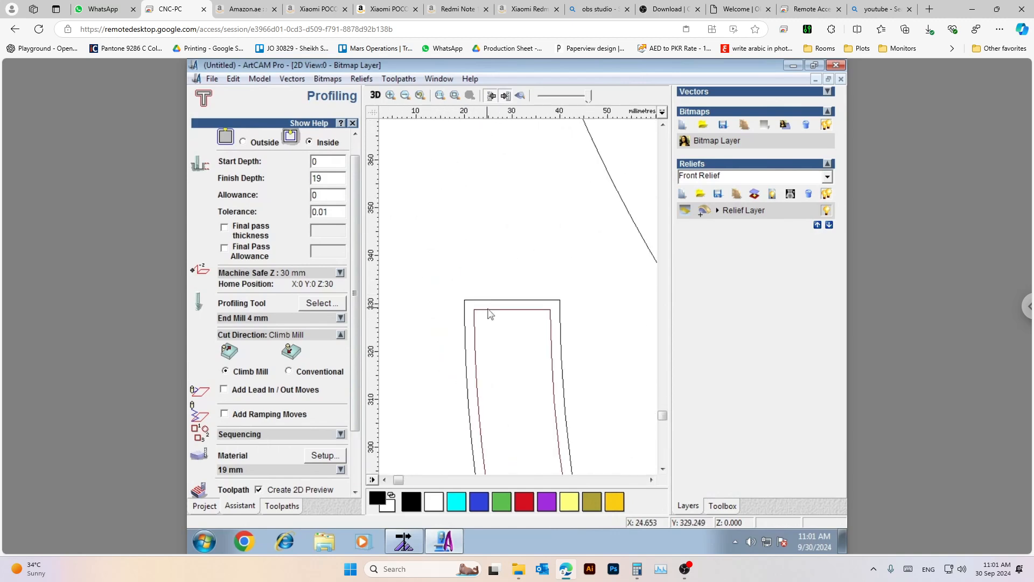
pyautogui.click(475, 318)
pyautogui.scroll(-4, 476, 317)
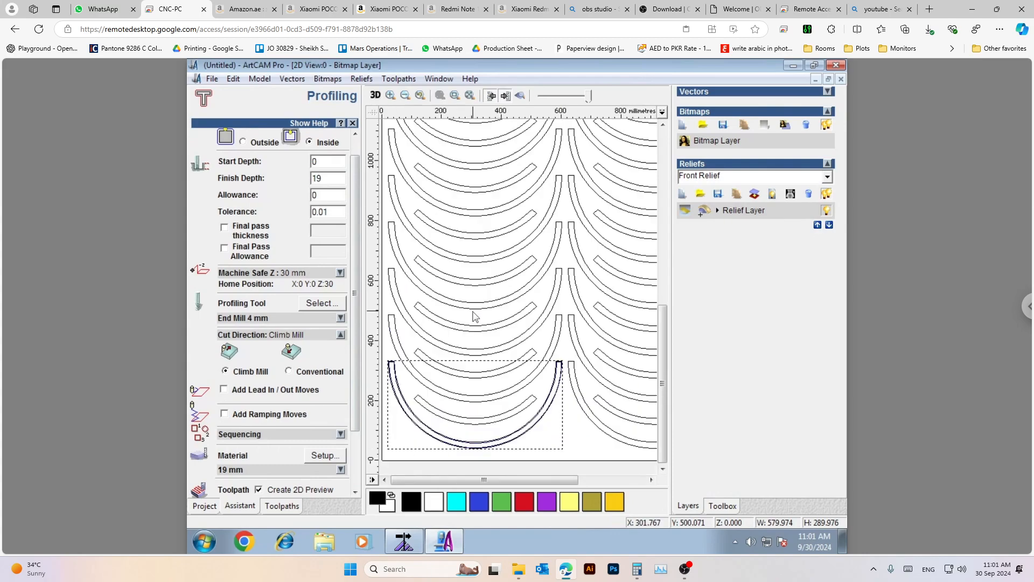
pyautogui.scroll(-3, 474, 318)
pyautogui.scroll(3, 459, 296)
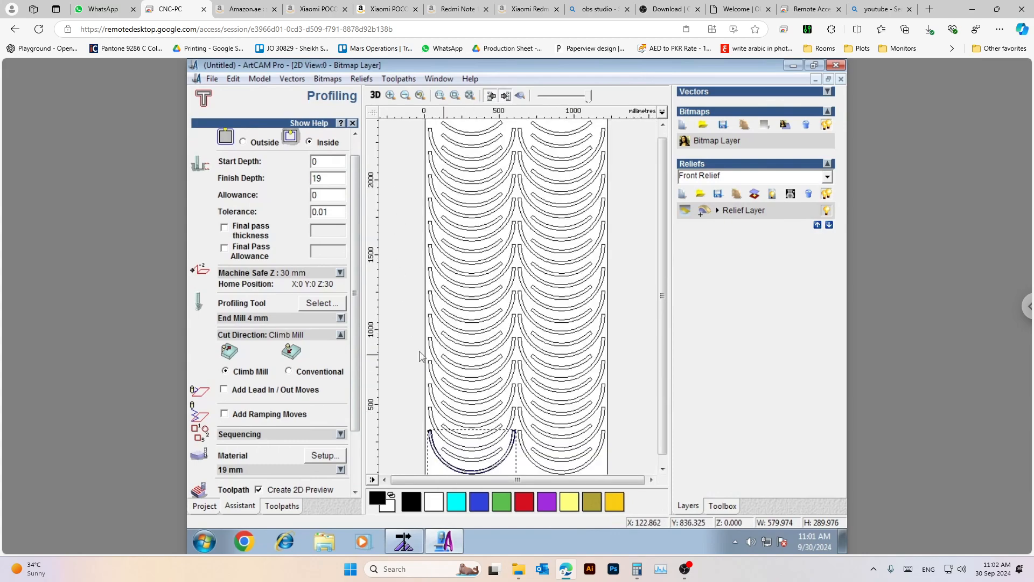
pyautogui.scroll(4, 436, 463)
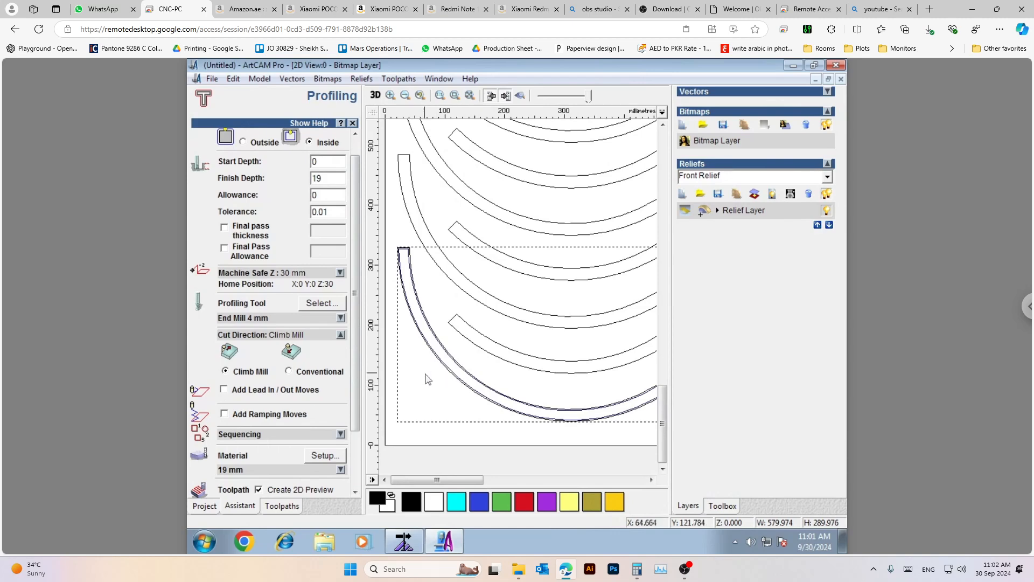
pyautogui.scroll(2, 425, 379)
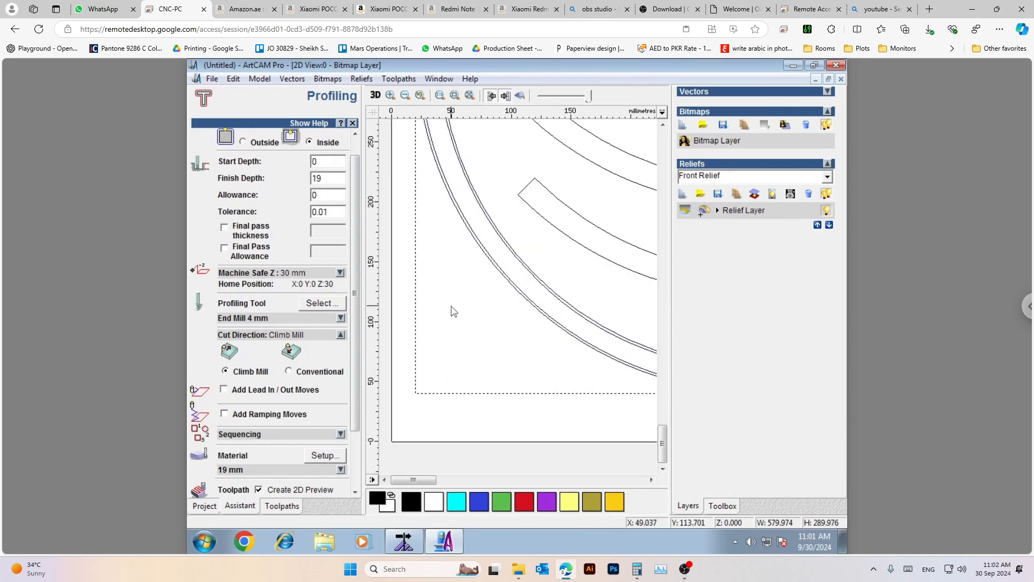
pyautogui.scroll(2, 521, 255)
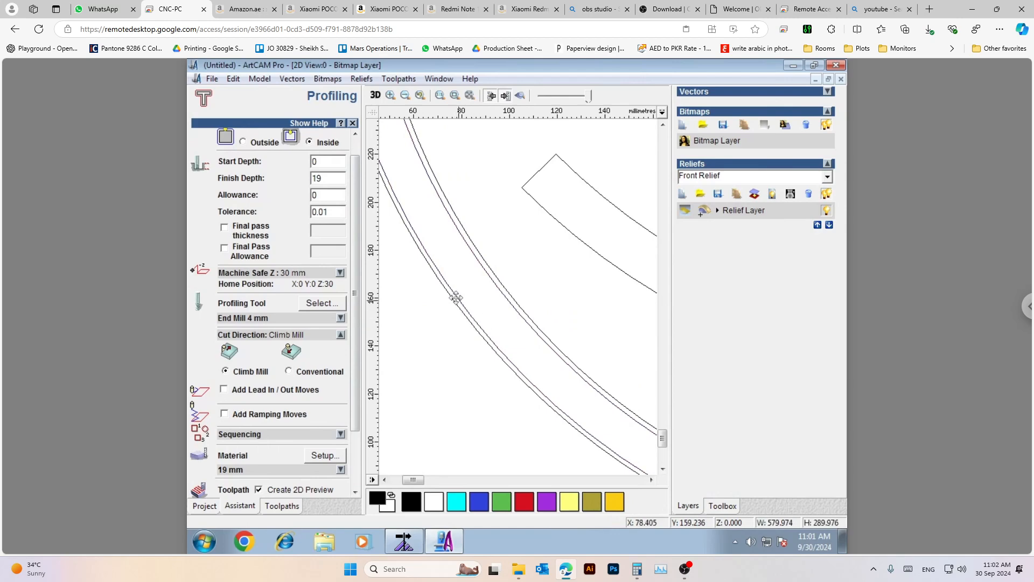
# Compare the original arc vector with its inside toolpath preview by selecting each line along the lower-left arc
pyautogui.scroll(4, 502, 296)
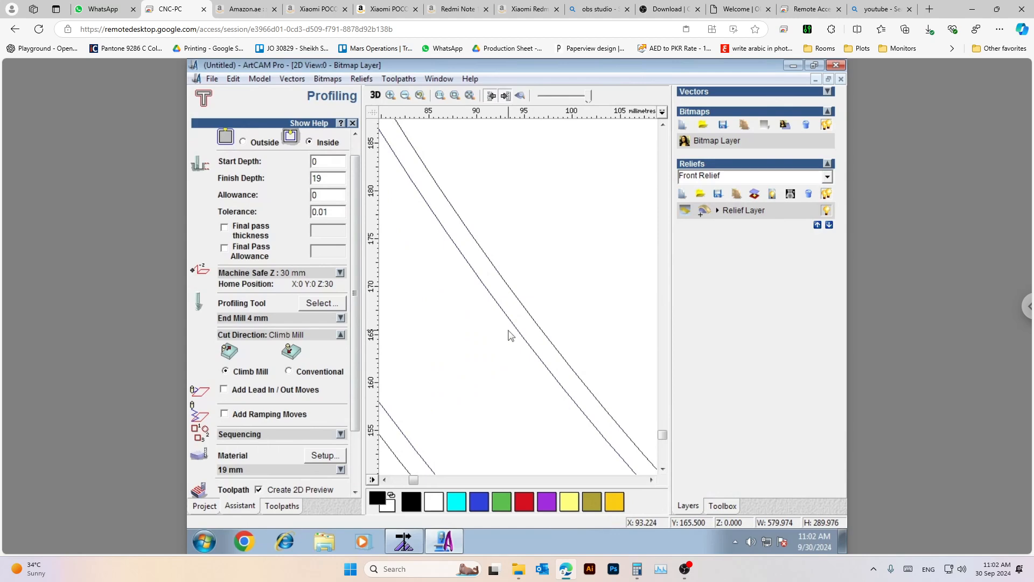
pyautogui.scroll(-4, 545, 348)
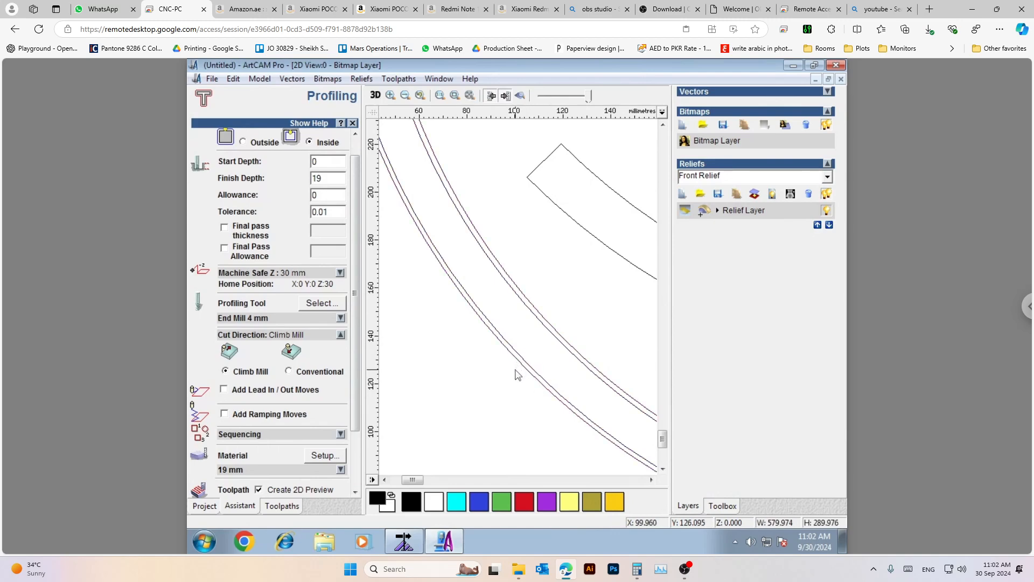
pyautogui.click(535, 381)
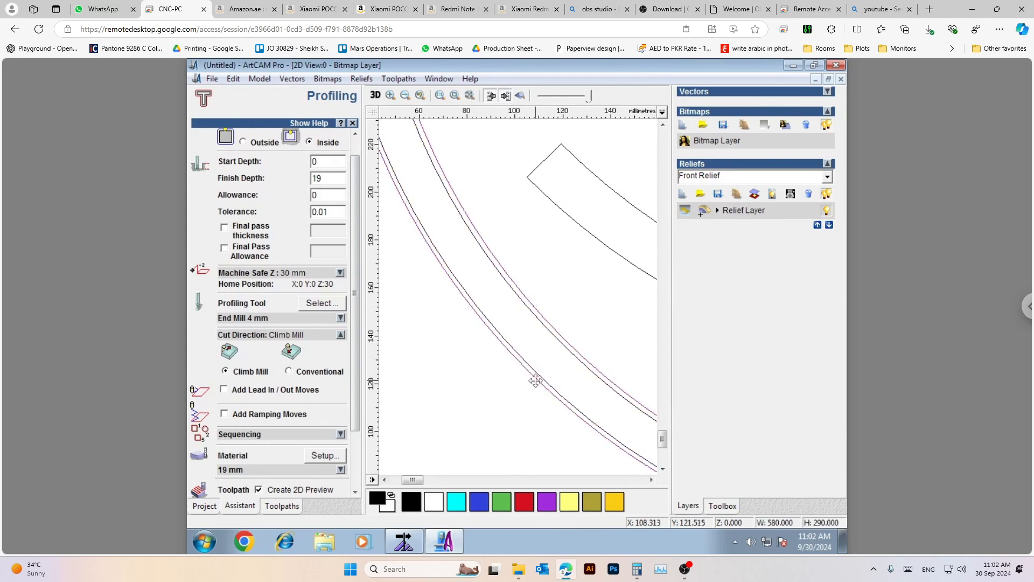
pyautogui.click(466, 294)
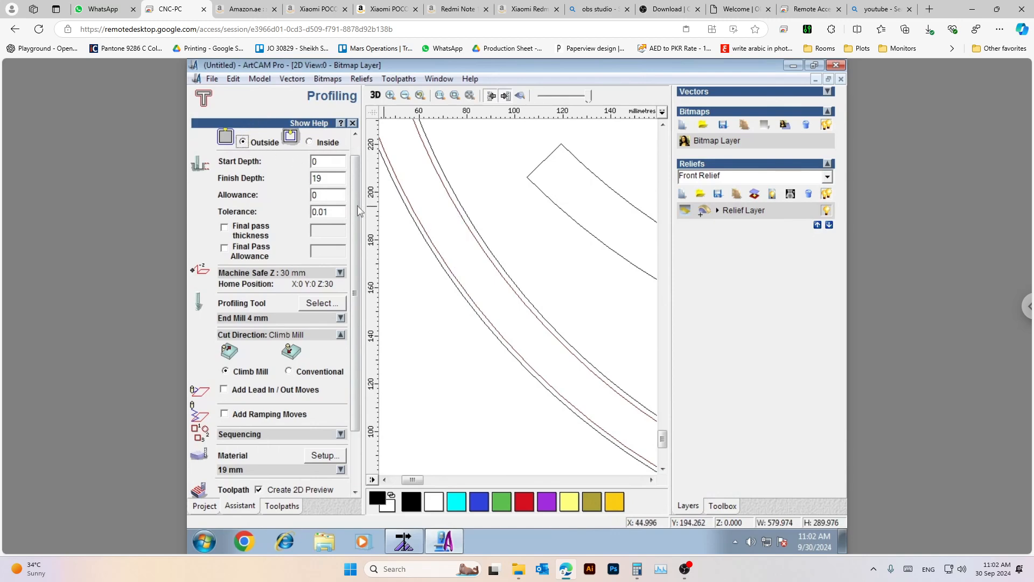
# Switch the profile side to Outside and recalculate toolpath 1 for the lower-left arc
pyautogui.moveTo(357, 205); pyautogui.dragTo(377, 396)
pyautogui.click(322, 454)
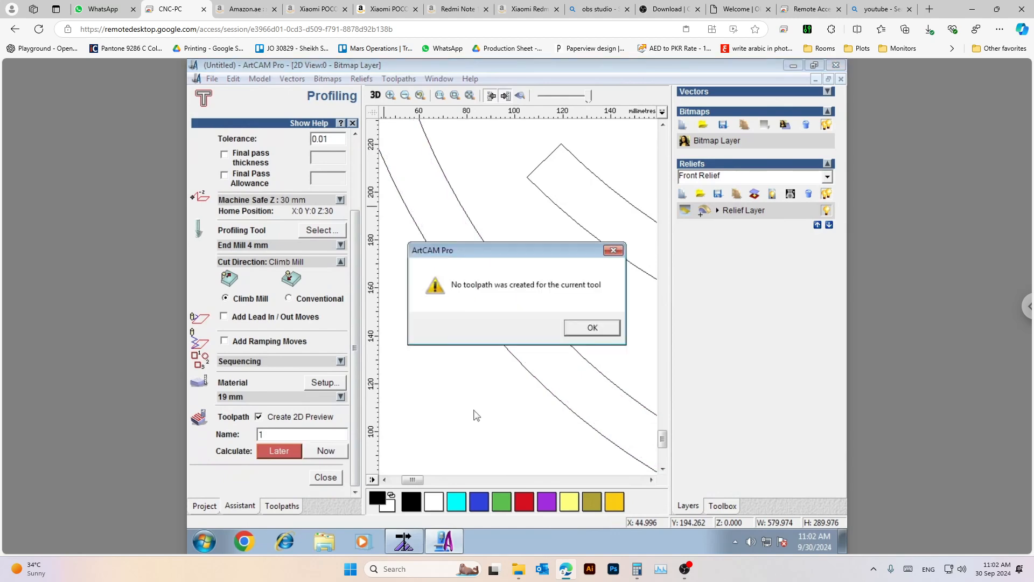
pyautogui.click(583, 331)
pyautogui.click(326, 451)
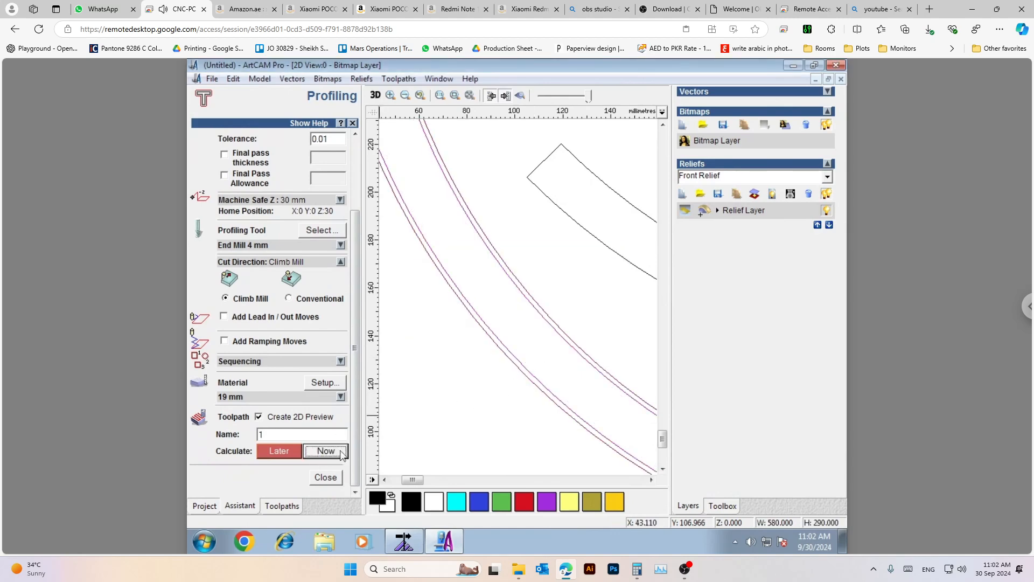
# Name the toolpath 2 and calculate the outside profile for the large left-column arc near Y 1500
pyautogui.scroll(-3, 625, 325)
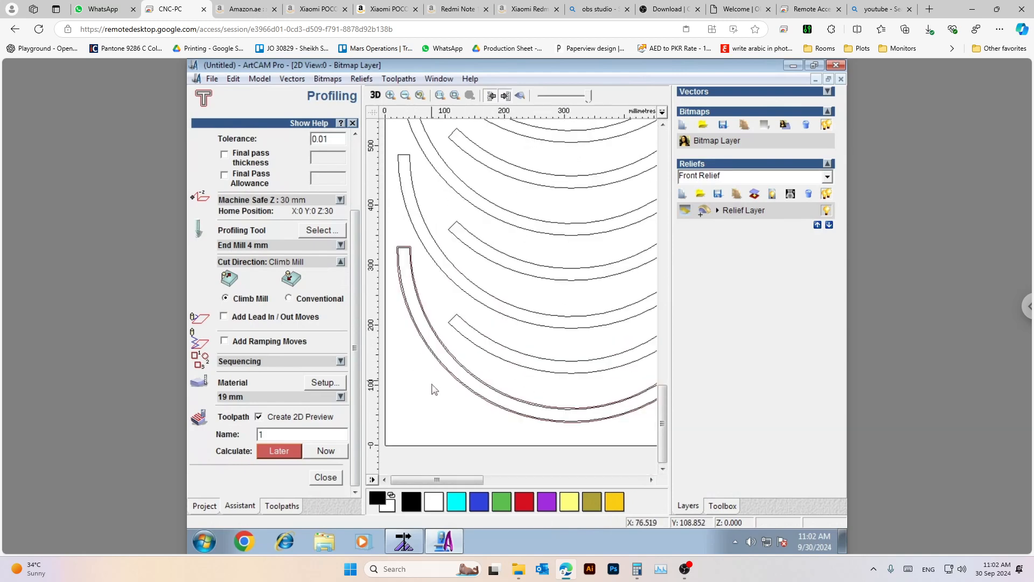
pyautogui.scroll(-2, 431, 394)
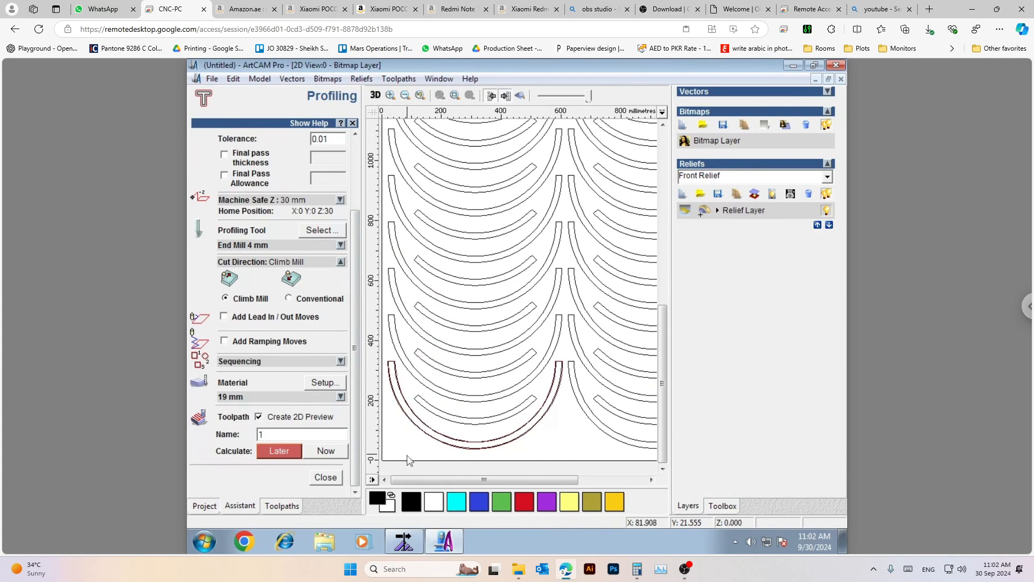
pyautogui.scroll(2, 474, 436)
pyautogui.scroll(-1, 488, 401)
pyautogui.scroll(-1, 451, 302)
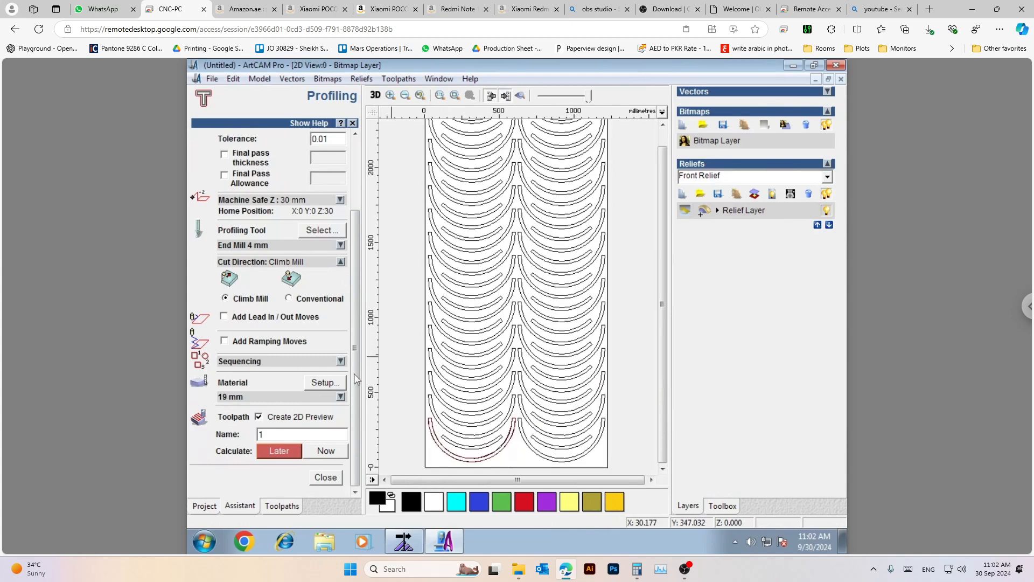
pyautogui.click(464, 250)
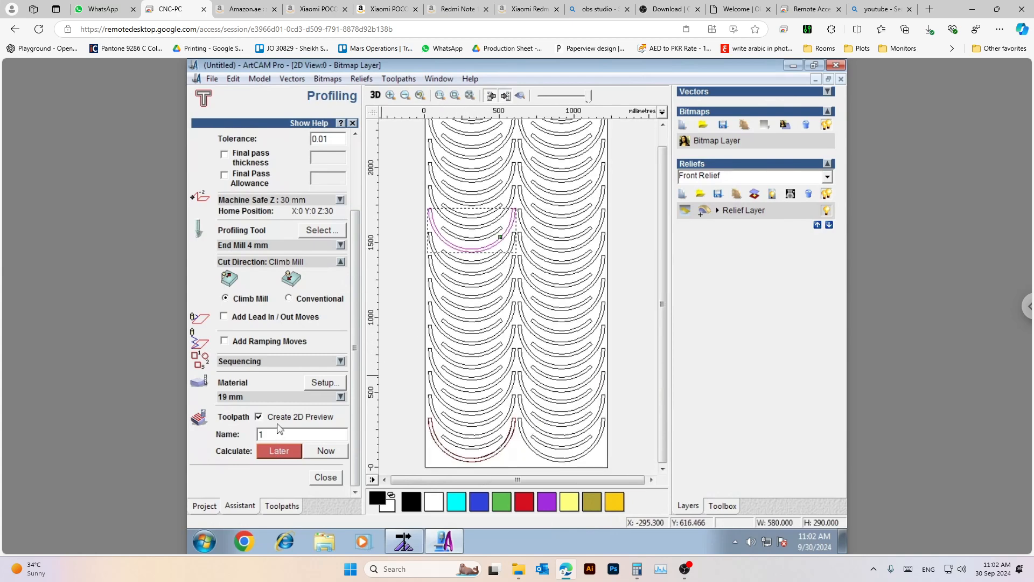
pyautogui.write('2')
pyautogui.click(314, 453)
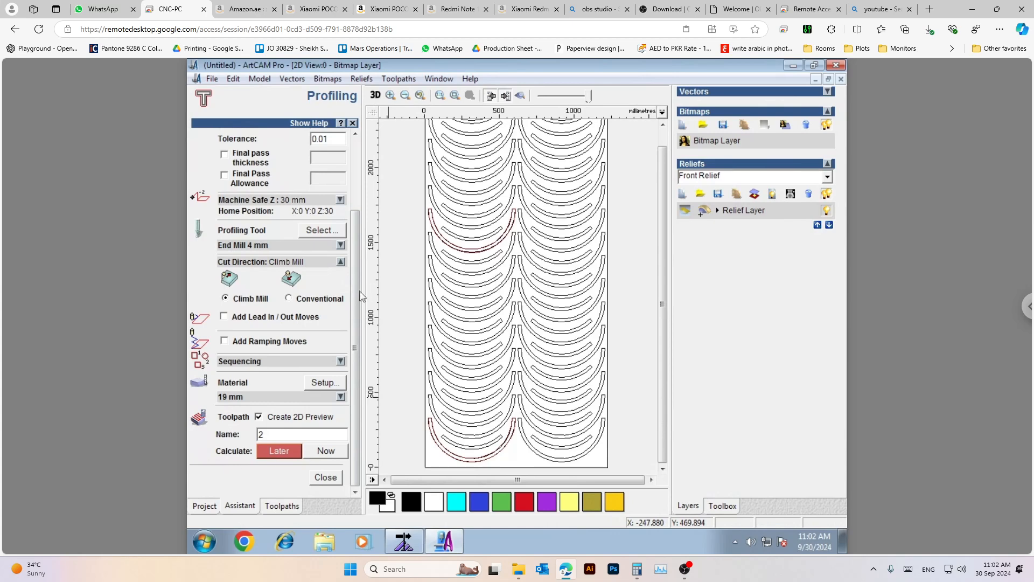
# Review the list of calculated toolpaths and select both left-column arc previews to see which entry each belongs to
pyautogui.moveTo(354, 291); pyautogui.dragTo(346, 336)
pyautogui.click(272, 507)
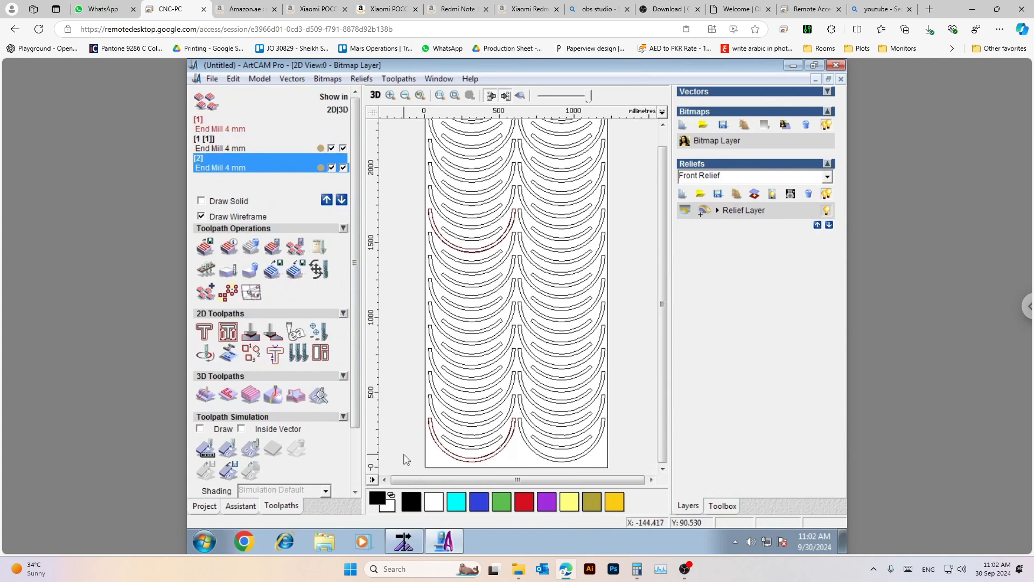
pyautogui.click(437, 450)
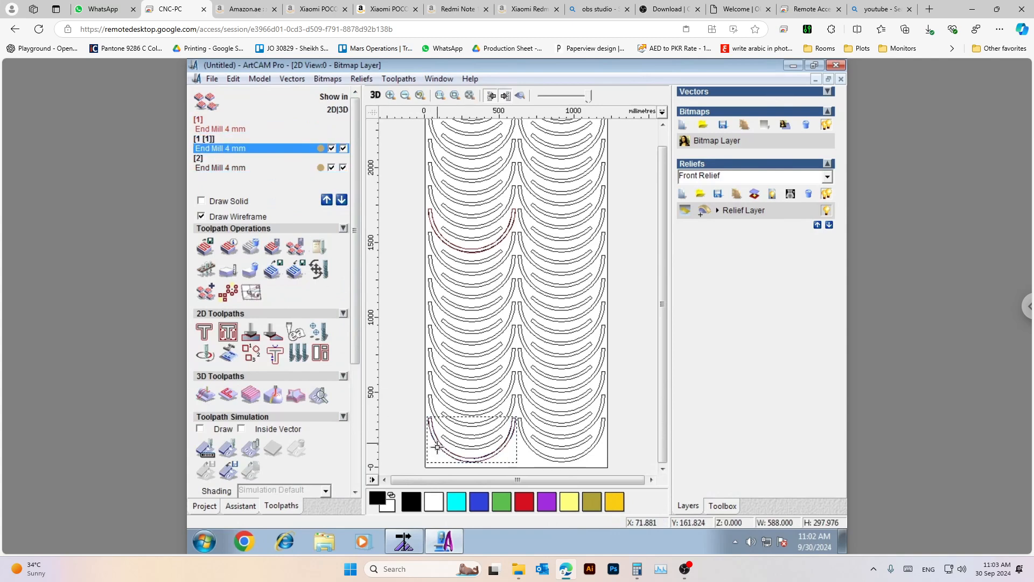
pyautogui.click(467, 250)
# Name the toolpath 3 and calculate the outside profile for the large right-column arc near Y 1000
pyautogui.click(558, 322)
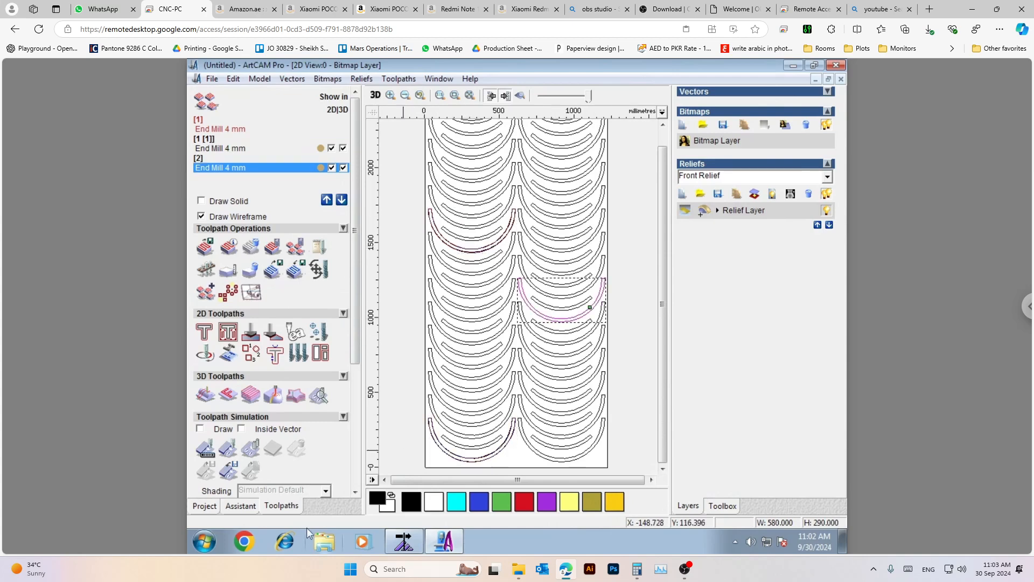
pyautogui.click(246, 508)
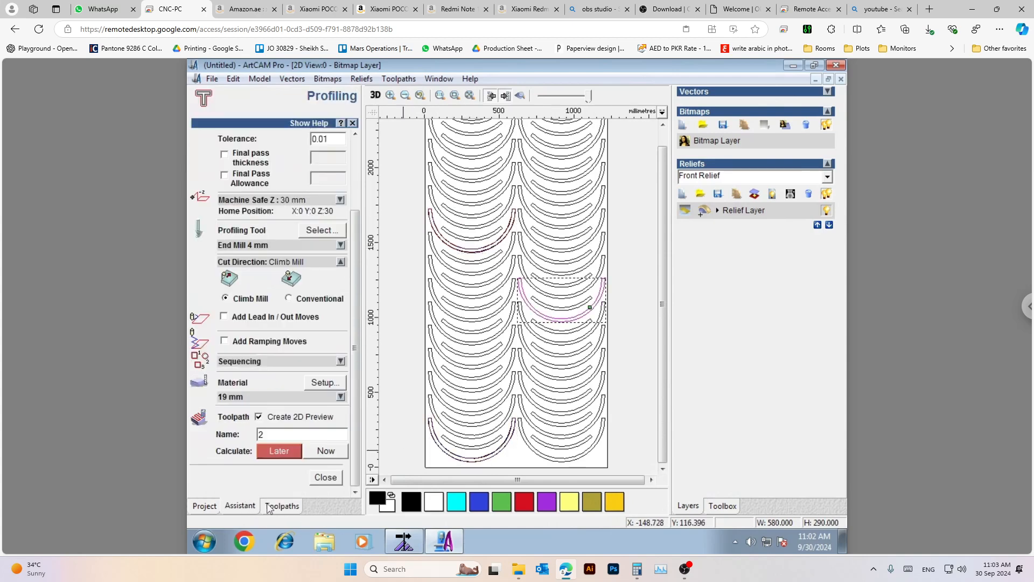
pyautogui.write('3')
pyautogui.click(323, 451)
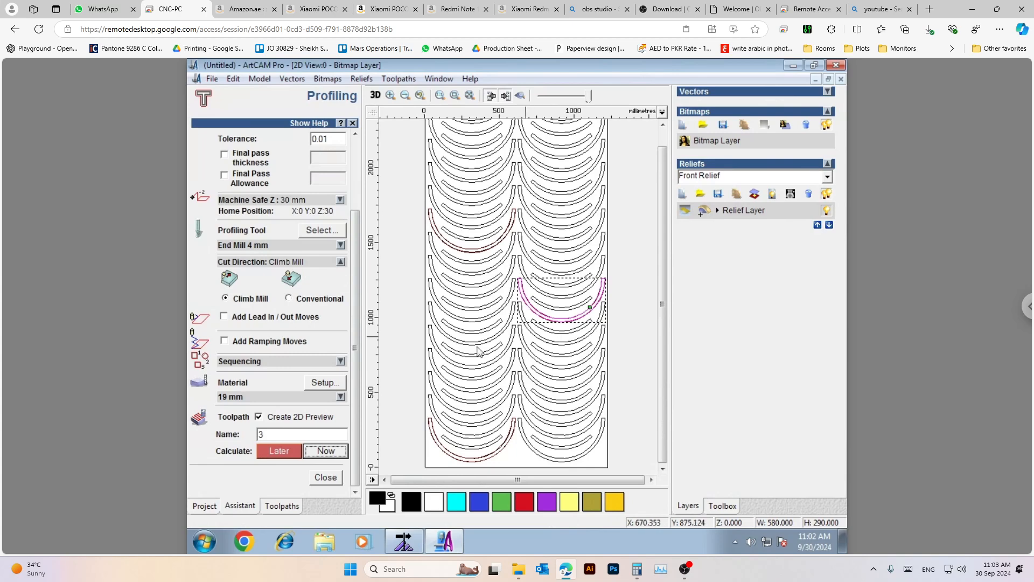
# Select all the arc vectors on the sheet and calculate outside profile toolpath 3 for them
pyautogui.click(497, 402)
pyautogui.scroll(1, 531, 379)
pyautogui.scroll(-2, 478, 453)
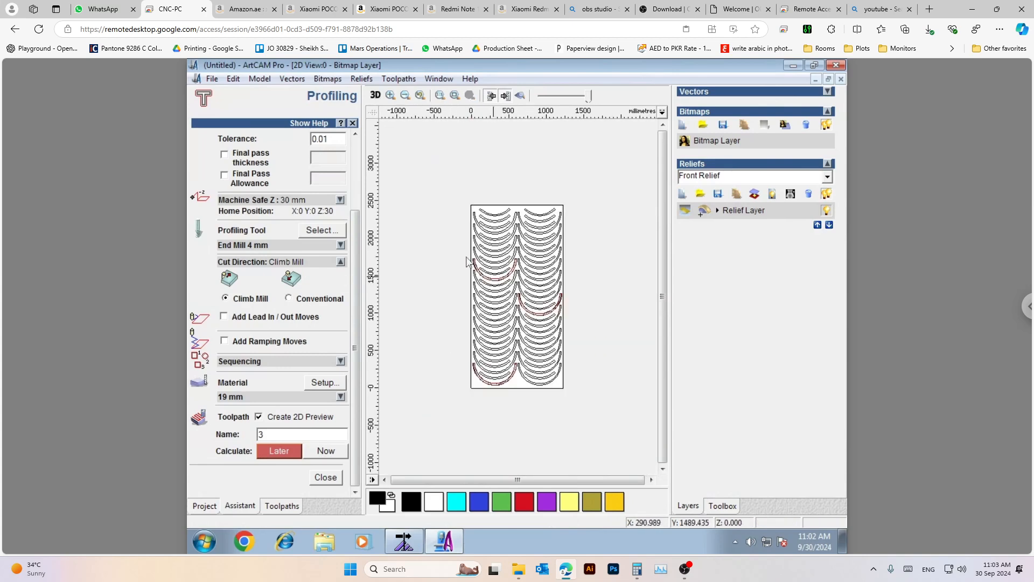
pyautogui.moveTo(428, 169); pyautogui.dragTo(592, 435)
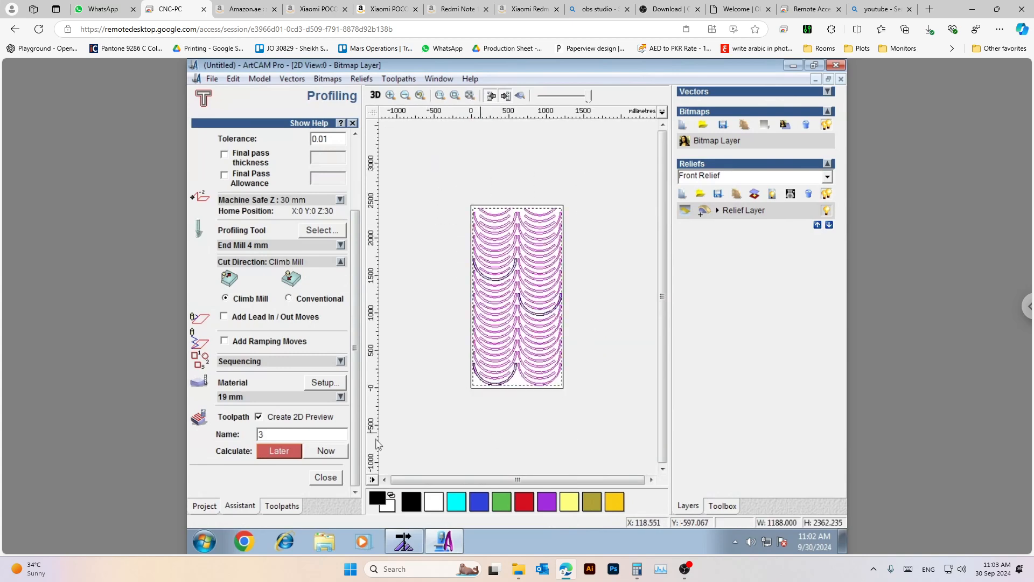
pyautogui.click(326, 452)
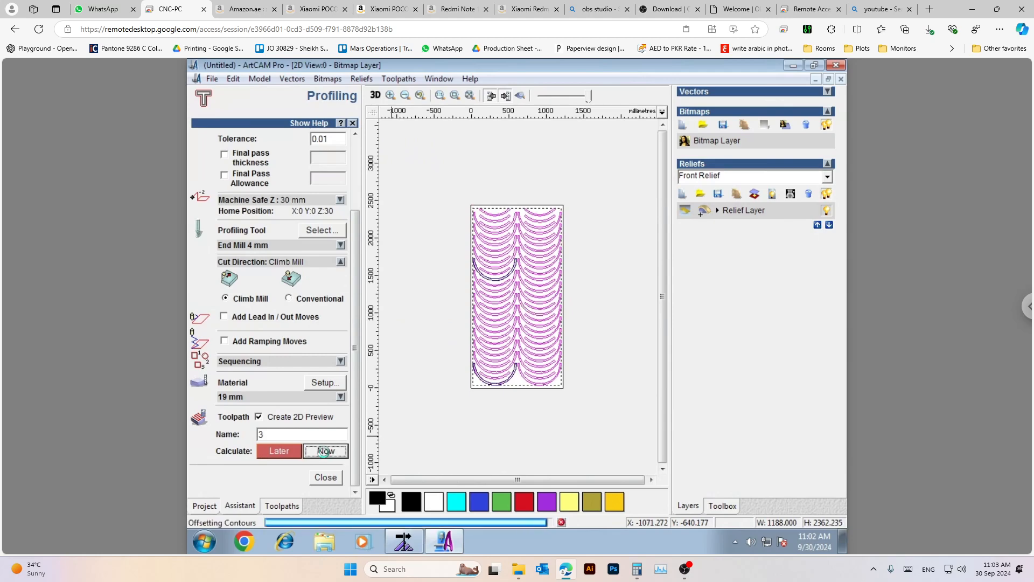
# Examine the toolpath previews over the whole sheet and the overlapping lines around the lower-left arc
pyautogui.scroll(1, 441, 342)
pyautogui.scroll(-1, 440, 337)
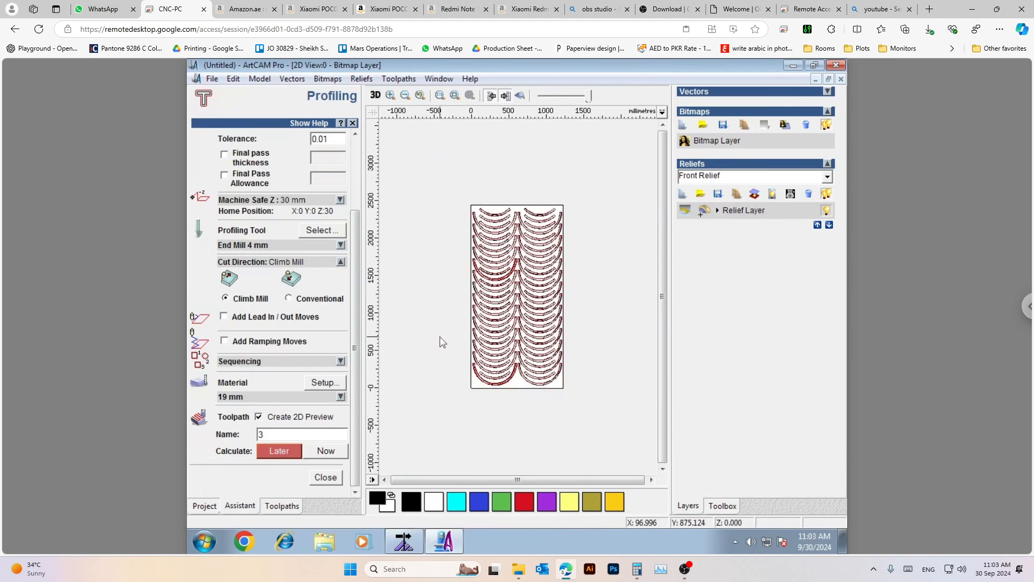
pyautogui.scroll(1, 500, 342)
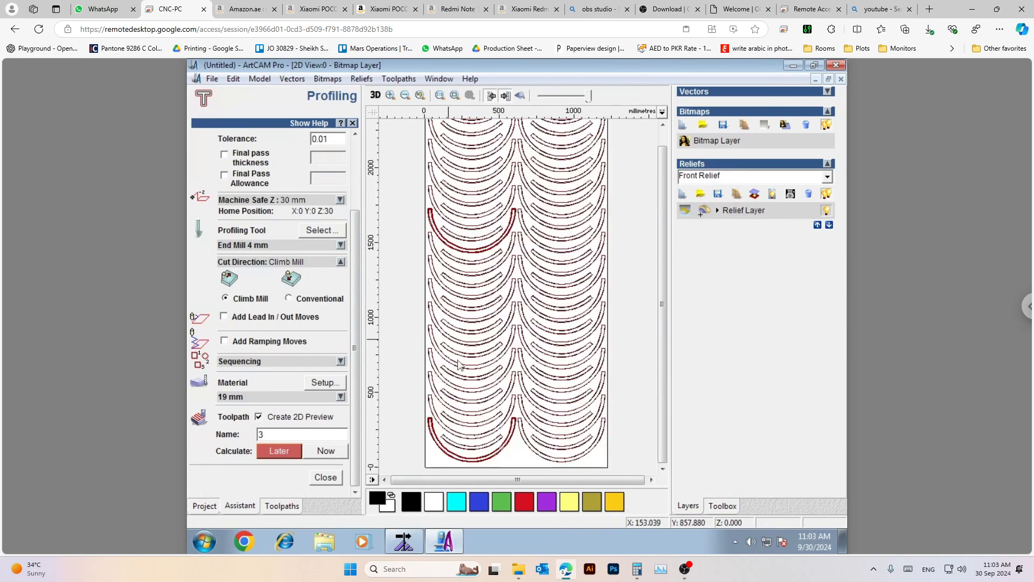
pyautogui.scroll(-1, 474, 395)
pyautogui.scroll(1, 534, 241)
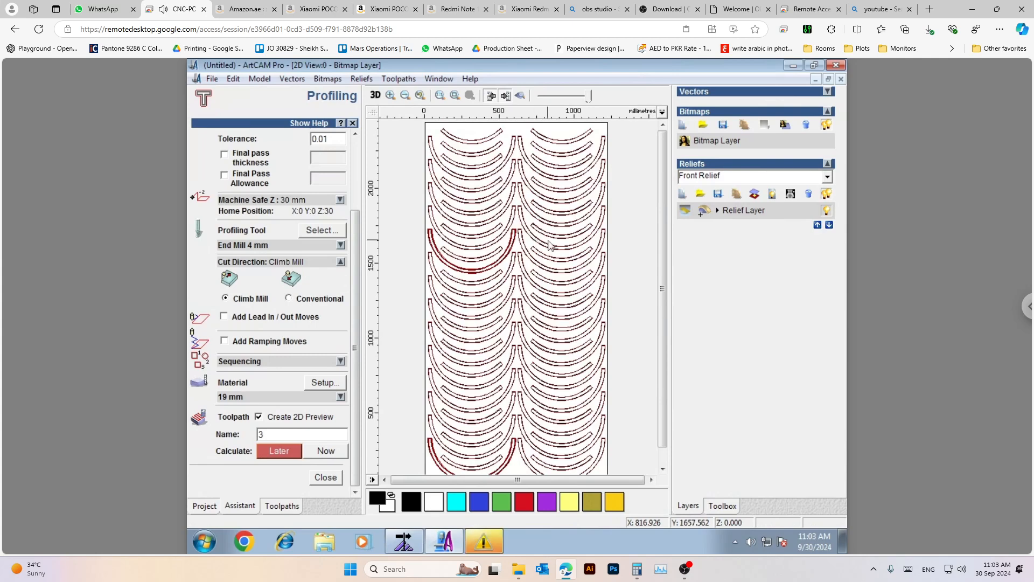
pyautogui.scroll(-1, 548, 244)
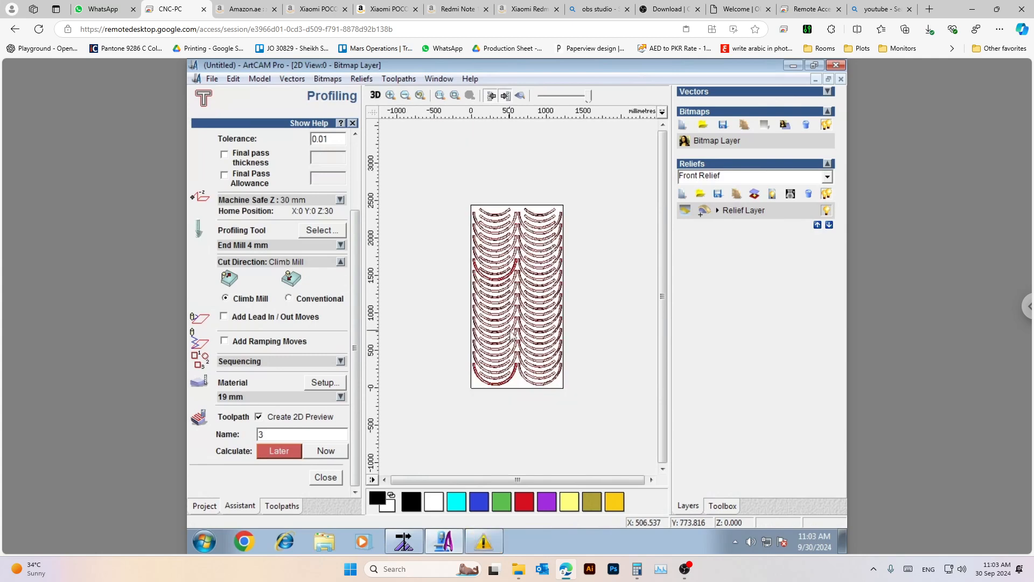
pyautogui.scroll(1, 488, 311)
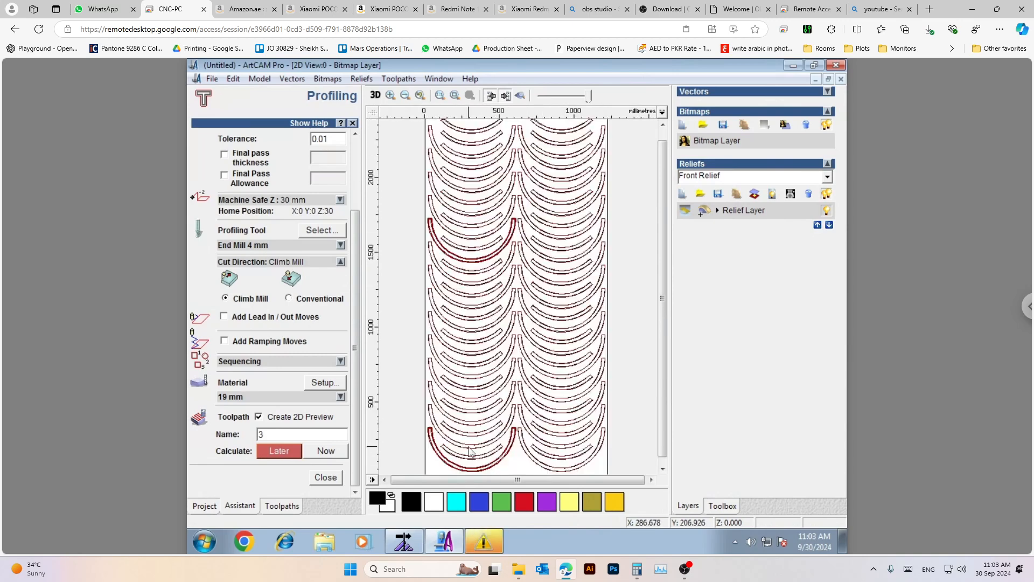
pyautogui.scroll(4, 415, 435)
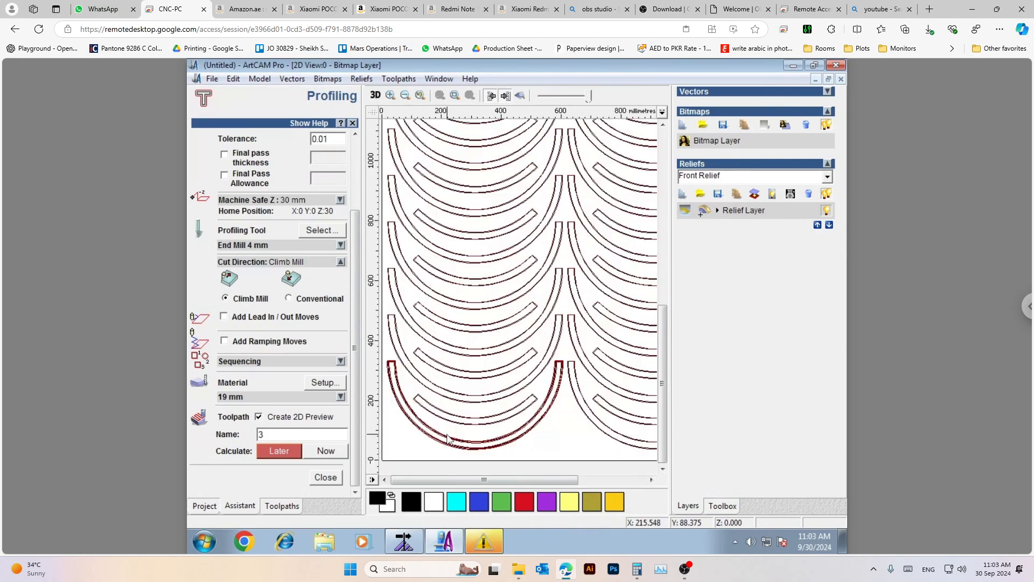
pyautogui.scroll(-2, 445, 345)
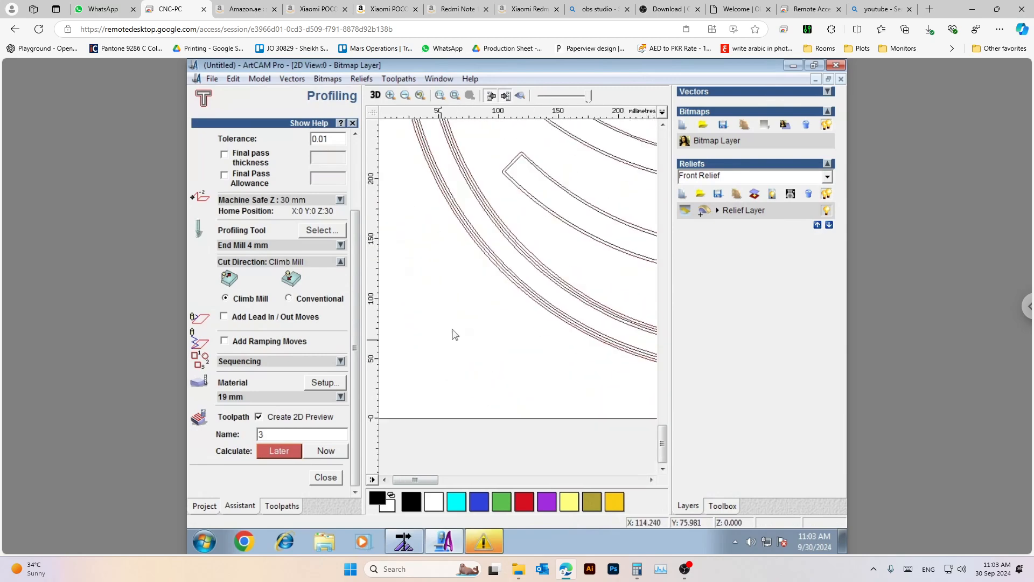
# Delete the locked toolpath preview vectors covering all the arcs on the sheet
pyautogui.scroll(2, 456, 335)
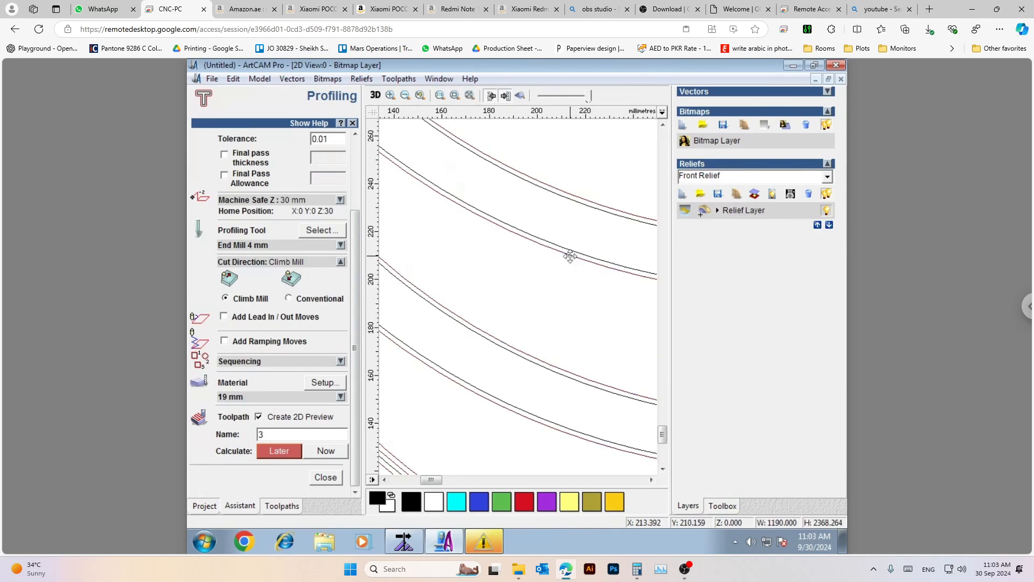
pyautogui.press('Delete')
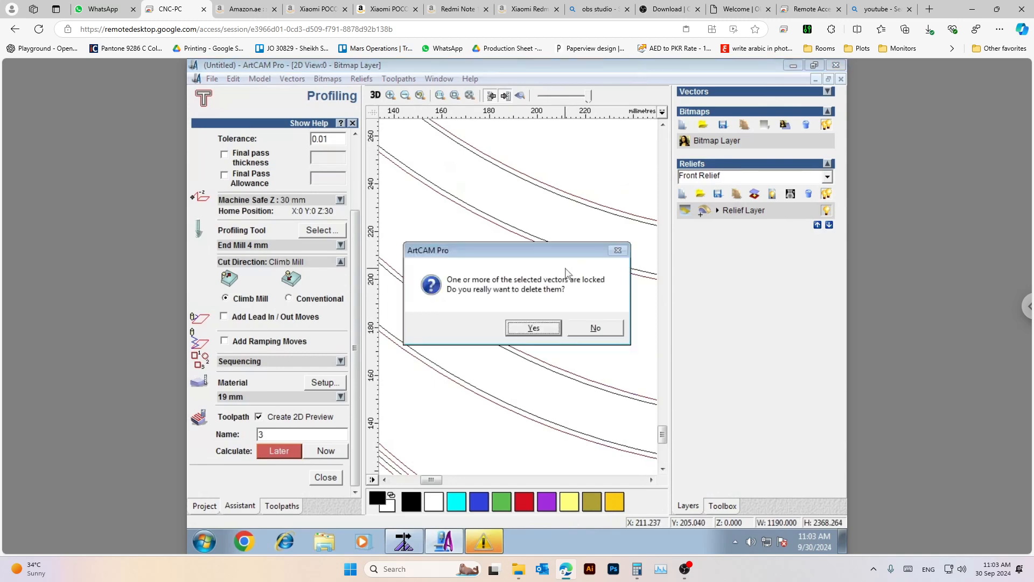
pyautogui.press('Return')
pyautogui.press('Return')
pyautogui.scroll(-5, 565, 273)
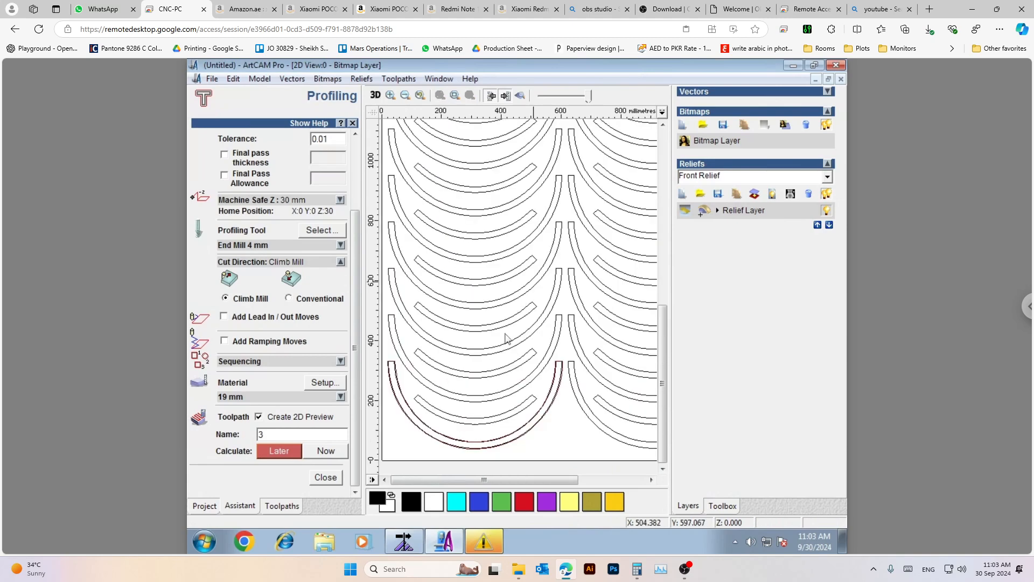
pyautogui.scroll(4, 501, 359)
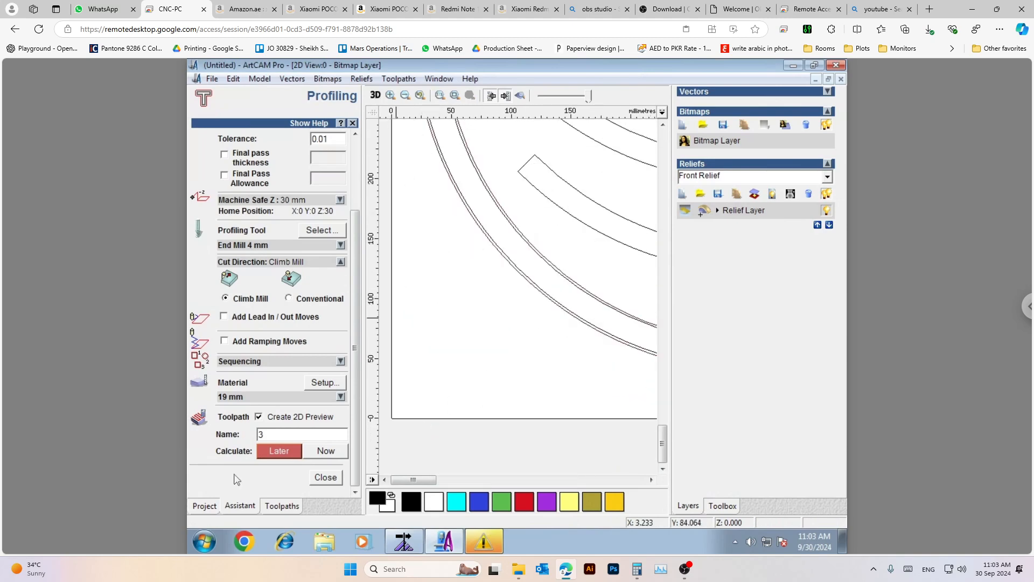
pyautogui.click(543, 299)
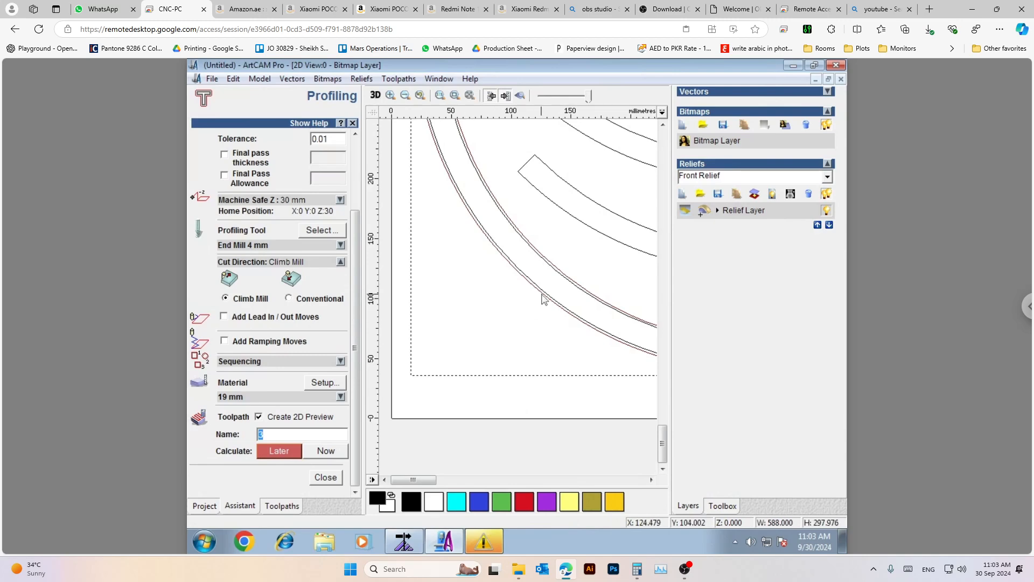
pyautogui.press('Delete')
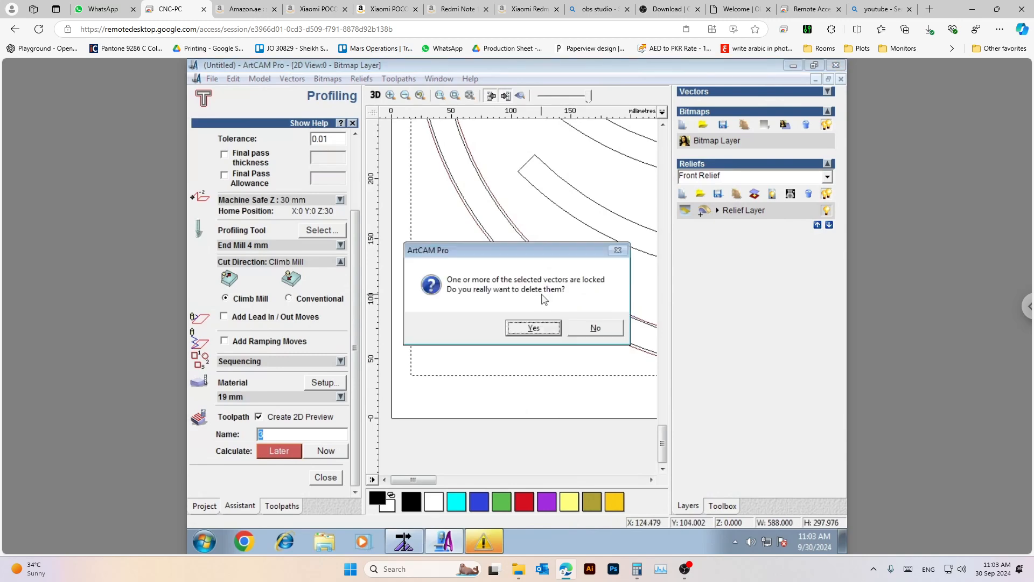
pyautogui.click(583, 334)
# Check the remaining toolpath previews on the lower-left arc and the left-column arc near Y 1500 by selecting them
pyautogui.scroll(-5, 456, 342)
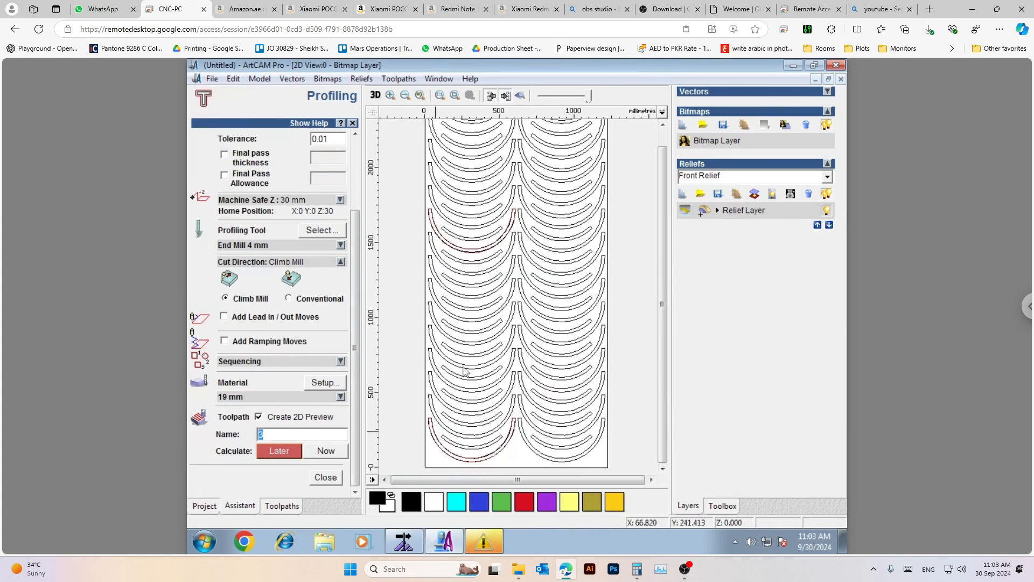
pyautogui.click(446, 460)
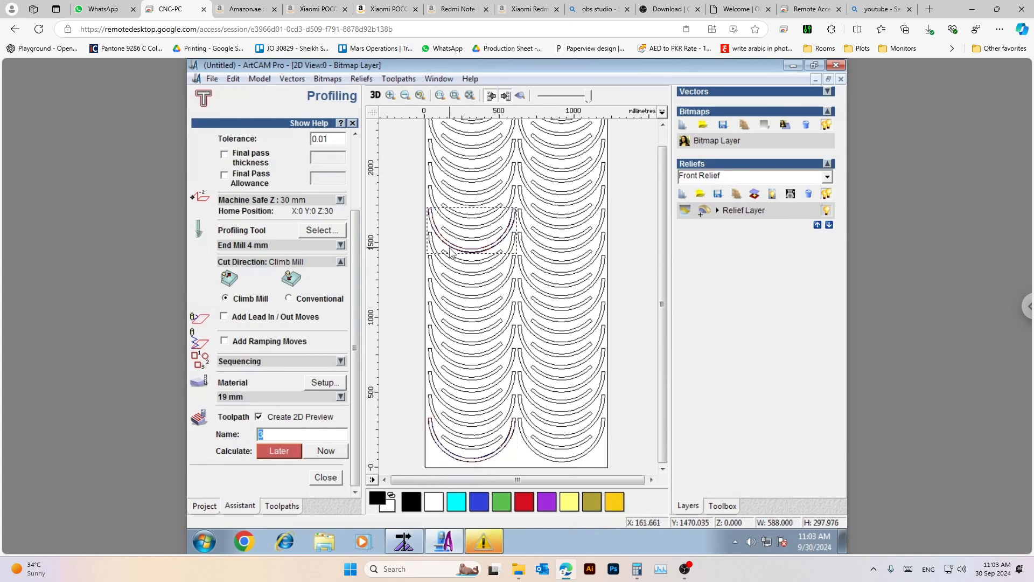
pyautogui.click(413, 261)
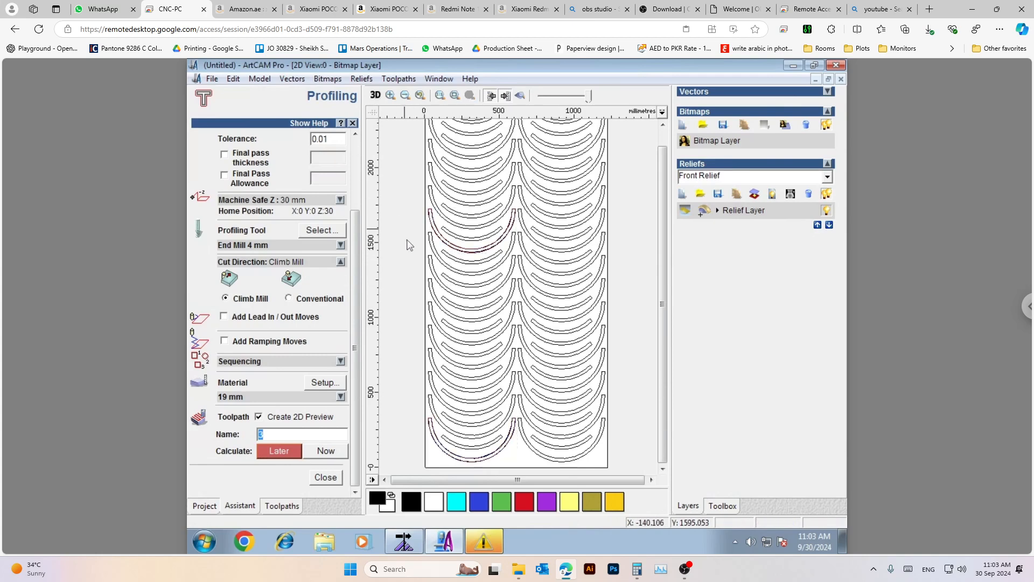
# Examine the arc vector and its toolpath preview up close at the sheet's lower-left corner
pyautogui.scroll(2, 452, 468)
pyautogui.scroll(2, 450, 441)
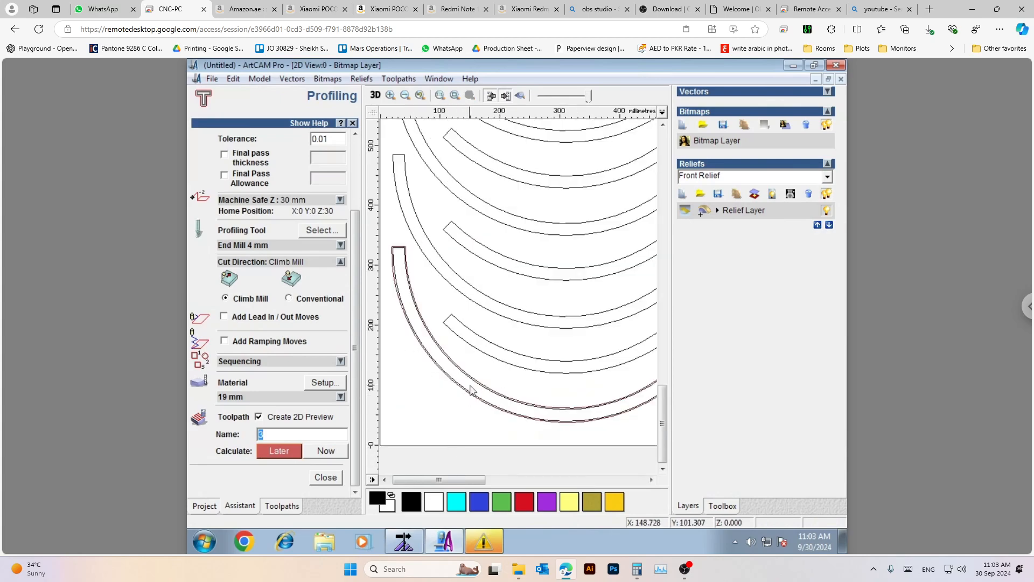
pyautogui.scroll(3, 485, 378)
pyautogui.scroll(-1, 509, 321)
pyautogui.scroll(1, 539, 283)
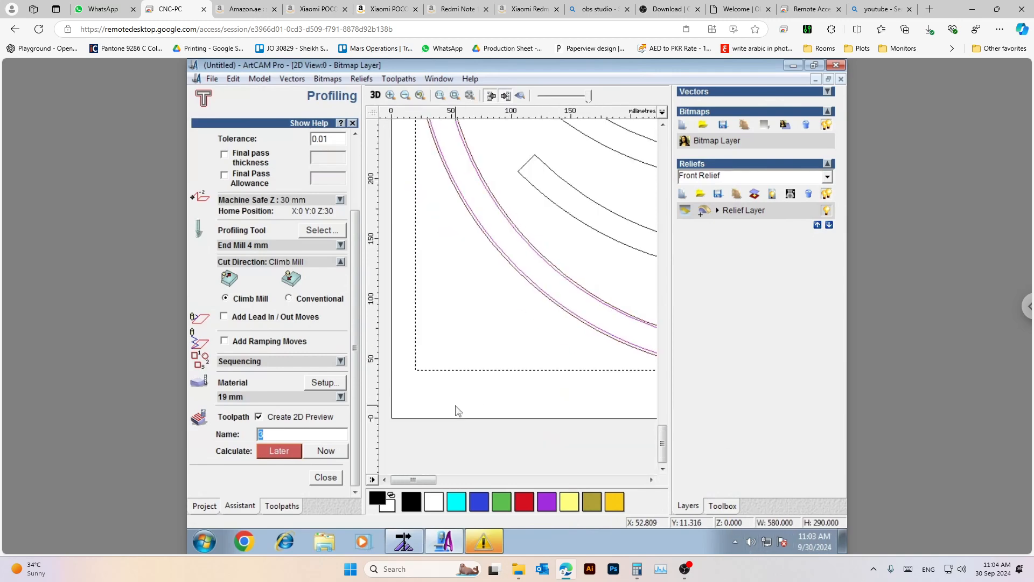
pyautogui.scroll(-2, 458, 410)
pyautogui.scroll(-2, 446, 415)
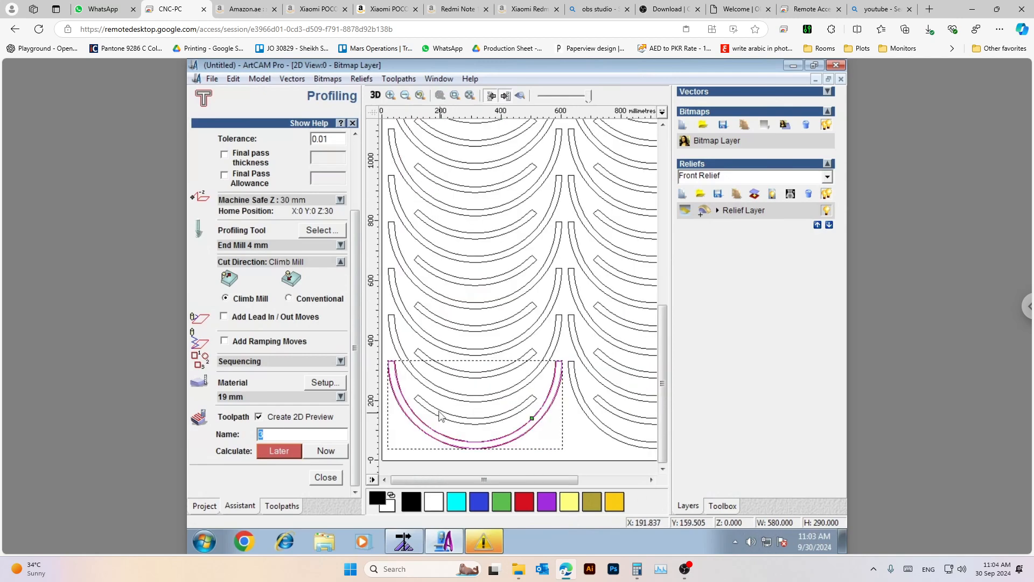
# Start saving toolpaths and add both calculated toolpaths, 1 [1] and 2 with End Mill 4 mm, to the single output file
pyautogui.click(398, 79)
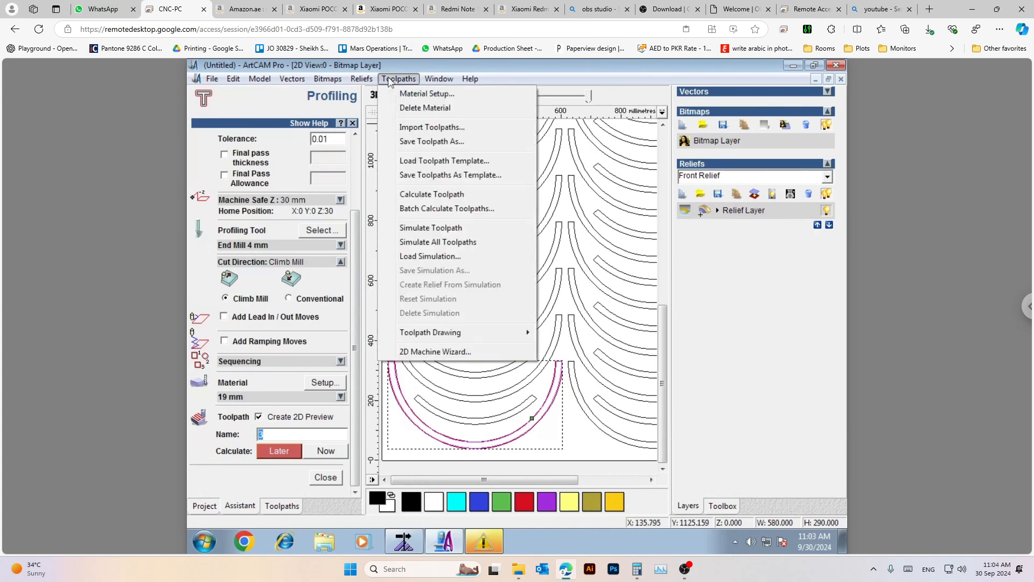
pyautogui.click(431, 141)
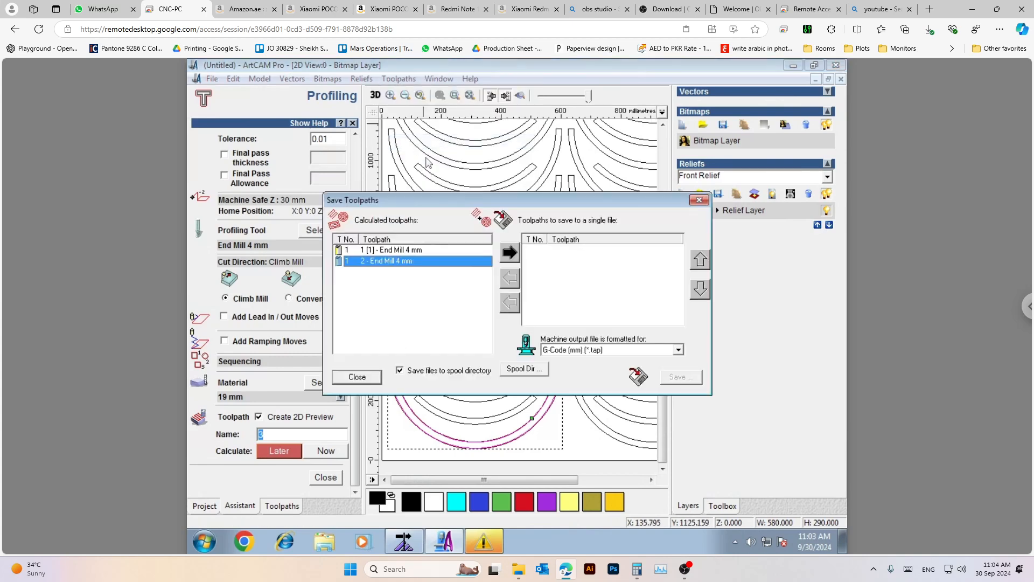
pyautogui.moveTo(397, 282); pyautogui.dragTo(361, 277)
pyautogui.click(357, 253)
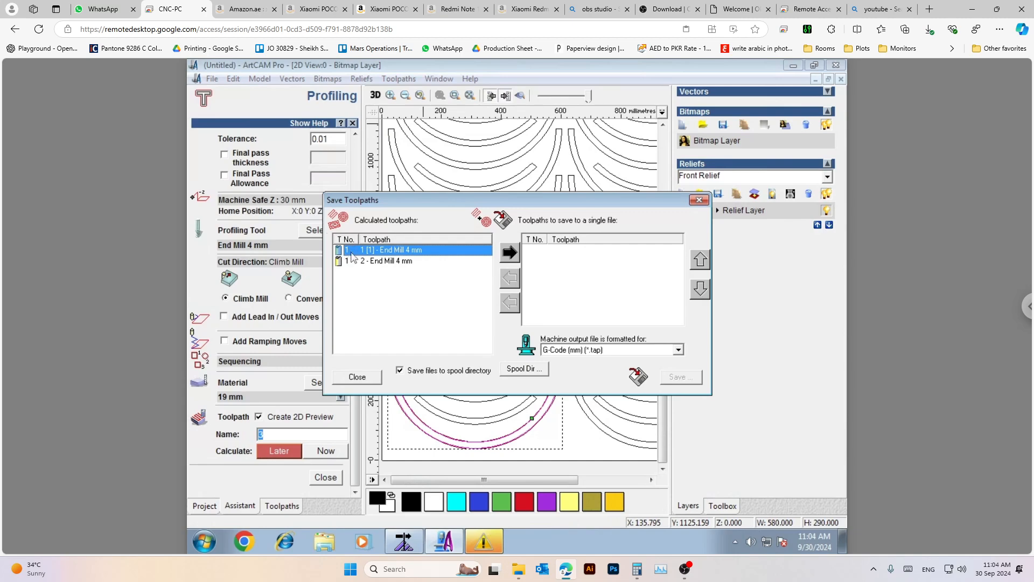
pyautogui.click(365, 263)
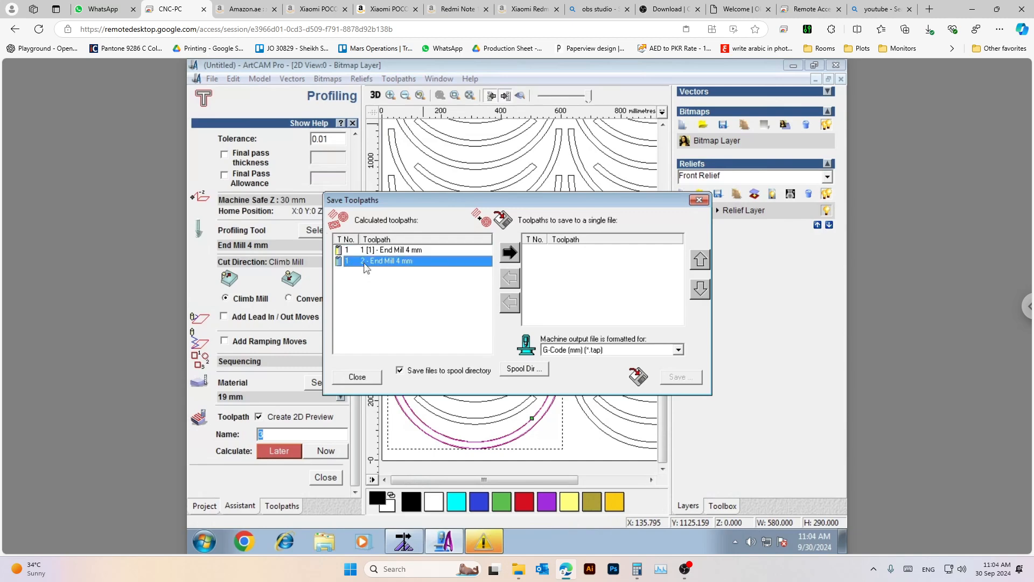
pyautogui.click(361, 251)
pyautogui.click(363, 261)
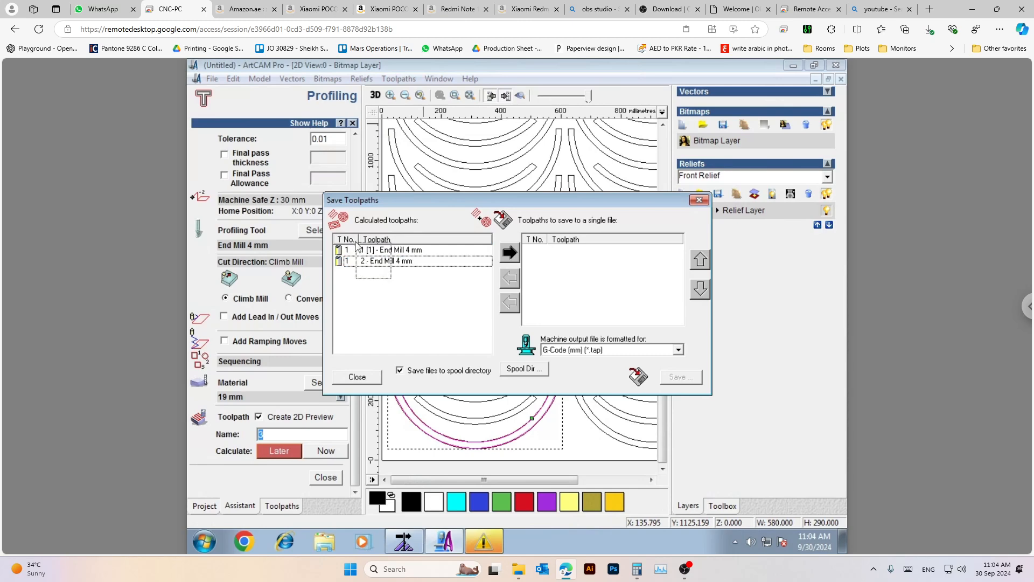
pyautogui.keyDown('shift'); pyautogui.click(378, 250); pyautogui.keyUp('shift')
pyautogui.click(510, 253)
pyautogui.click(588, 295)
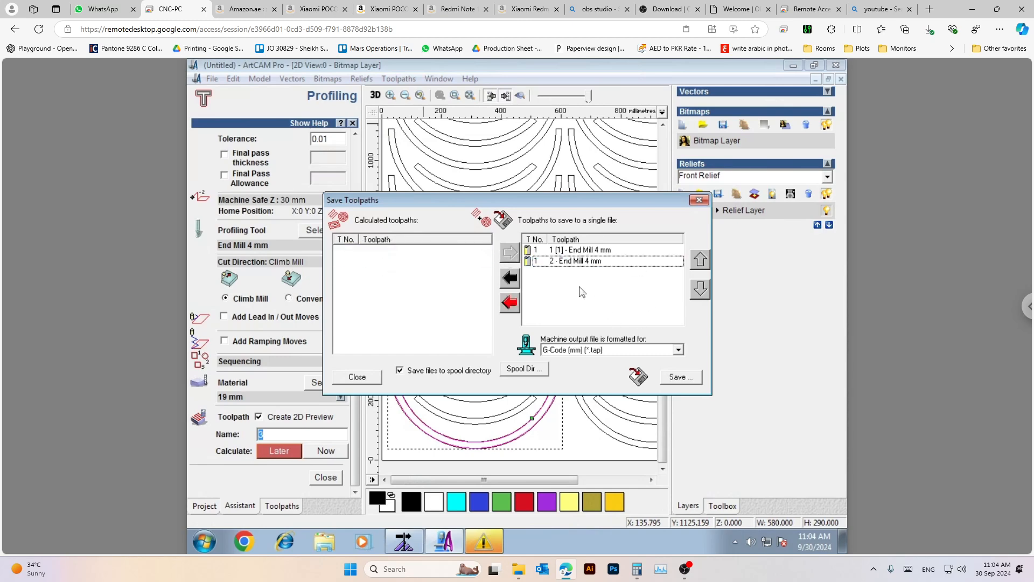
# Try placing toolpath 2 ahead of toolpath 1 [1] in the cutting order of the output file
pyautogui.click(560, 251)
pyautogui.moveTo(528, 202); pyautogui.dragTo(637, 189)
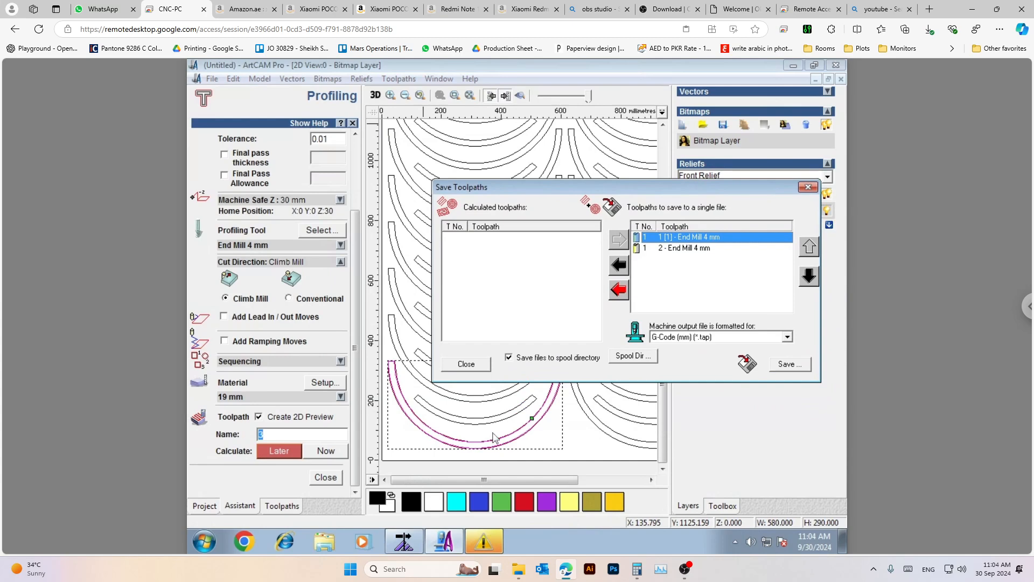
pyautogui.moveTo(585, 188)
pyautogui.mouseDown()
pyautogui.moveTo(571, 178)
pyautogui.moveTo(583, 181)
pyautogui.mouseUp()
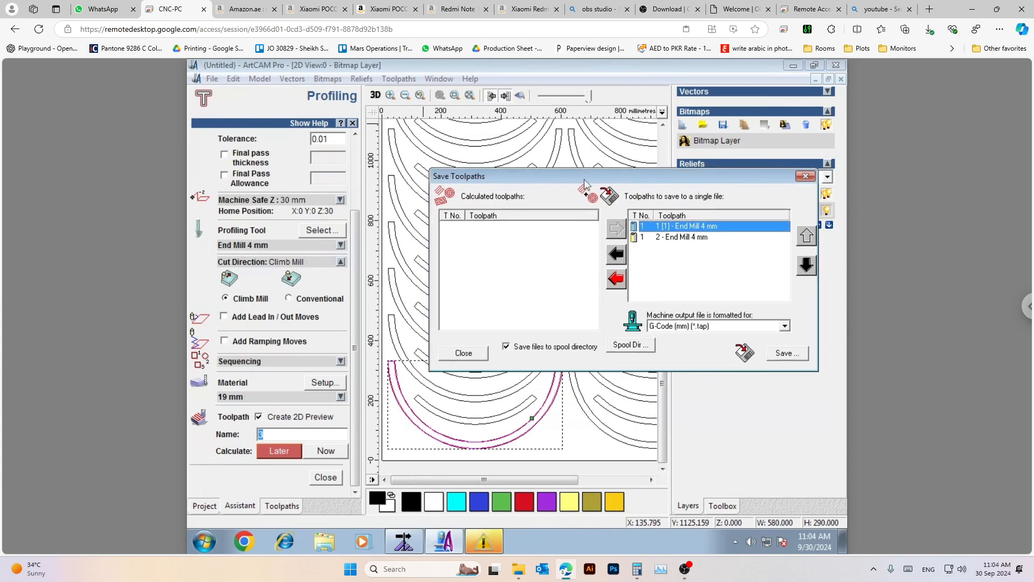
pyautogui.click(676, 237)
pyautogui.click(807, 236)
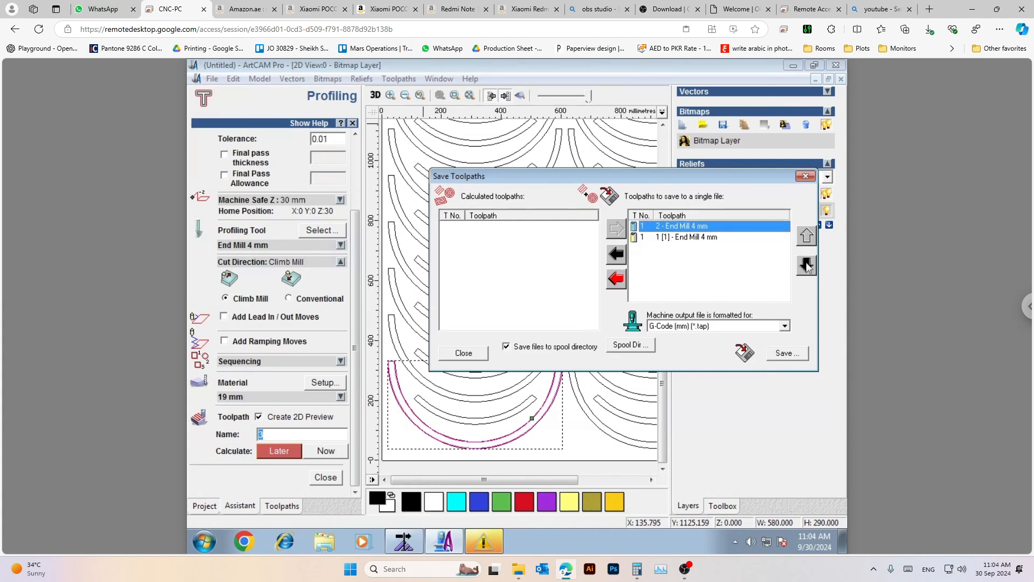
pyautogui.click(806, 264)
pyautogui.click(807, 237)
pyautogui.moveTo(557, 173); pyautogui.dragTo(559, 175)
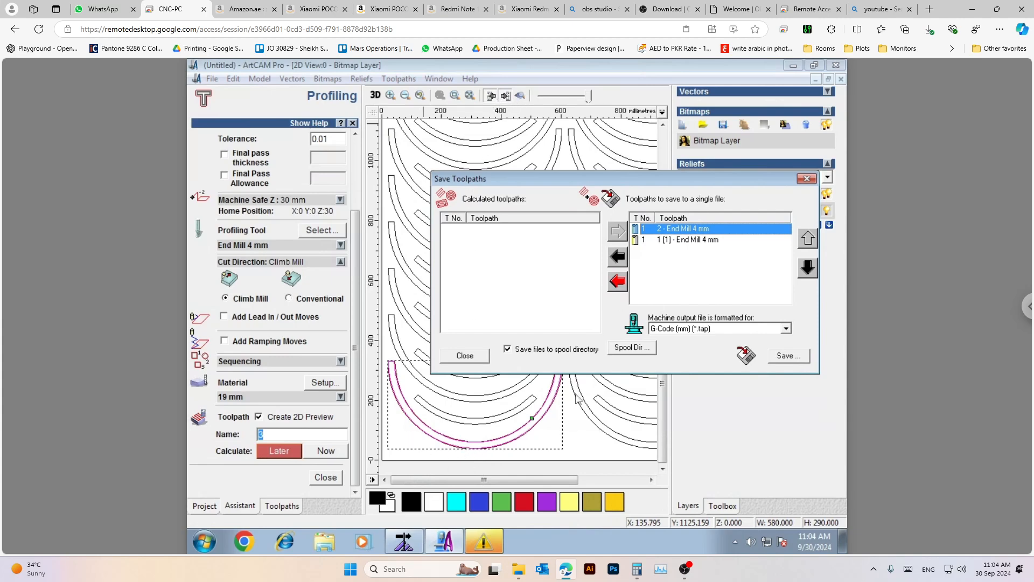
# Restore the cutting order so that toolpath 1 [1] comes before toolpath 2
pyautogui.click(689, 240)
pyautogui.click(677, 232)
pyautogui.click(808, 267)
pyautogui.click(665, 230)
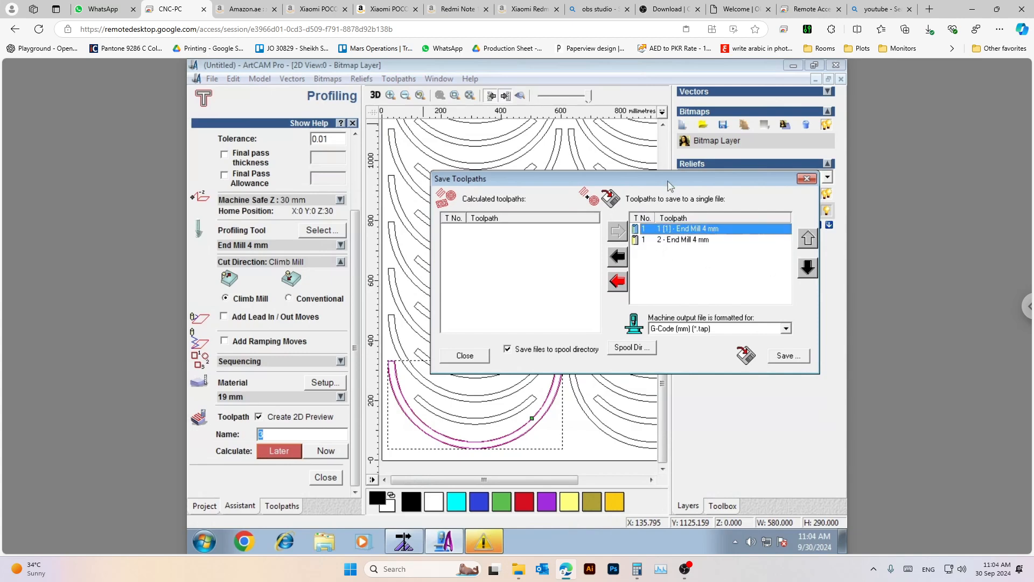
pyautogui.click(685, 242)
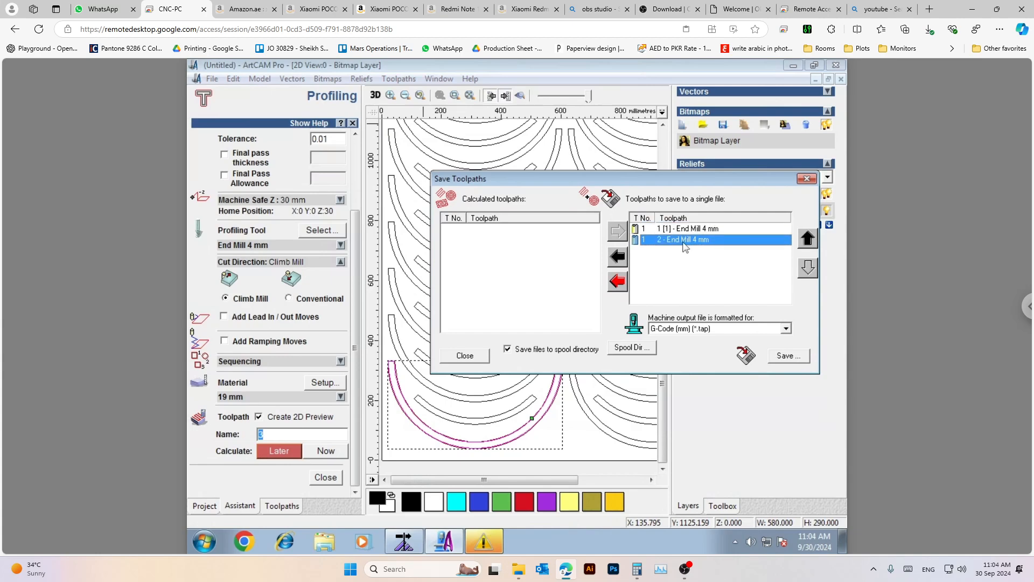
# Choose G-Code (mm) (*.tap) as the machine output format for the toolpath file
pyautogui.click(788, 330)
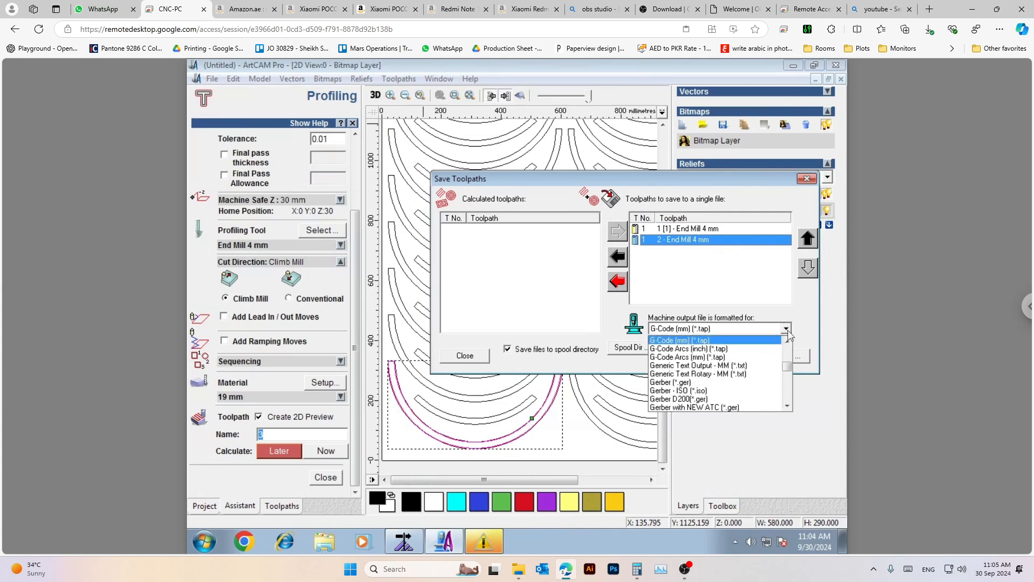
pyautogui.click(788, 331)
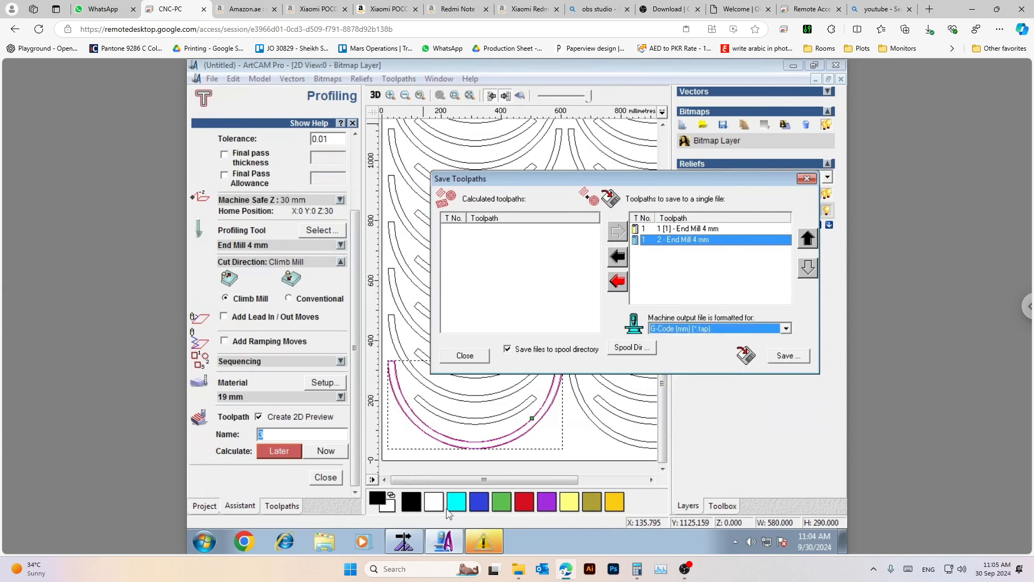
pyautogui.moveTo(405, 544)
pyautogui.click(705, 332)
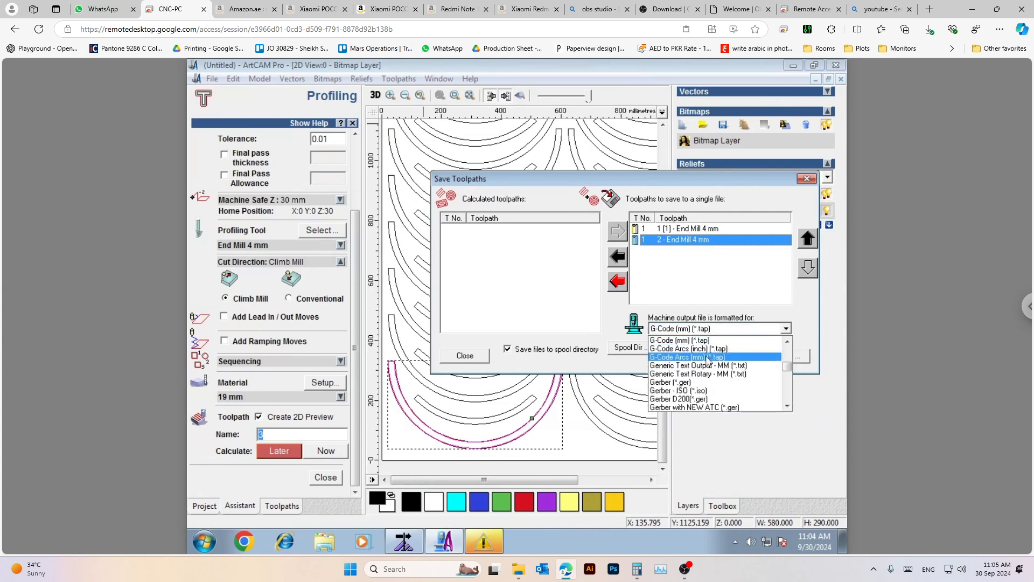
pyautogui.click(680, 342)
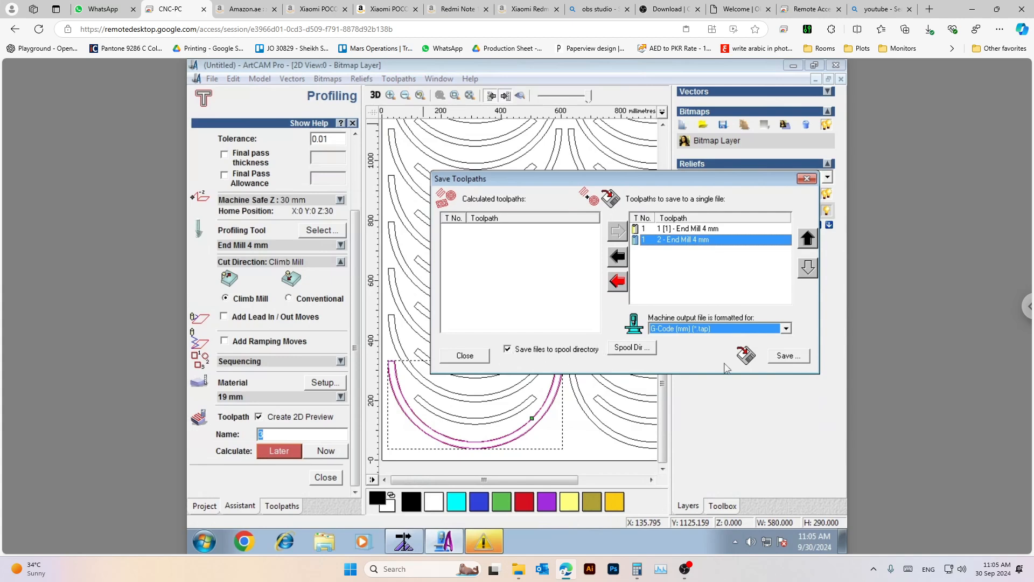
# Save the toolpaths to the Desktop as test 1 and close the toolpath saving dialog
pyautogui.click(787, 356)
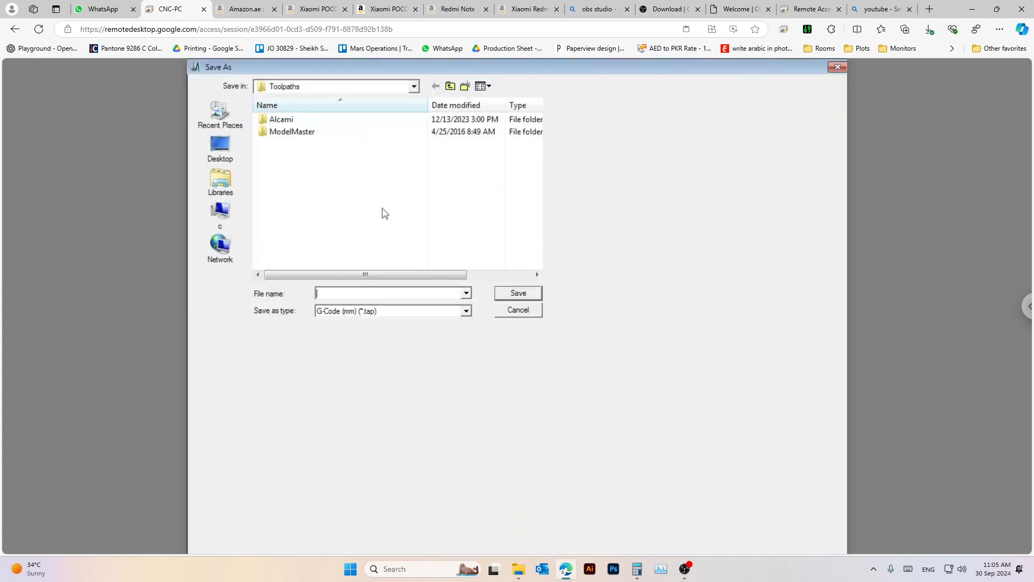
pyautogui.click(229, 159)
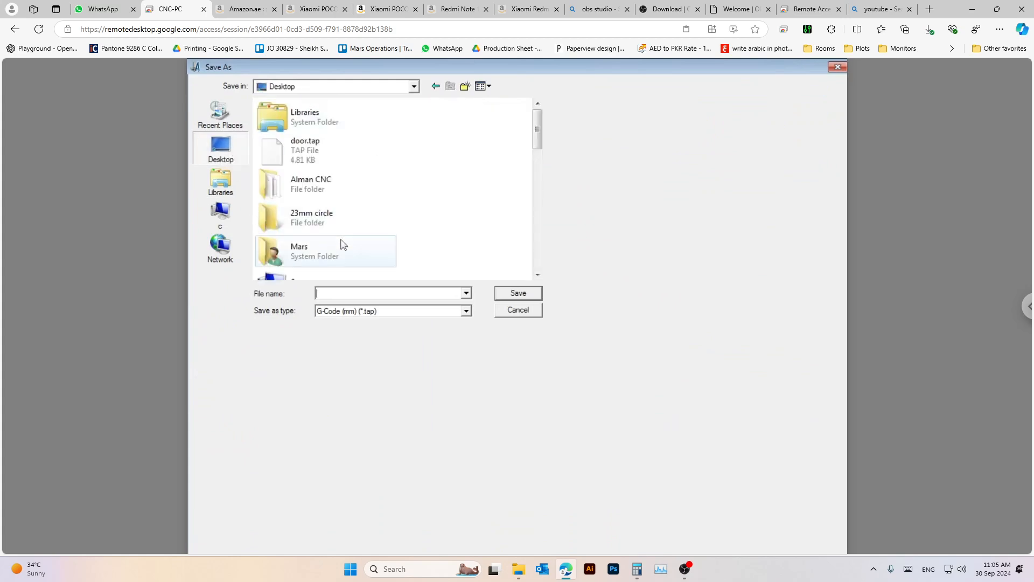
pyautogui.click(327, 291)
pyautogui.write('t')
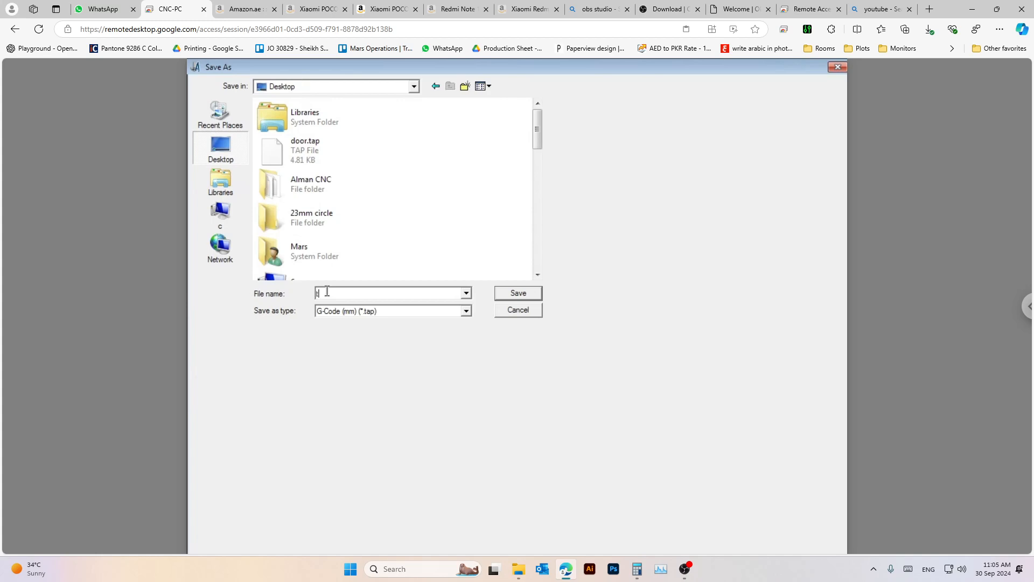
pyautogui.write('est 1')
pyautogui.click(497, 294)
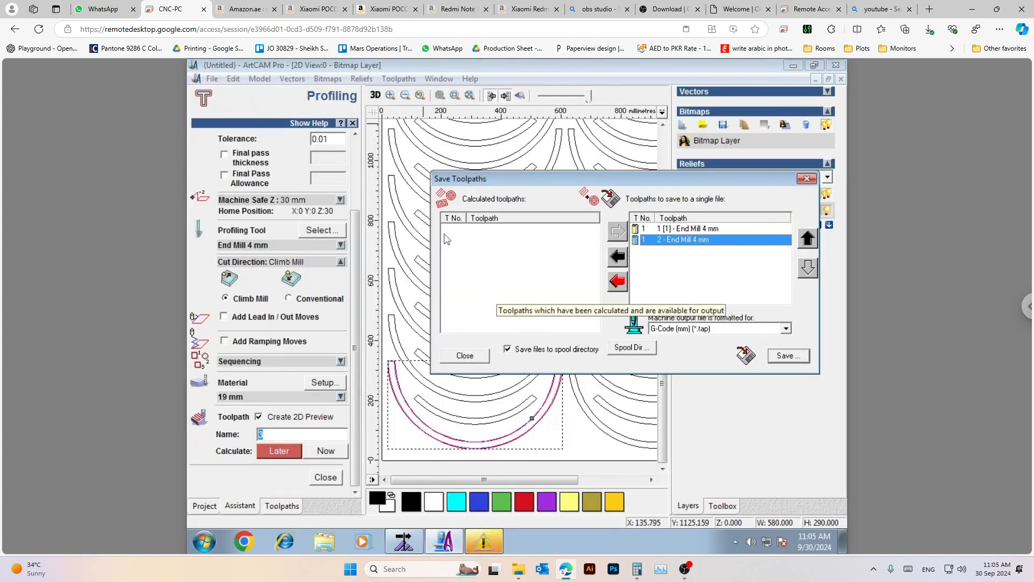
pyautogui.click(806, 179)
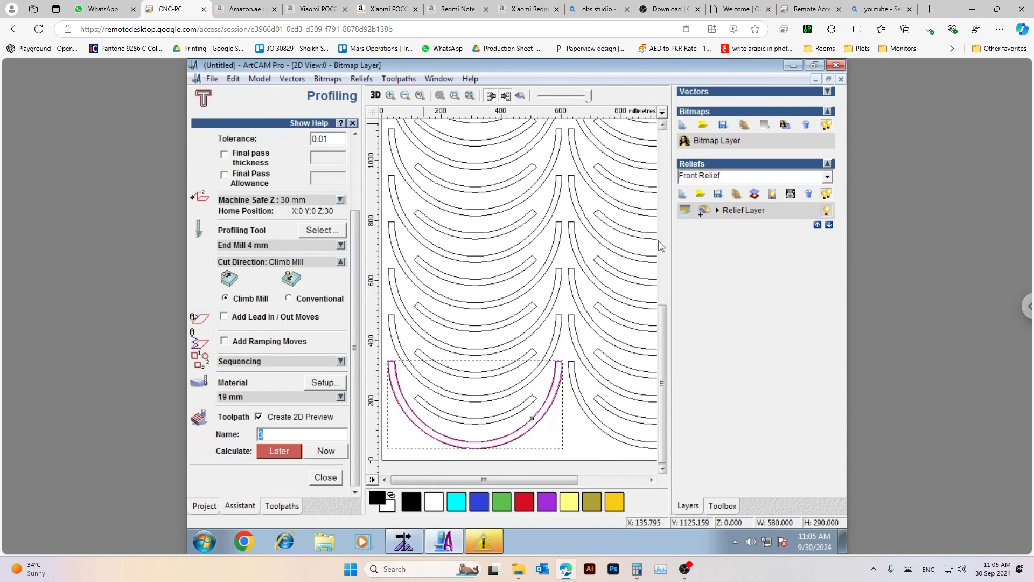
# Minimize the ArtCAM window and check for the saved test 1.tap file on the remote desktop
pyautogui.scroll(-2, 538, 260)
pyautogui.click(794, 66)
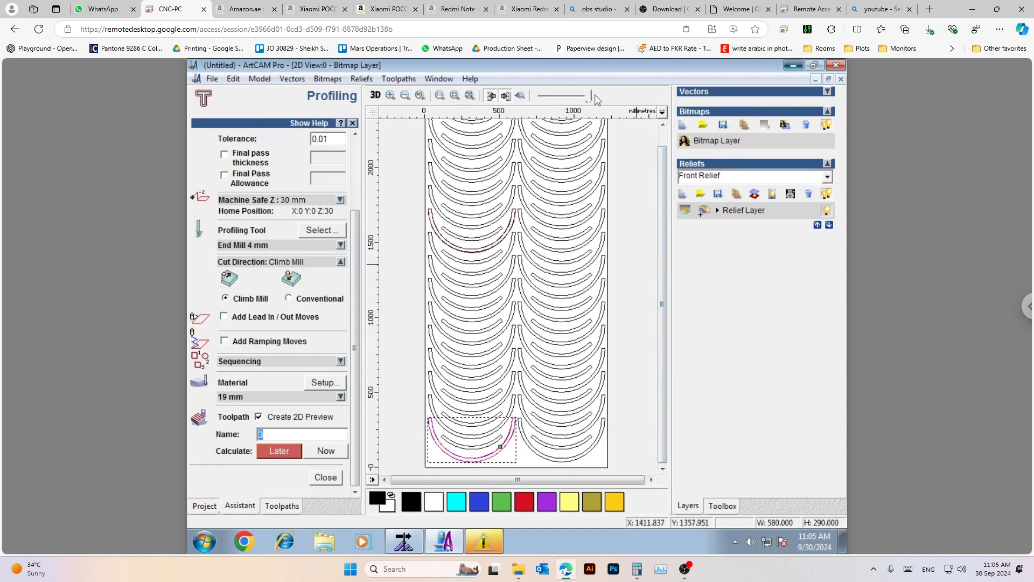
pyautogui.click(585, 333)
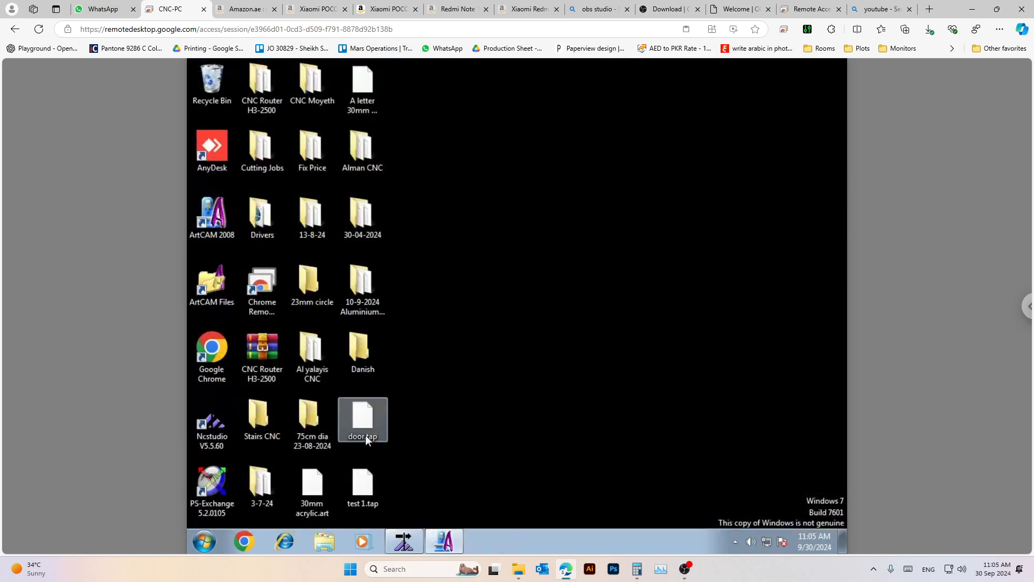
pyautogui.click(368, 477)
pyautogui.moveTo(351, 499); pyautogui.dragTo(354, 499)
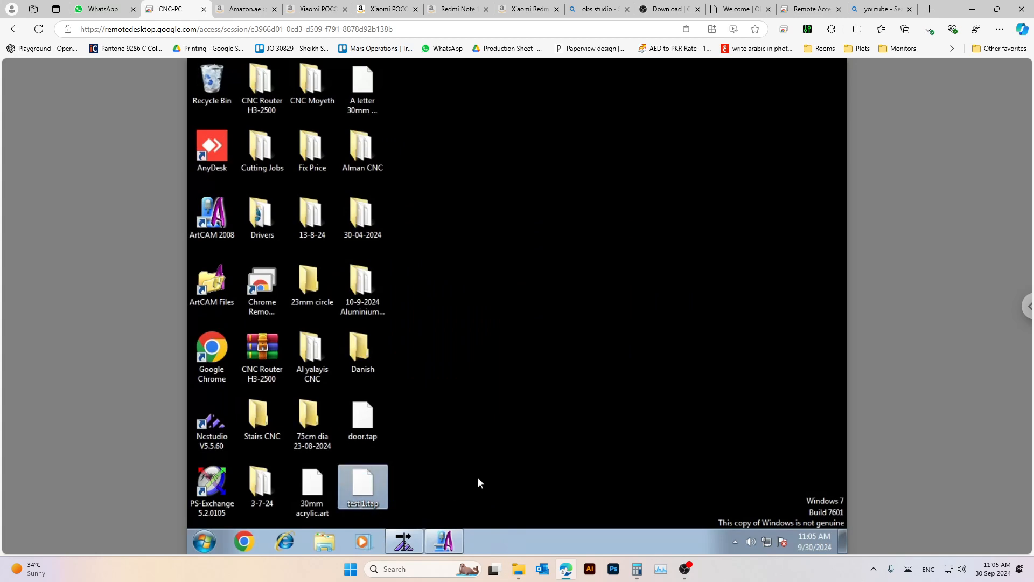
pyautogui.click(477, 476)
# Switch to NcStudio and load test 1.tap from the Desktop, listing files of all formats
pyautogui.click(402, 542)
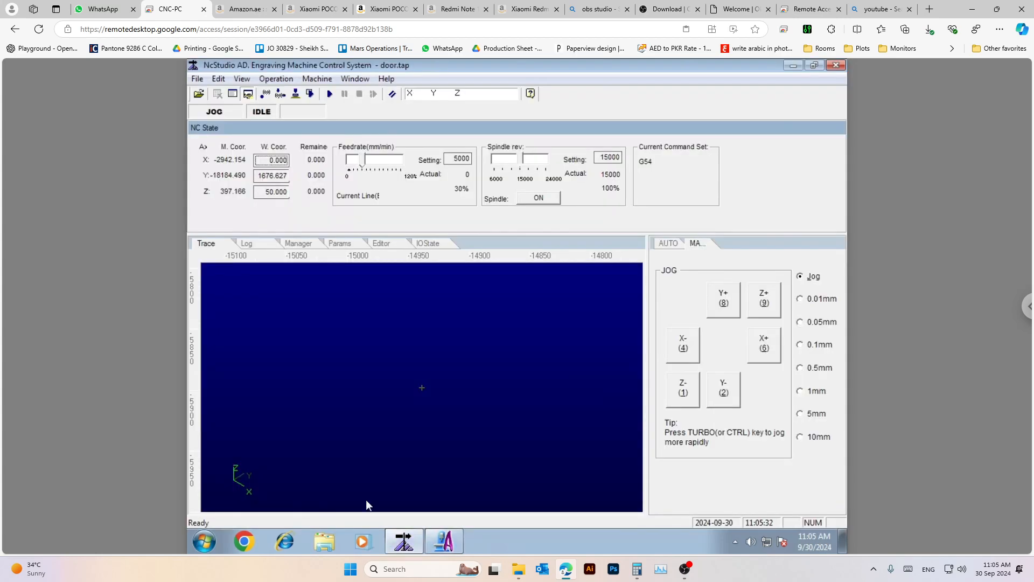
pyautogui.click(197, 79)
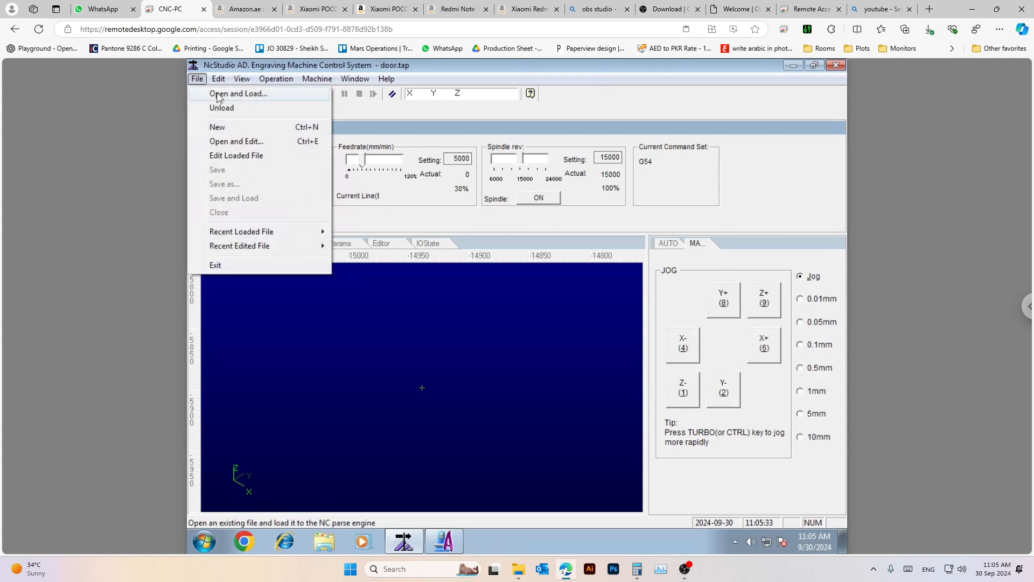
pyautogui.click(221, 94)
pyautogui.scroll(-2, 618, 247)
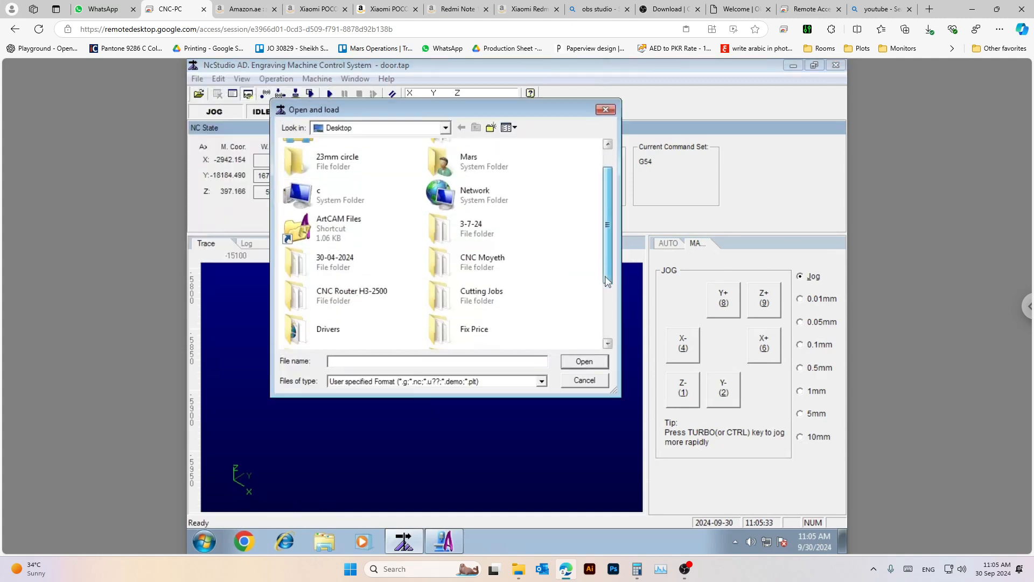
pyautogui.click(419, 381)
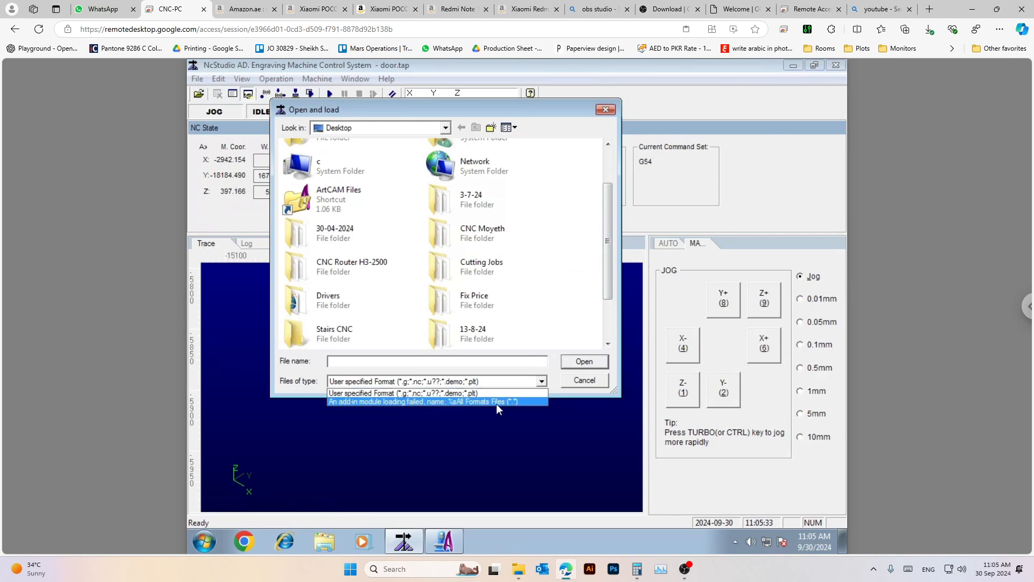
pyautogui.click(476, 402)
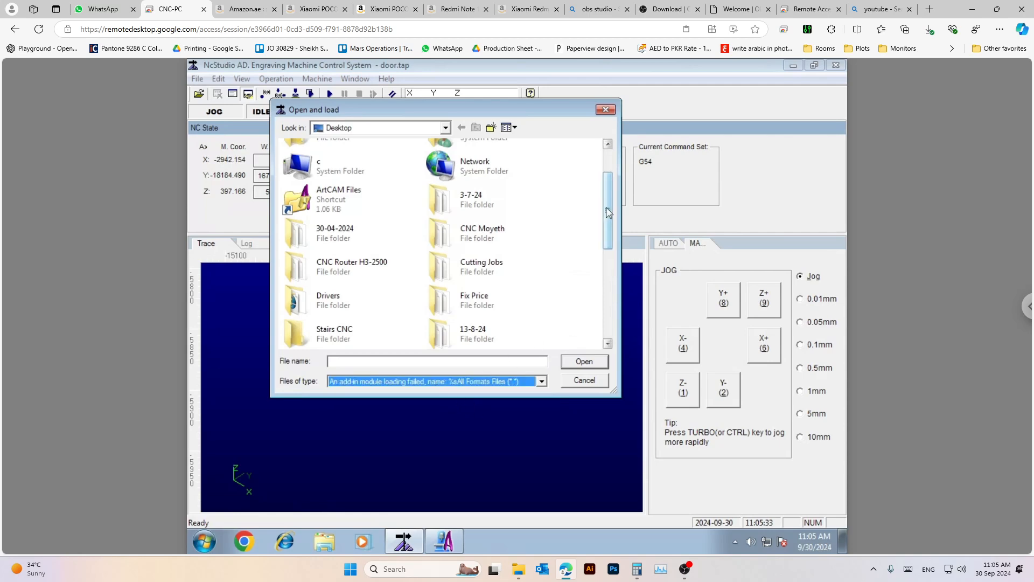
pyautogui.moveTo(609, 198); pyautogui.dragTo(609, 299)
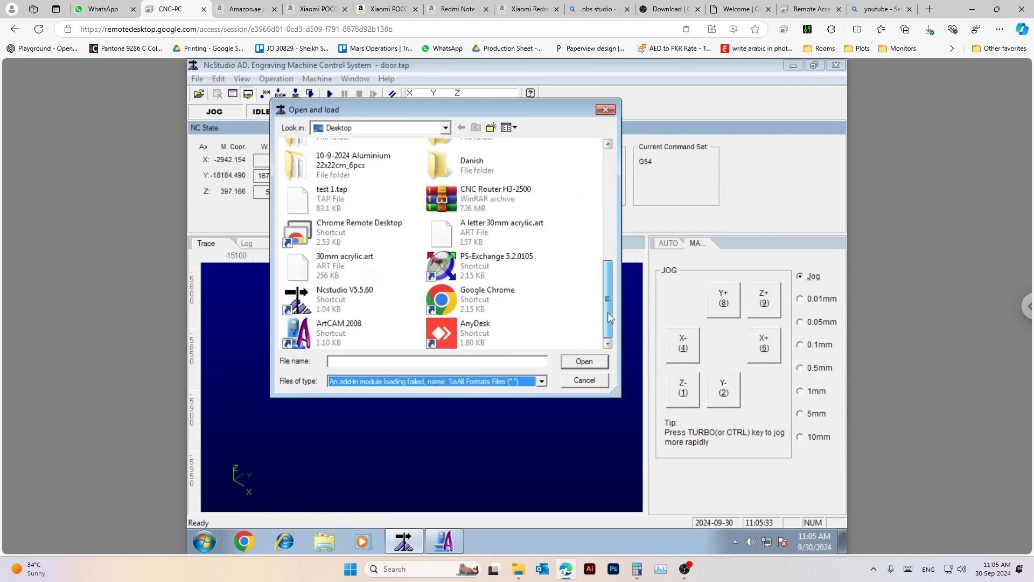
pyautogui.click(313, 200)
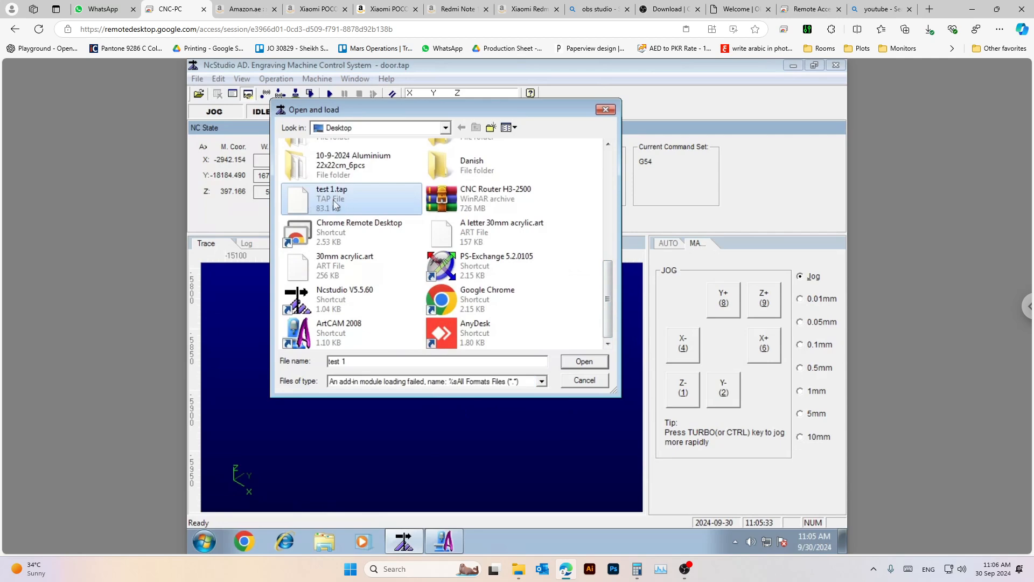
pyautogui.click(581, 364)
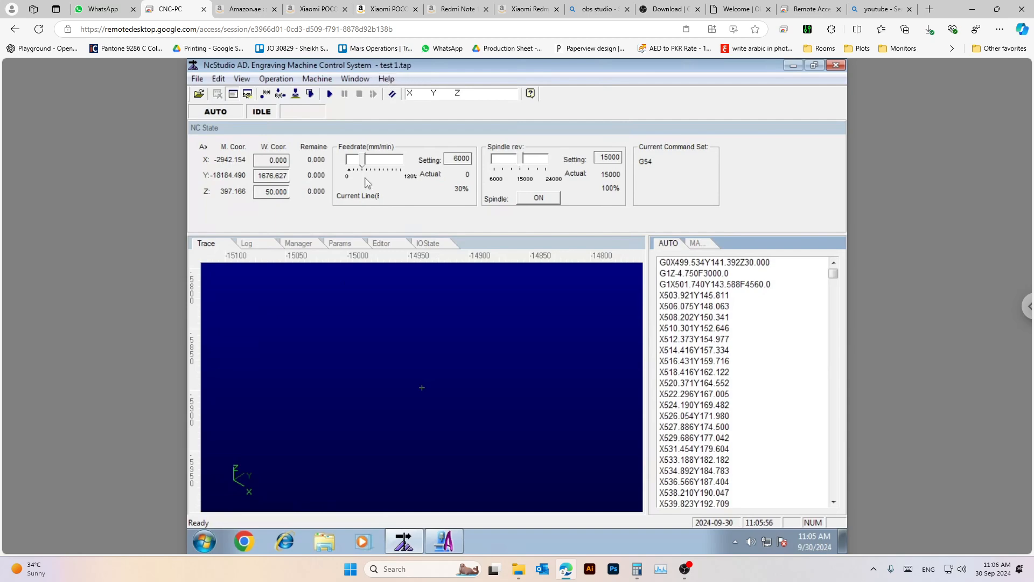
# Inspect the toolpath trace area and show the manual jog controls
pyautogui.scroll(-3, 372, 310)
pyautogui.scroll(1, 411, 390)
pyautogui.moveTo(431, 419)
pyautogui.mouseDown()
pyautogui.moveTo(421, 382)
pyautogui.moveTo(438, 404)
pyautogui.mouseUp()
pyautogui.scroll(-5, 438, 405)
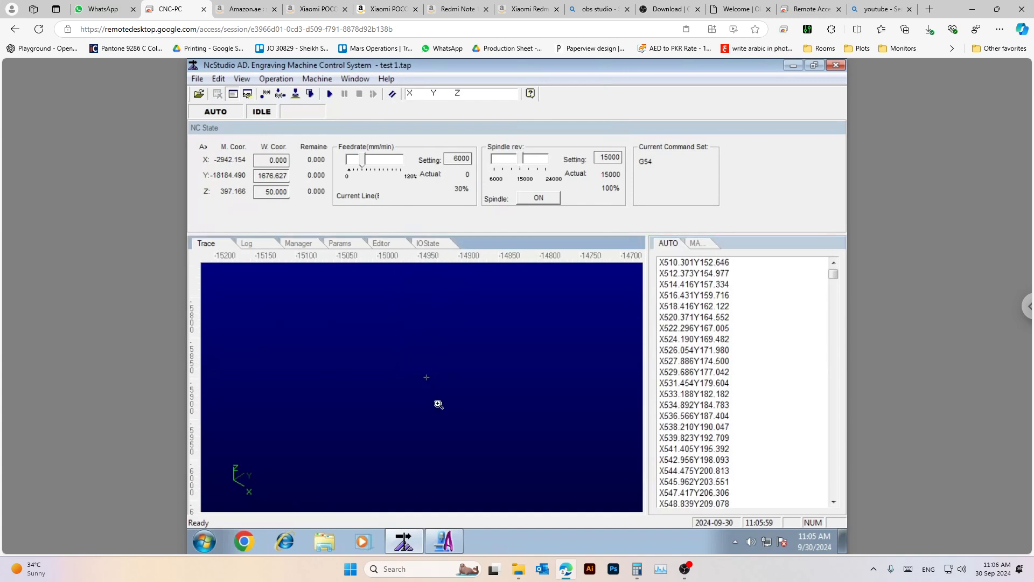
pyautogui.scroll(3, 439, 404)
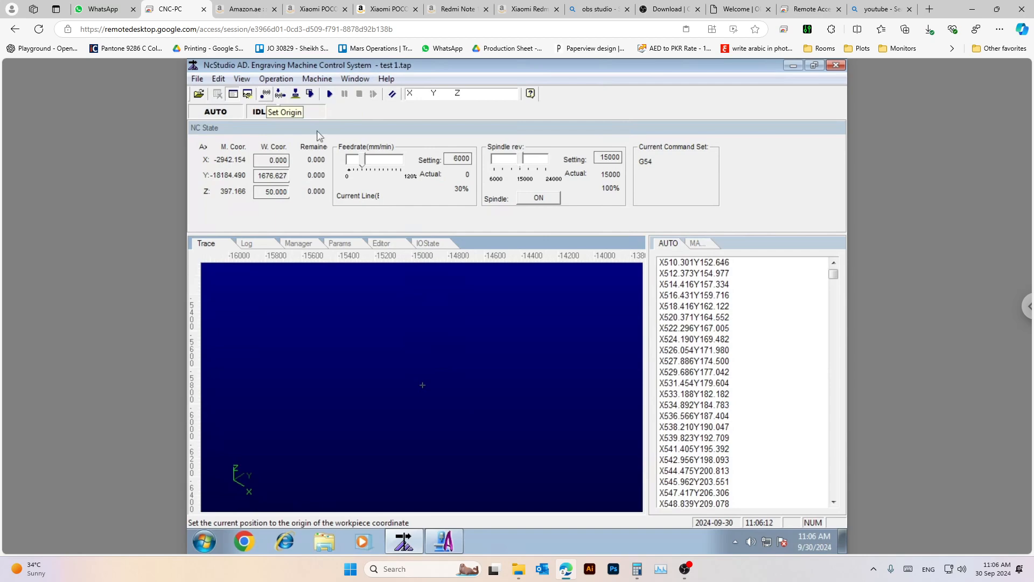
pyautogui.click(695, 244)
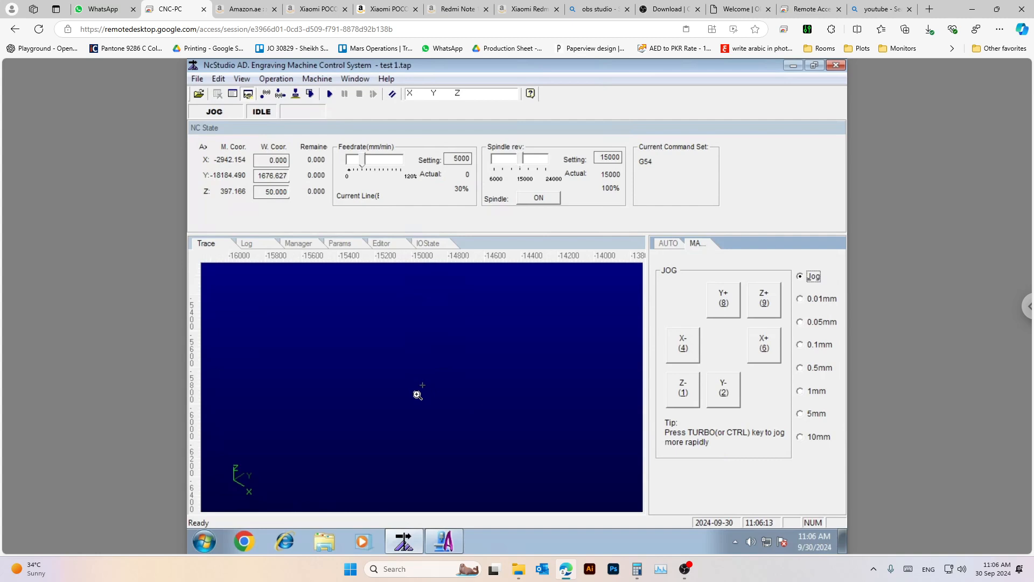
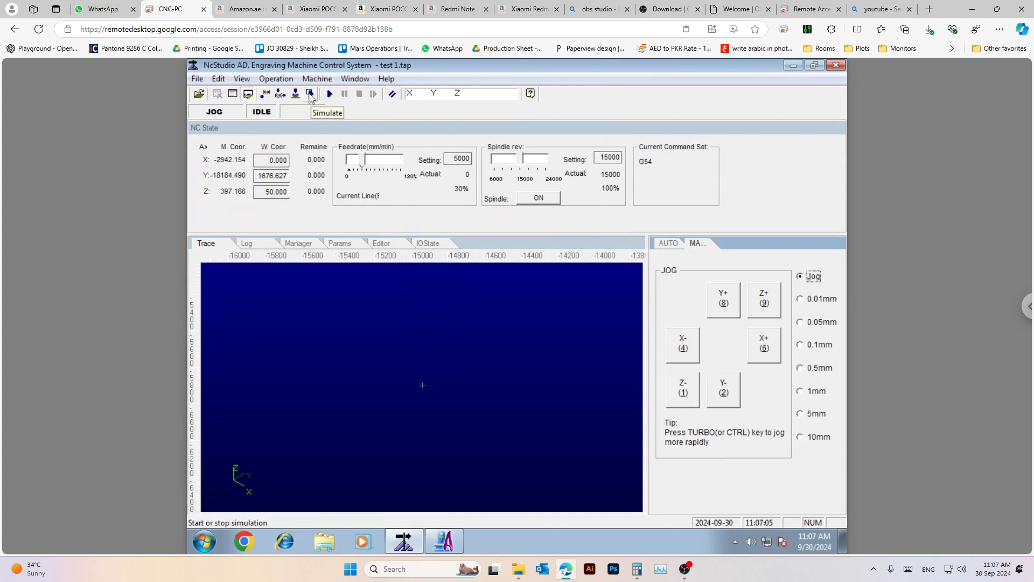
# Run the simulation of test 1.tap several times and examine the order in which the two arcs are cut
pyautogui.click(311, 95)
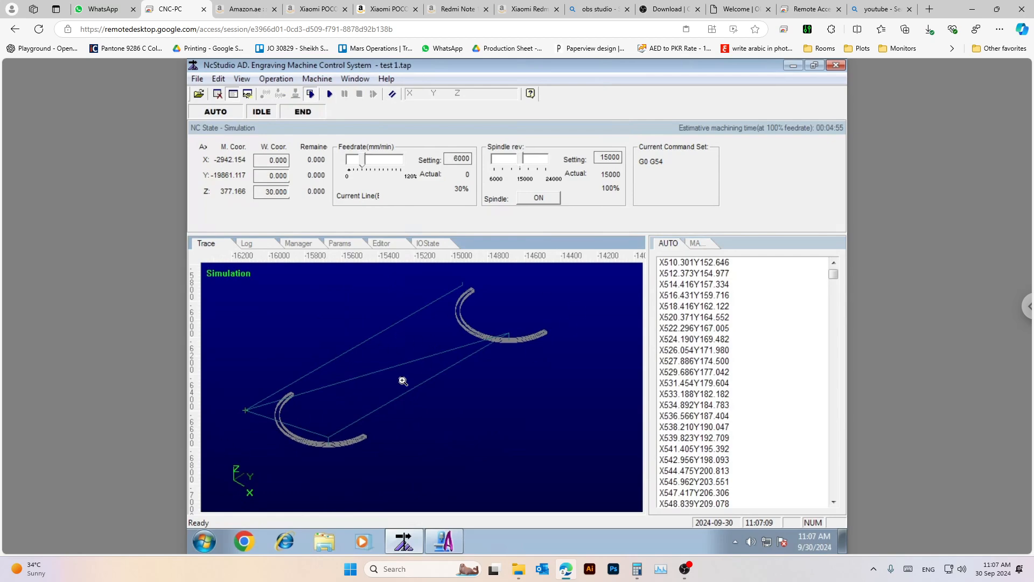
pyautogui.click(310, 96)
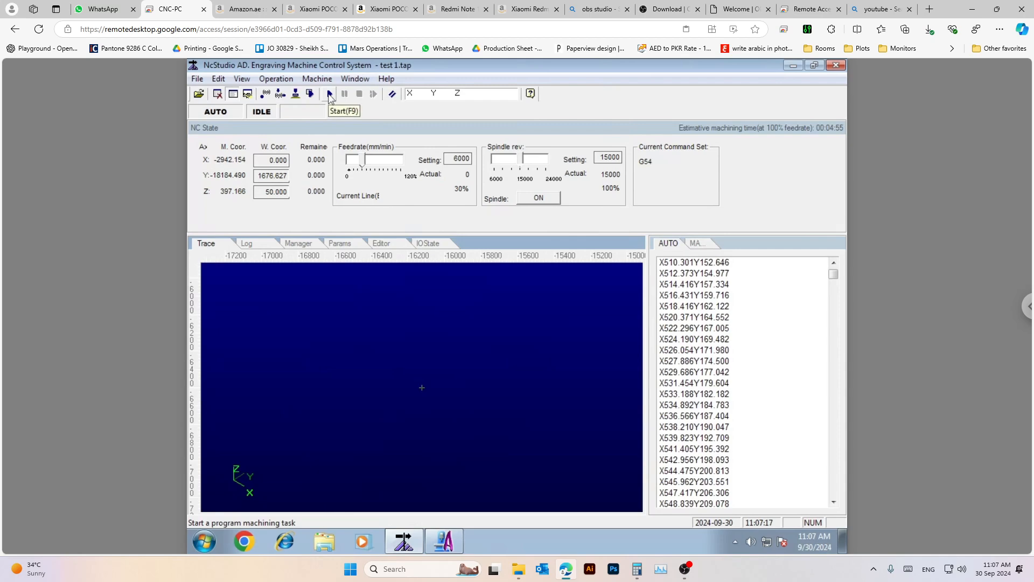
pyautogui.click(311, 94)
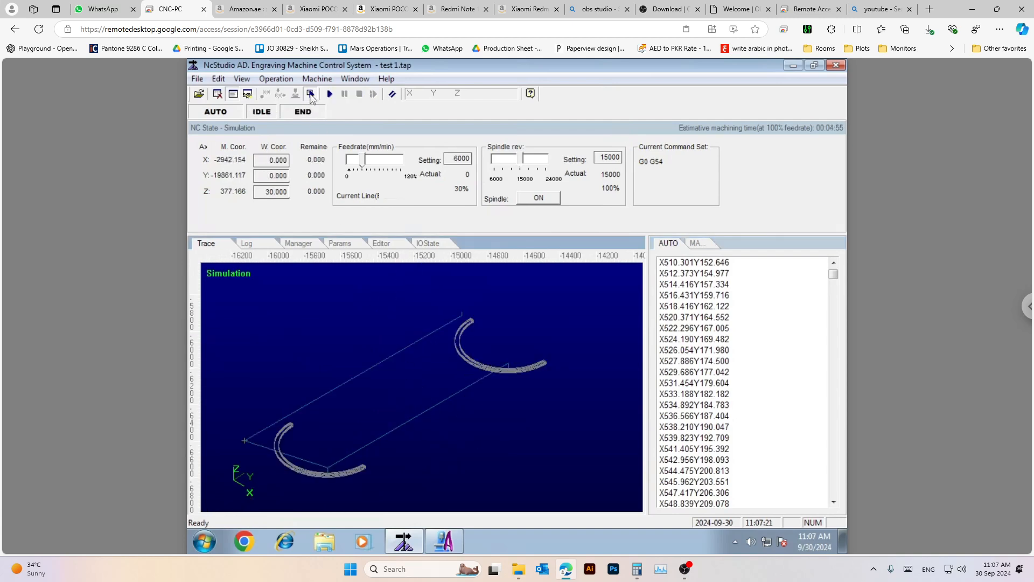
pyautogui.click(310, 95)
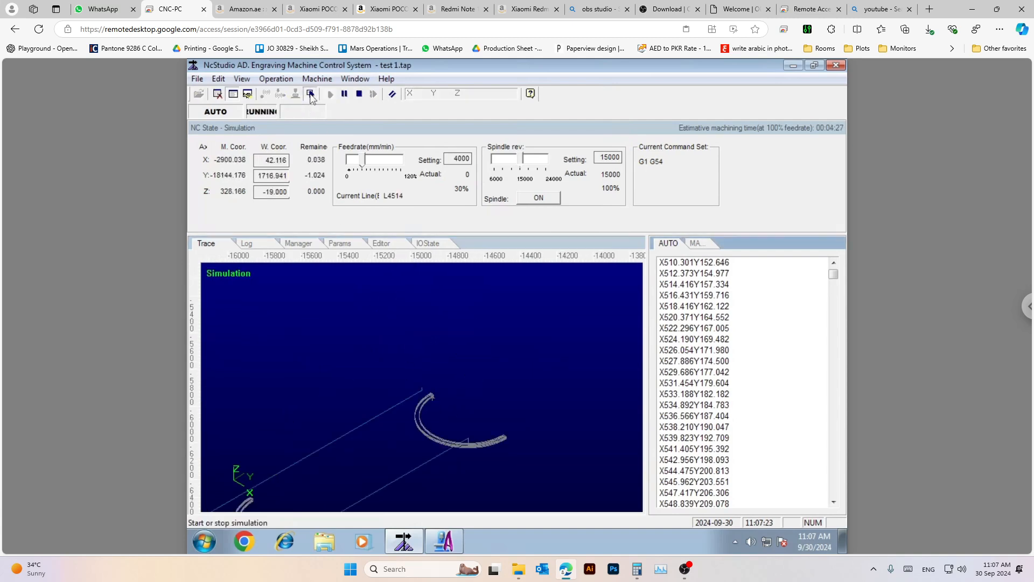
pyautogui.click(311, 95)
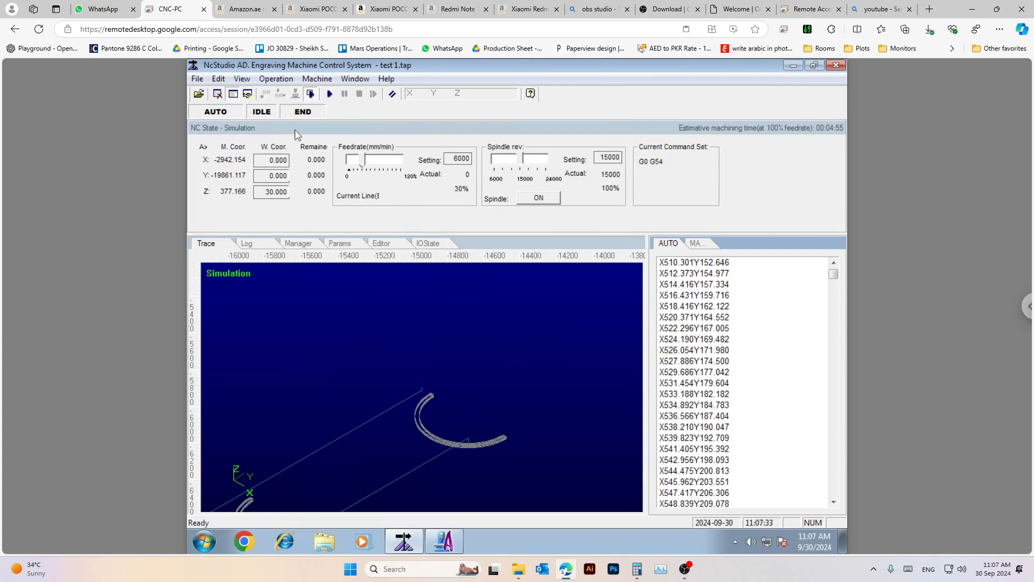
pyautogui.click(311, 94)
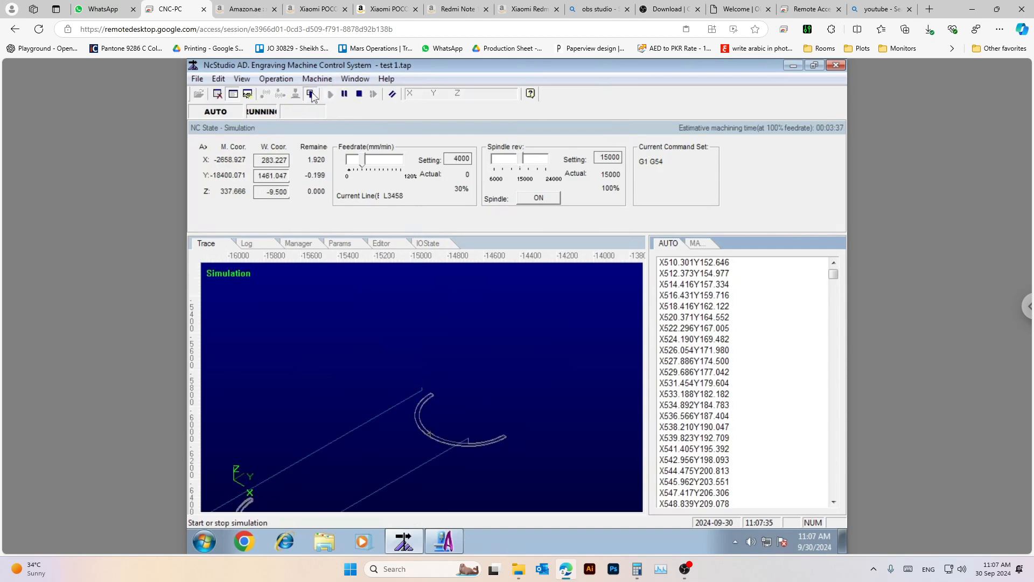
pyautogui.click(311, 95)
pyautogui.click(310, 95)
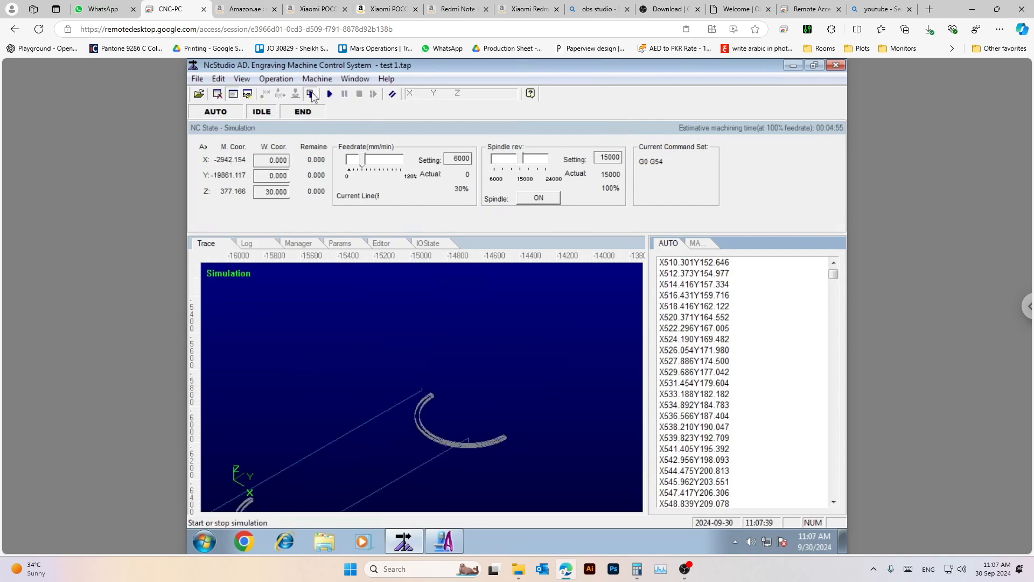
pyautogui.moveTo(291, 453); pyautogui.dragTo(310, 417)
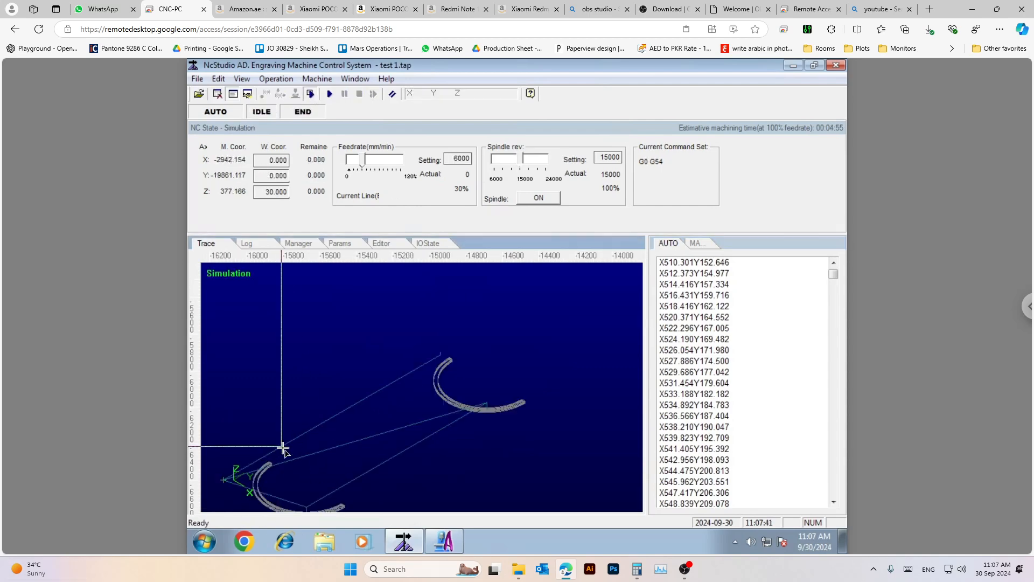
pyautogui.moveTo(290, 455); pyautogui.dragTo(265, 404)
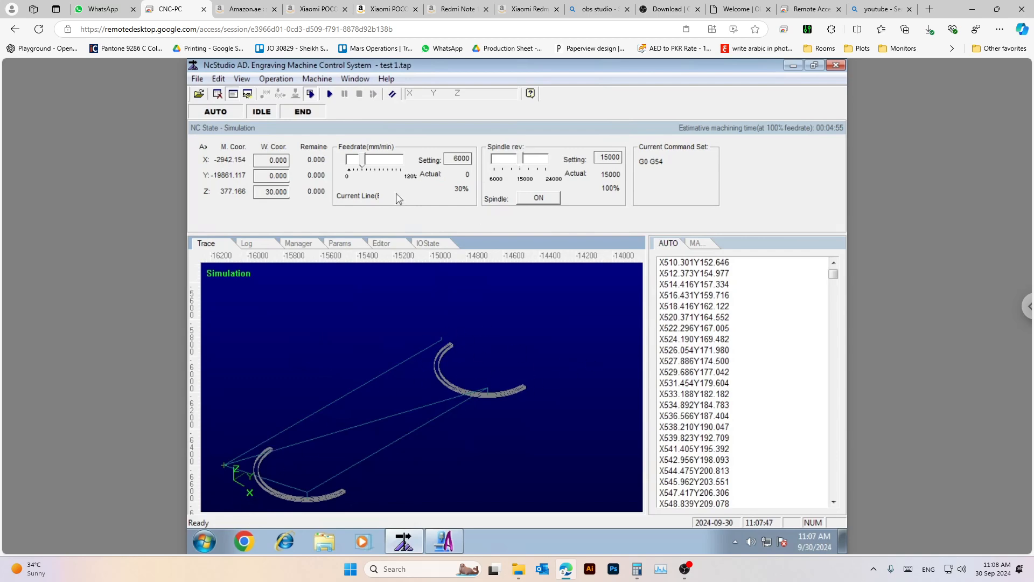
# Switch to ArtCAM, add both End Mill 4 mm toolpaths to the single output file and move toolpath 2 ahead of toolpath 1
pyautogui.click(429, 531)
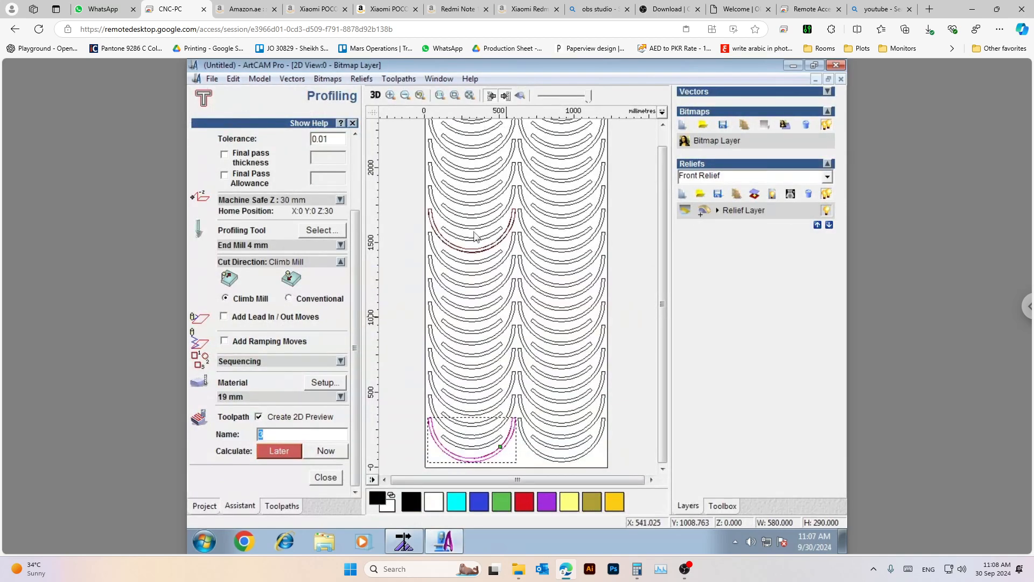
pyautogui.click(392, 80)
pyautogui.click(405, 141)
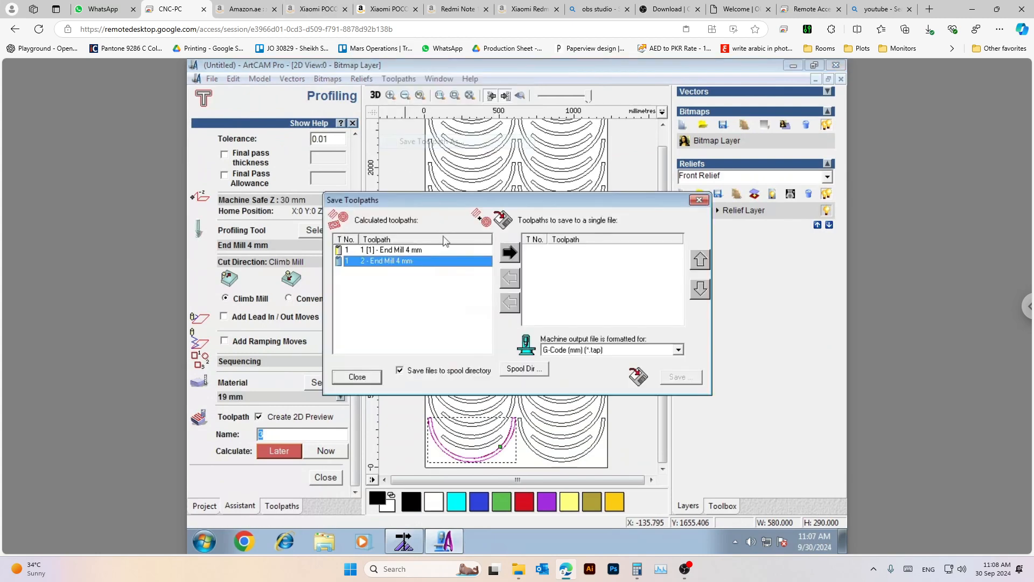
pyautogui.click(386, 262)
pyautogui.moveTo(456, 280); pyautogui.dragTo(338, 214)
pyautogui.click(513, 257)
pyautogui.click(578, 251)
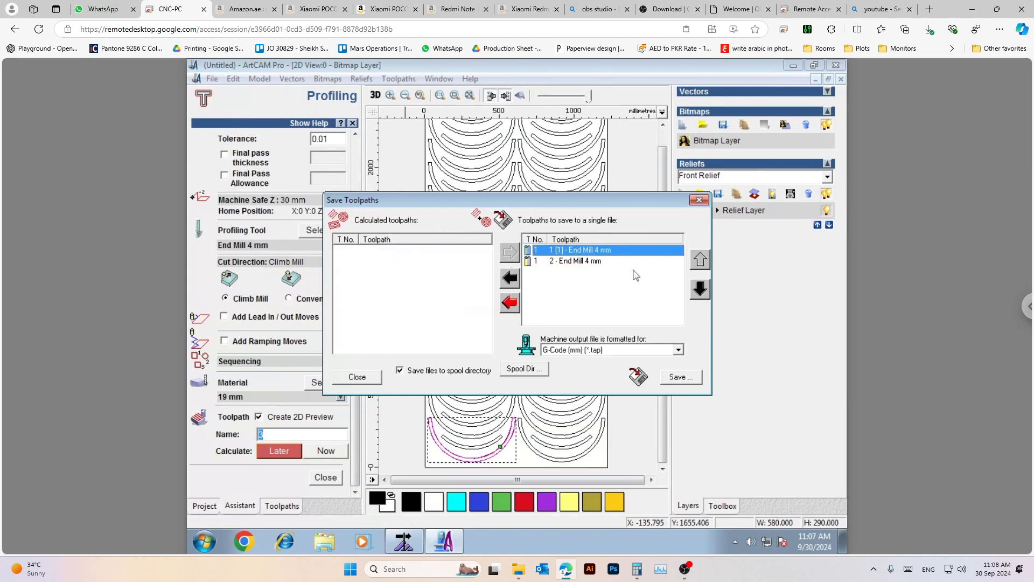
pyautogui.click(579, 261)
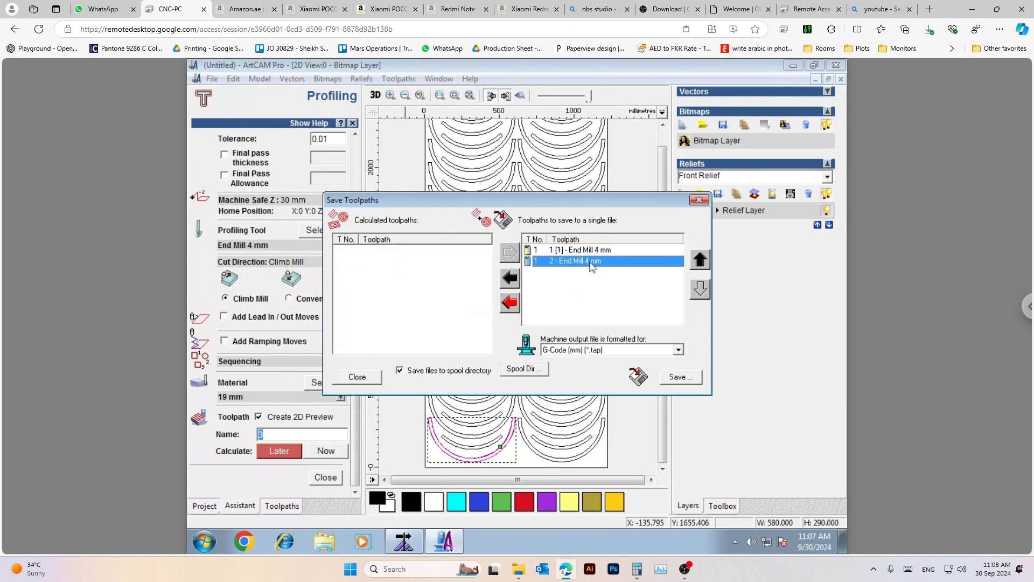
pyautogui.click(700, 260)
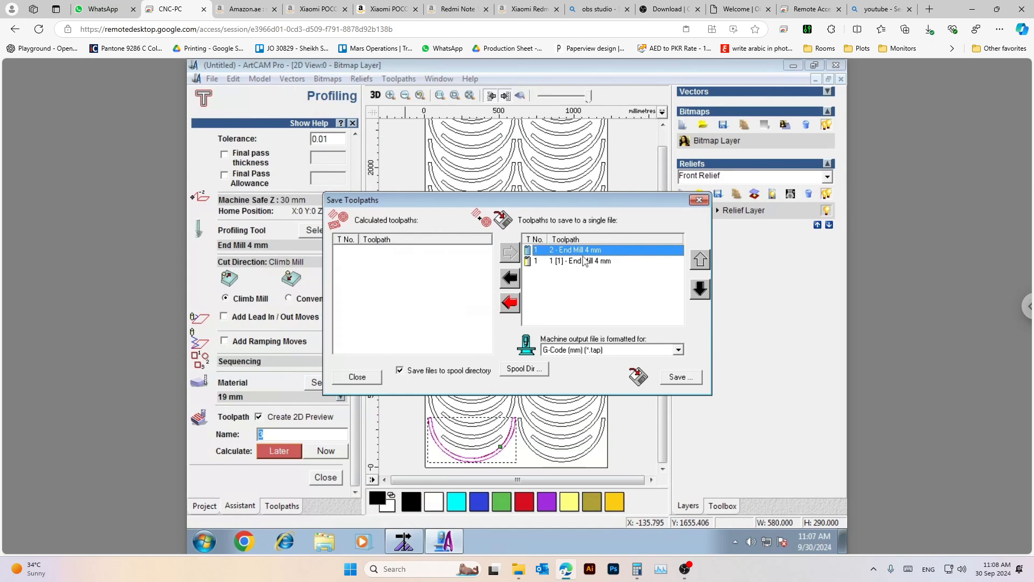
# Save the reordered toolpaths over test 1.tap on the Desktop and close the toolpath saving dialog
pyautogui.click(681, 378)
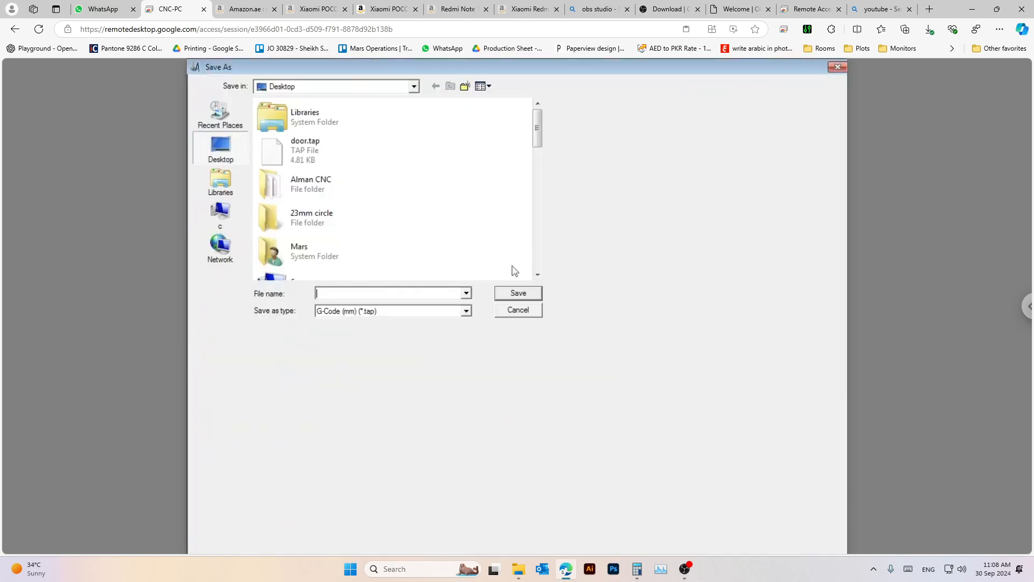
pyautogui.scroll(-5, 524, 145)
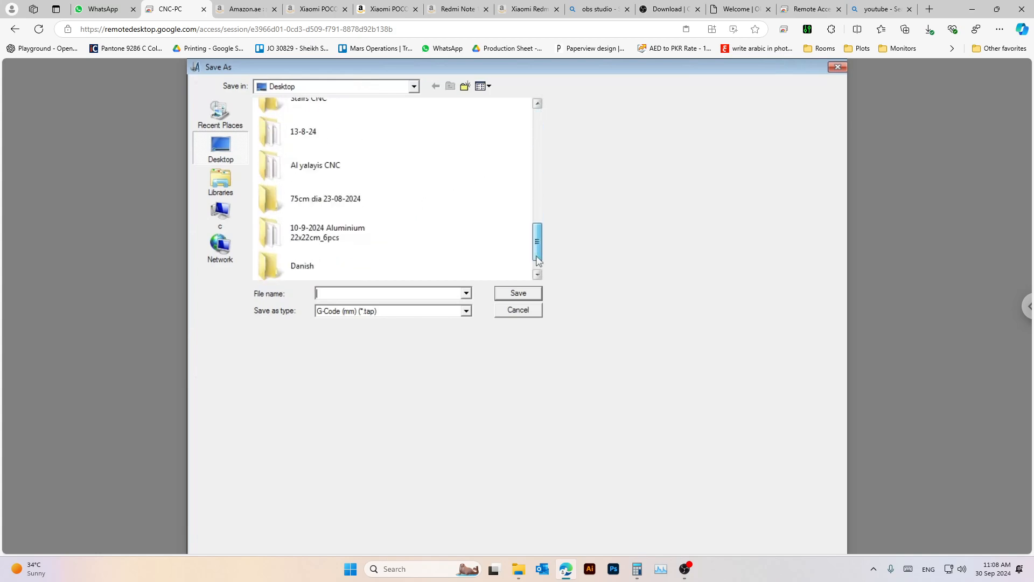
pyautogui.click(294, 270)
pyautogui.click(504, 293)
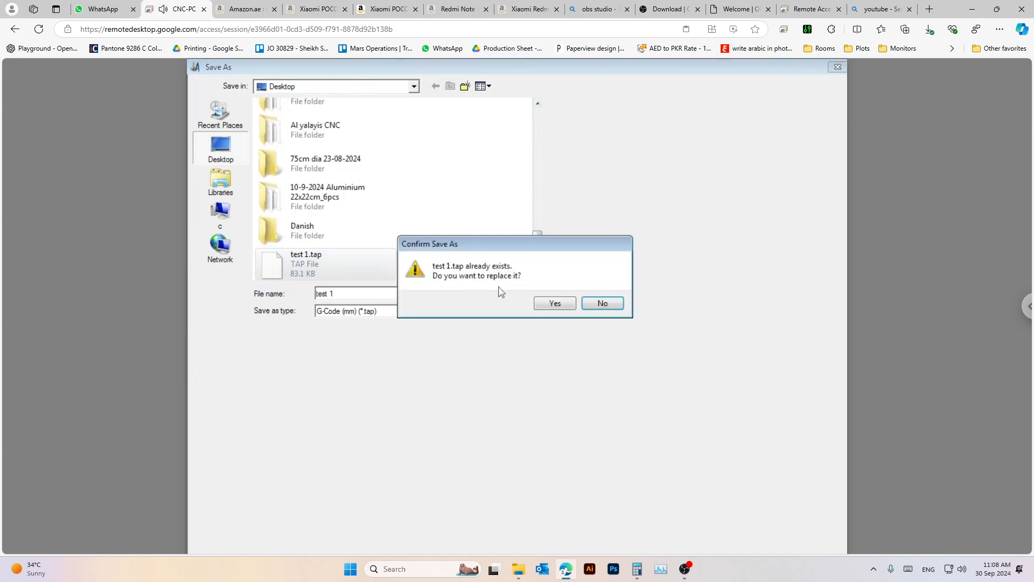
pyautogui.click(556, 302)
pyautogui.click(699, 200)
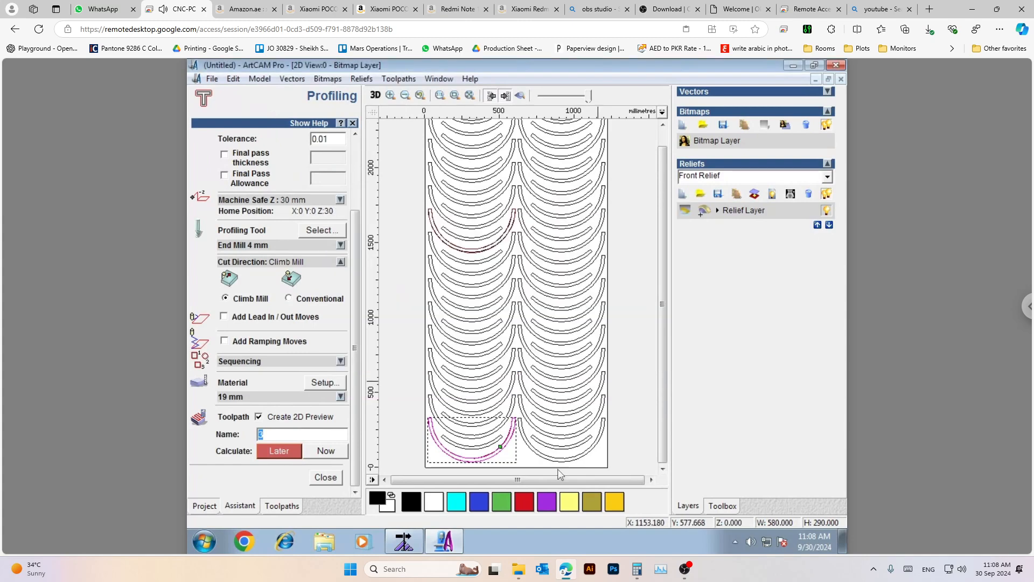
# Switch to NcStudio, end the simulation and open the program loading dialog with files of all formats listed
pyautogui.click(403, 541)
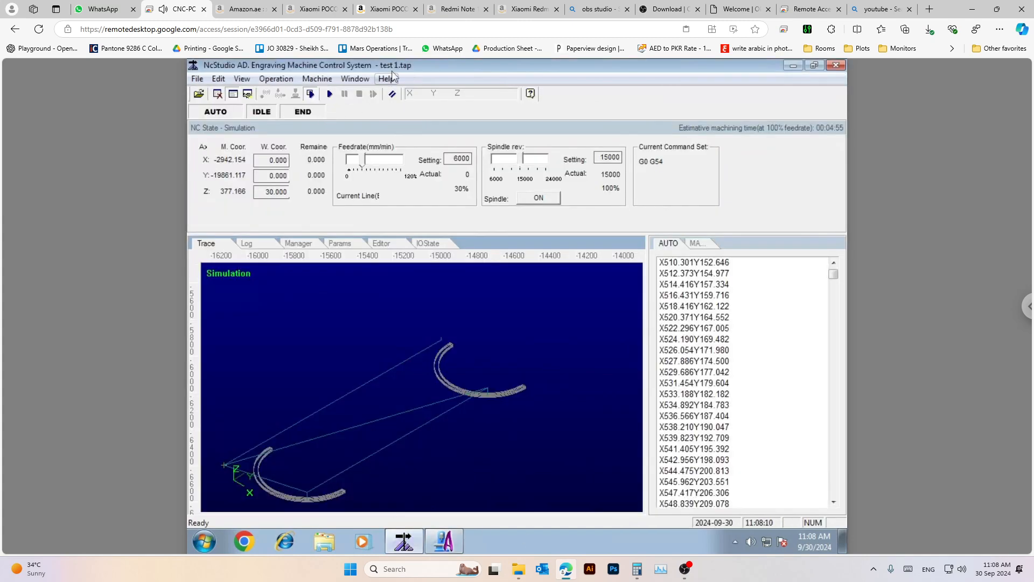
pyautogui.click(312, 95)
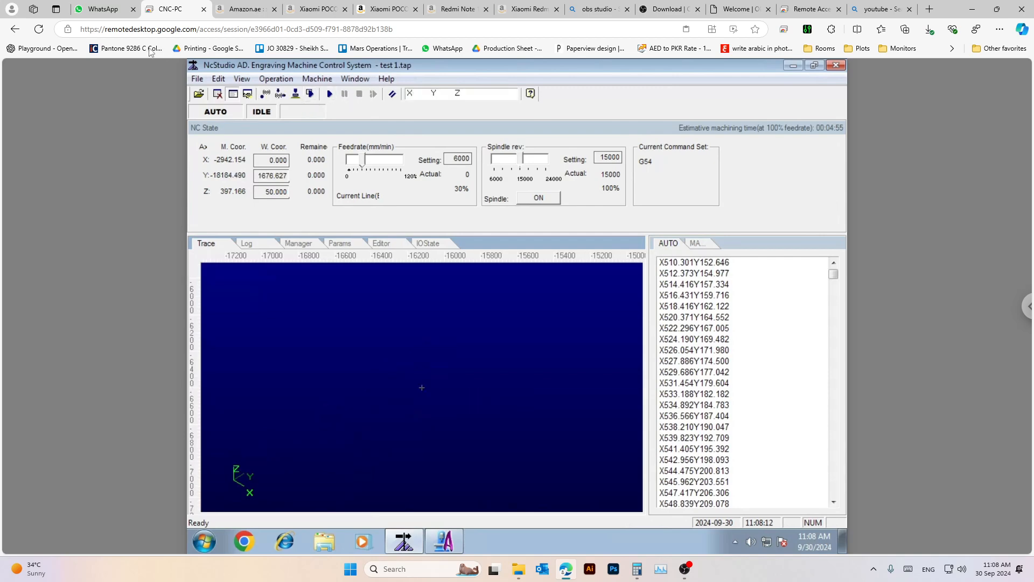
pyautogui.click(197, 78)
pyautogui.click(211, 95)
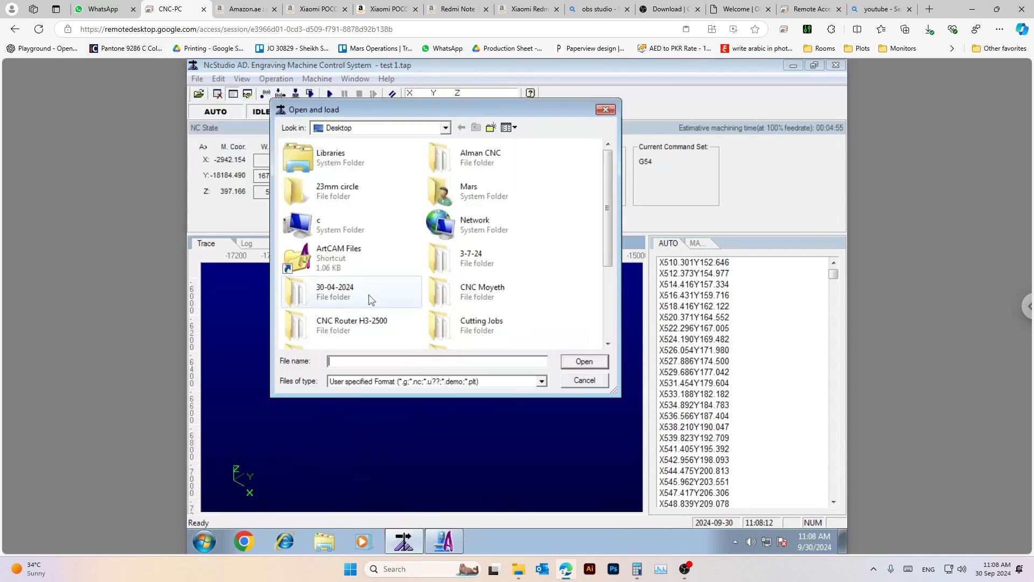
pyautogui.click(474, 292)
pyautogui.scroll(-2, 469, 294)
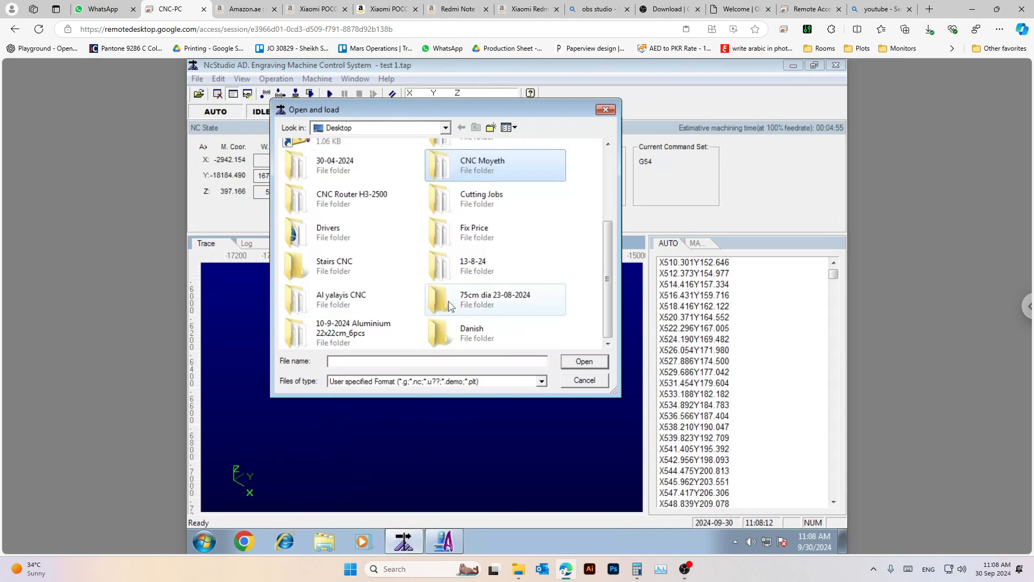
pyautogui.click(424, 381)
pyautogui.click(423, 400)
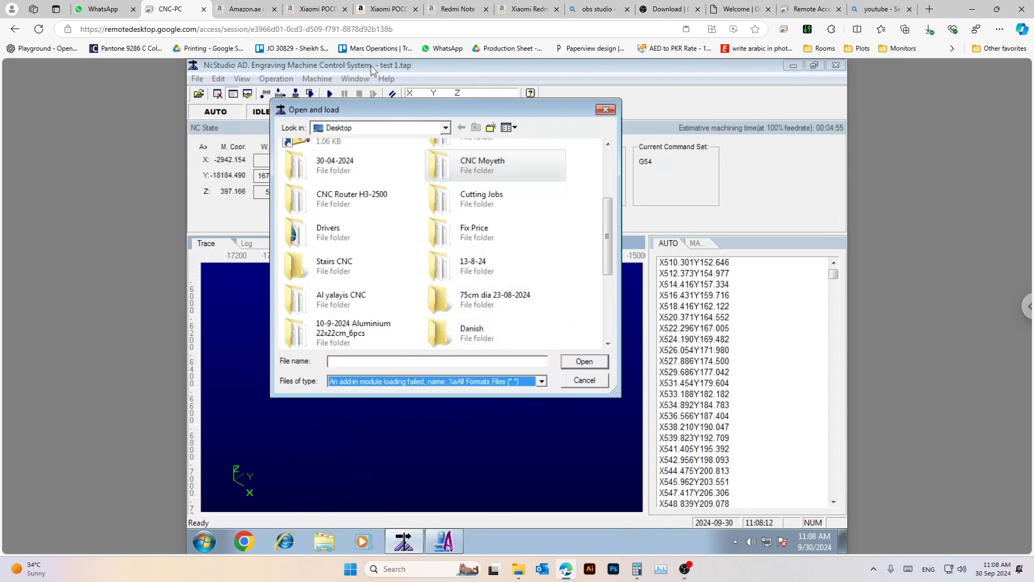
# Look through the Desktop files for test 1.tap and cancel the loading dialog
pyautogui.scroll(-3, 611, 246)
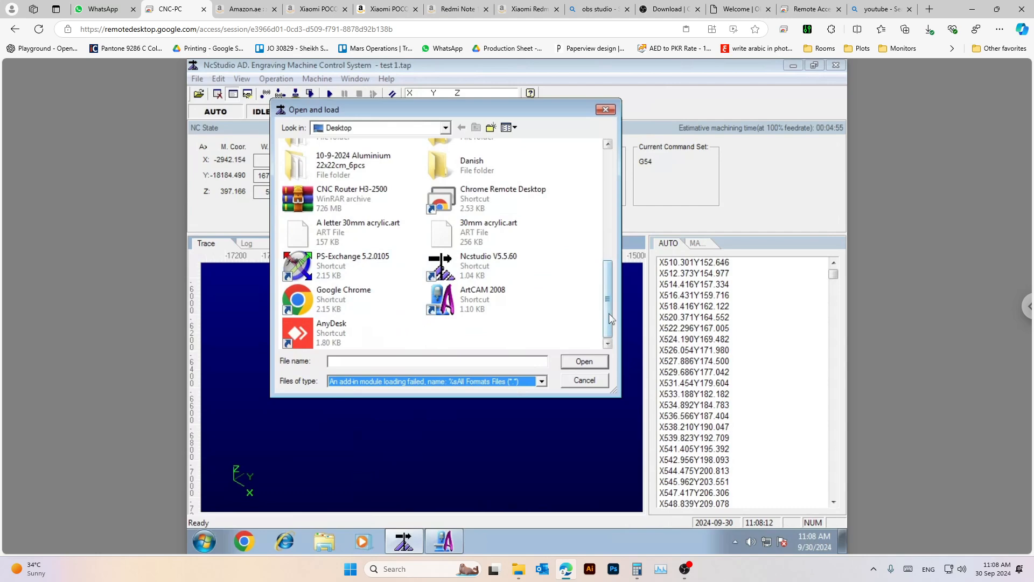
pyautogui.scroll(2, 609, 312)
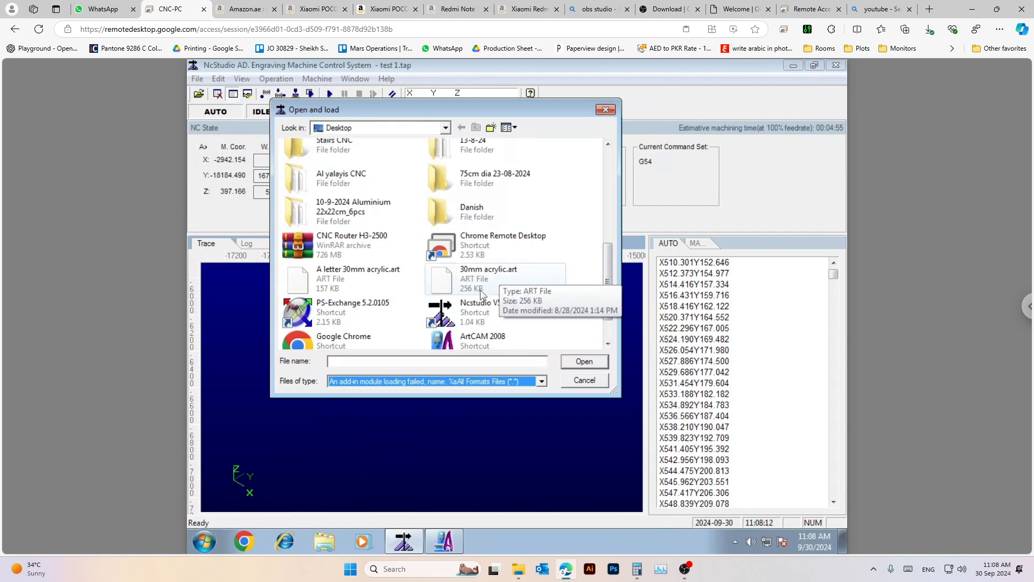
pyautogui.click(399, 279)
pyautogui.scroll(-1, 435, 289)
pyautogui.moveTo(607, 298); pyautogui.dragTo(603, 328)
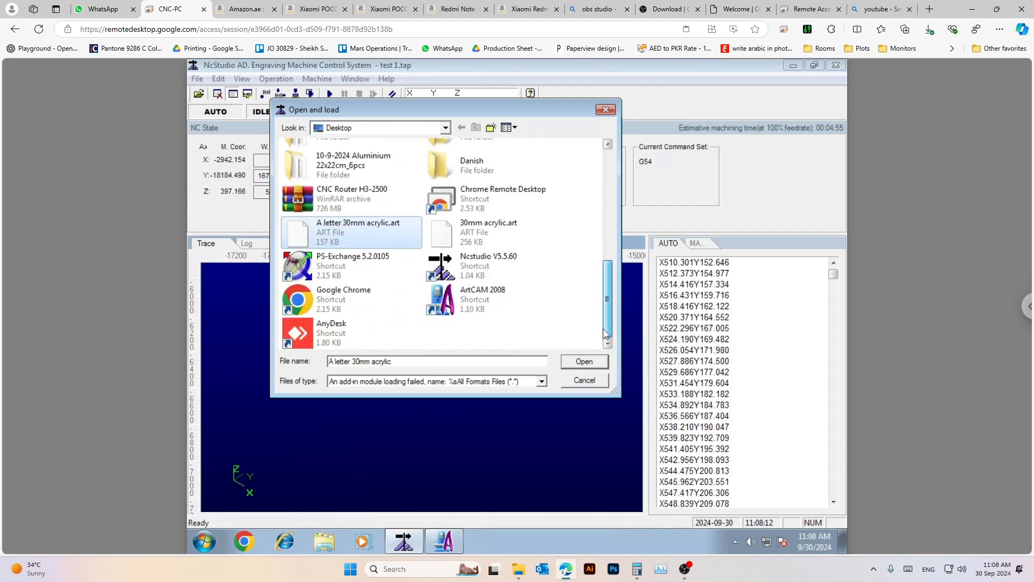
pyautogui.click(328, 231)
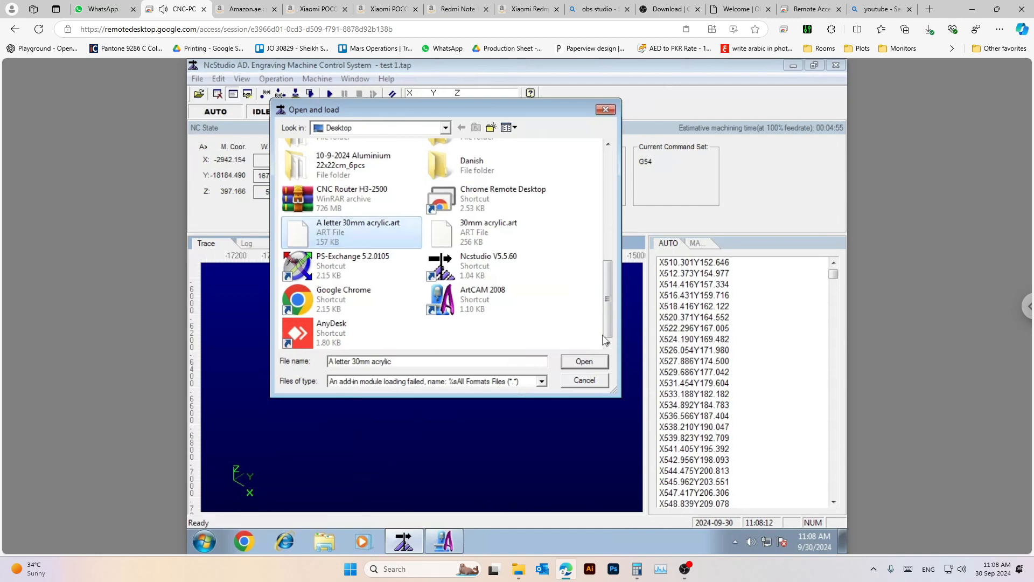
pyautogui.scroll(3, 605, 339)
pyautogui.scroll(-3, 605, 340)
pyautogui.click(501, 381)
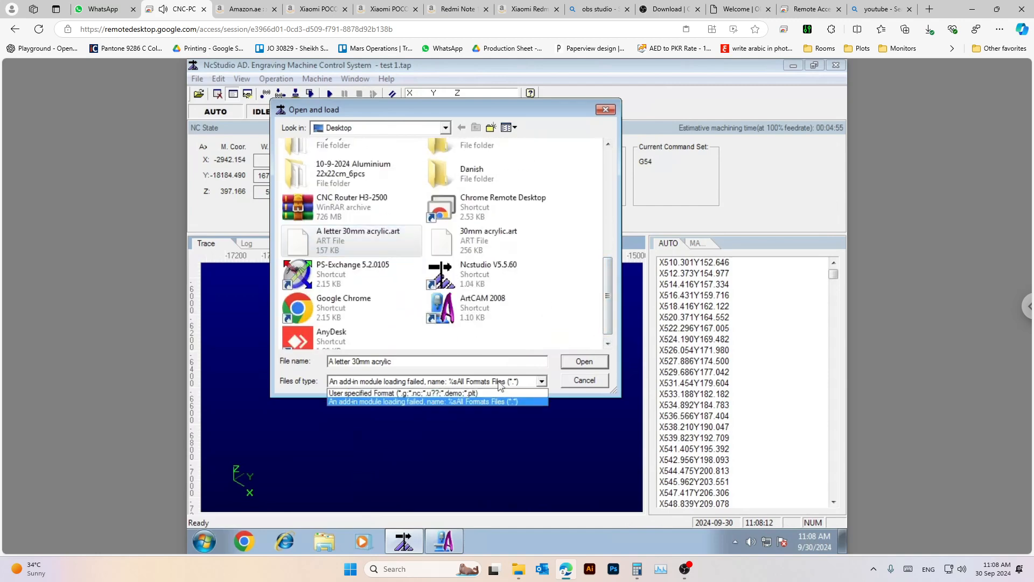
pyautogui.click(498, 382)
pyautogui.click(582, 380)
# Switch to ArtCAM, add both End Mill 4 mm toolpaths to the single output file and place toolpath 2 before toolpath 1
pyautogui.click(406, 542)
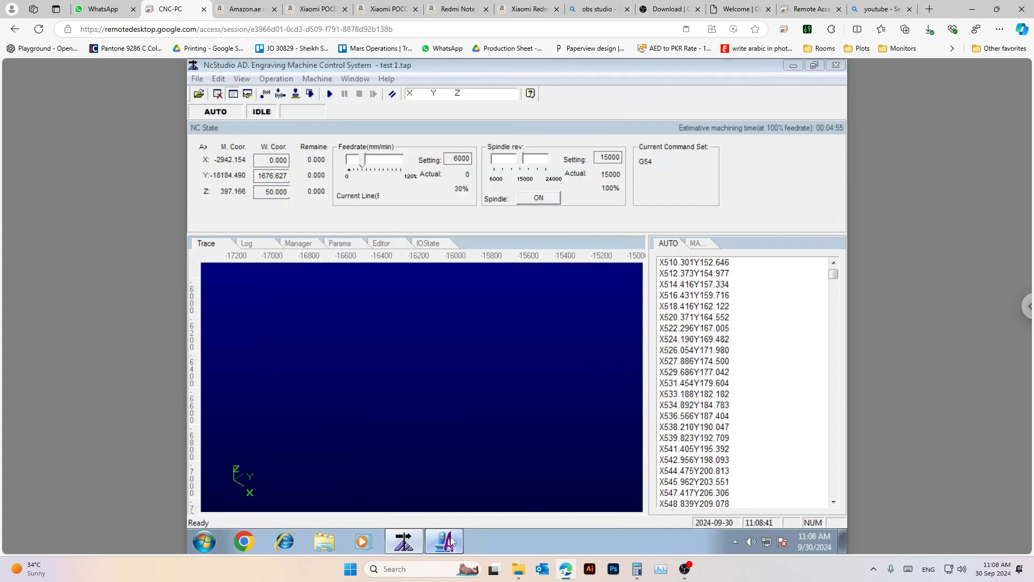
pyautogui.click(399, 78)
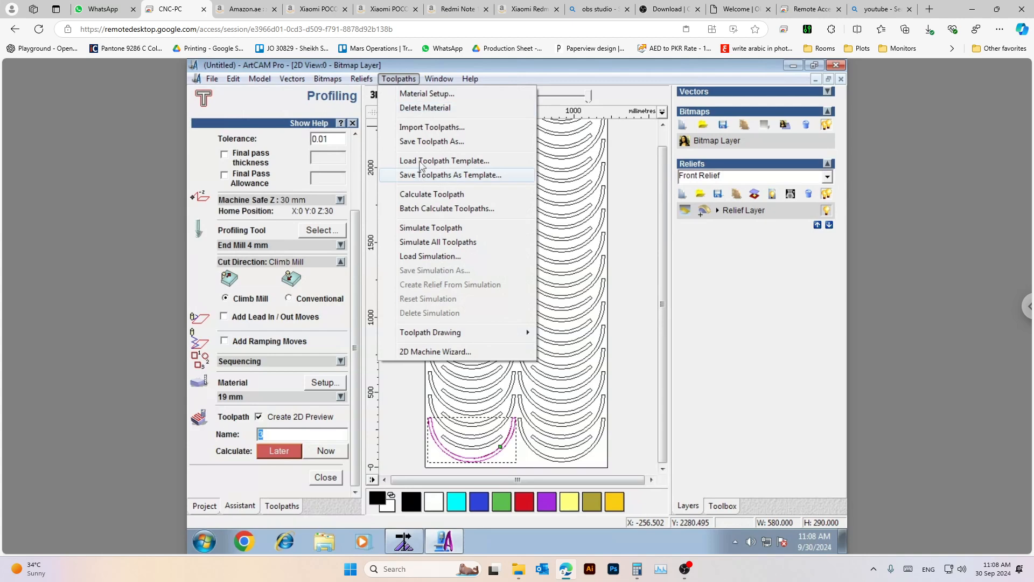
pyautogui.click(416, 142)
pyautogui.moveTo(433, 302); pyautogui.dragTo(345, 249)
pyautogui.click(510, 251)
pyautogui.click(651, 261)
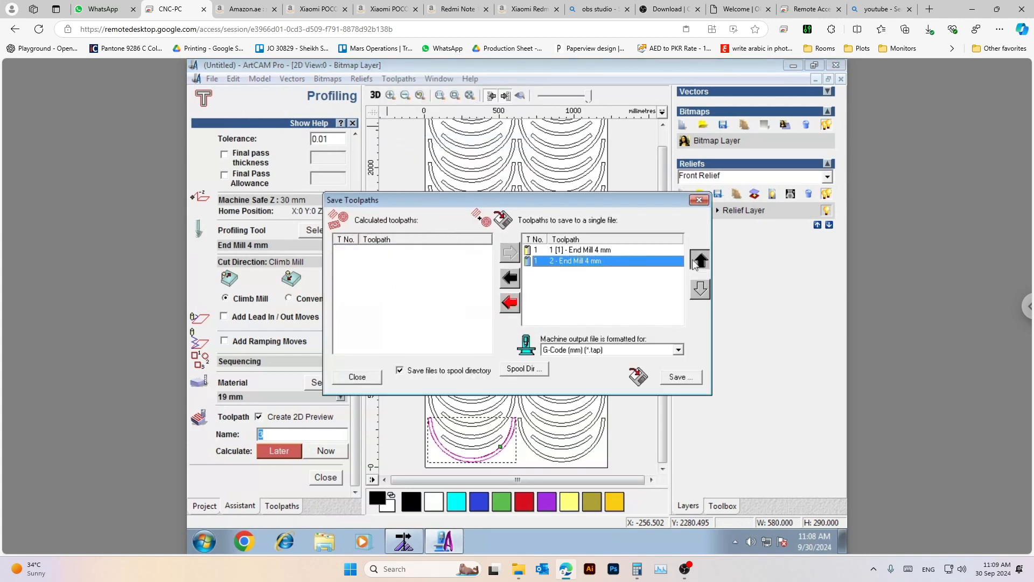
pyautogui.click(700, 260)
# Save the reordered toolpaths as G-code to the Desktop, replacing the existing test 1.tap
pyautogui.click(687, 377)
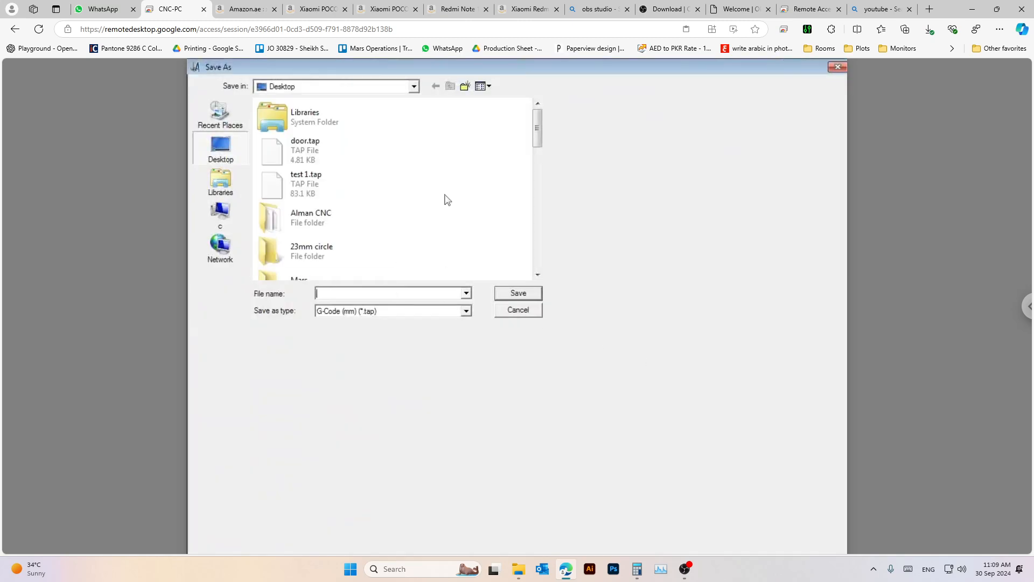
pyautogui.click(312, 185)
pyautogui.click(519, 293)
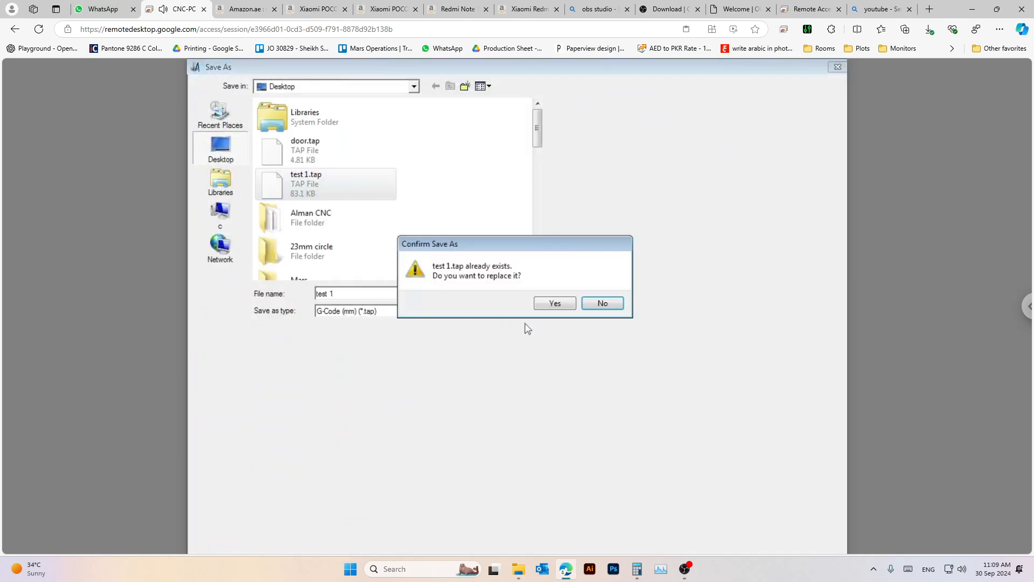
pyautogui.click(546, 303)
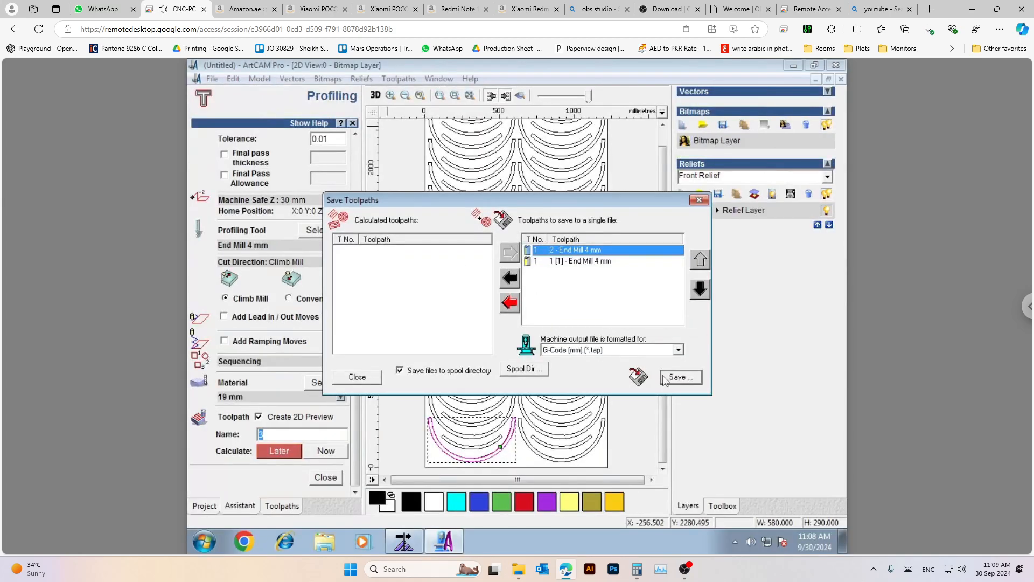
# Switch to NcStudio and load test 1.tap from the refreshed Desktop listing with files of all formats shown
pyautogui.click(403, 541)
pyautogui.click(197, 79)
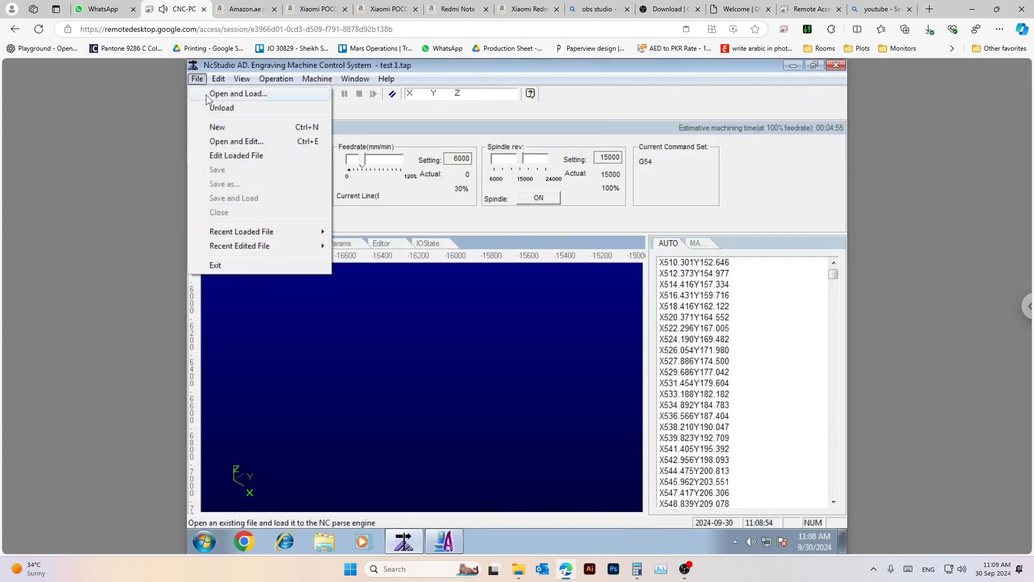
pyautogui.click(221, 92)
pyautogui.click(455, 381)
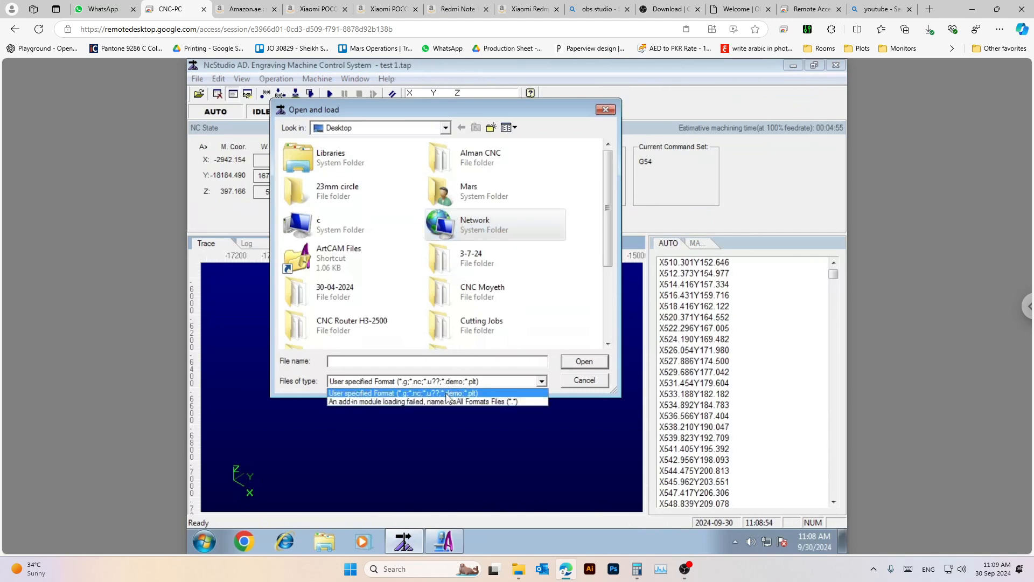
pyautogui.click(442, 401)
pyautogui.rightClick(551, 268)
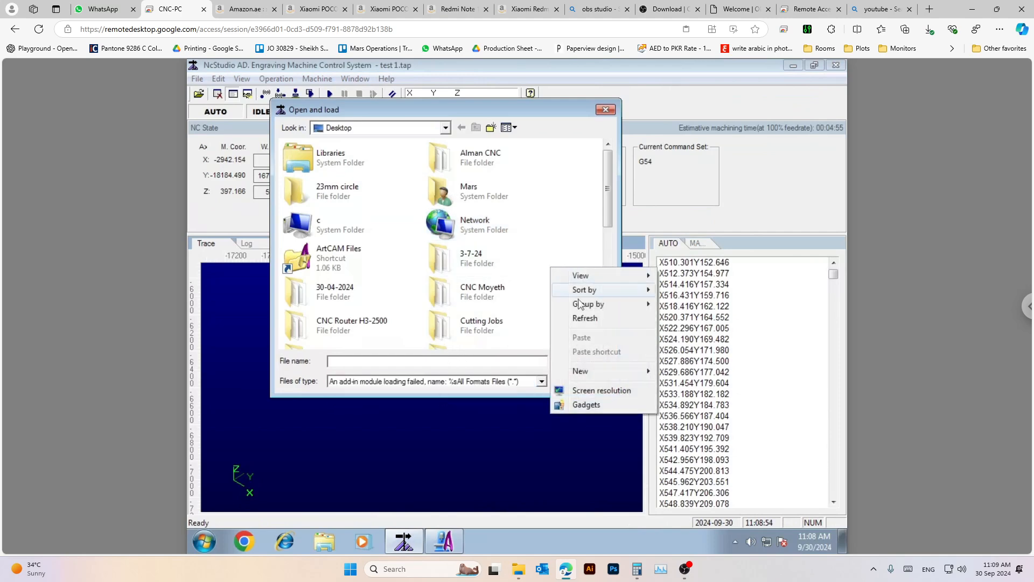
pyautogui.click(585, 318)
pyautogui.click(348, 191)
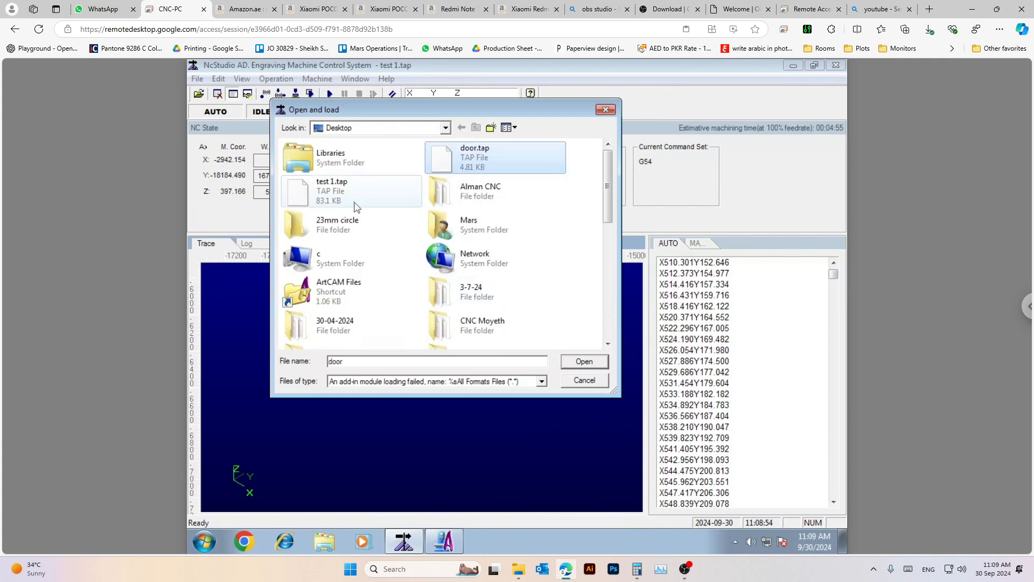
pyautogui.click(596, 366)
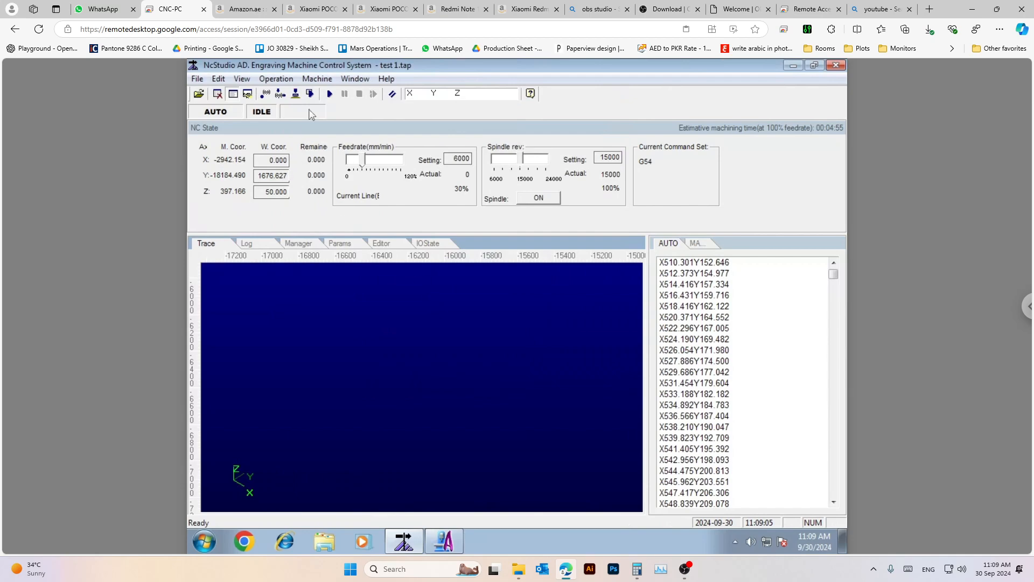
# Simulate the loaded test 1.tap, end the simulation and unload the program
pyautogui.click(315, 95)
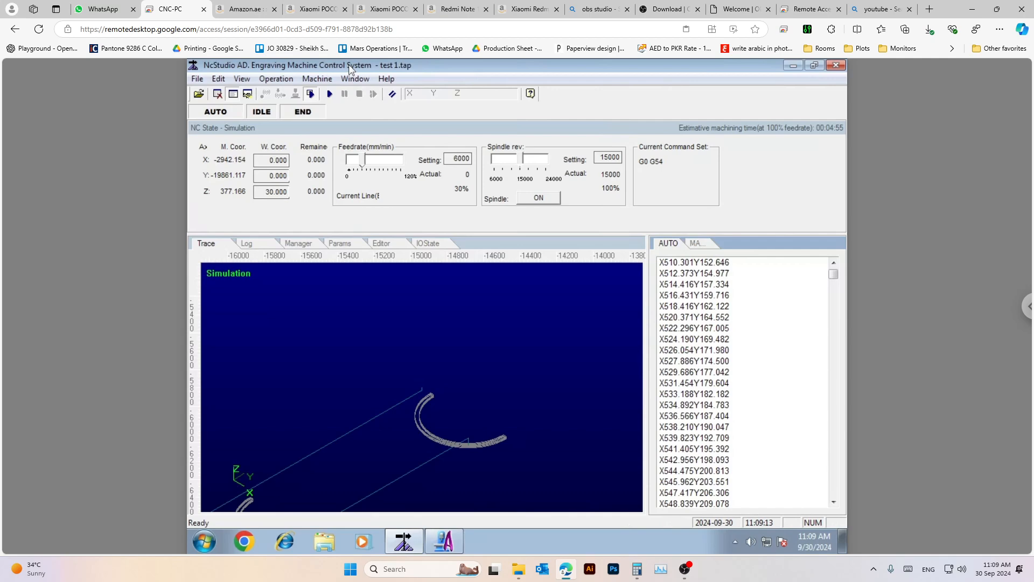
pyautogui.click(311, 95)
pyautogui.click(200, 79)
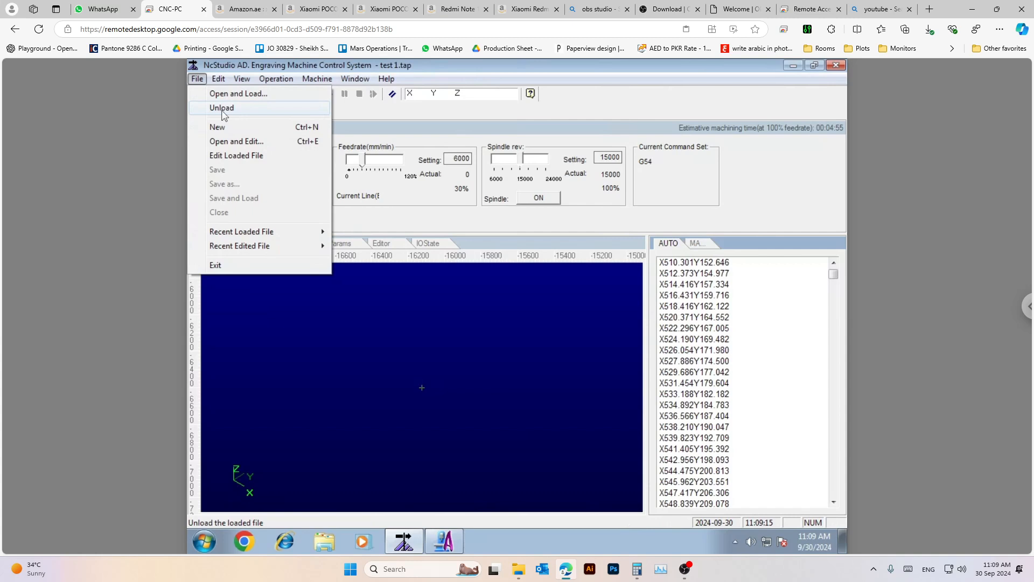
pyautogui.click(223, 108)
pyautogui.moveTo(399, 362)
pyautogui.mouseDown()
pyautogui.moveTo(398, 296)
pyautogui.moveTo(418, 409)
pyautogui.moveTo(469, 417)
pyautogui.mouseUp()
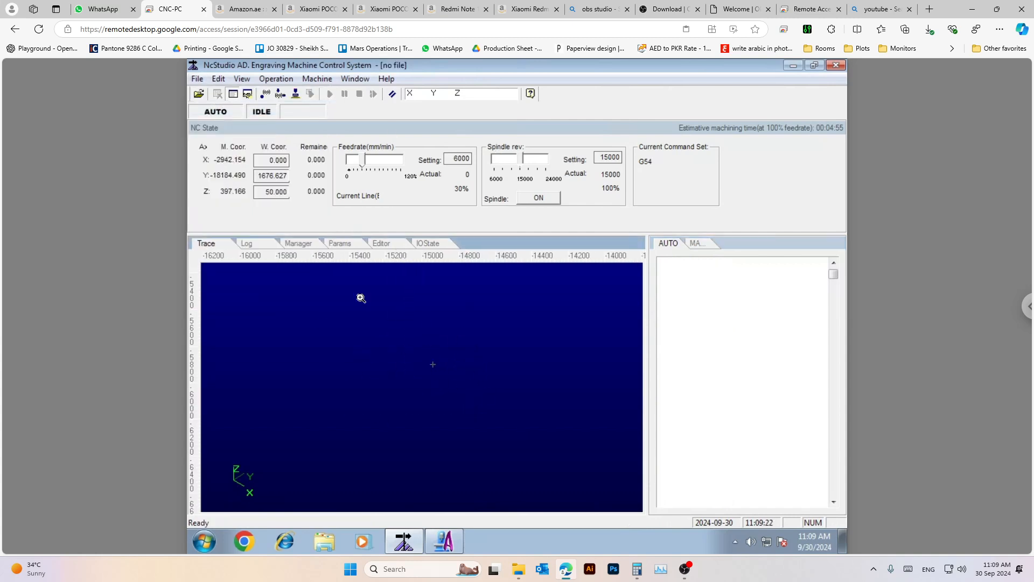
# Open the program loading dialog, list files of all formats and look through the Desktop for test 1.tap
pyautogui.click(198, 80)
pyautogui.click(202, 94)
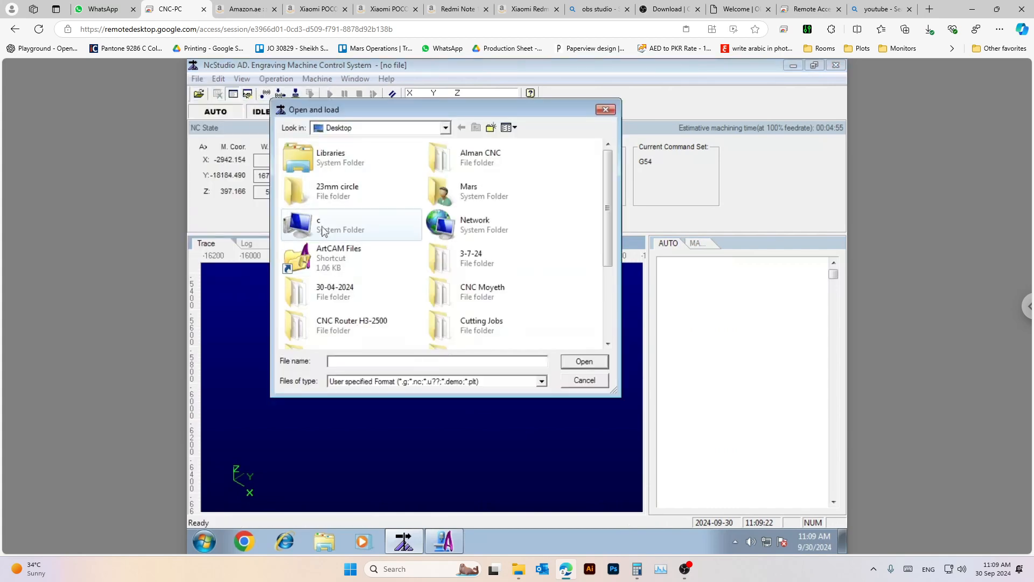
pyautogui.click(376, 382)
pyautogui.click(376, 401)
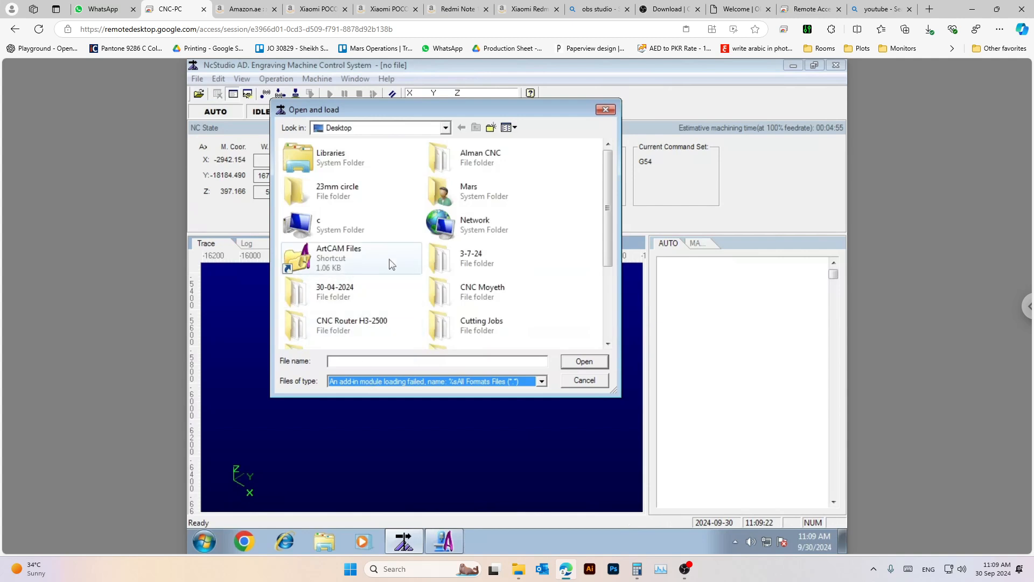
pyautogui.click(364, 269)
pyautogui.scroll(-4, 362, 271)
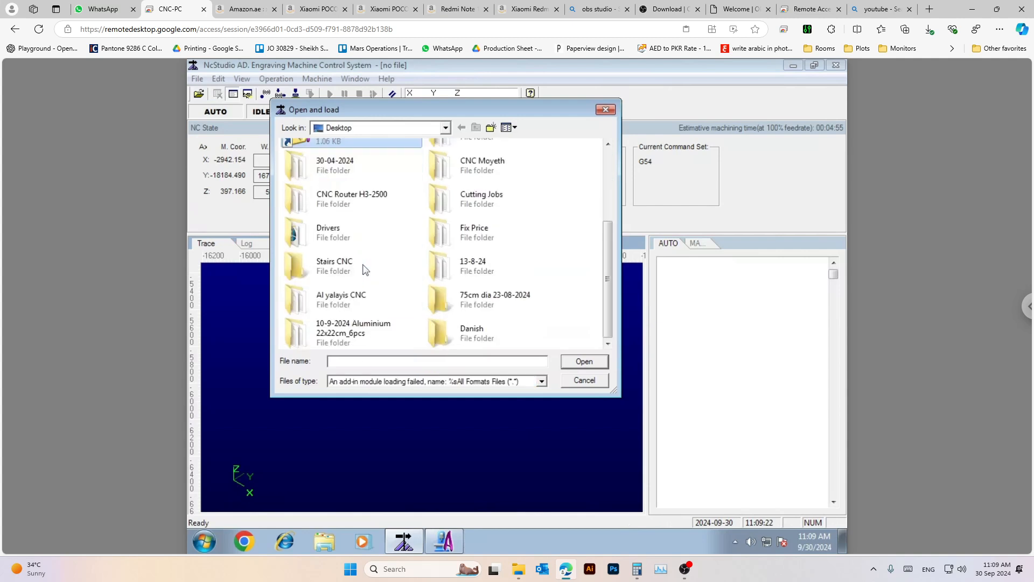
pyautogui.scroll(4, 390, 332)
pyautogui.click(401, 382)
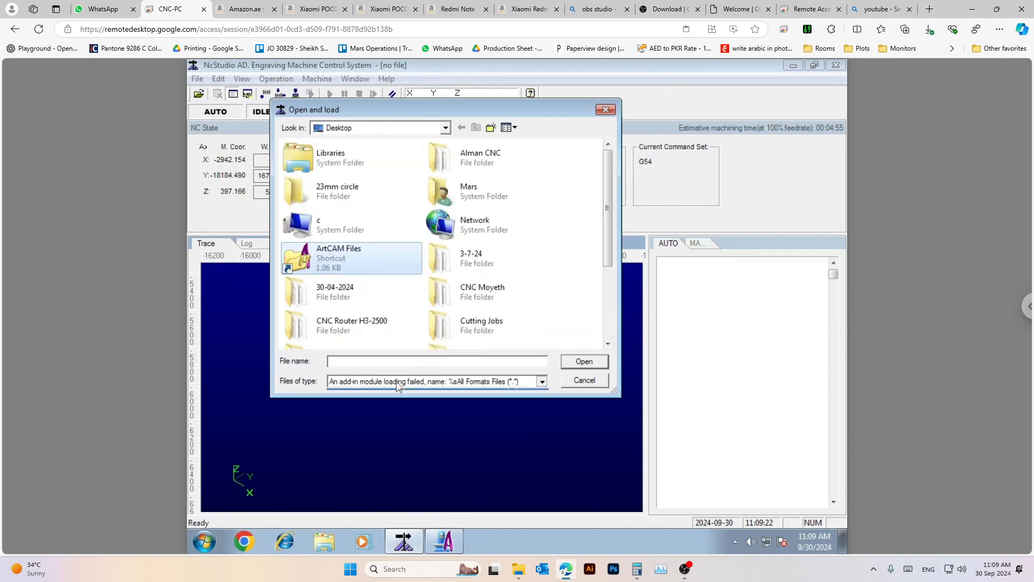
pyautogui.click(396, 401)
# Refresh the Desktop file listing and load test 1.tap
pyautogui.rightClick(559, 229)
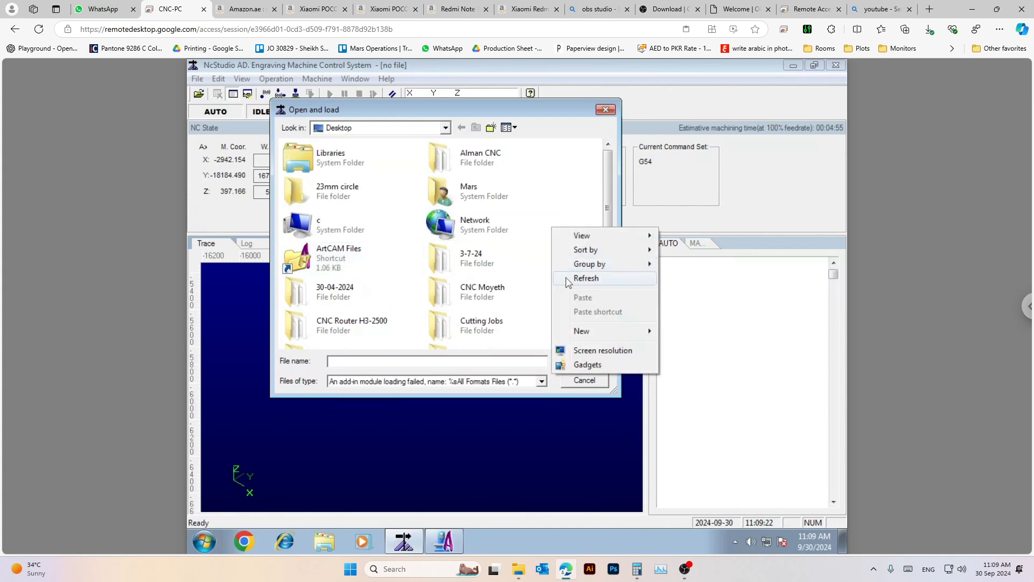
pyautogui.click(570, 280)
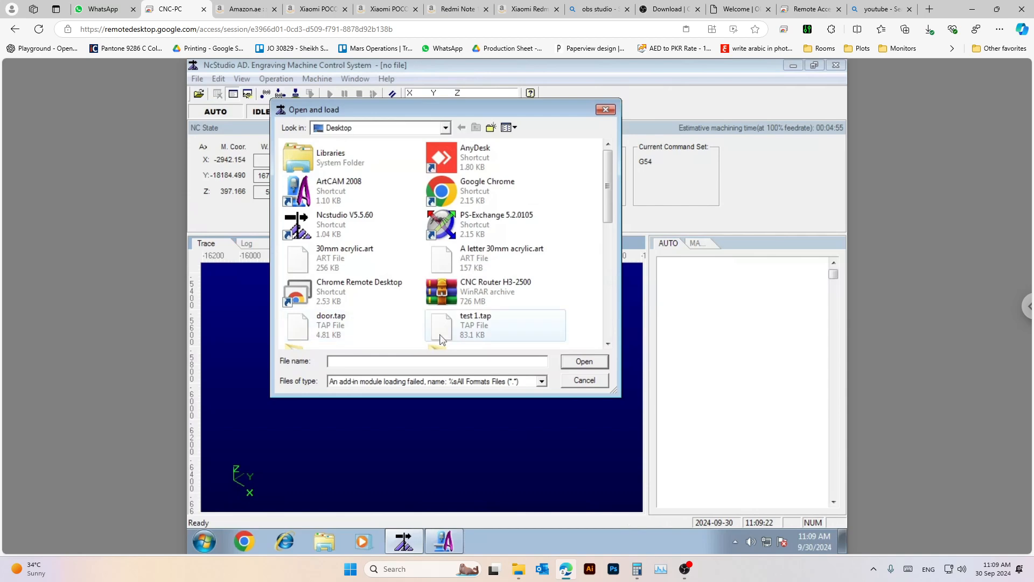
pyautogui.click(441, 337)
pyautogui.click(572, 361)
# Simulate test 1.tap, end the simulation and run it again to check the cutting order
pyautogui.click(310, 96)
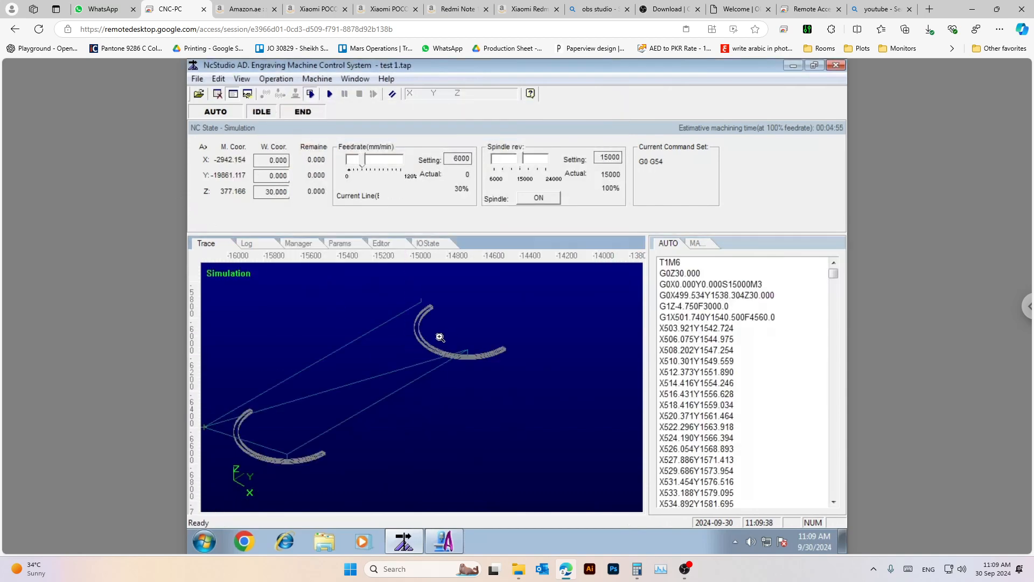
pyautogui.click(312, 97)
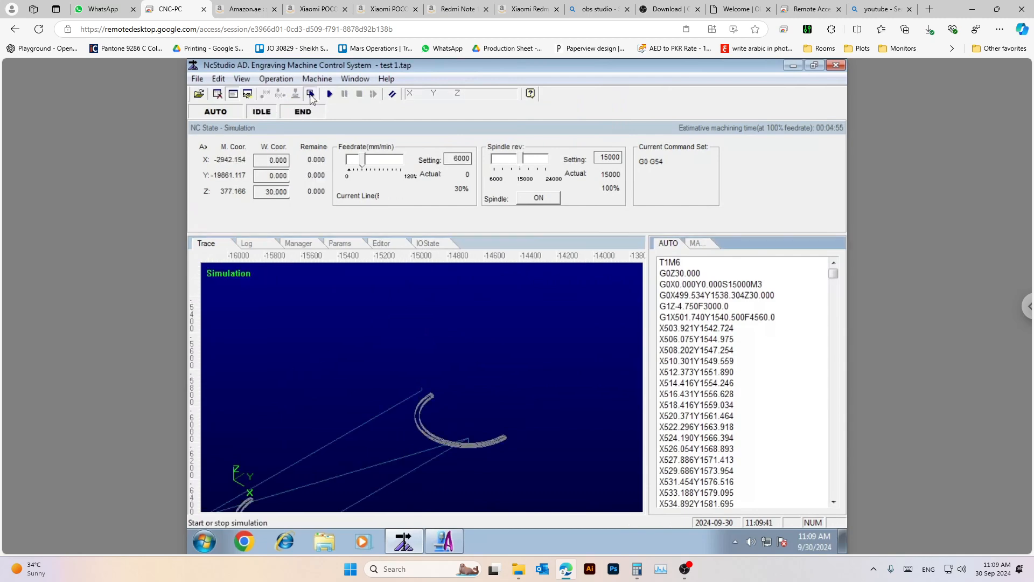
pyautogui.click(311, 96)
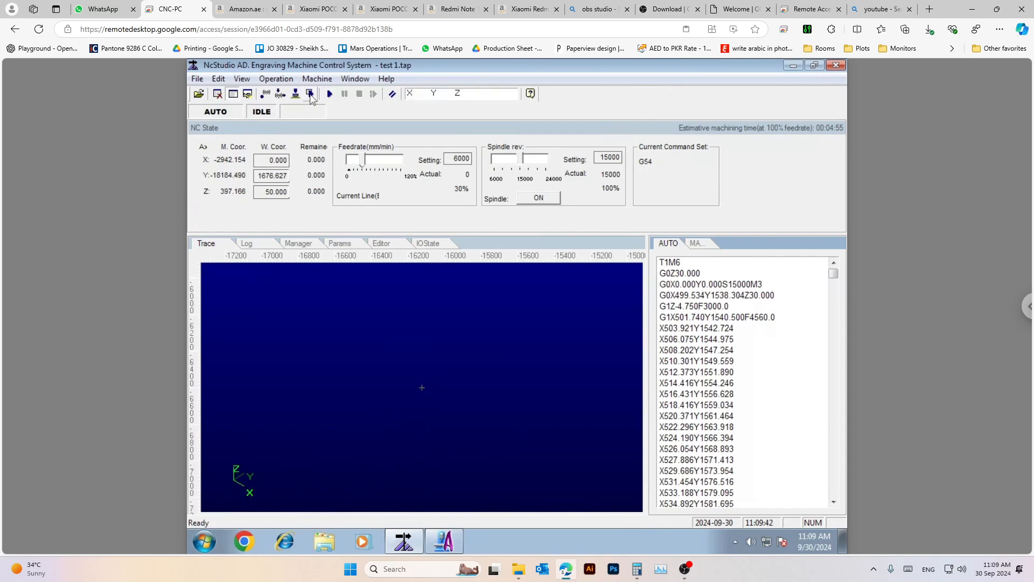
pyautogui.click(195, 80)
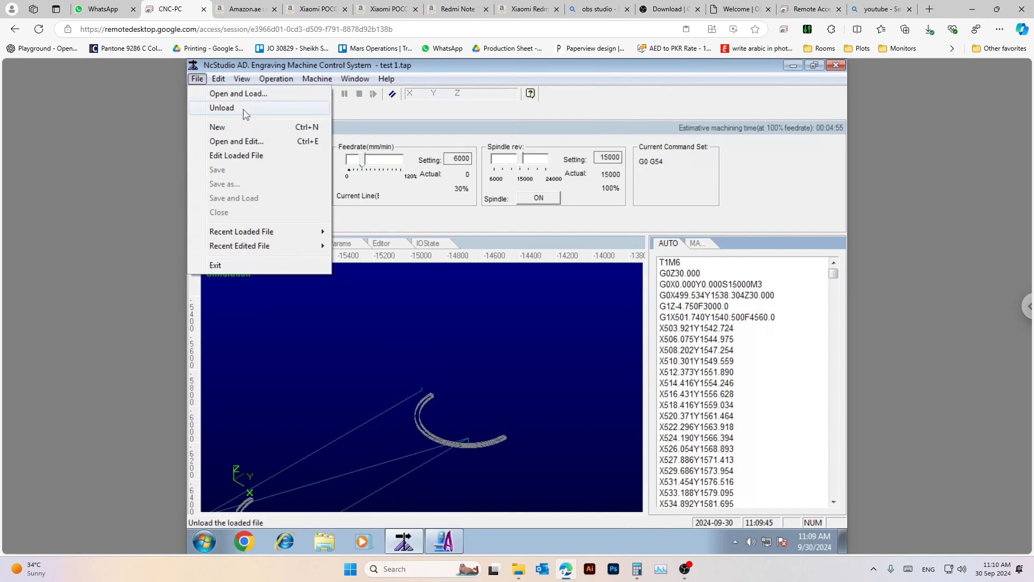
pyautogui.click(450, 70)
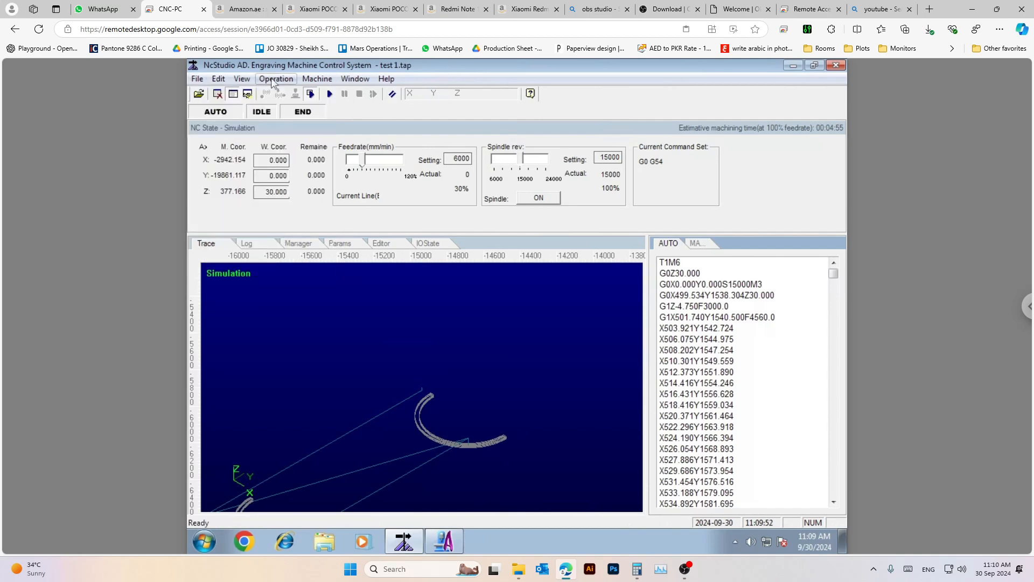
# Reopen the program loading dialog, list files of all formats and refresh the Desktop listing
pyautogui.click(196, 80)
pyautogui.click(226, 92)
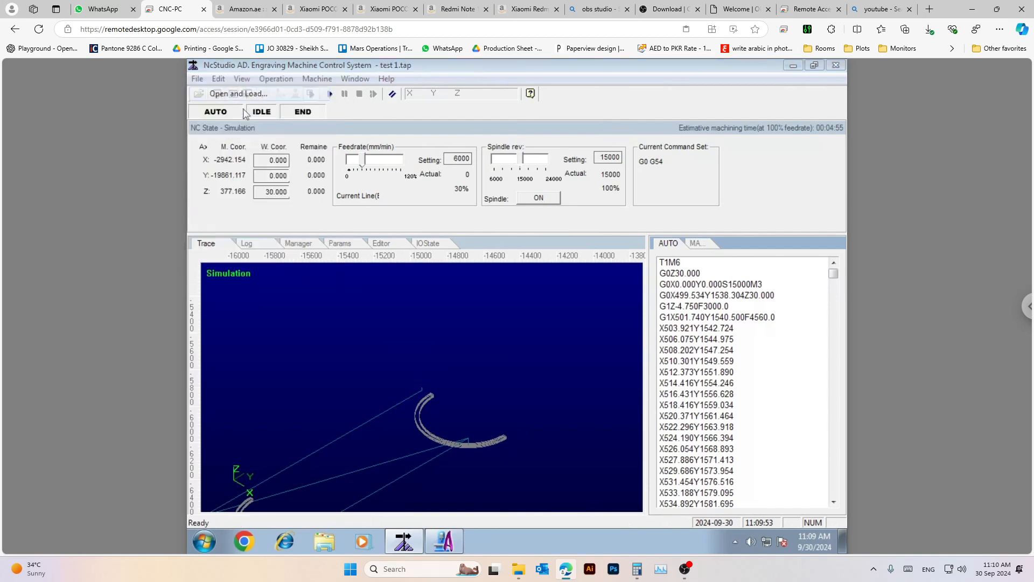
pyautogui.scroll(-3, 515, 334)
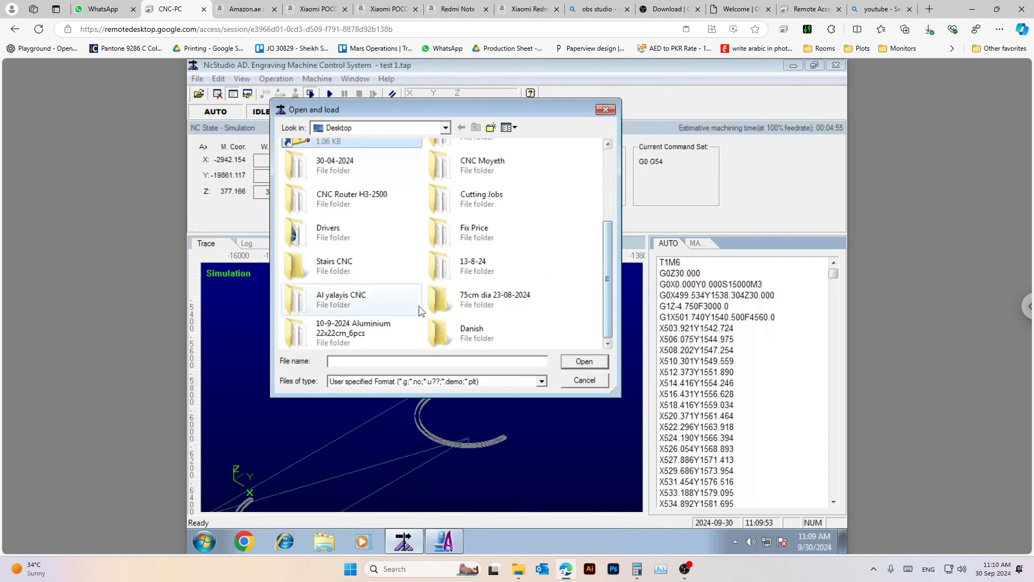
pyautogui.click(491, 382)
pyautogui.click(474, 402)
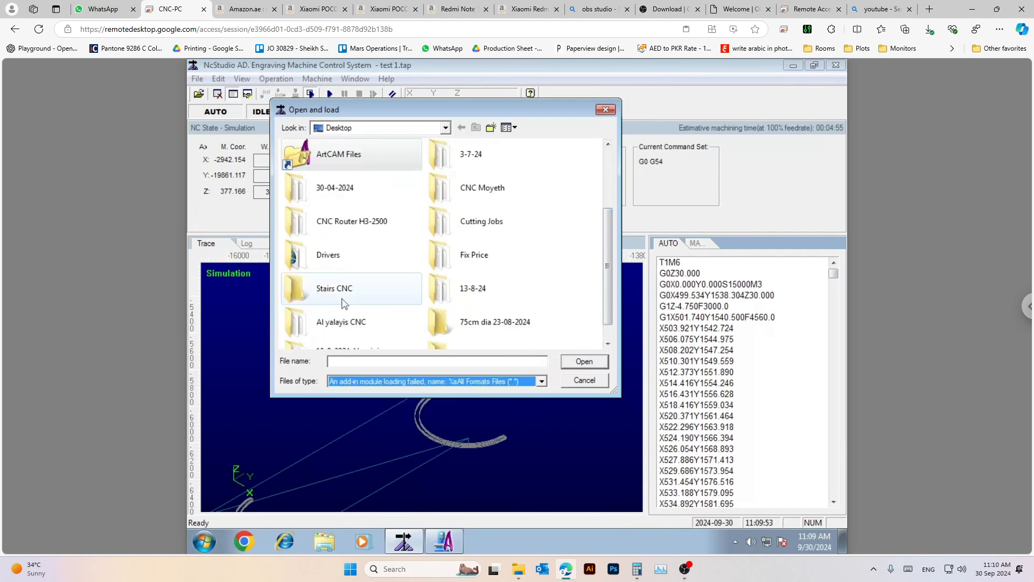
pyautogui.rightClick(566, 236)
pyautogui.click(568, 281)
# Find test 1.tap in the Desktop listing and load it again
pyautogui.scroll(2, 363, 240)
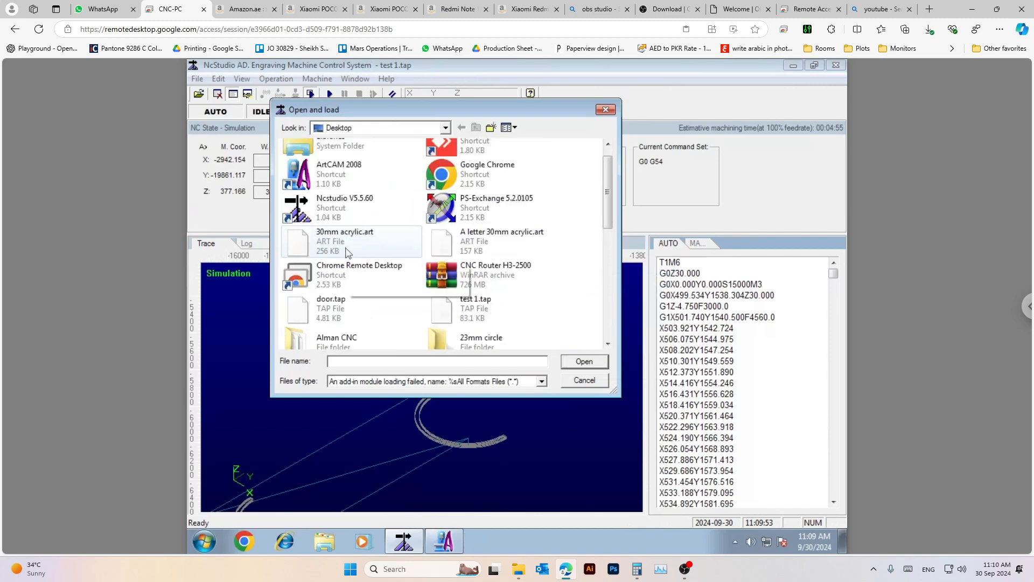
pyautogui.scroll(1, 347, 254)
pyautogui.click(334, 340)
pyautogui.doubleClick(449, 326)
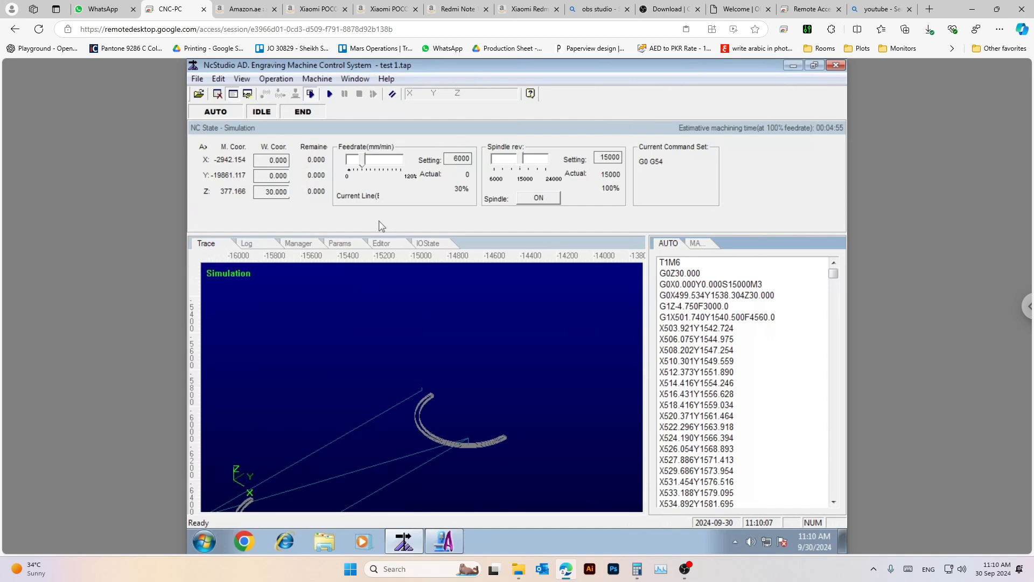
# Unload test 1.tap and open the program loading dialog with files of all formats listed
pyautogui.click(198, 79)
pyautogui.click(215, 105)
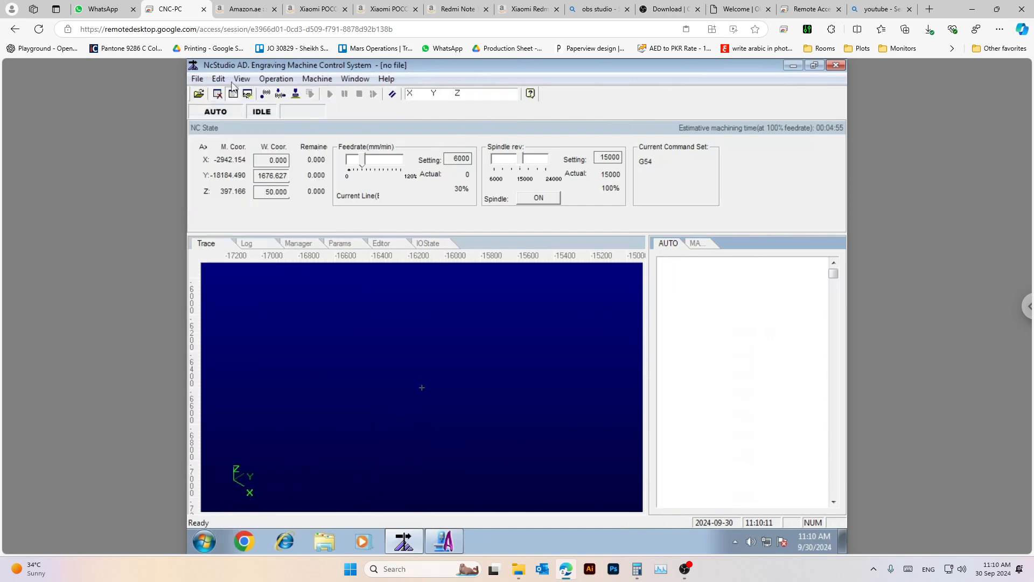
pyautogui.click(197, 79)
pyautogui.click(238, 94)
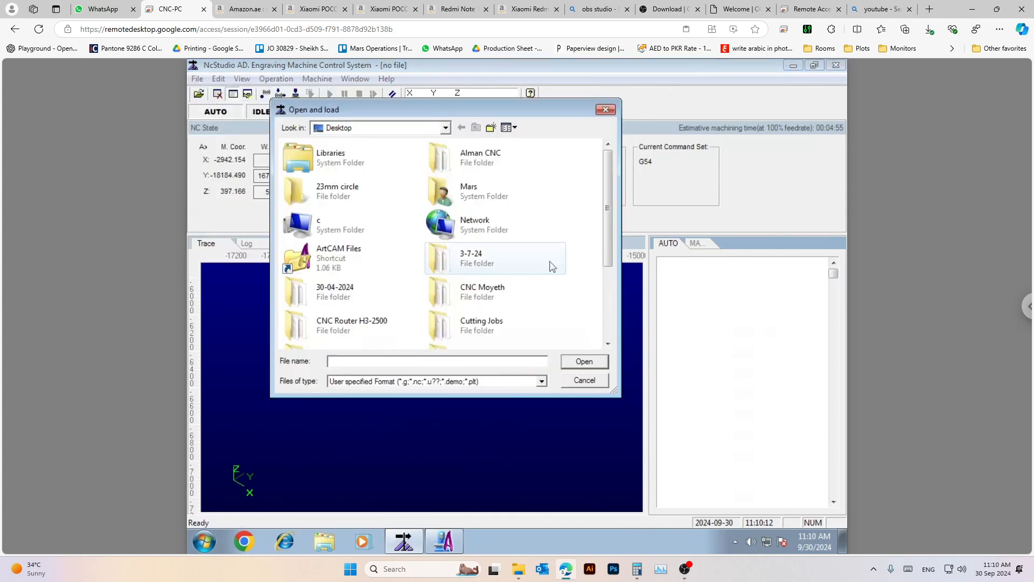
pyautogui.click(510, 383)
pyautogui.click(482, 400)
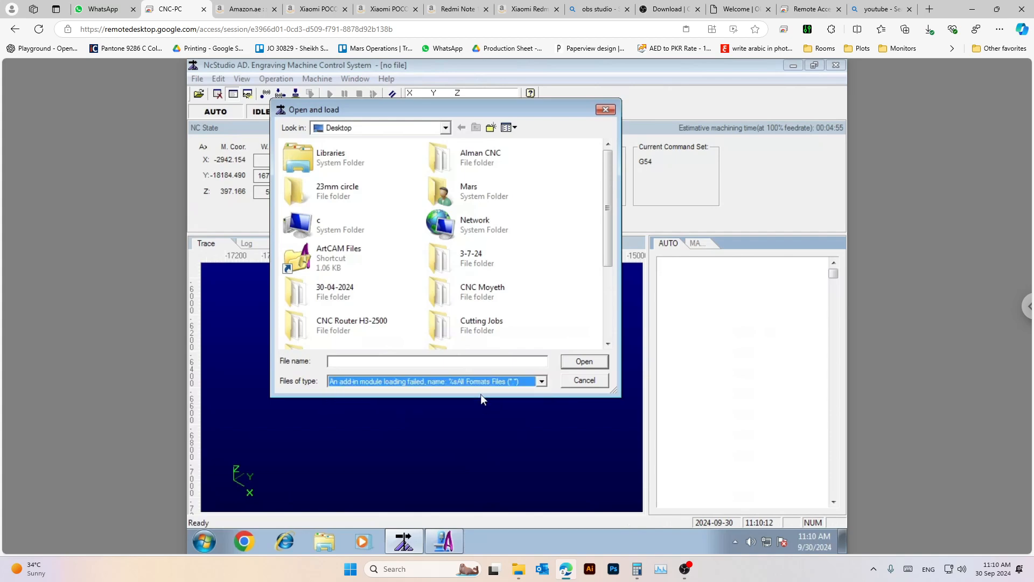
# Load test 1.tap from the refreshed Desktop listing and simulate it
pyautogui.rightClick(581, 247)
pyautogui.click(613, 295)
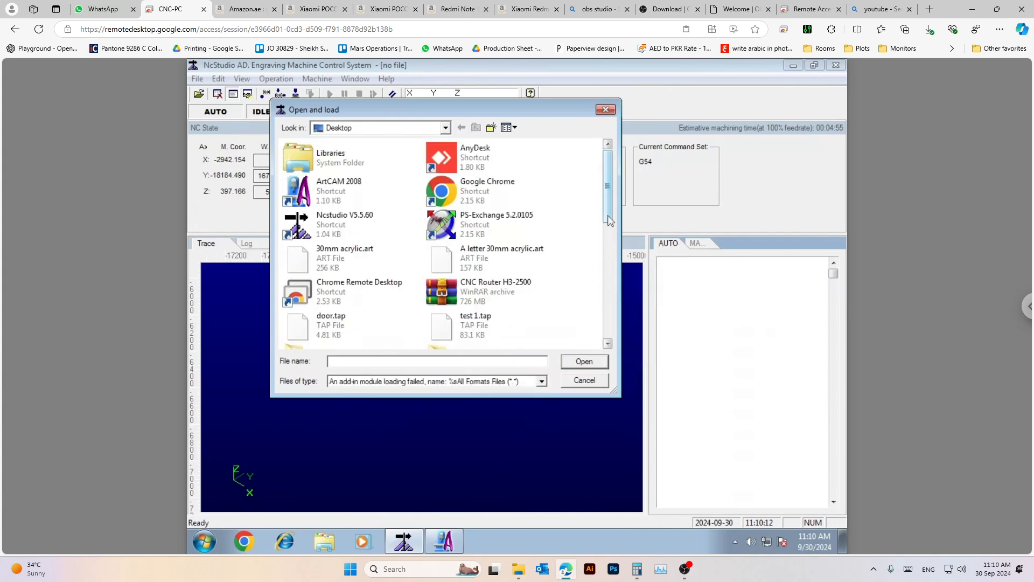
pyautogui.scroll(-1, 331, 326)
pyautogui.click(471, 306)
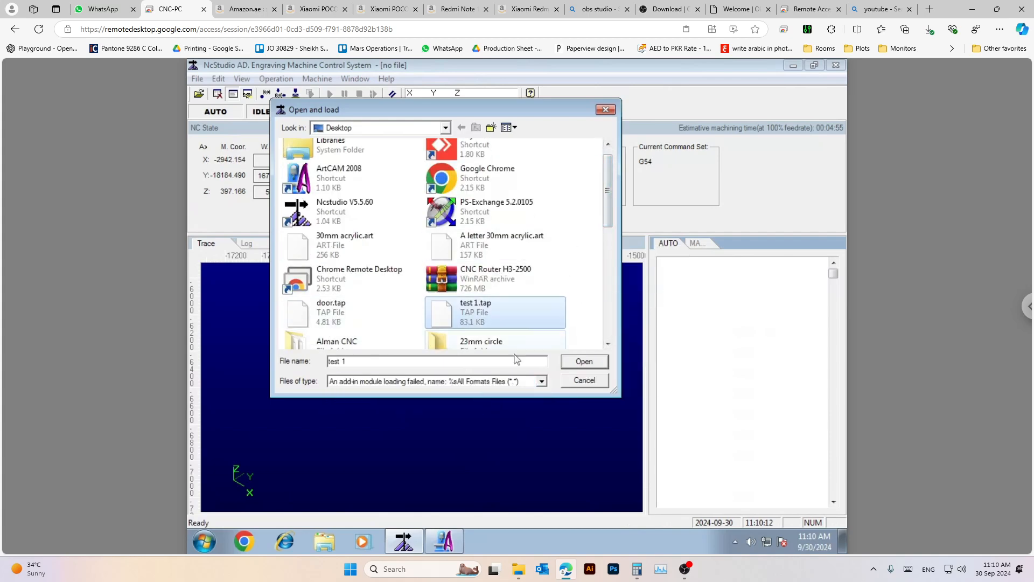
pyautogui.click(585, 362)
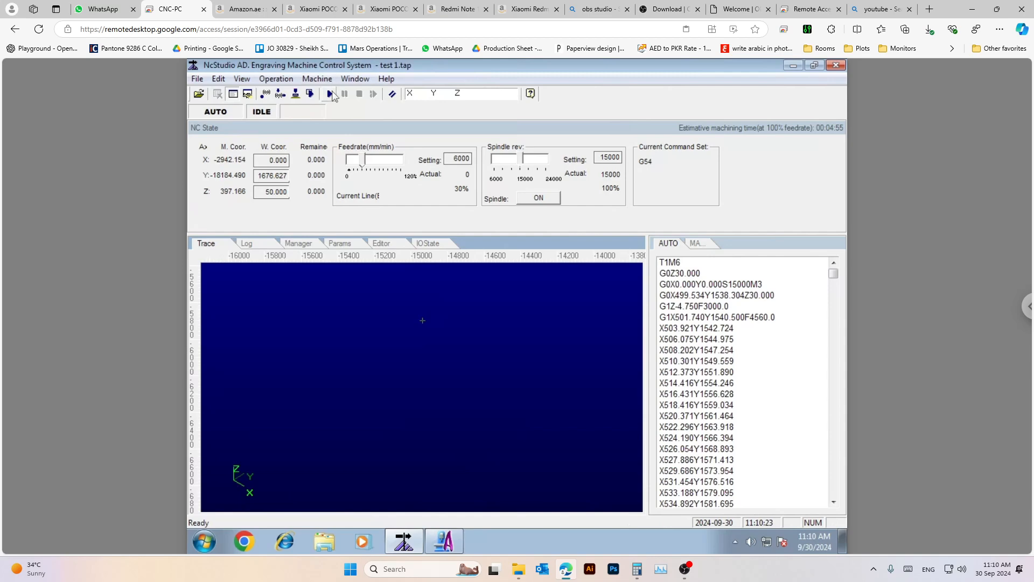
pyautogui.click(311, 94)
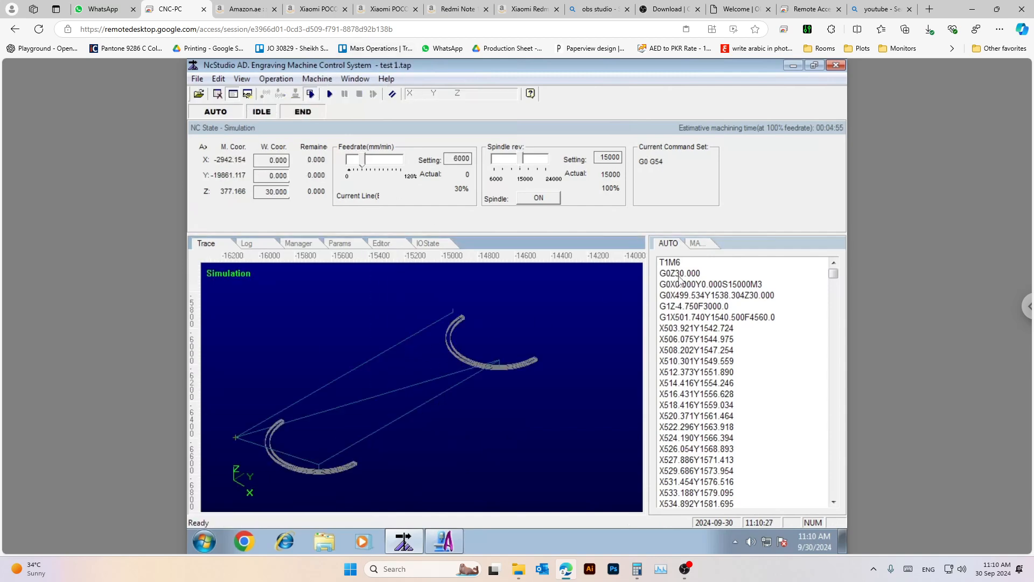
# End the simulation in favour of manual control and jog the axes to about X -2.26, Y 1675, Z 52.4
pyautogui.click(697, 244)
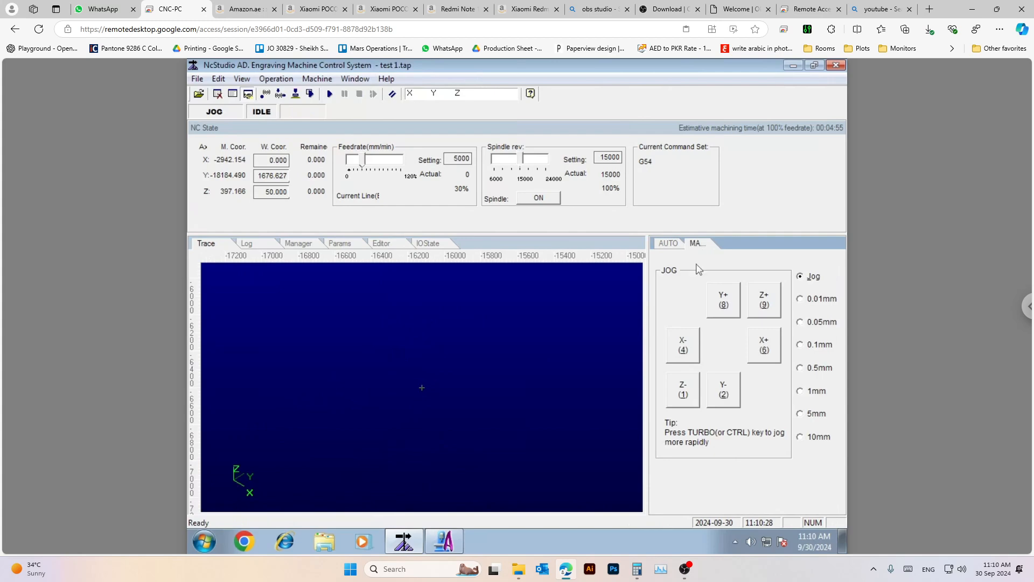
pyautogui.click(713, 306)
pyautogui.click(724, 402)
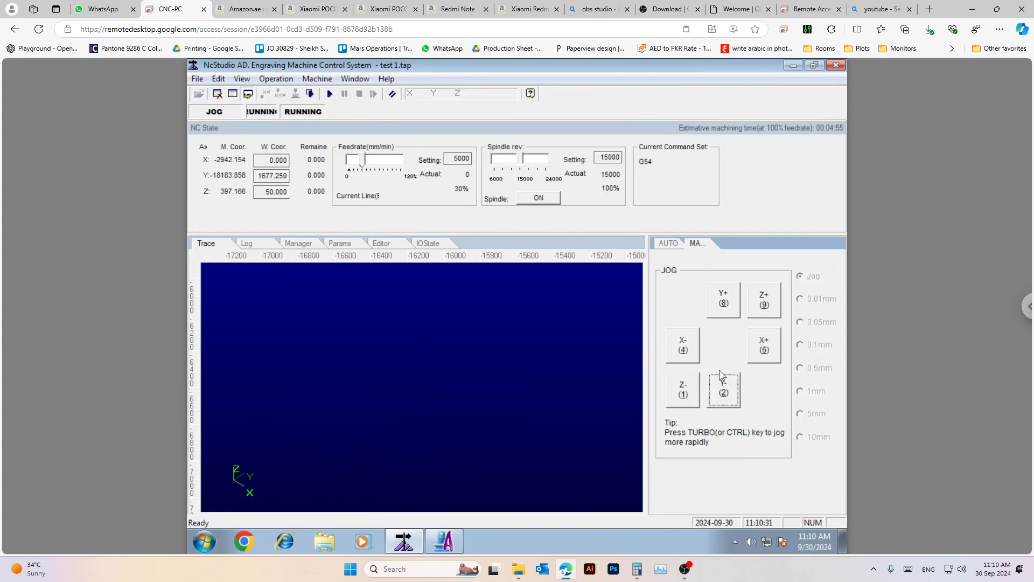
pyautogui.press('4')
pyautogui.click(763, 306)
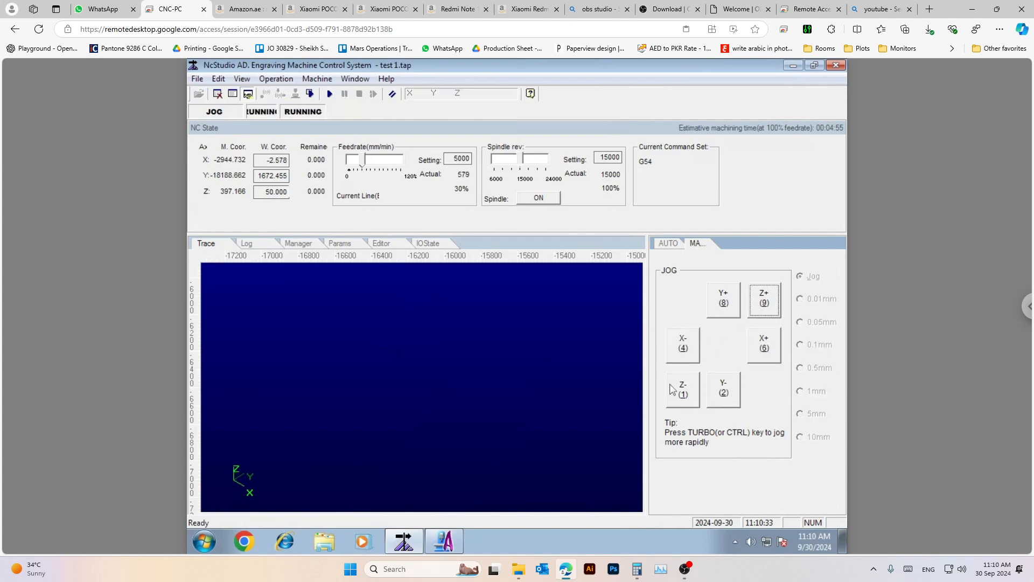
pyautogui.click(717, 313)
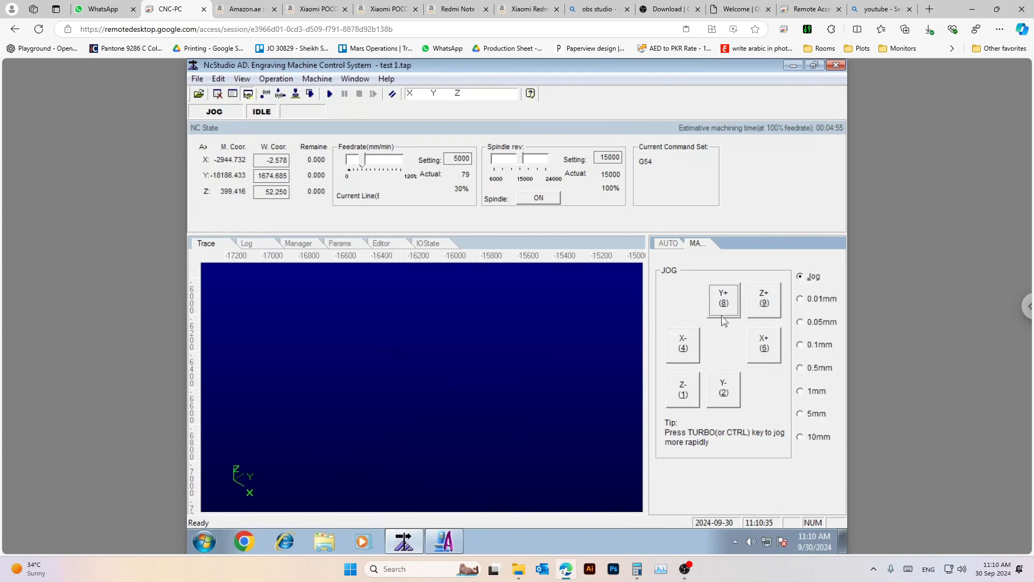
pyautogui.click(722, 316)
pyautogui.click(723, 393)
pyautogui.click(687, 352)
pyautogui.click(765, 345)
pyautogui.click(762, 307)
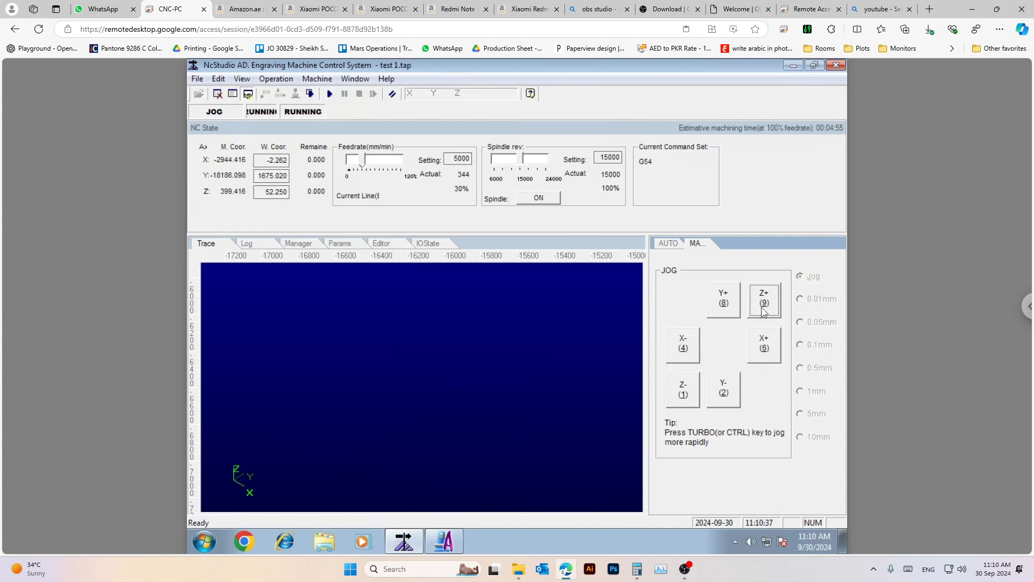
pyautogui.click(683, 389)
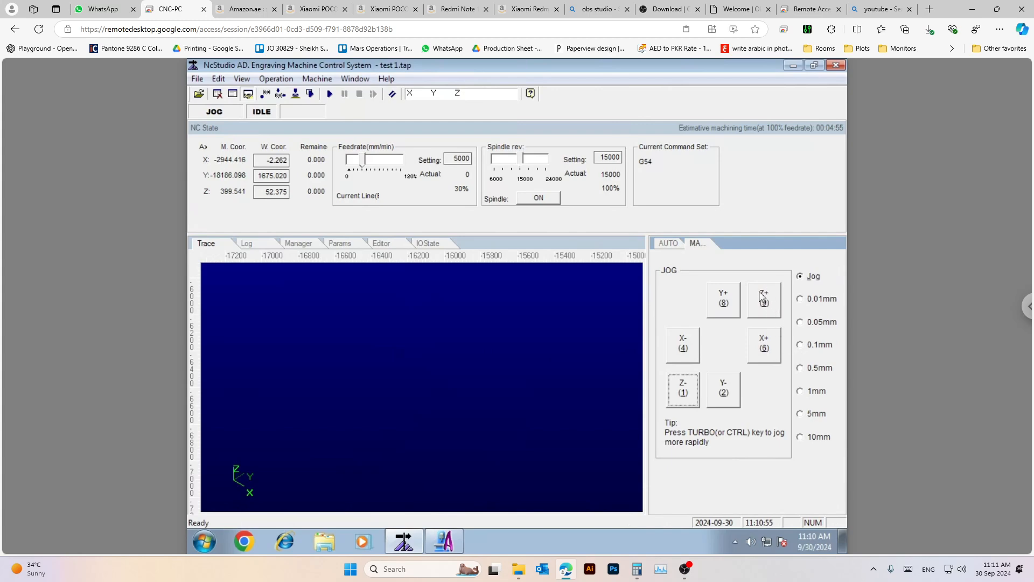
# Continuously jog the Z axis down to about 50.5 and the Y axis forward to about 1729.6
pyautogui.click(693, 396)
pyautogui.click(805, 278)
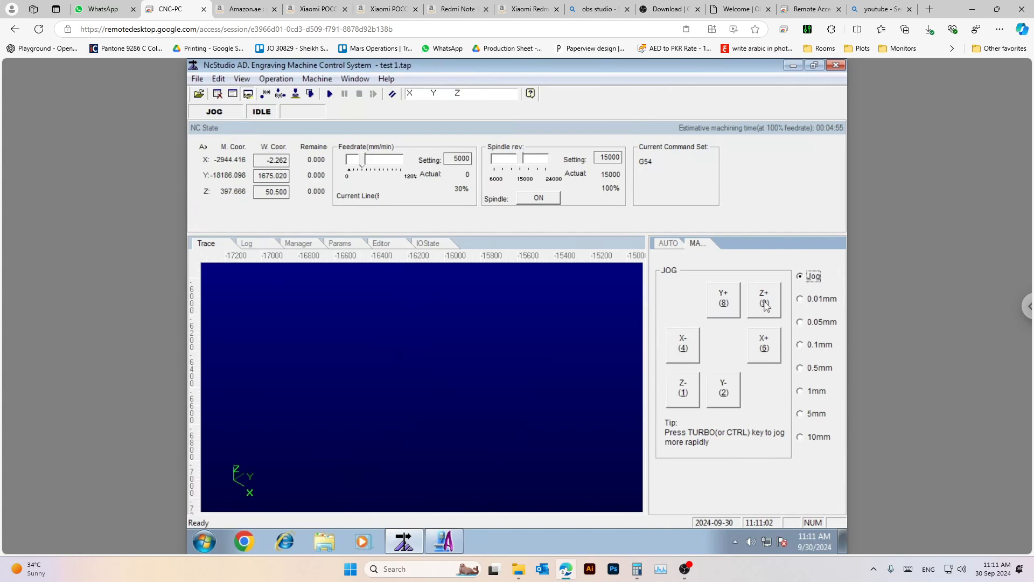
pyautogui.click(733, 305)
pyautogui.click(733, 305)
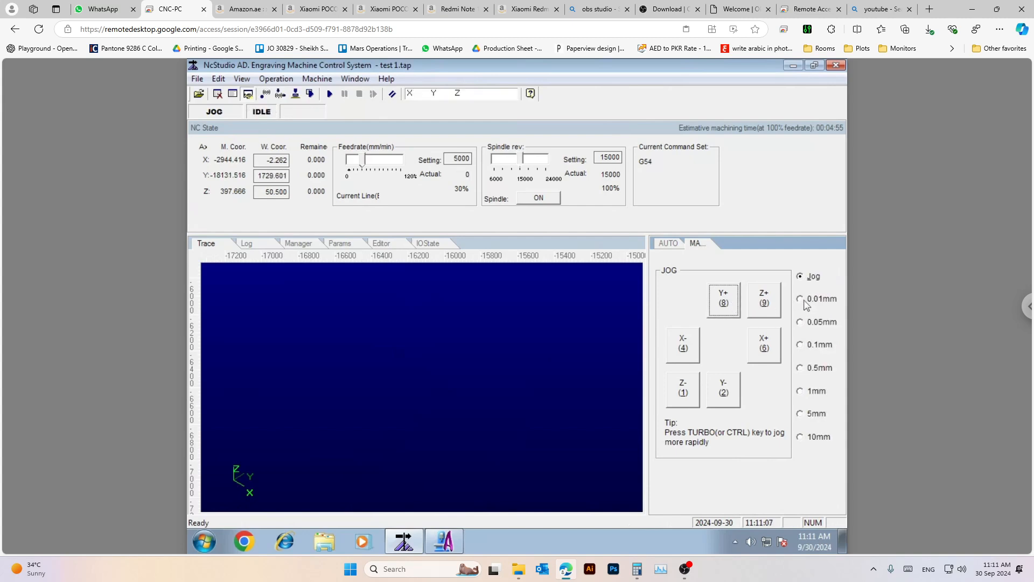
# Move the Y axis in the positive direction by a 0.01 mm increment and a 1 mm increment
pyautogui.click(809, 303)
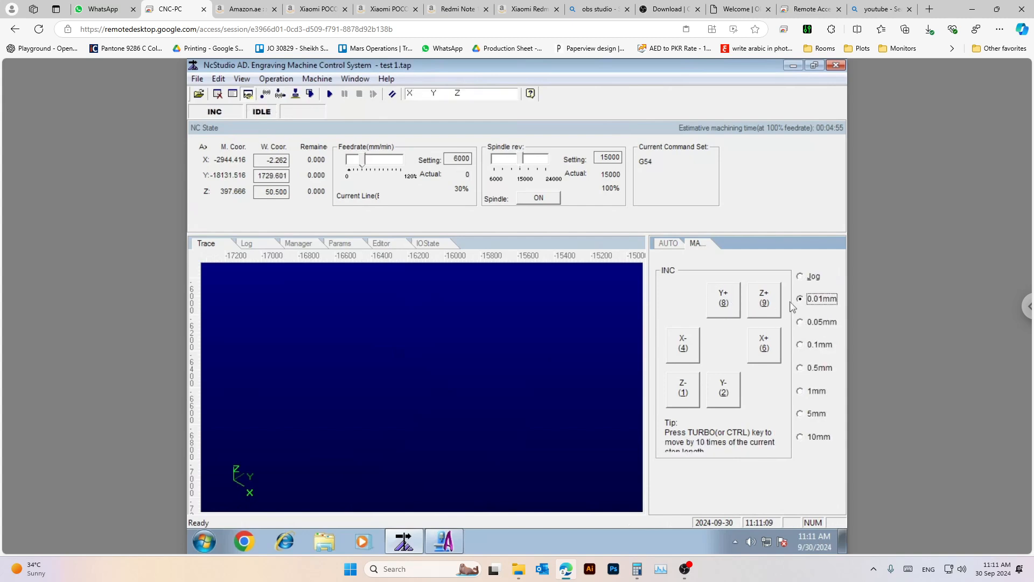
pyautogui.click(728, 306)
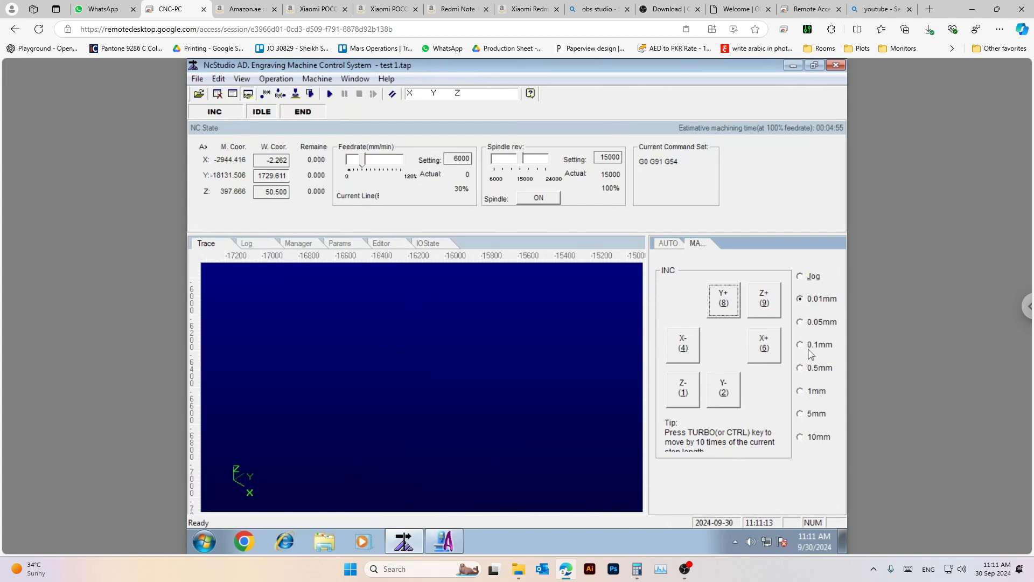
pyautogui.click(803, 397)
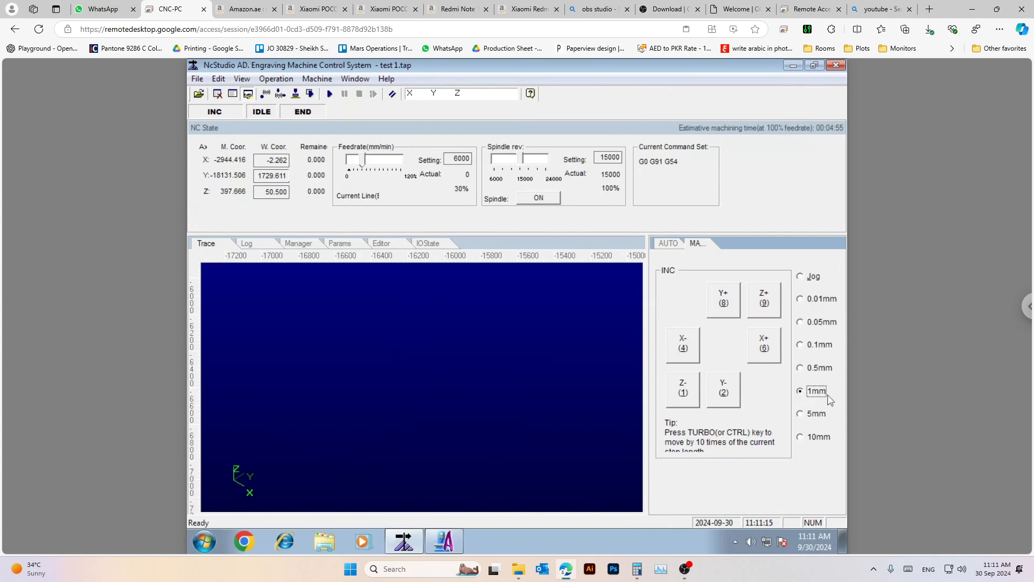
pyautogui.click(726, 314)
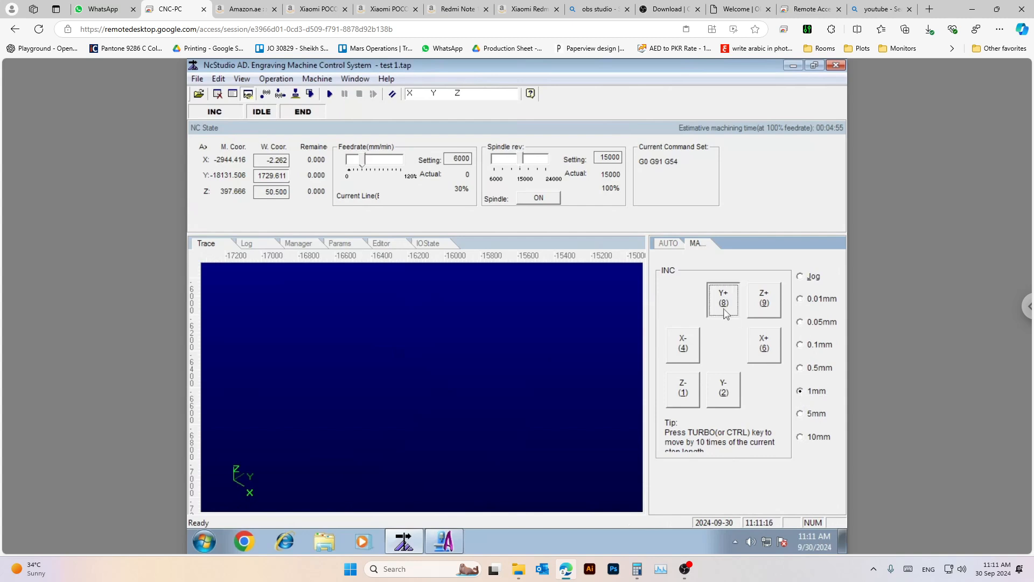
# Lower the Z axis by one 0.5 mm increment and four 0.1 mm increments
pyautogui.click(802, 370)
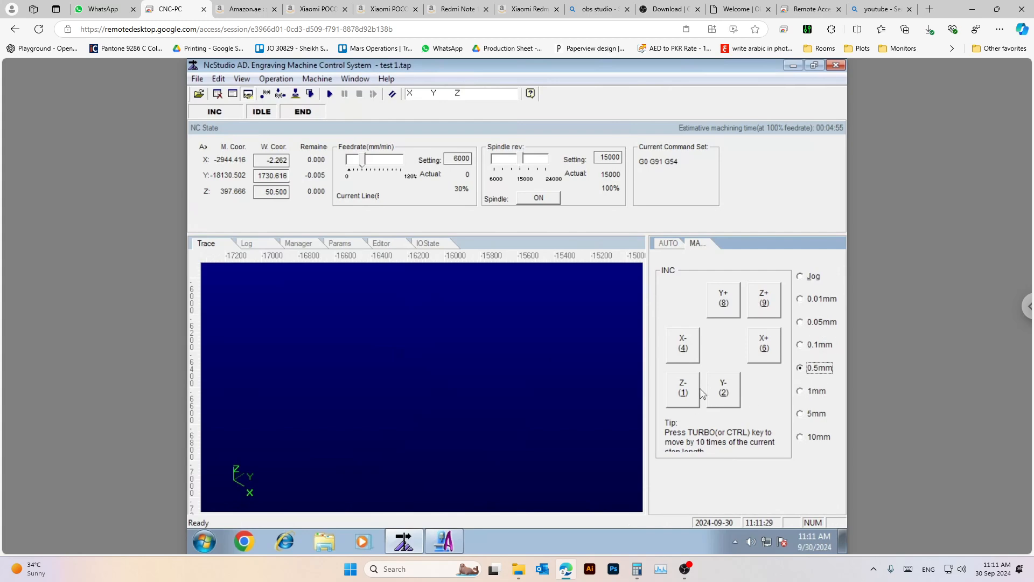
pyautogui.click(688, 398)
pyautogui.click(807, 345)
pyautogui.click(804, 370)
pyautogui.click(800, 345)
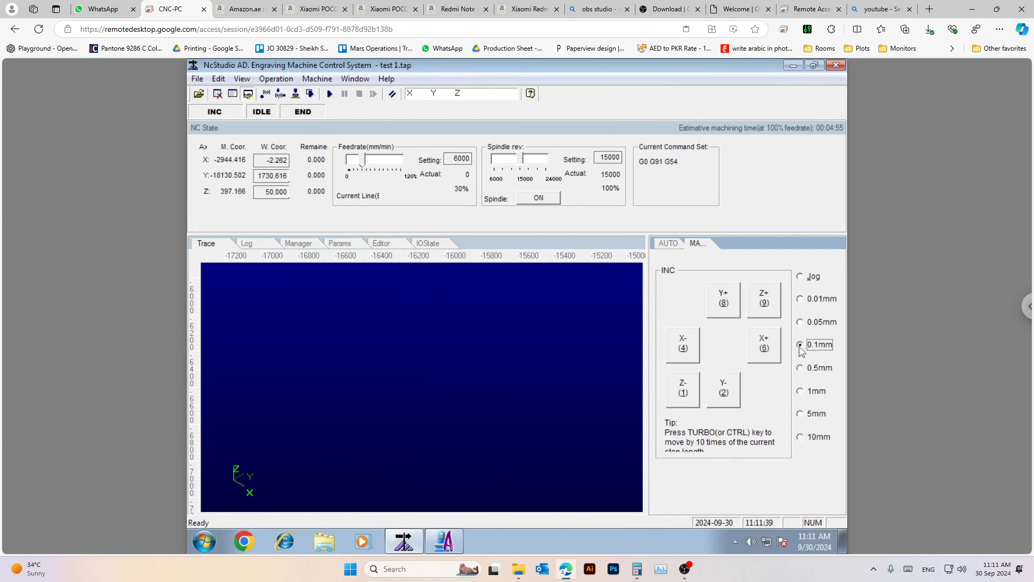
pyautogui.click(679, 396)
pyautogui.click(678, 394)
pyautogui.click(680, 396)
pyautogui.click(681, 395)
# Lower the Z axis by one more 0.1 mm increment
pyautogui.click(802, 277)
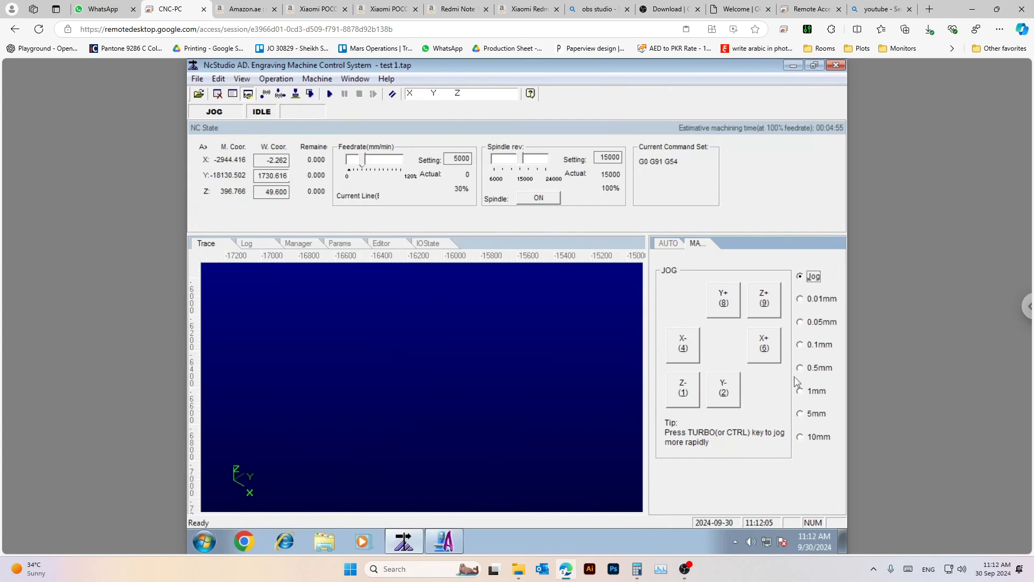
pyautogui.click(817, 370)
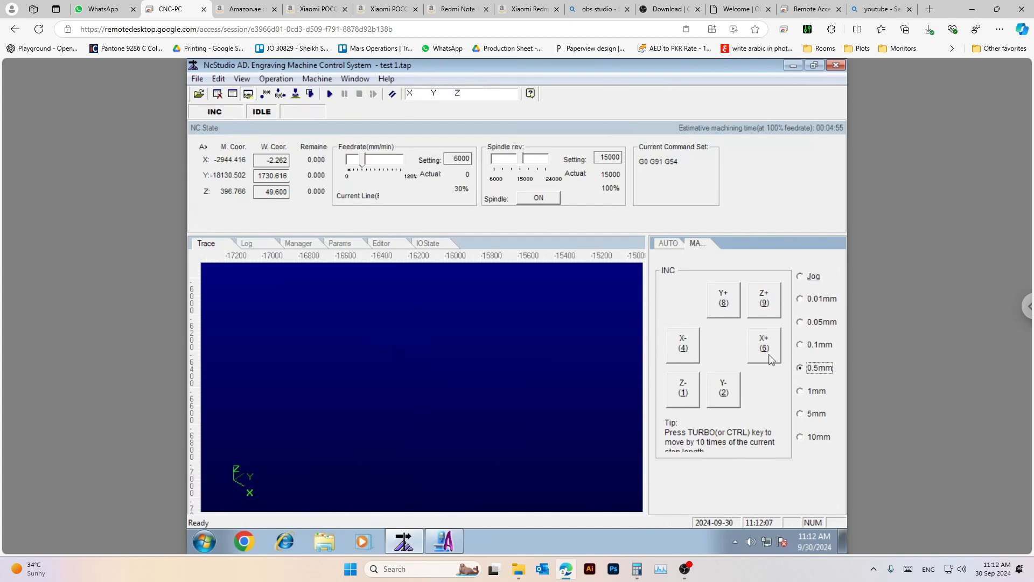
pyautogui.click(815, 346)
pyautogui.click(685, 392)
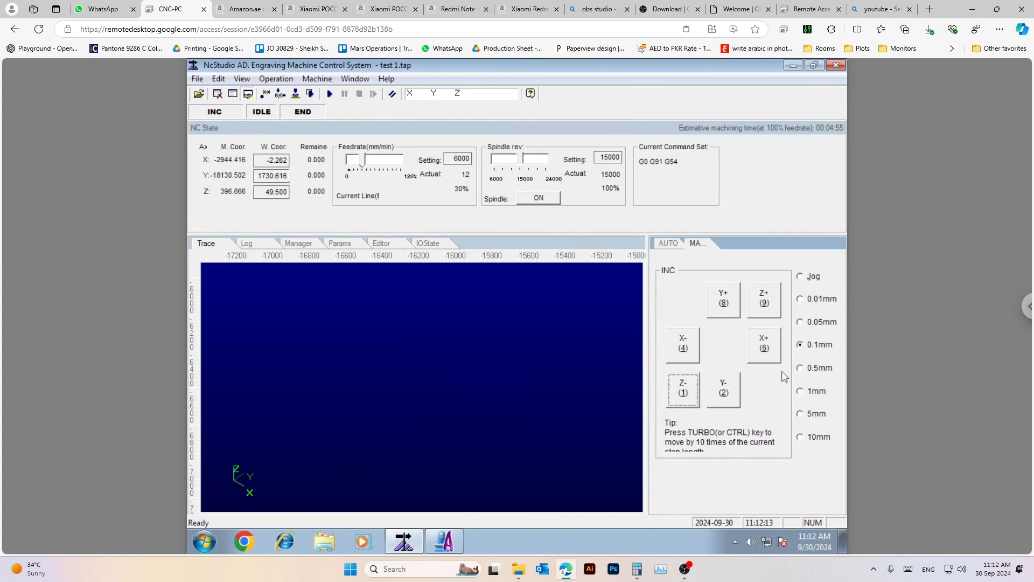
# Return to continuous jogging and zero the X, Y and Z work coordinates at the current machine position
pyautogui.click(802, 277)
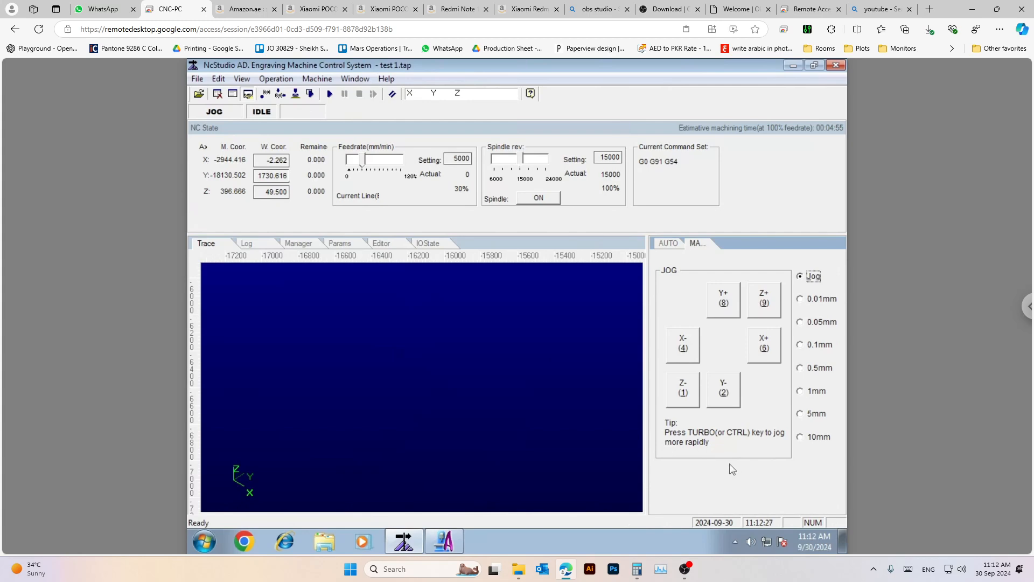
pyautogui.click(266, 95)
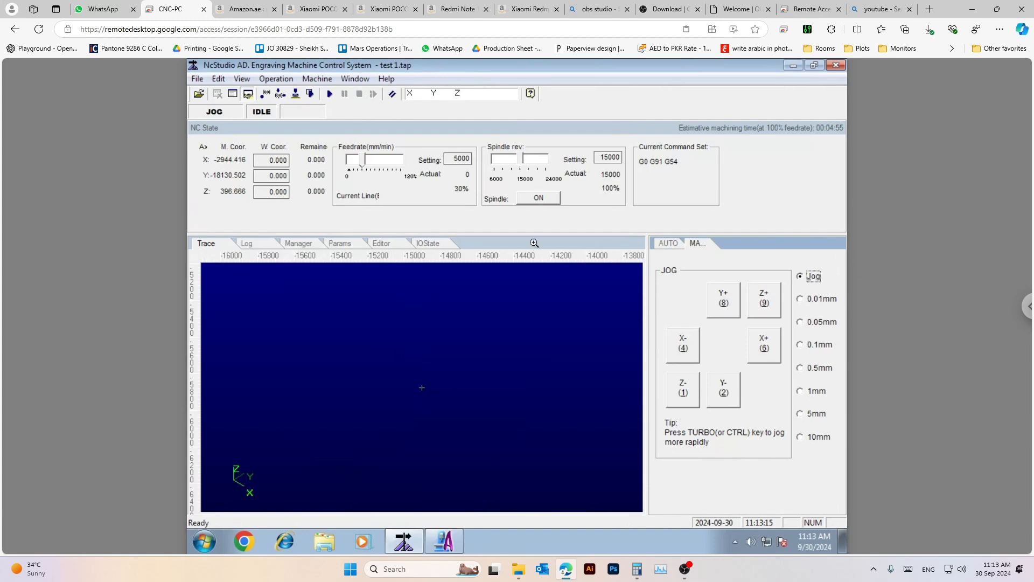
# Minimise NcStudio and switch to the ArtCAM Pro window with the nested arc layout
pyautogui.click(405, 541)
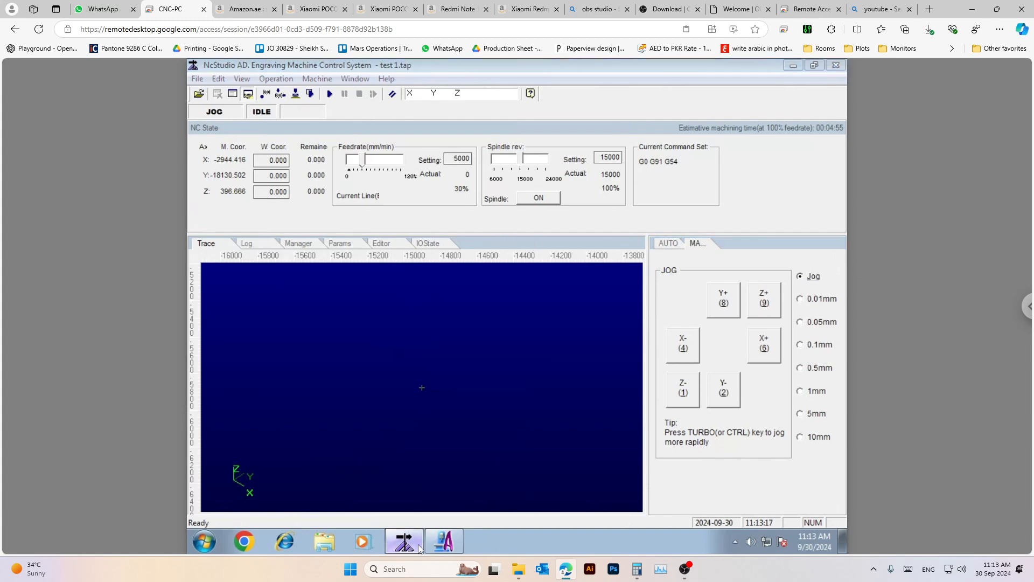
pyautogui.click(699, 199)
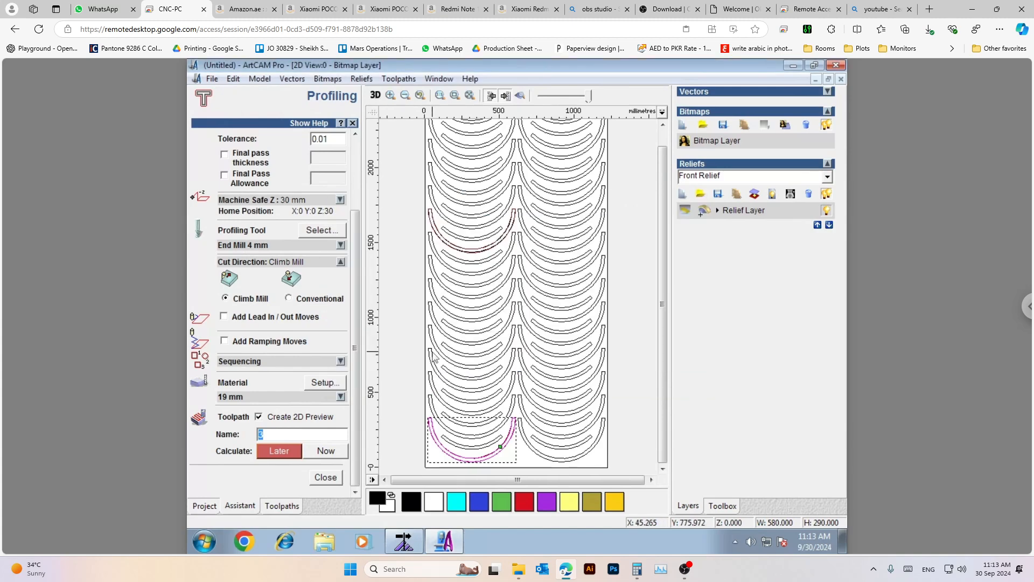
pyautogui.scroll(-2, 434, 302)
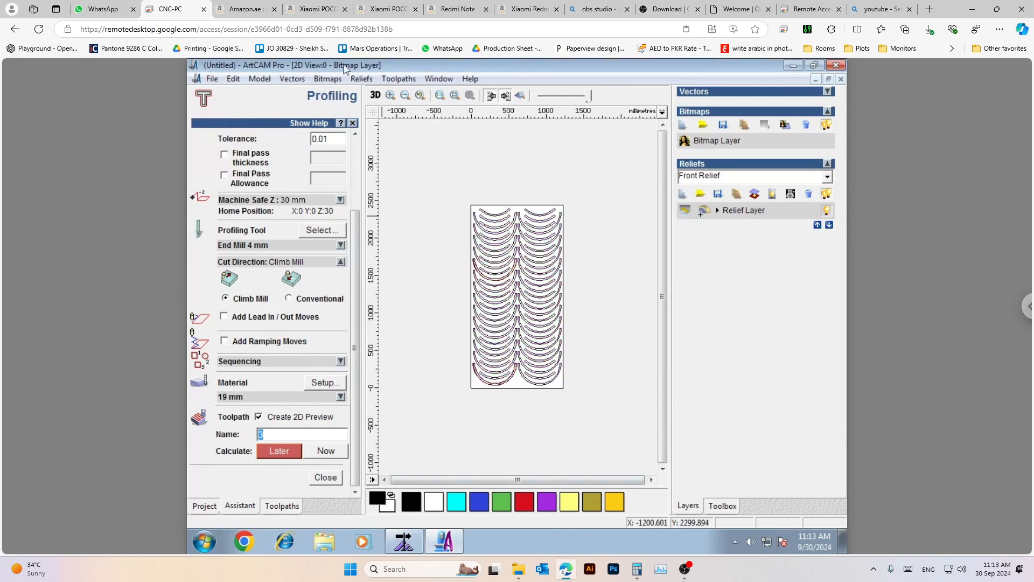
pyautogui.click(416, 543)
pyautogui.click(415, 542)
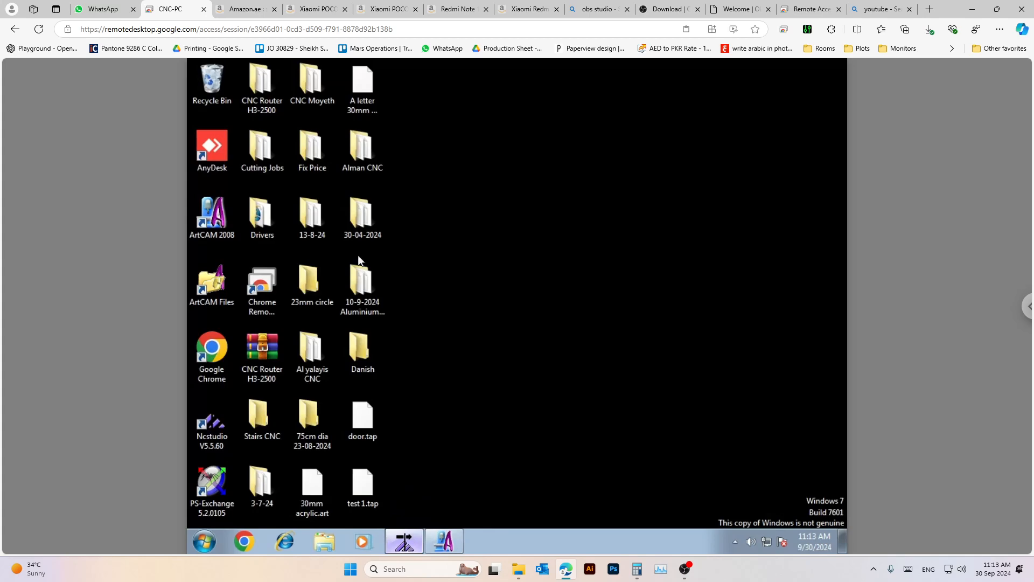
pyautogui.click(445, 552)
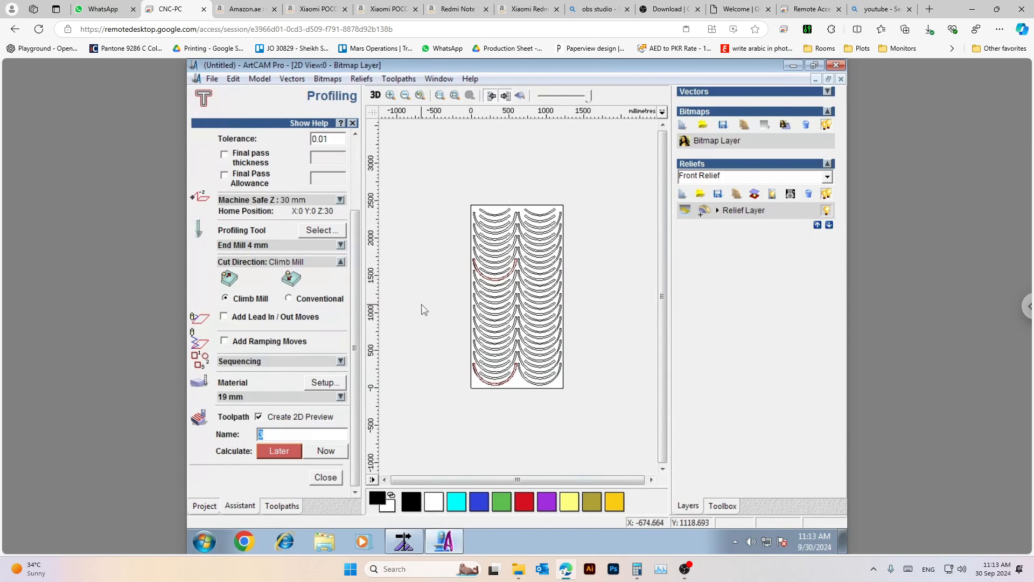
# Examine the profiling toolpath around the arc near Y 1500 and the Profiling depth, tool and cut direction settings
pyautogui.scroll(1, 475, 291)
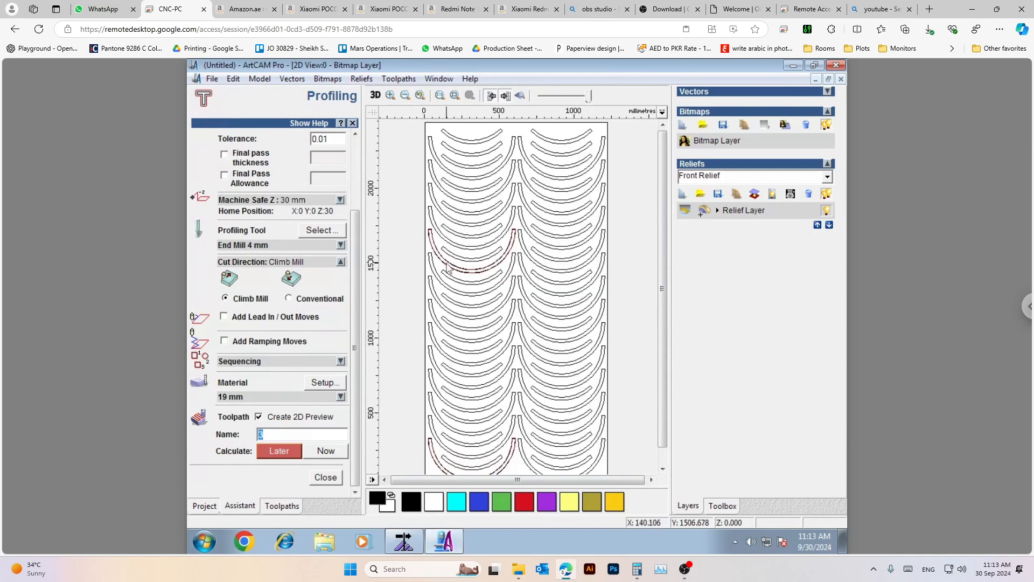
pyautogui.scroll(1, 461, 232)
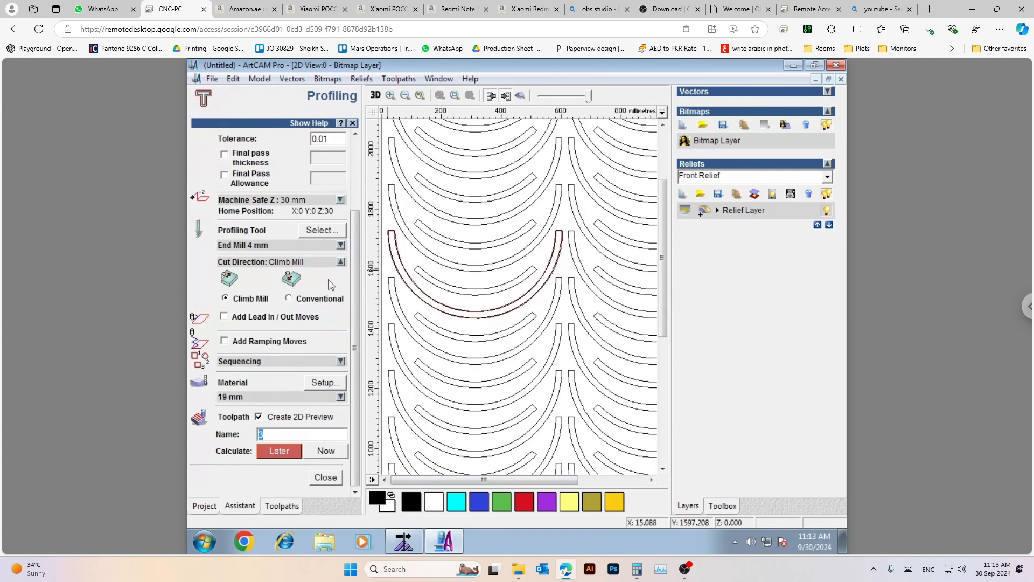
pyautogui.scroll(2, 485, 270)
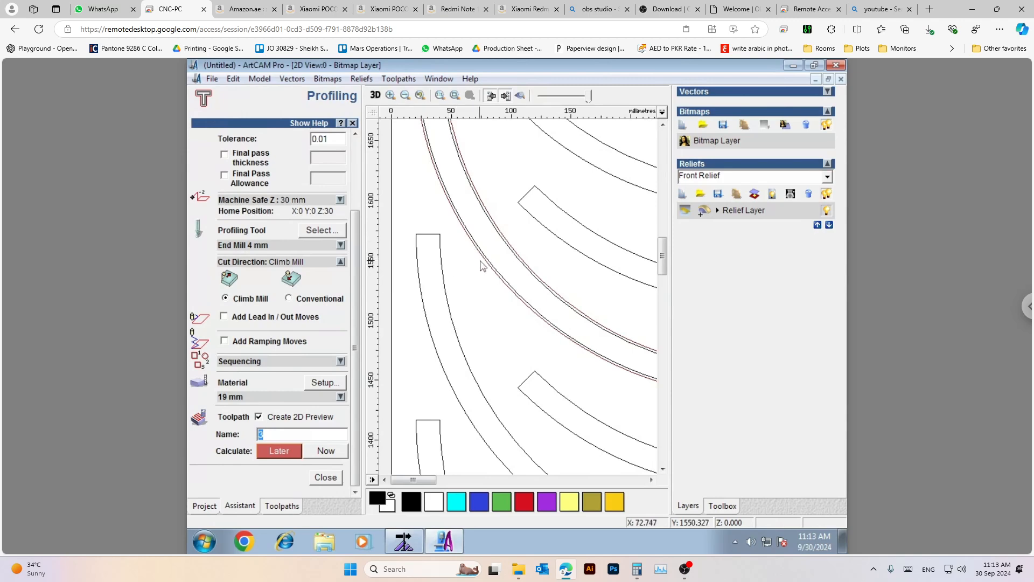
pyautogui.click(483, 260)
pyautogui.scroll(-2, 423, 276)
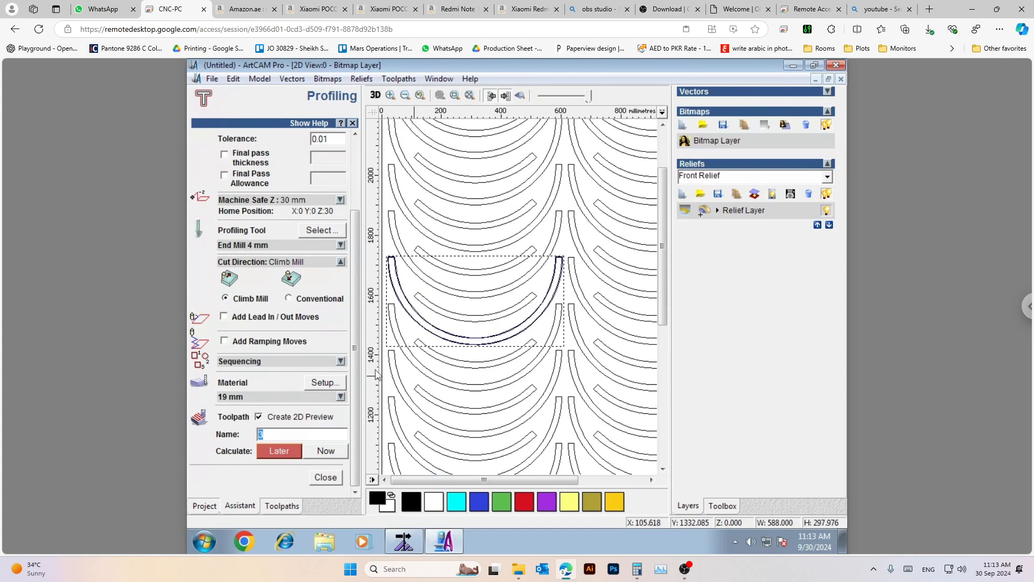
pyautogui.scroll(3, 369, 233)
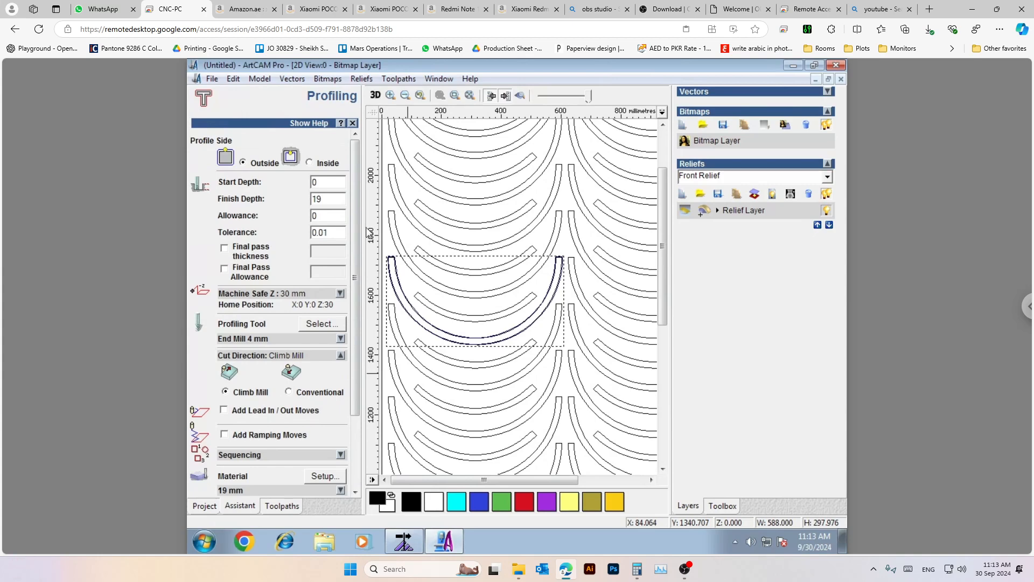
pyautogui.scroll(-2, 459, 255)
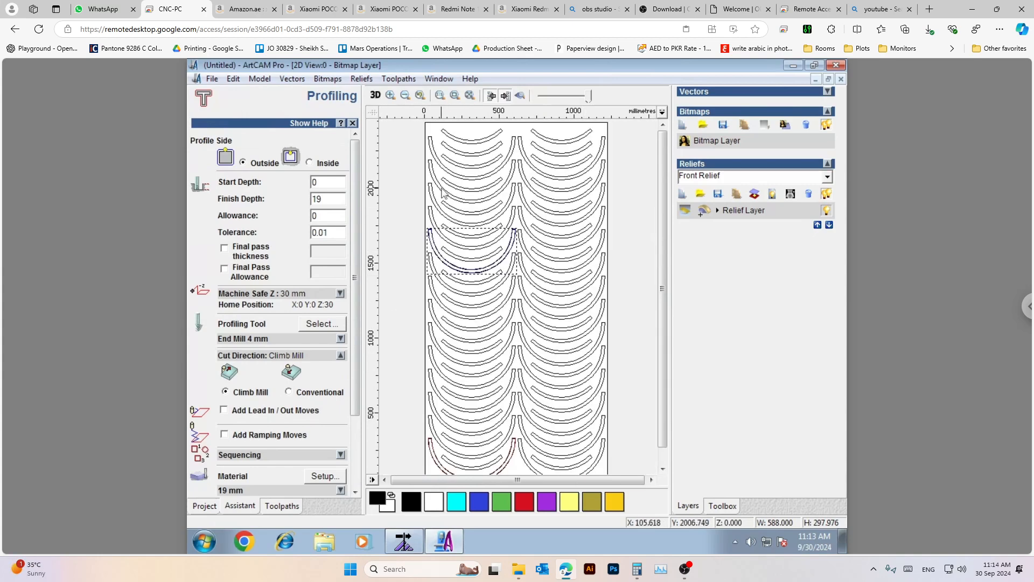
pyautogui.click(442, 188)
pyautogui.click(404, 134)
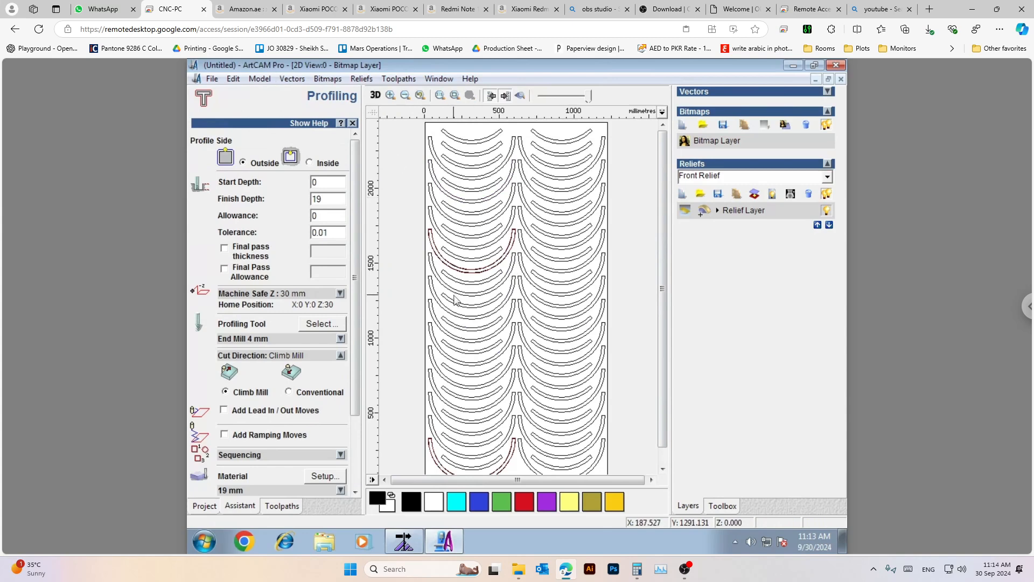
# Select all the nested arcs in both columns, leaving out the already profiled ones
pyautogui.click(454, 292)
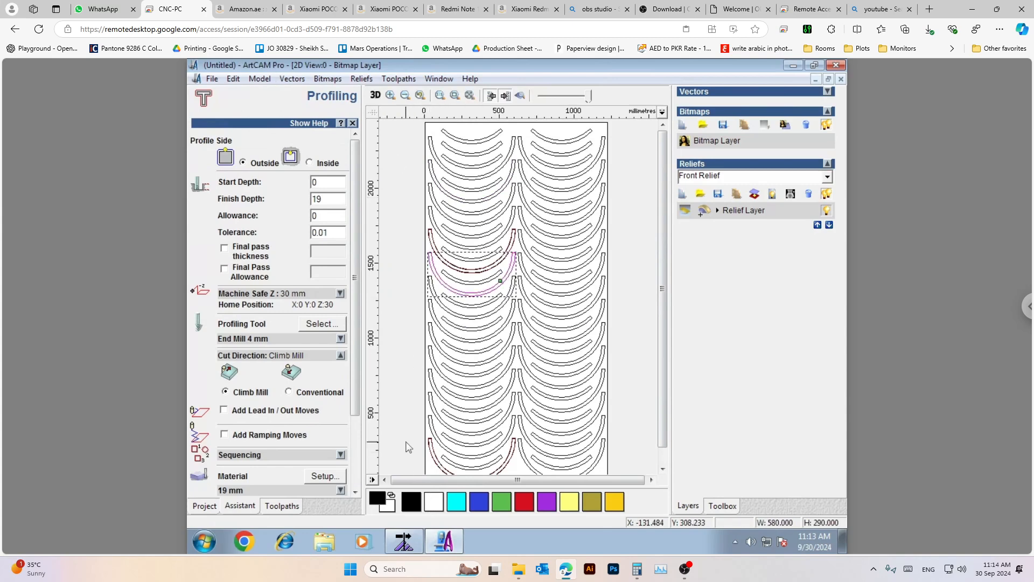
pyautogui.scroll(-1, 431, 426)
pyautogui.click(438, 332)
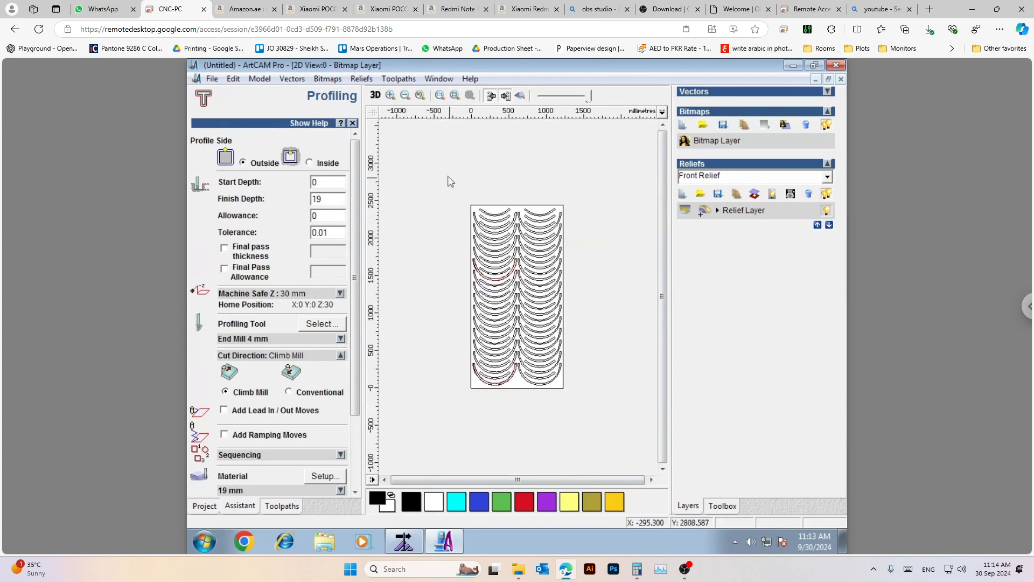
pyautogui.moveTo(446, 172); pyautogui.dragTo(603, 432)
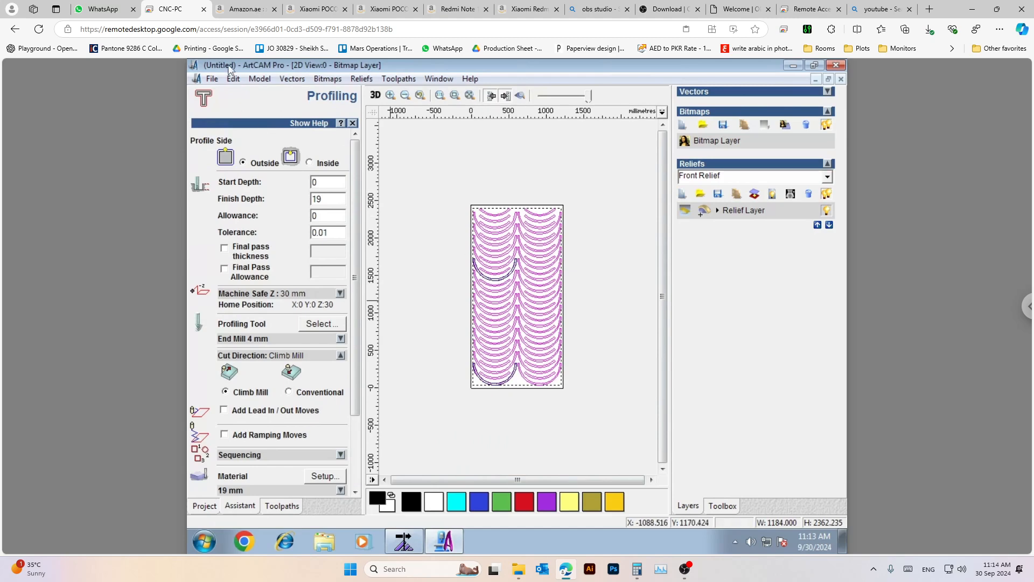
# Expand the cutting parameters of the 4 mm end mill in the profiling settings
pyautogui.doubleClick(329, 196)
pyautogui.scroll(-3, 355, 291)
pyautogui.click(290, 275)
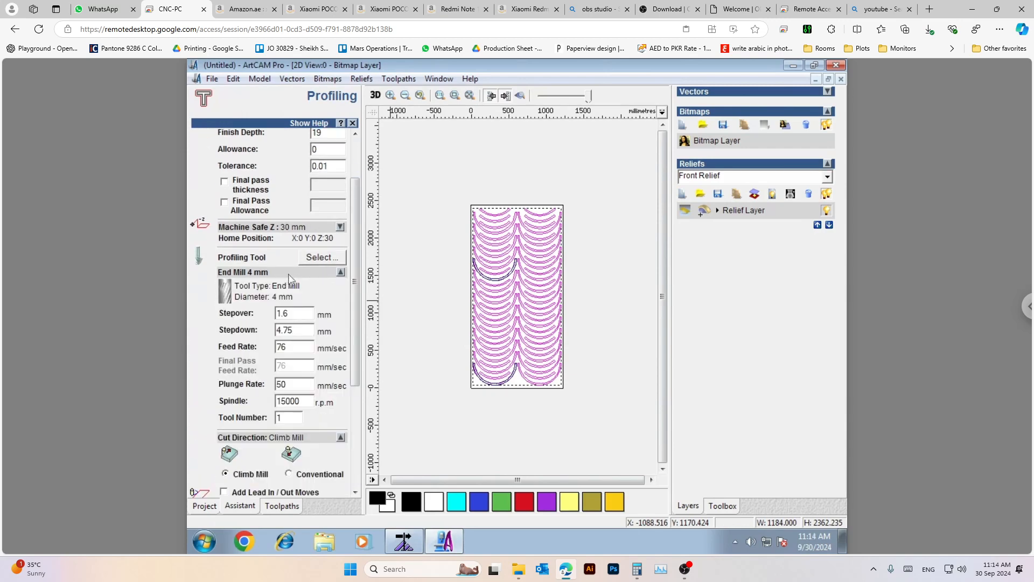
pyautogui.click(289, 276)
pyautogui.click(287, 273)
pyautogui.scroll(-2, 355, 347)
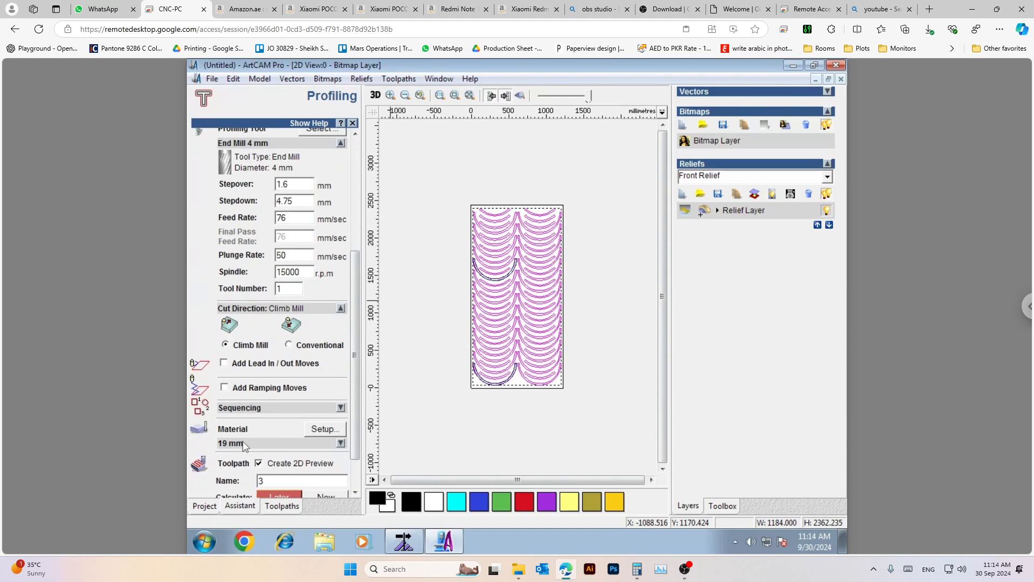
# Name the profiling toolpath 1, calculate it immediately for the selected arcs and check the result
pyautogui.moveTo(291, 481); pyautogui.dragTo(217, 472)
pyautogui.write('1')
pyautogui.scroll(-1, 353, 485)
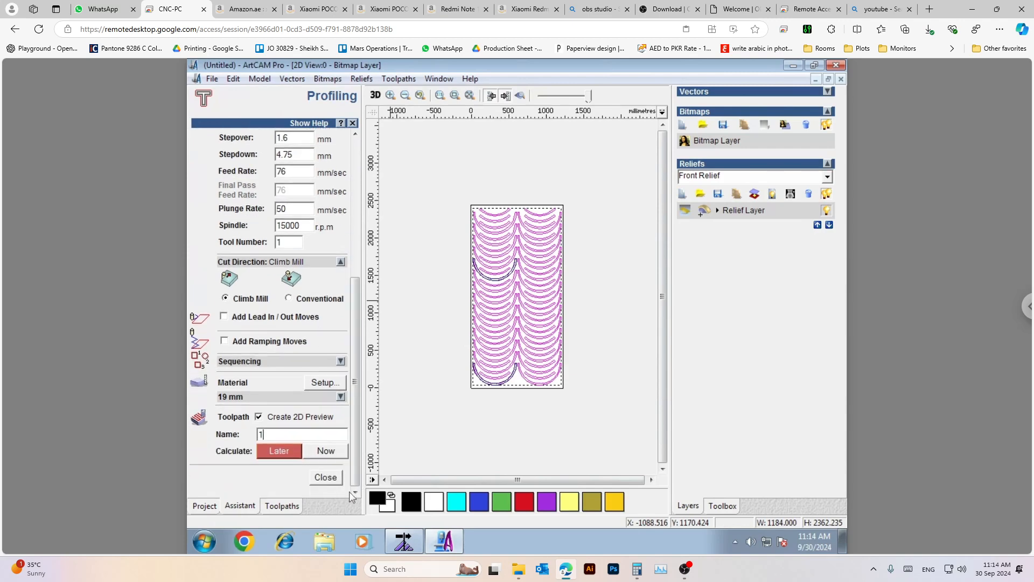
pyautogui.click(327, 452)
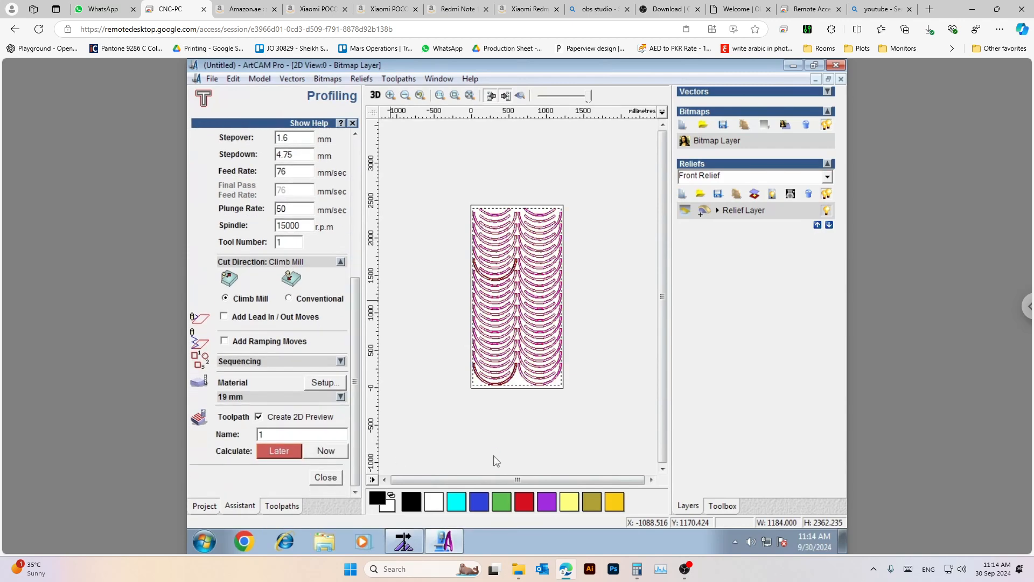
pyautogui.scroll(3, 485, 388)
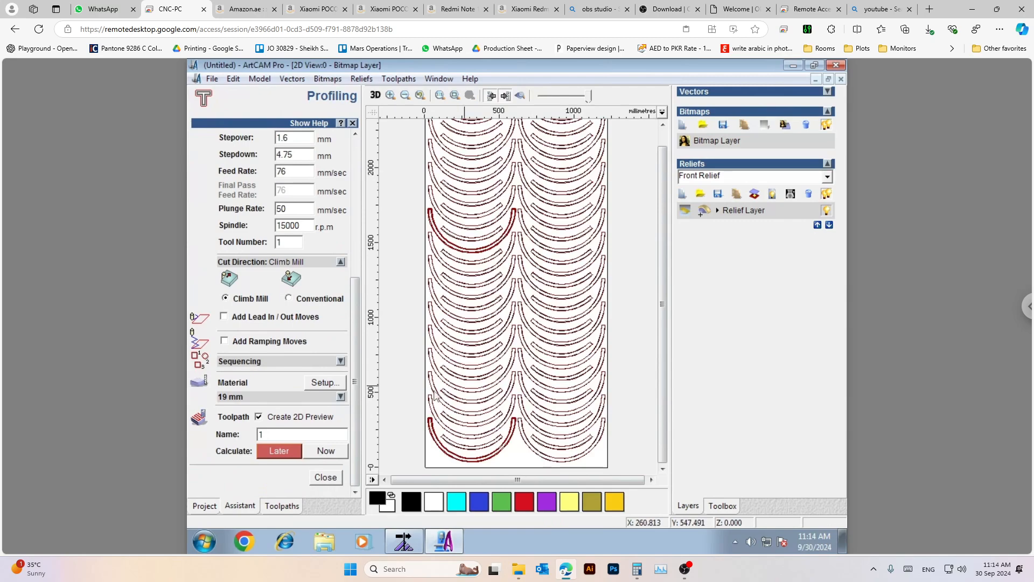
pyautogui.scroll(2, 458, 381)
pyautogui.scroll(2, 431, 324)
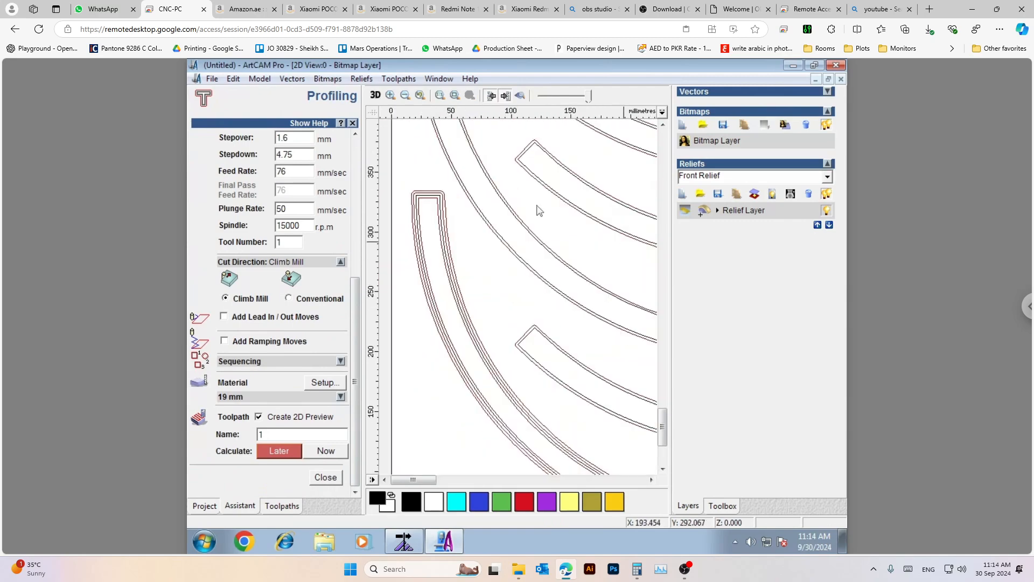
pyautogui.scroll(-5, 499, 347)
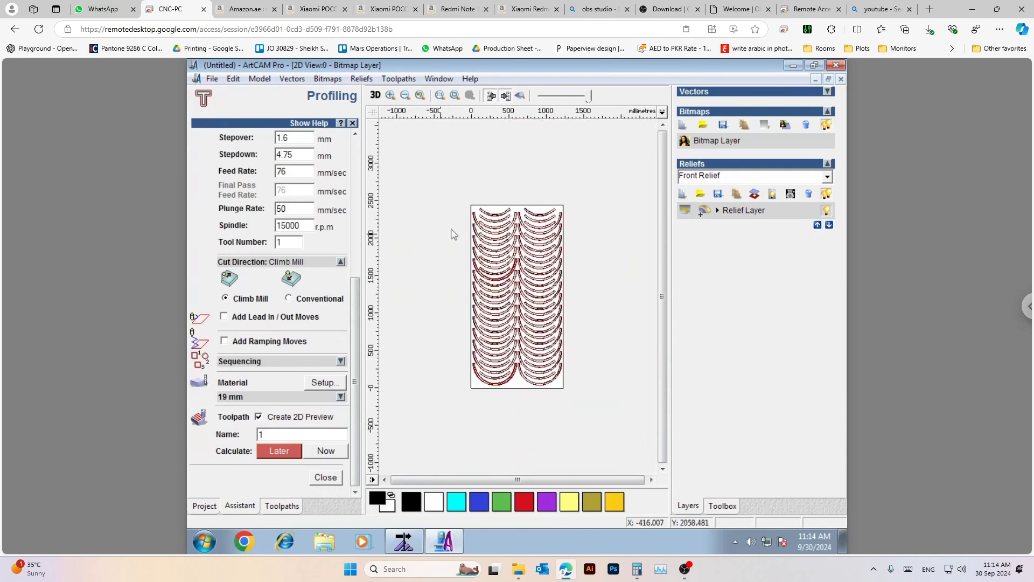
# Queue all three calculated toolpaths for saving into a single G-Code (mm) file
pyautogui.click(398, 78)
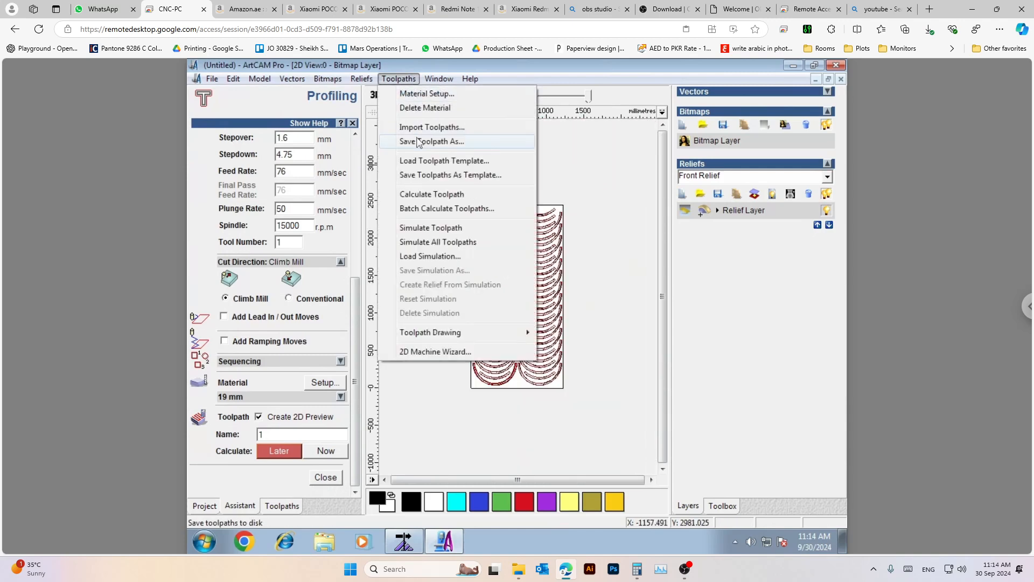
pyautogui.click(431, 142)
pyautogui.keyDown('shift'); pyautogui.click(433, 251); pyautogui.keyUp('shift')
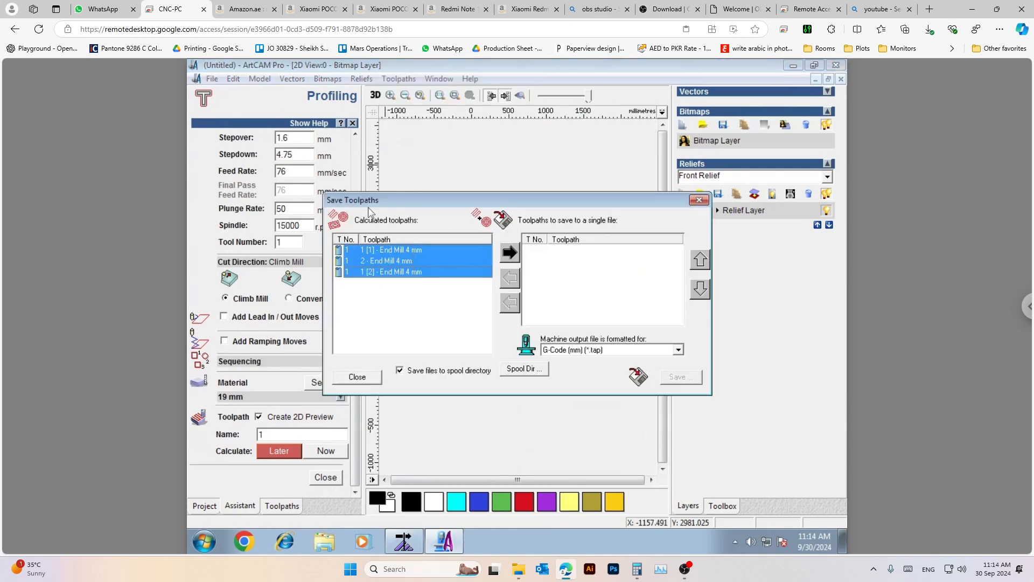
pyautogui.click(509, 252)
pyautogui.click(676, 379)
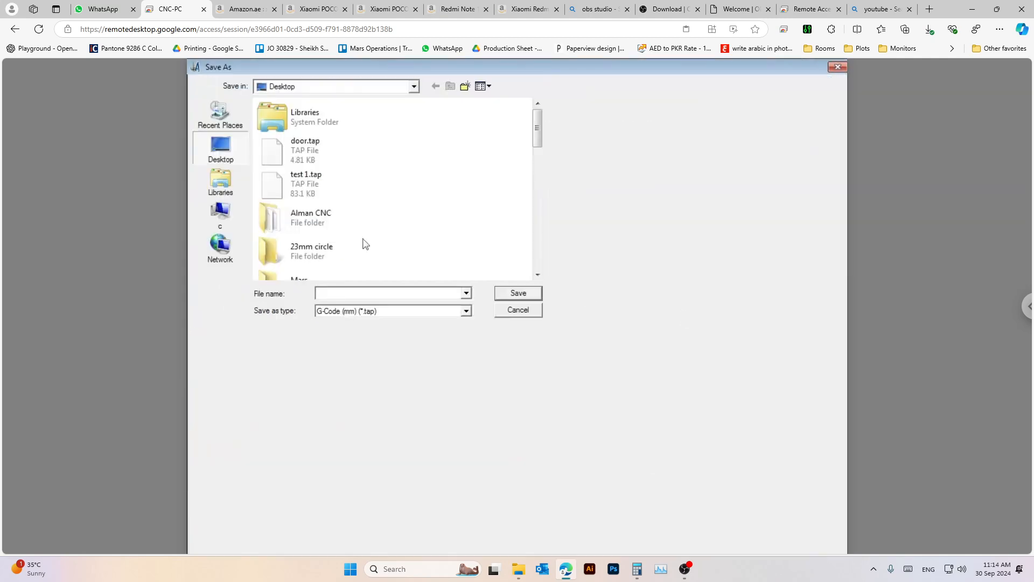
# Save the G-code as test 2 on the desktop and switch to NcStudio
pyautogui.click(305, 194)
pyautogui.doubleClick(343, 293)
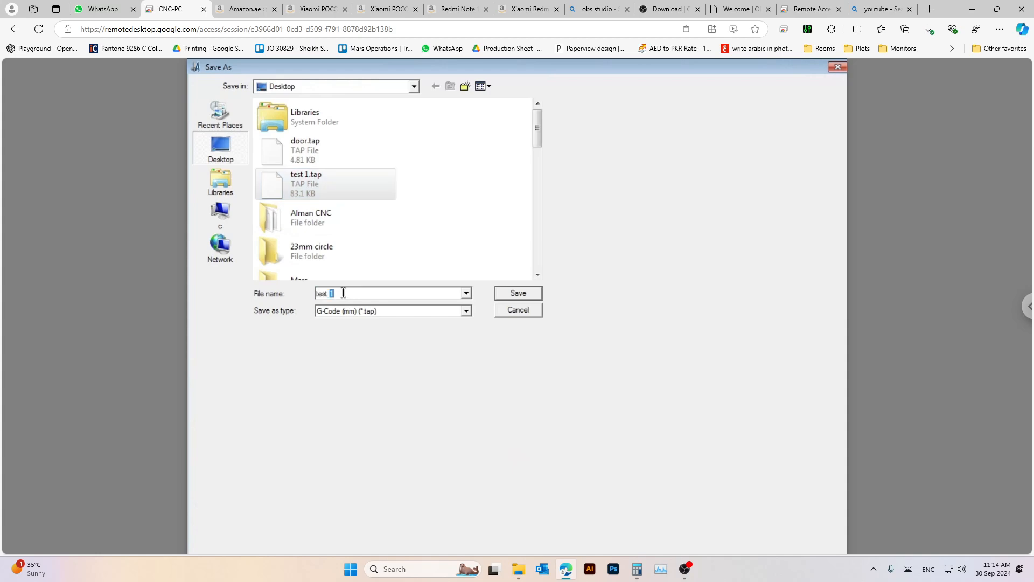
pyautogui.click(517, 293)
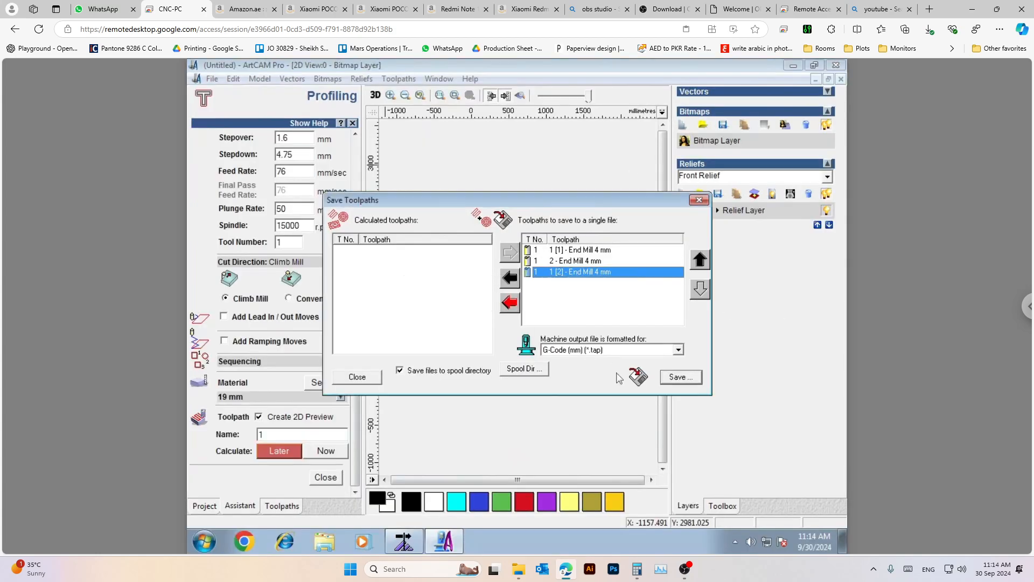
pyautogui.click(695, 201)
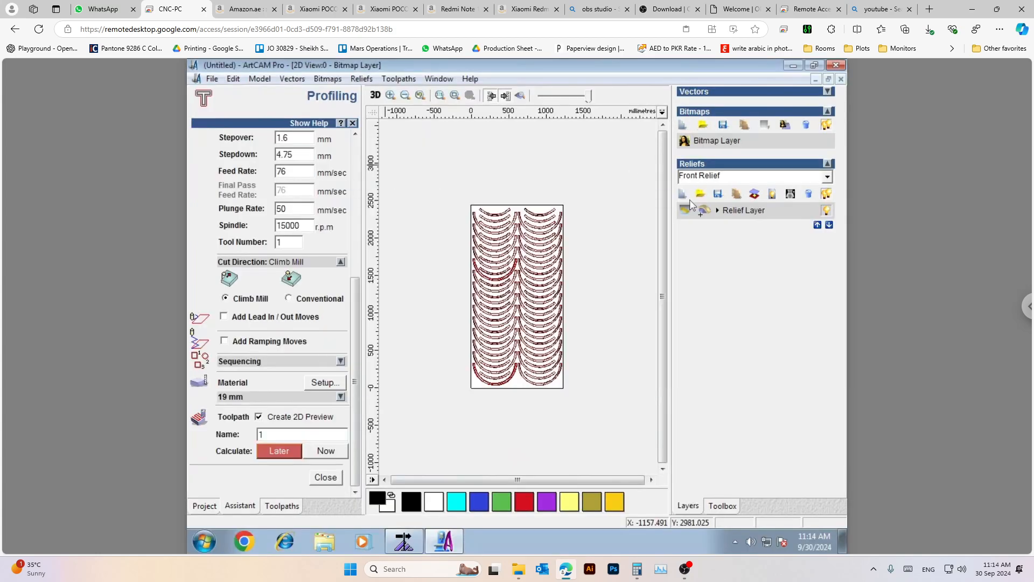
pyautogui.click(403, 540)
# Try to load a machining file from the desktop with all file formats listed
pyautogui.click(198, 79)
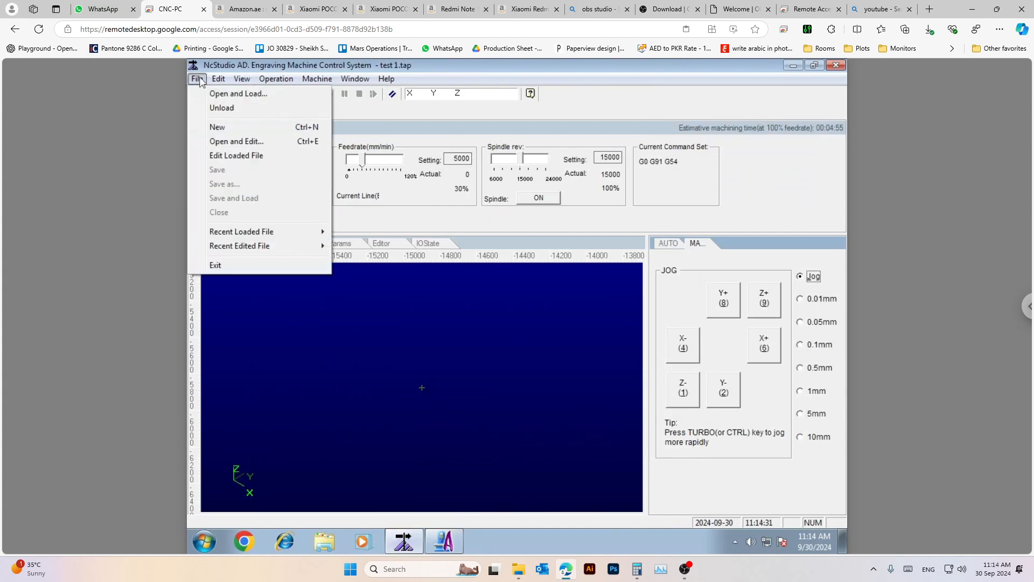
pyautogui.click(238, 94)
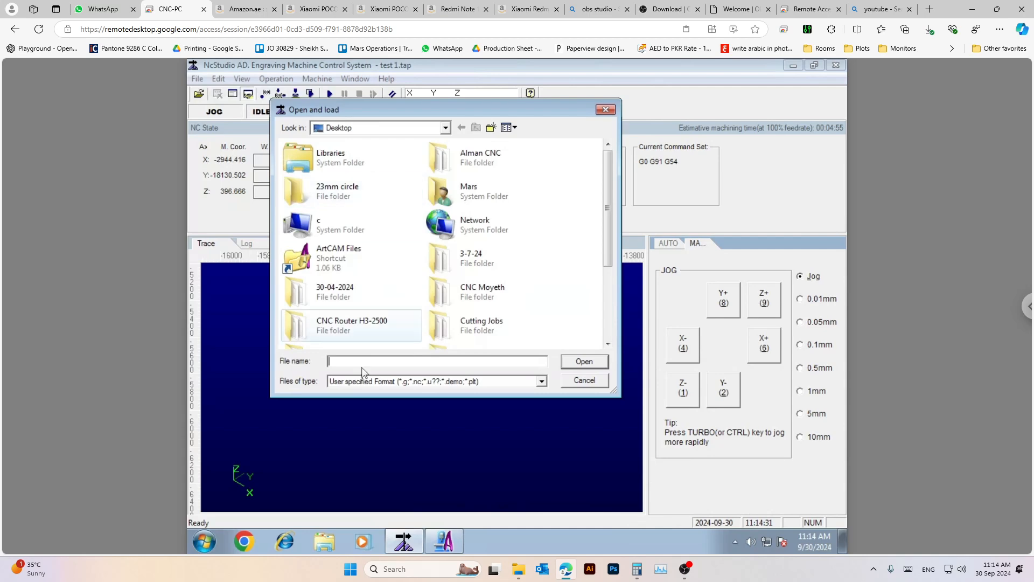
pyautogui.click(362, 382)
pyautogui.click(362, 402)
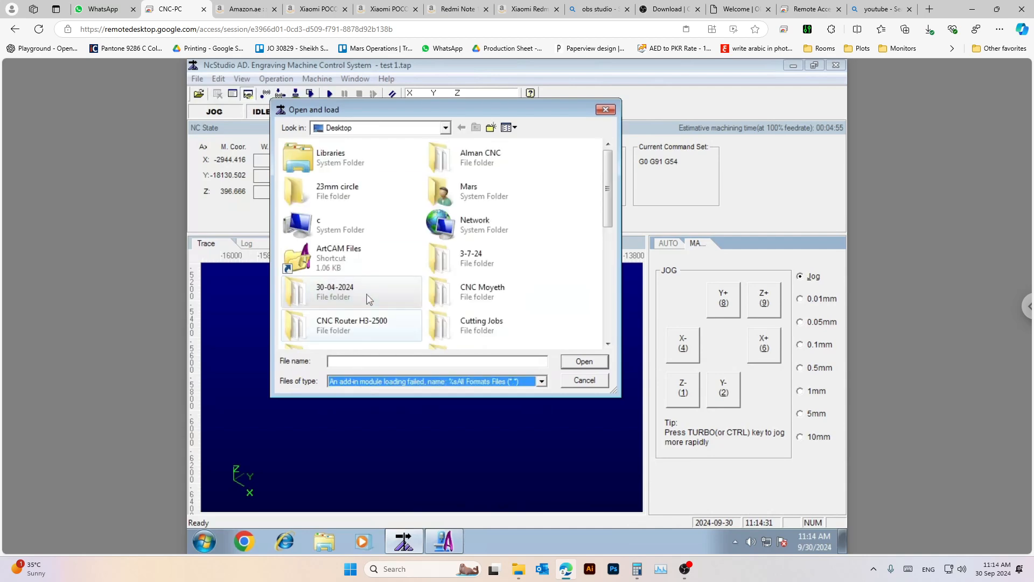
pyautogui.rightClick(560, 299)
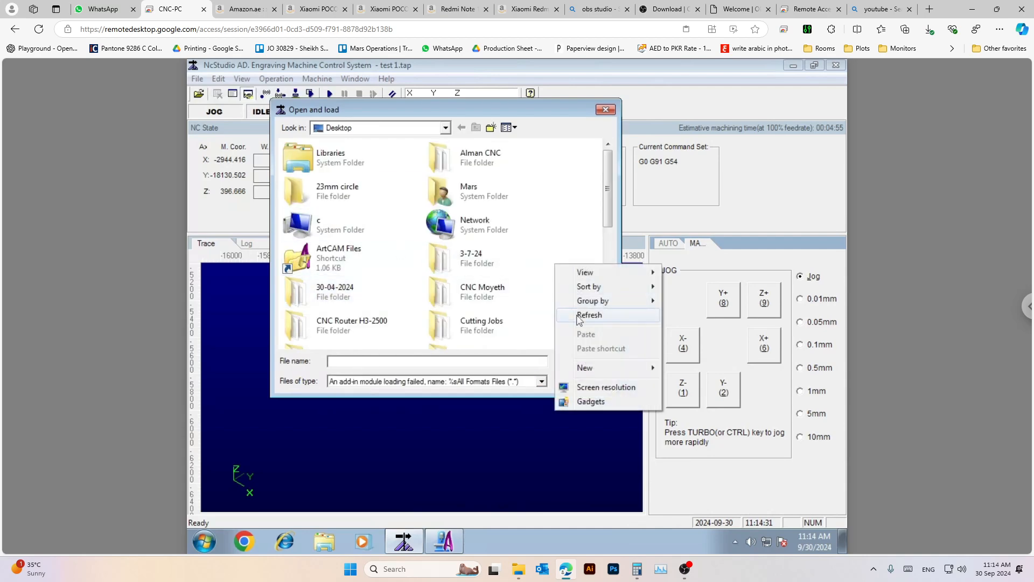
pyautogui.click(590, 315)
pyautogui.doubleClick(338, 197)
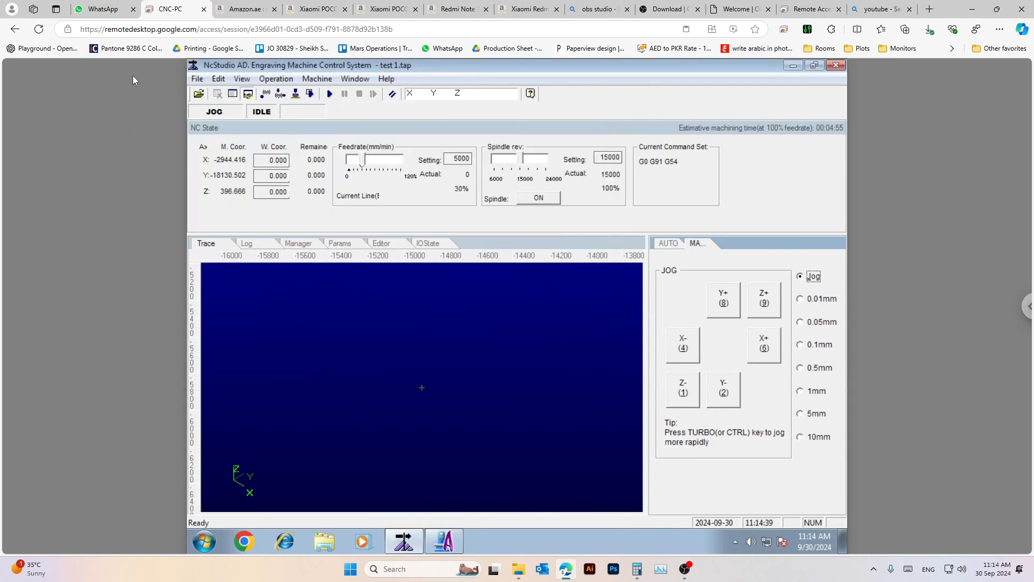
# List all file formats on the desktop, refresh the file list and load test 2.tap
pyautogui.click(198, 79)
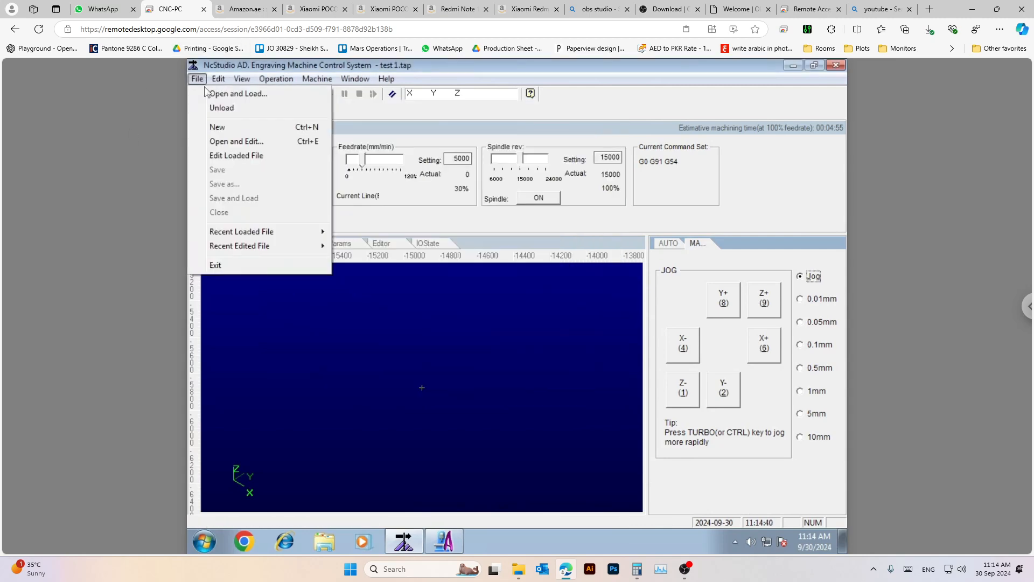
pyautogui.click(232, 93)
pyautogui.rightClick(565, 216)
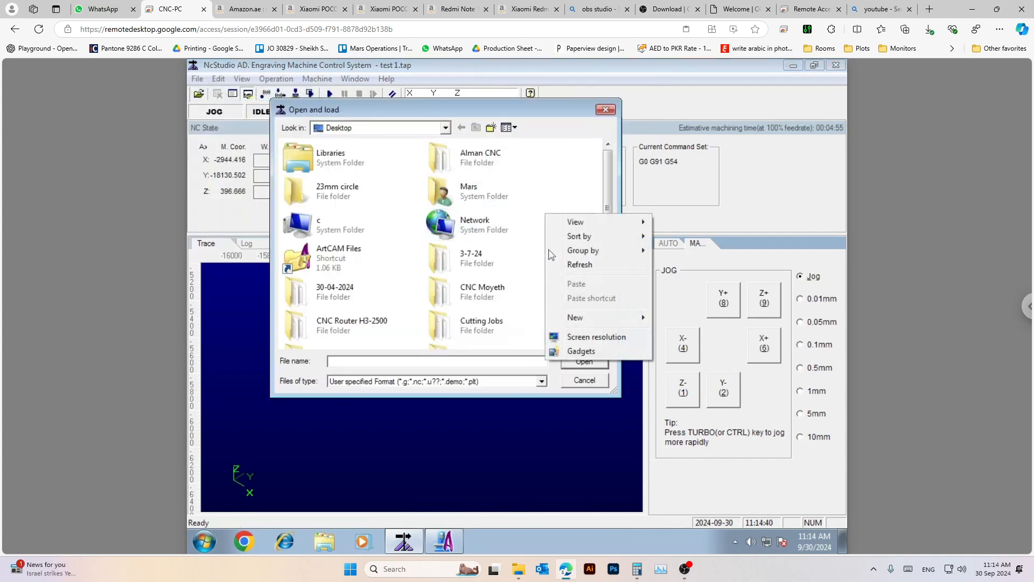
pyautogui.click(572, 261)
pyautogui.click(485, 272)
pyautogui.scroll(-2, 483, 272)
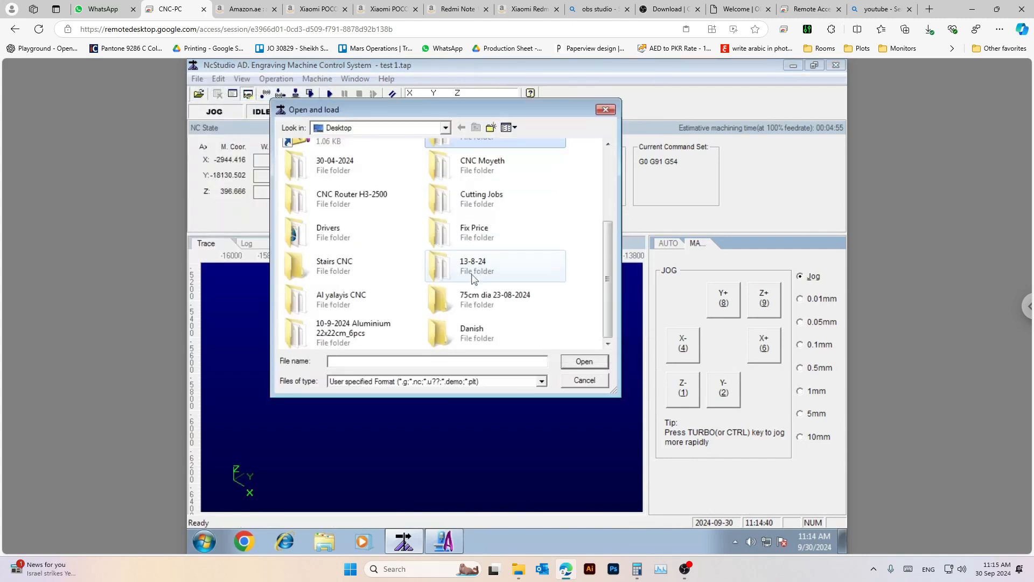
pyautogui.click(453, 383)
pyautogui.click(448, 400)
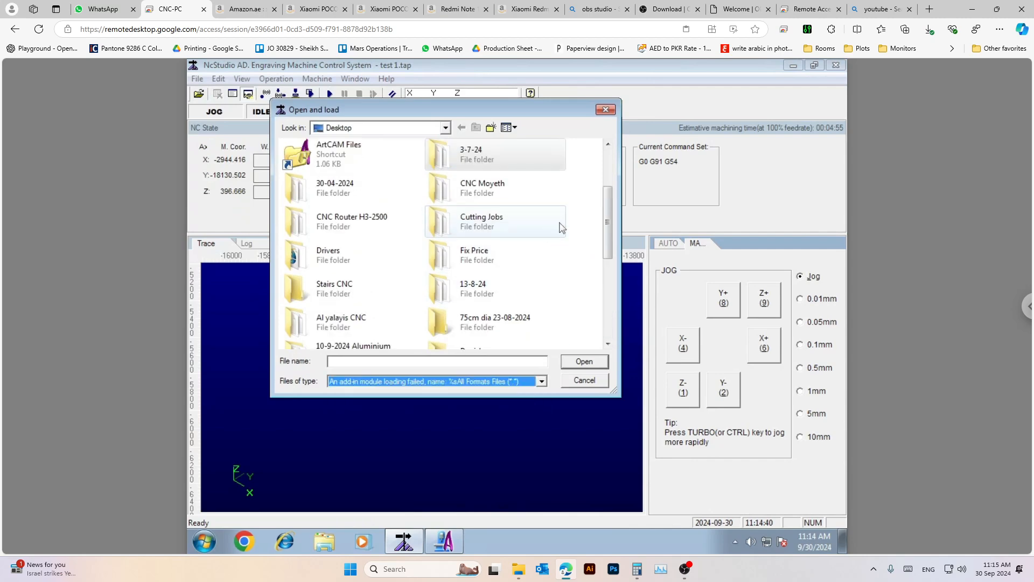
pyautogui.rightClick(560, 222)
pyautogui.click(571, 273)
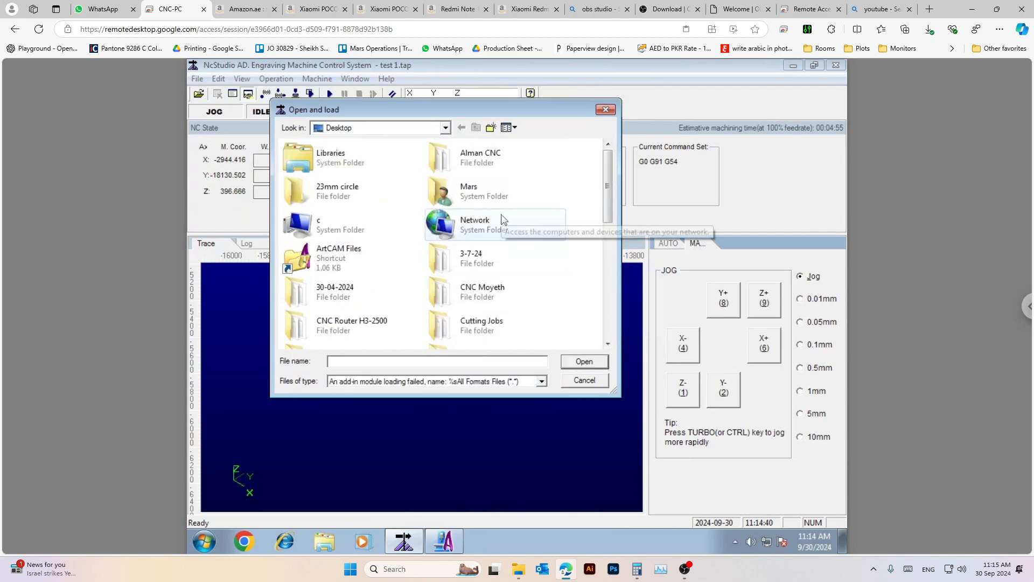
pyautogui.scroll(-5, 504, 221)
pyautogui.doubleClick(331, 226)
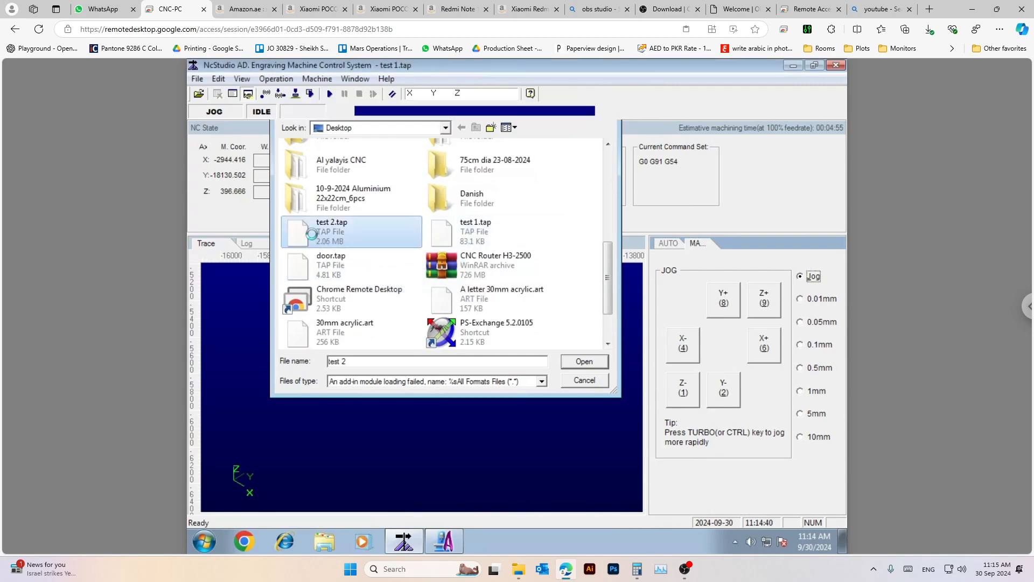
# Simulate the loaded program in the trace view, and leave simulation mode
pyautogui.click(311, 94)
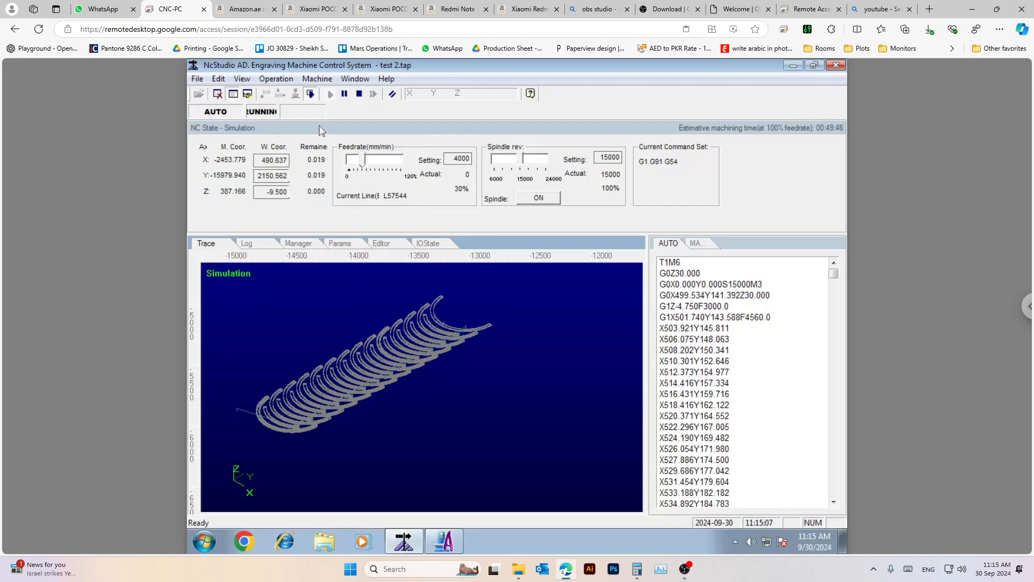
pyautogui.click(311, 94)
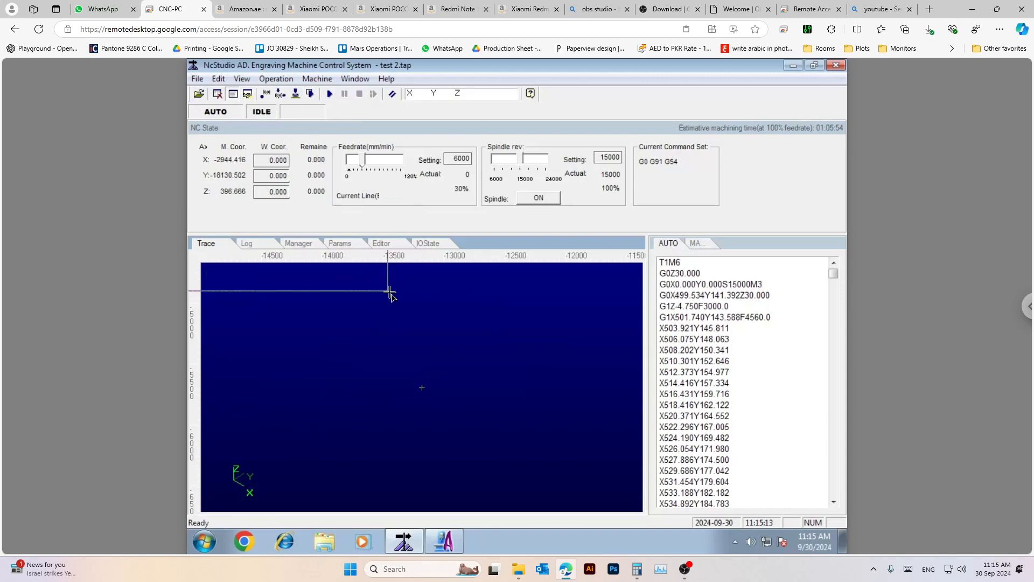
pyautogui.moveTo(388, 291); pyautogui.dragTo(403, 282)
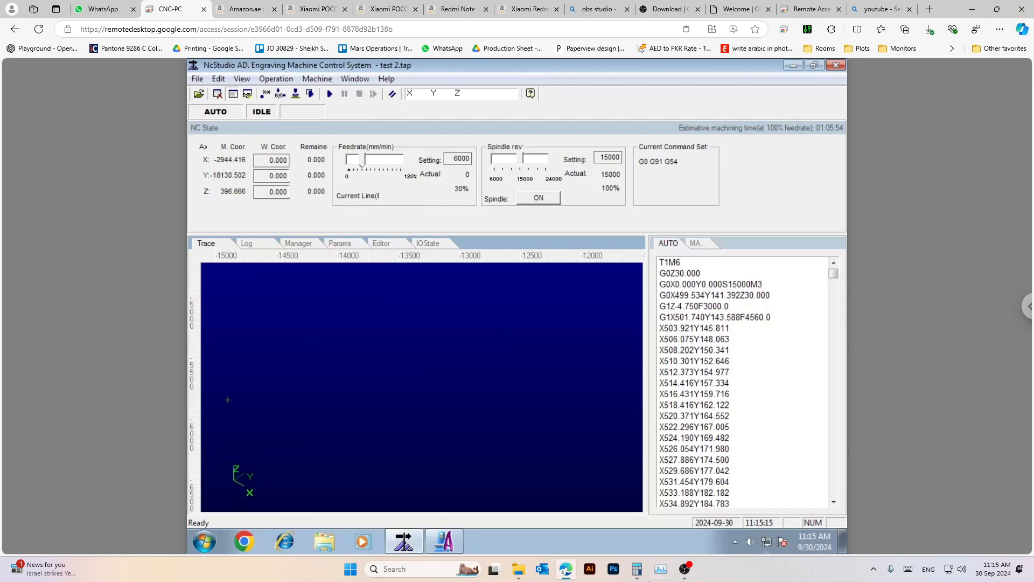
pyautogui.click(685, 569)
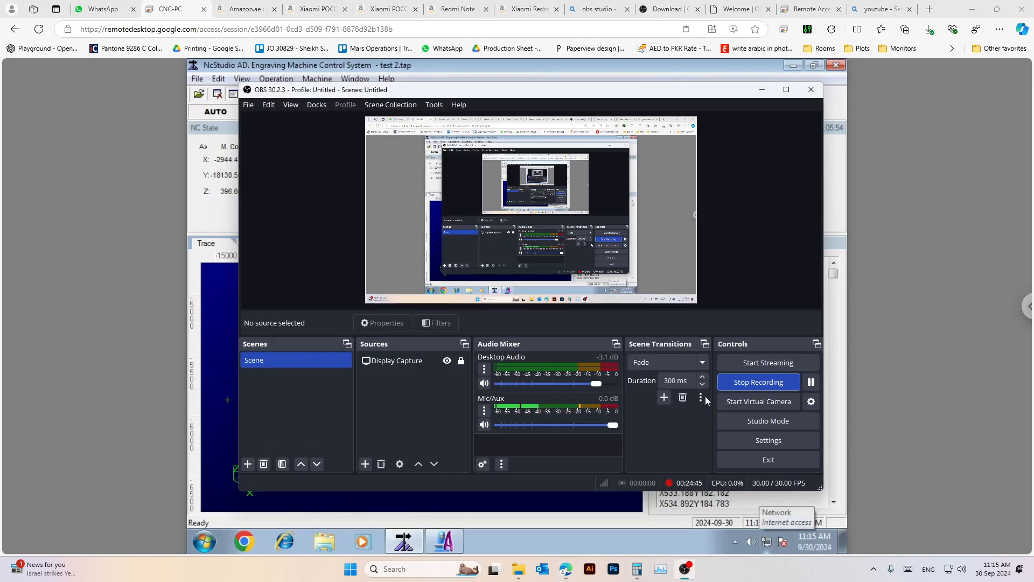